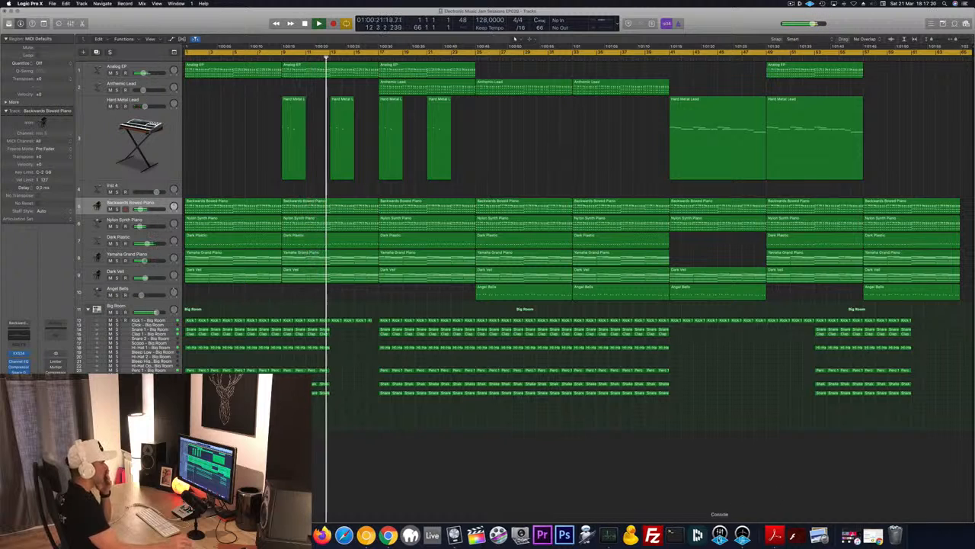
Turn on automatic hiding for the Dock.
{"action": "right_click", "coordinate": [756, 535]}
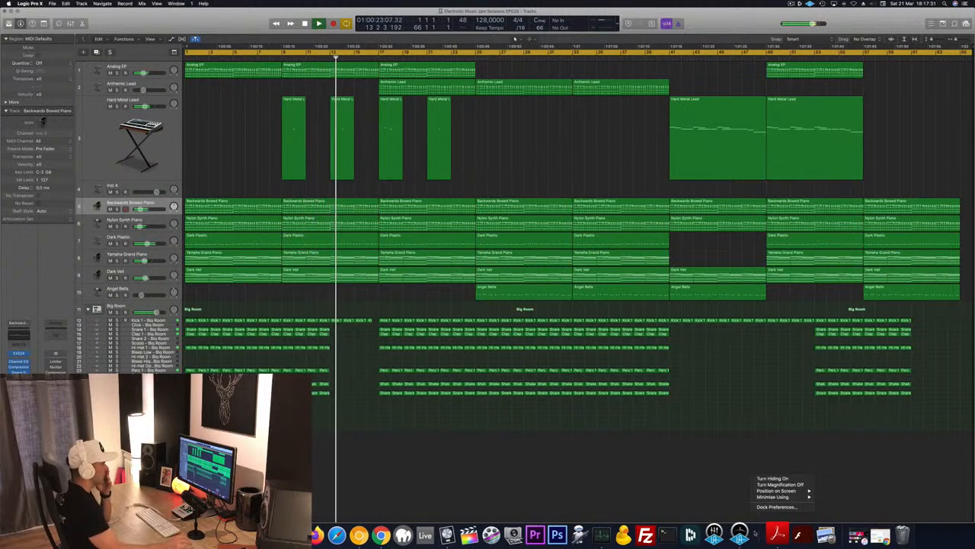
{"action": "left_click", "coordinate": [772, 478]}
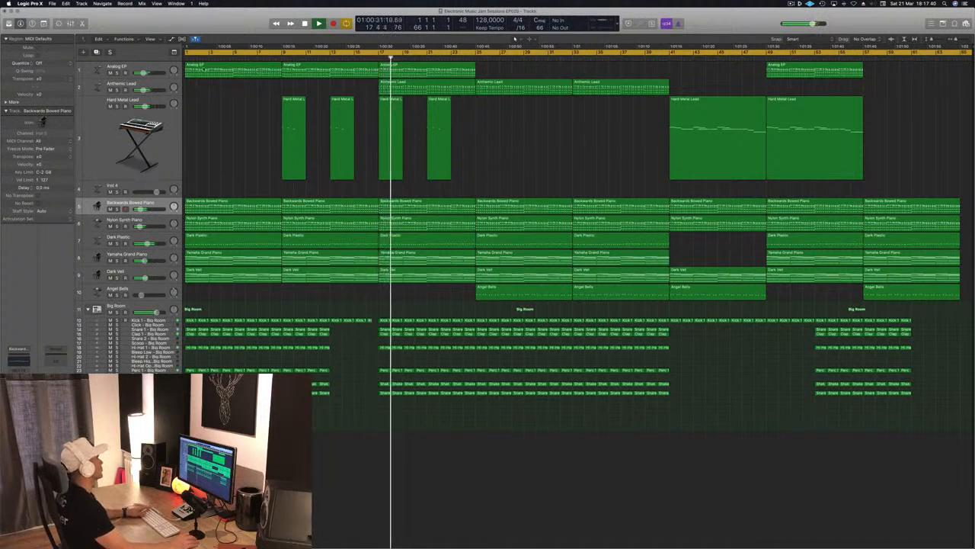
Audition the Anthemic Lead track in solo during playback and restore the full mix.
{"action": "left_click", "coordinate": [116, 89]}
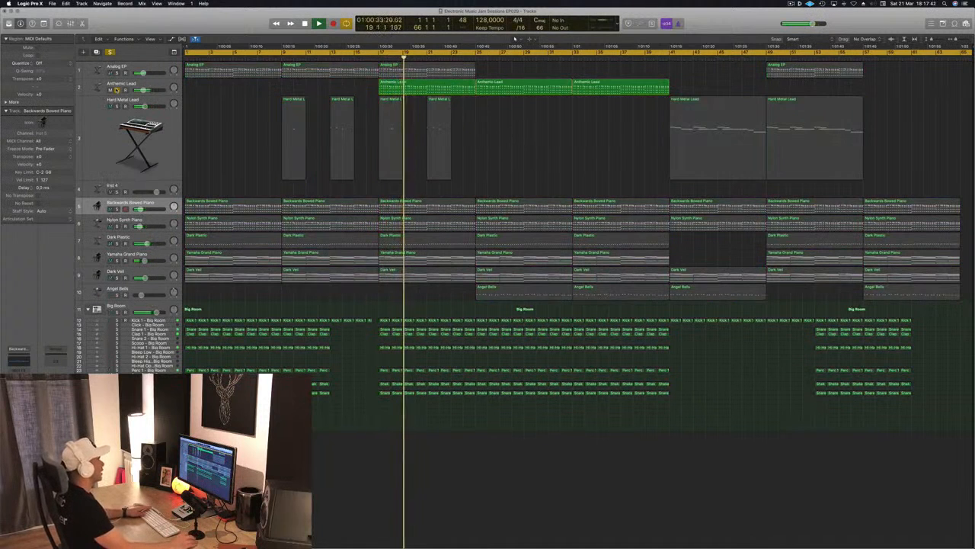
{"action": "left_click", "coordinate": [117, 89]}
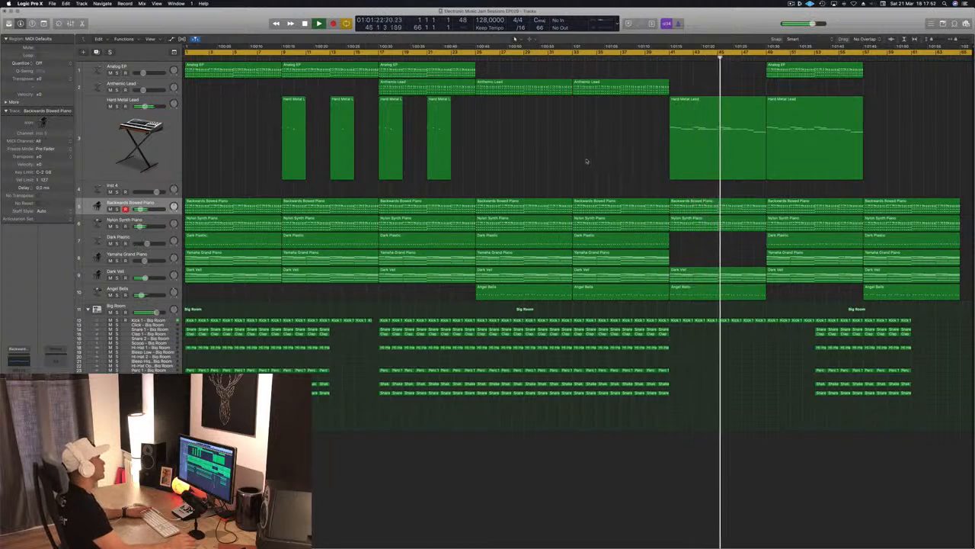
Return the playhead to the start and delete all Big Room drum regions in bars 1 to 4.
{"action": "key", "text": "Return"}
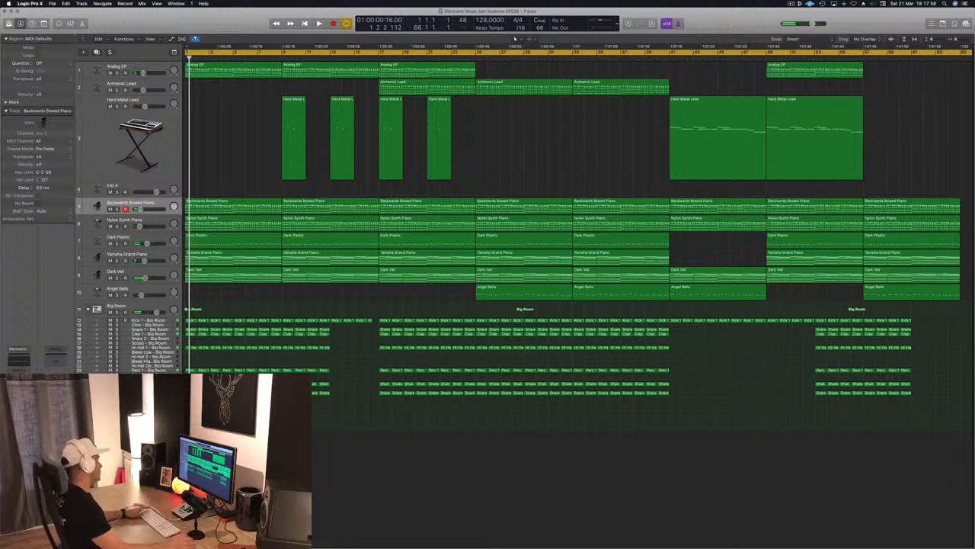
{"action": "left_click_drag", "start_coordinate": [191, 404], "coordinate": [226, 320]}
{"action": "key", "text": "Delete"}
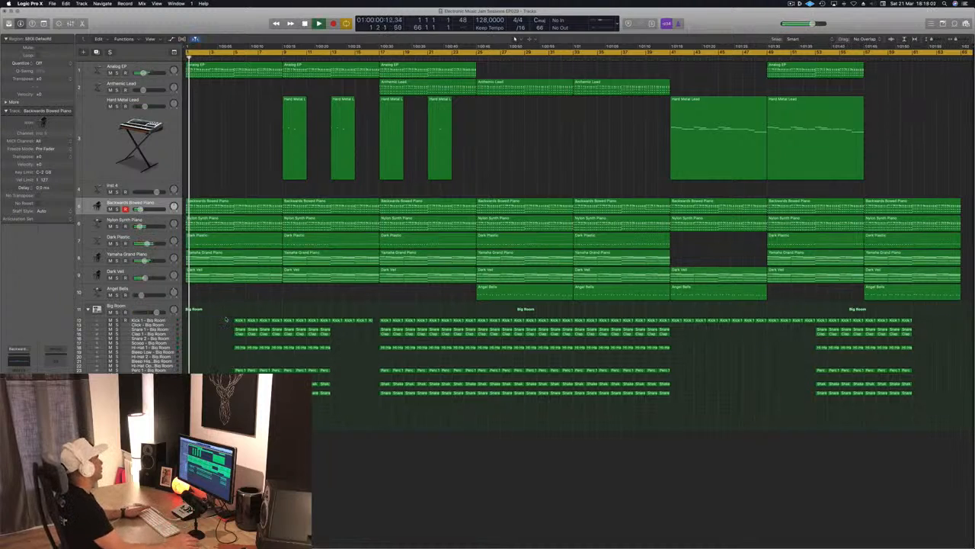
Place a one-bar Perc 1 region at bar 1 on the Crash - Big Room track, with Track Zoom on and the Piano Roll open.
{"action": "key", "text": "super+Right"}
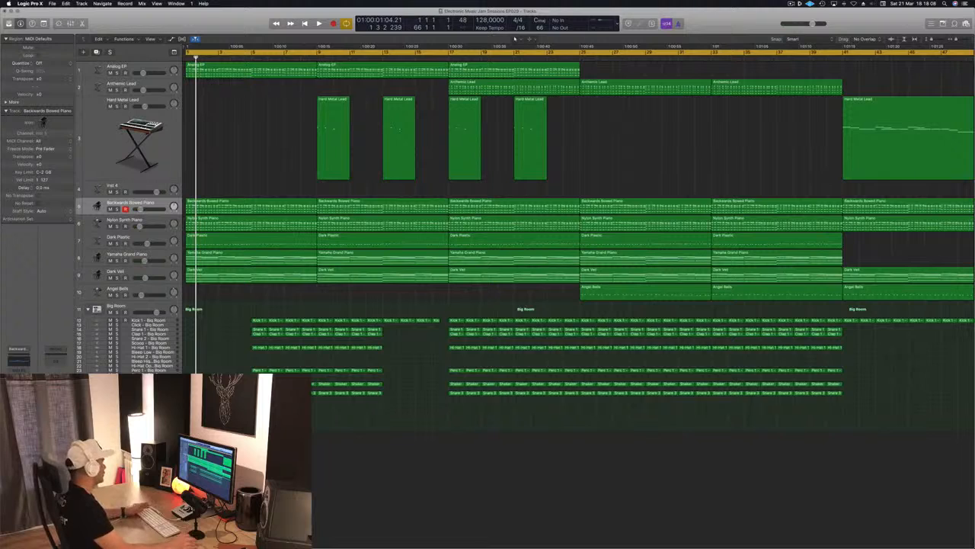
{"action": "left_click", "coordinate": [148, 379]}
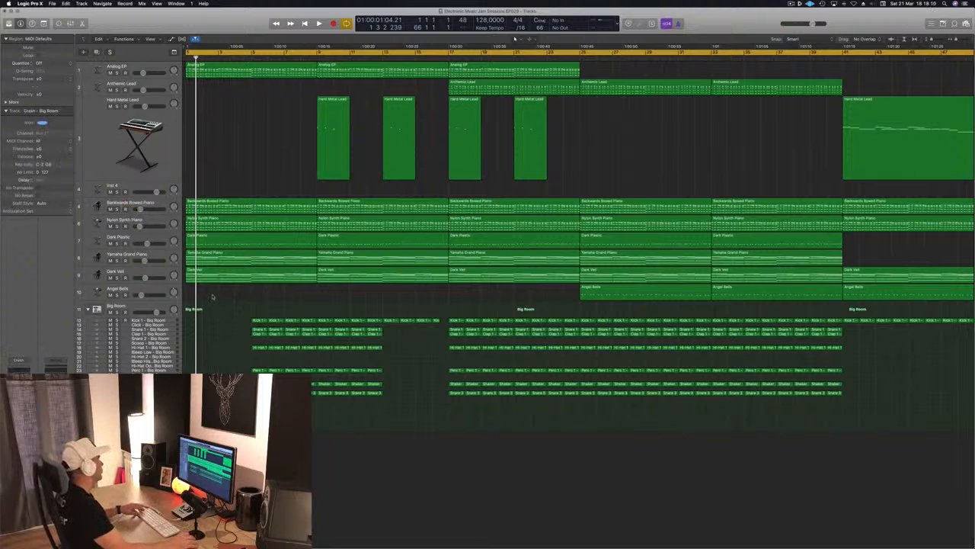
{"action": "key", "text": "ctrl+alt+super+t"}
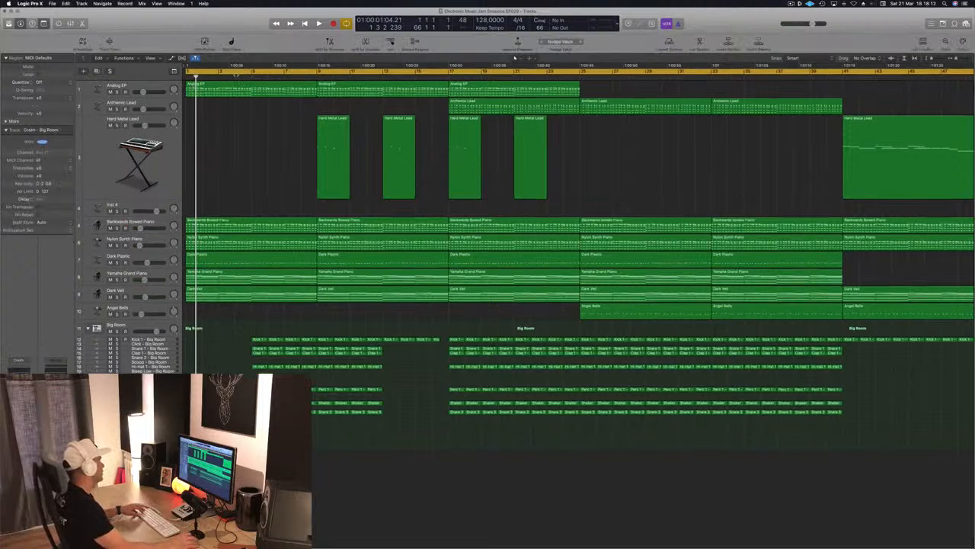
{"action": "left_click", "coordinate": [110, 42]}
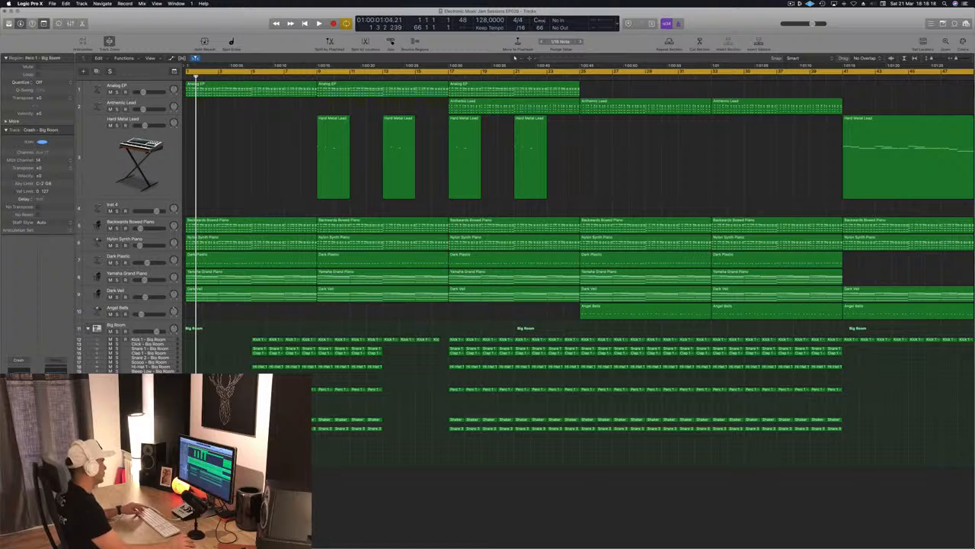
{"action": "key", "text": "p"}
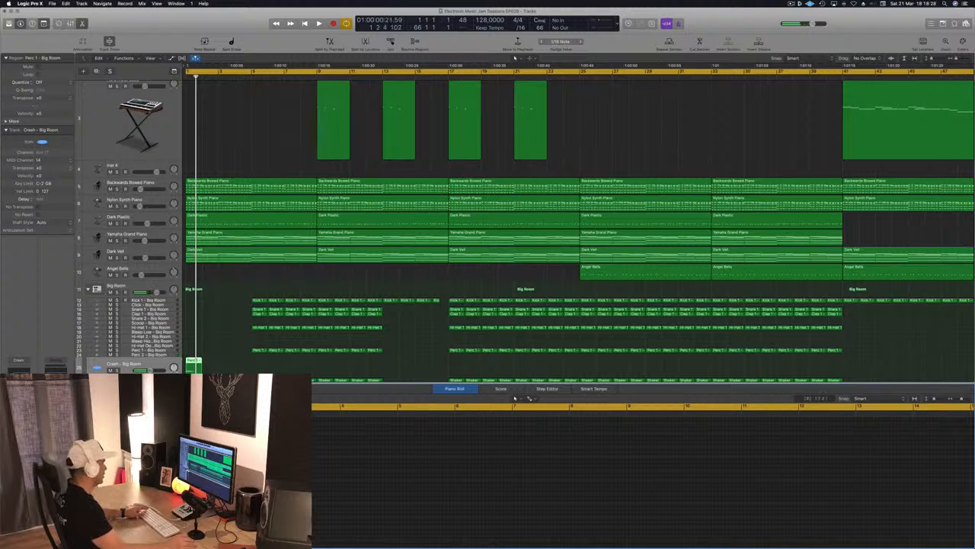
{"action": "left_click", "coordinate": [147, 365]}
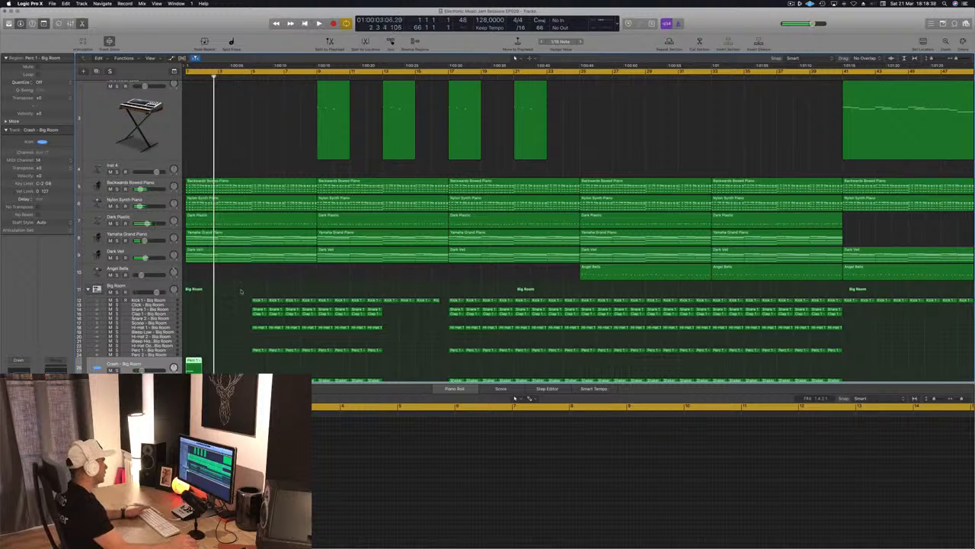
Delete the snare, clap, hi-hat, percussion and shaker regions in bars 5 to 8, keeping the kick regions.
{"action": "left_click_drag", "start_coordinate": [240, 291], "coordinate": [305, 352]}
{"action": "key", "text": "Delete"}
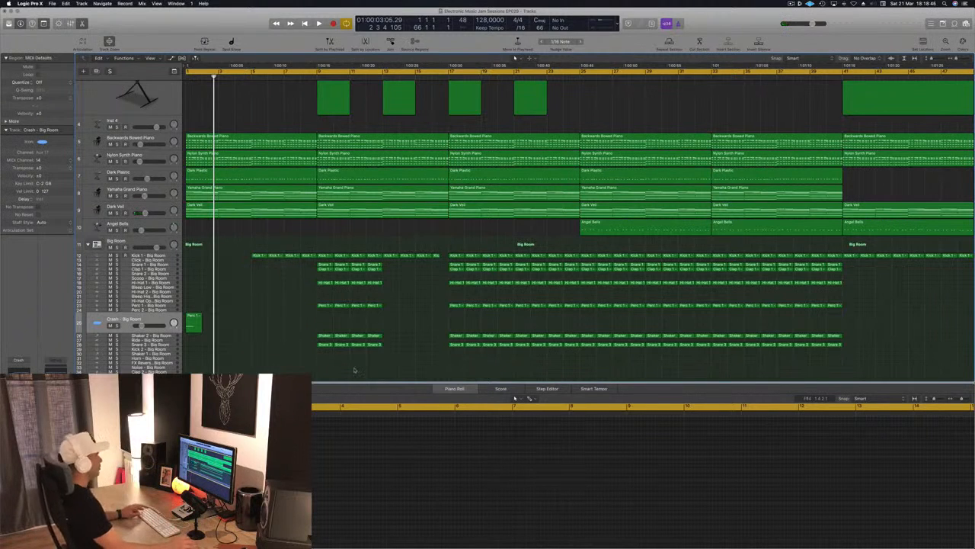
Set the cycle range to bars 33 to 65 and repeat that section across all tracks from bar 65.
{"action": "scroll", "coordinate": [354, 369], "scroll_direction": "down", "scroll_amount": 3}
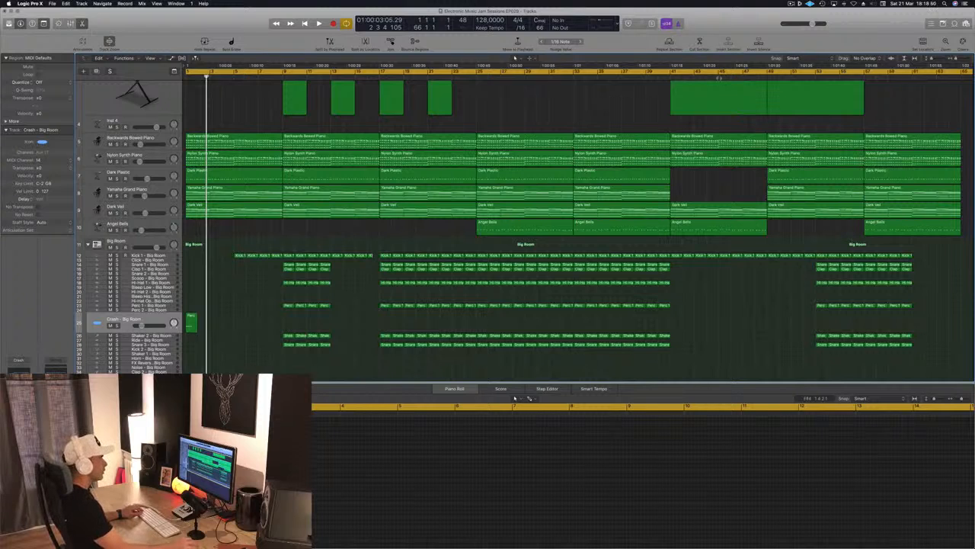
{"action": "left_click", "coordinate": [963, 73]}
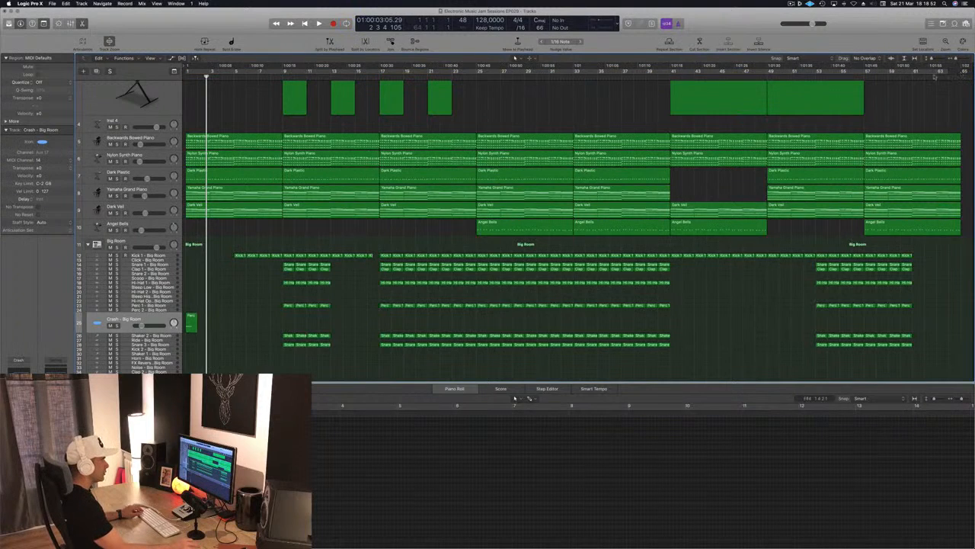
{"action": "left_click_drag", "start_coordinate": [934, 76], "coordinate": [576, 96]}
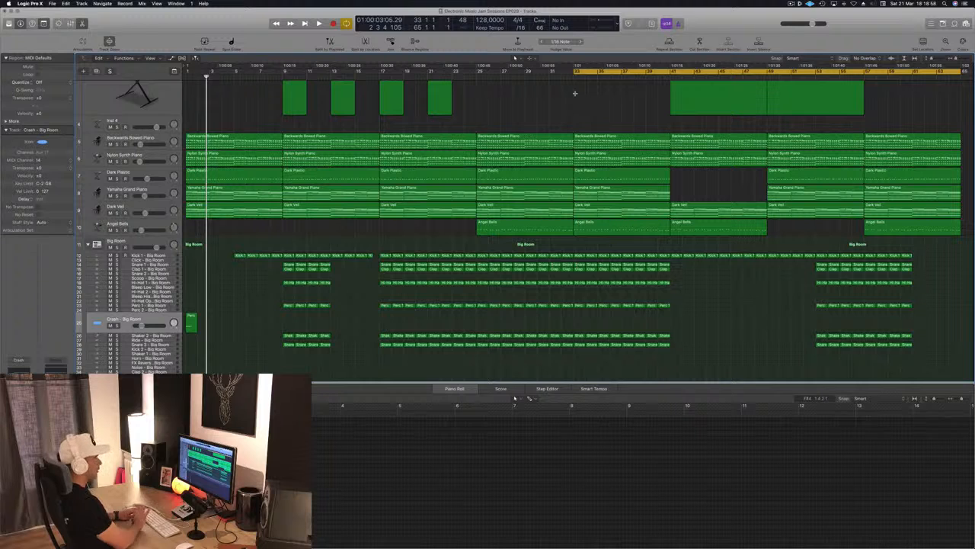
{"action": "key", "text": "super+a"}
{"action": "key", "text": "super+Left"}
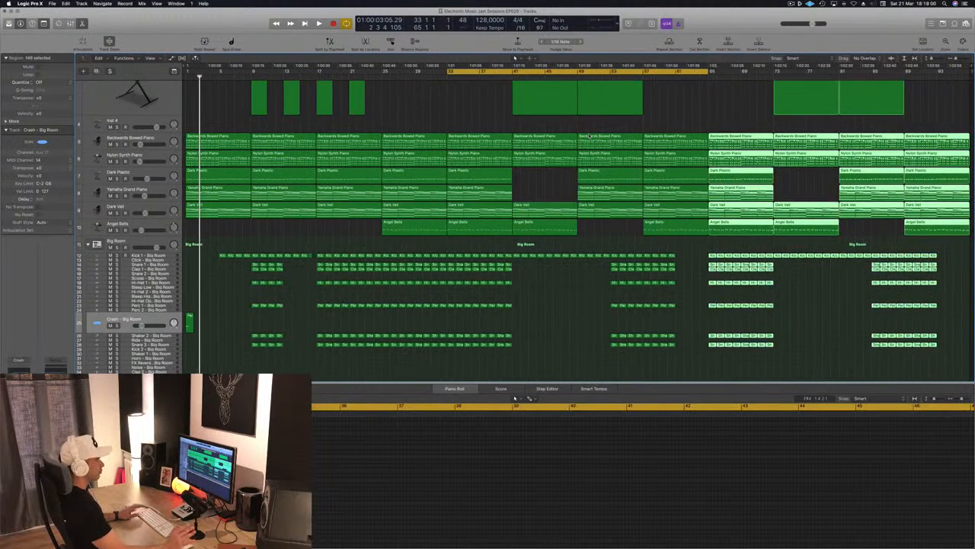
{"action": "left_click", "coordinate": [429, 108]}
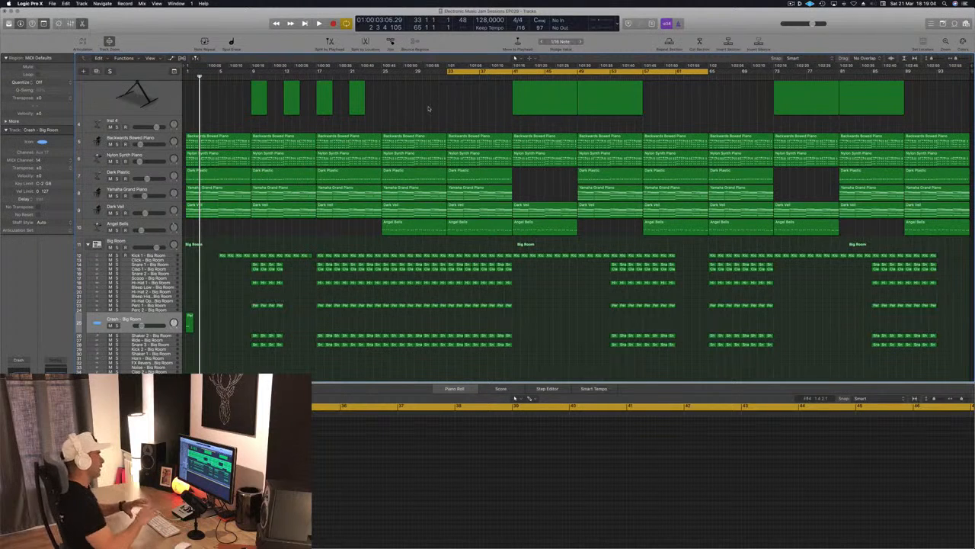
Extend the cycle range to bars 1 to 65 and audition the Analog EP track in solo from the start.
{"action": "scroll", "coordinate": [429, 109], "scroll_direction": "up", "scroll_amount": 5}
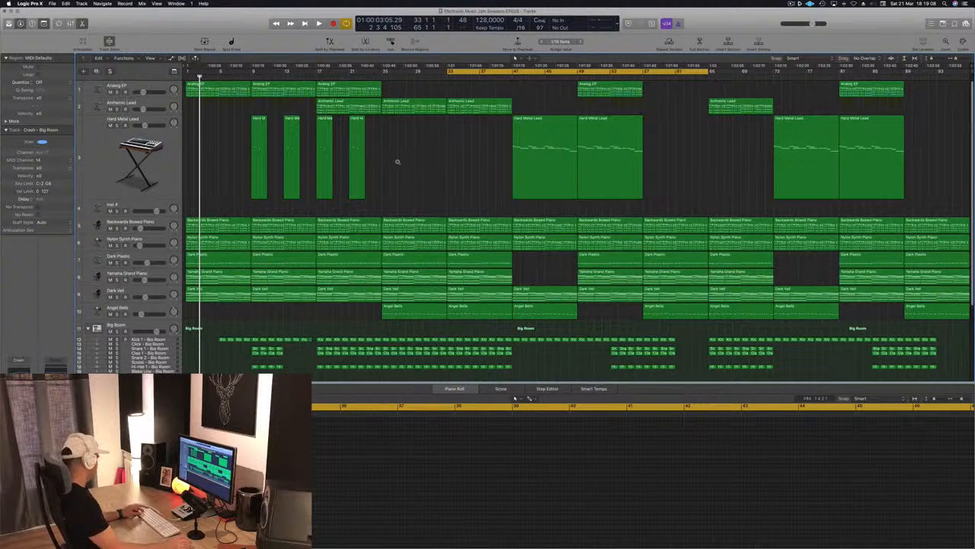
{"action": "key", "text": "space"}
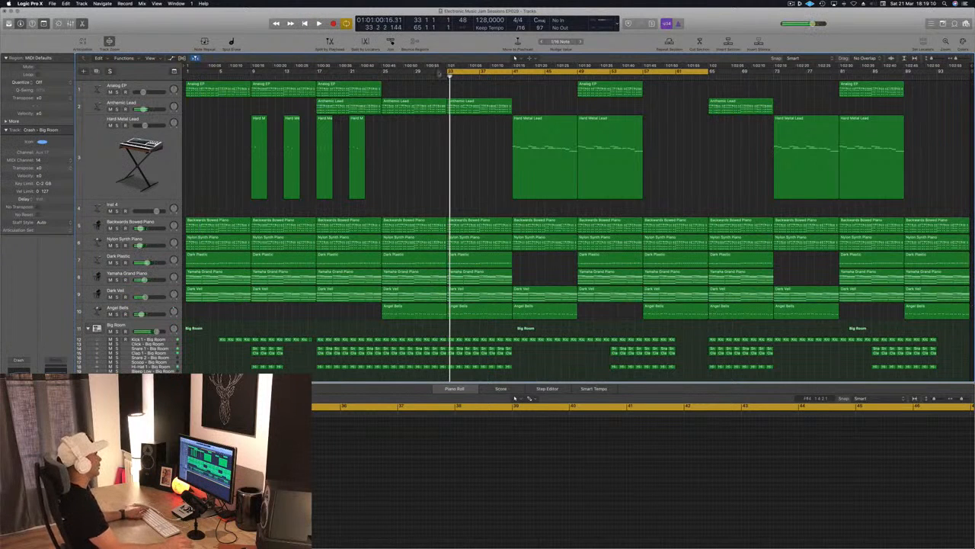
{"action": "key", "text": "Return"}
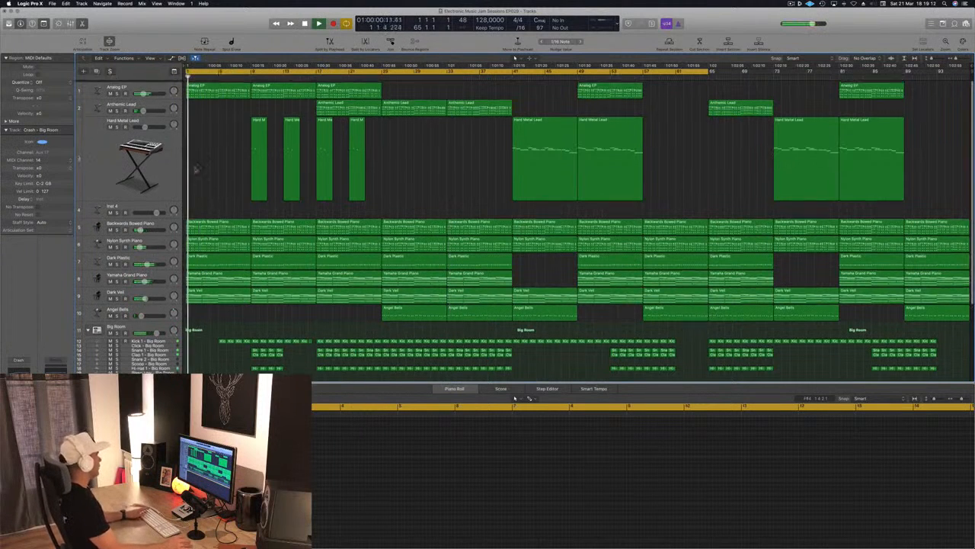
{"action": "left_click", "coordinate": [117, 93]}
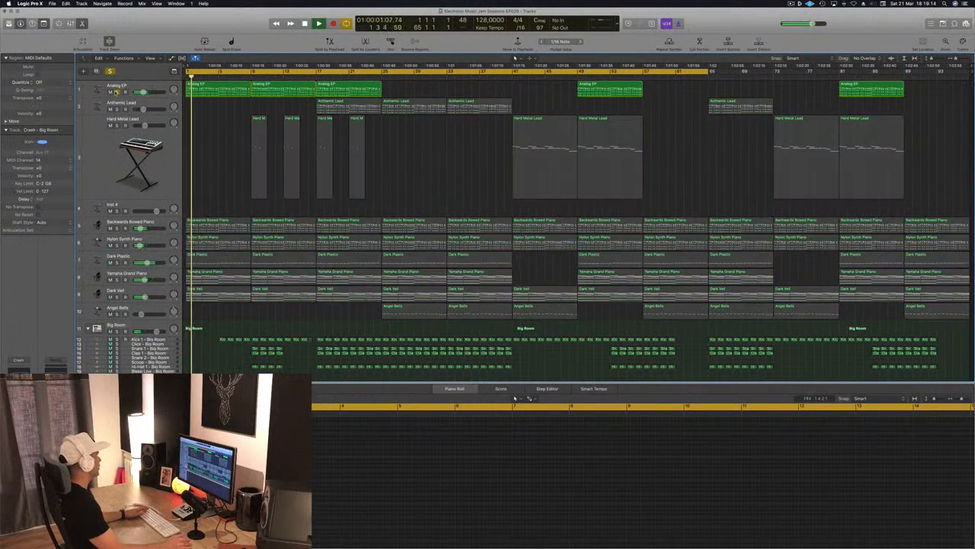
{"action": "left_click", "coordinate": [117, 92]}
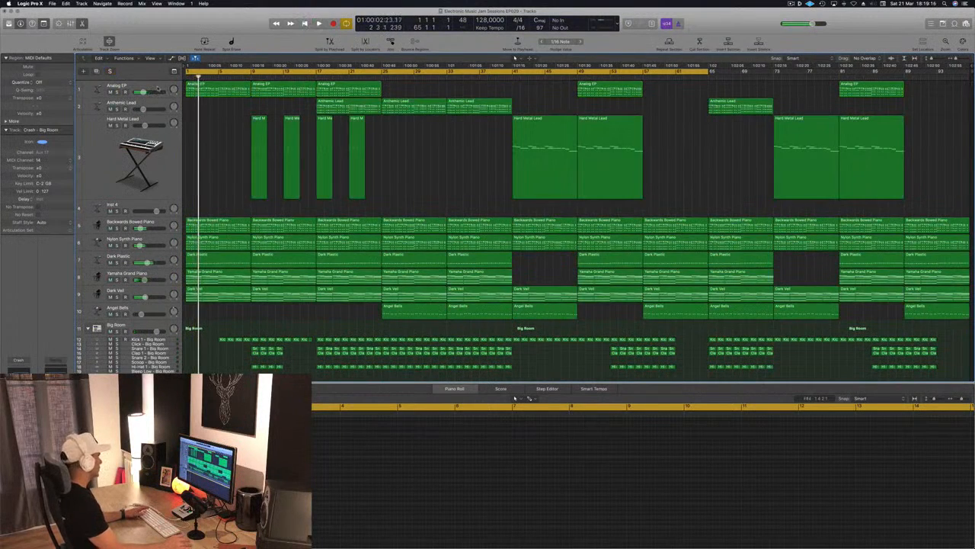
Move the Analog EP track below Inst 4 and mute it.
{"action": "left_click", "coordinate": [159, 88]}
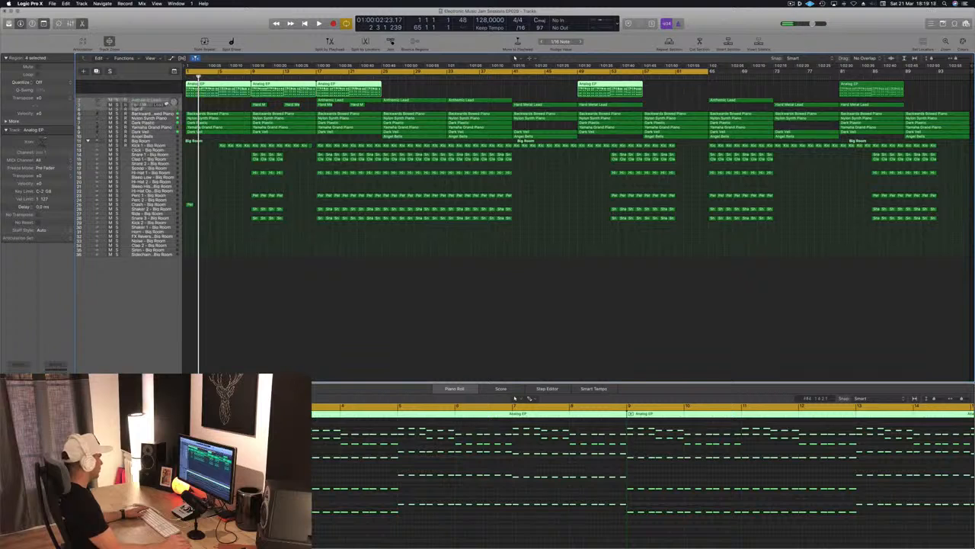
{"action": "left_click_drag", "start_coordinate": [166, 104], "coordinate": [169, 112]}
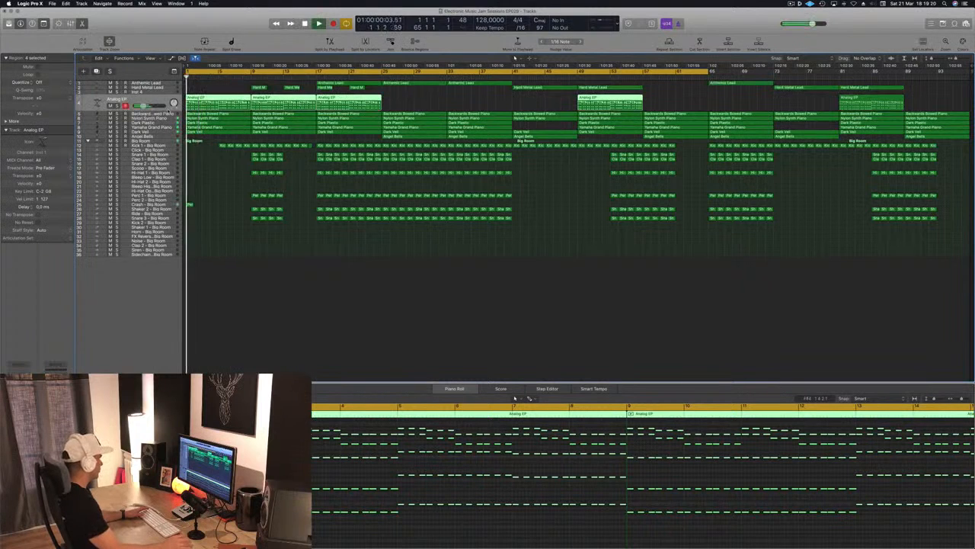
{"action": "left_click", "coordinate": [110, 106]}
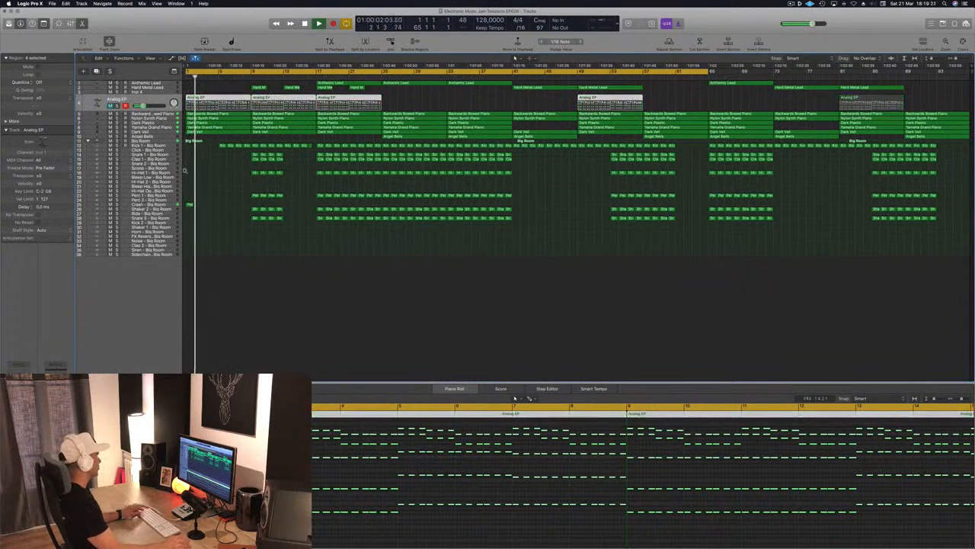
Mute the Nylon Synth Piano and Dark Plastic tracks while replaying the intro from the start.
{"action": "scroll", "coordinate": [244, 179], "scroll_direction": "up", "scroll_amount": 5}
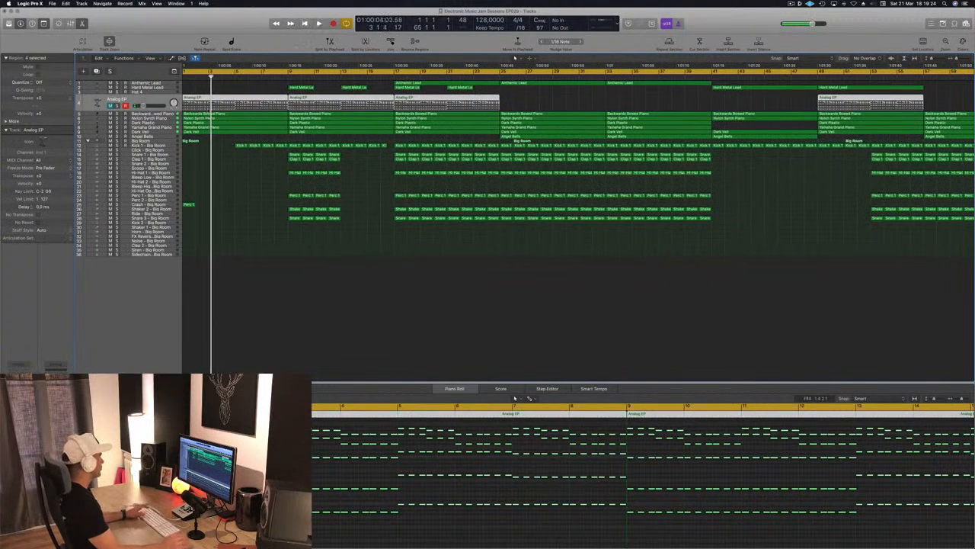
{"action": "key", "text": "Return"}
{"action": "left_click", "coordinate": [110, 118]}
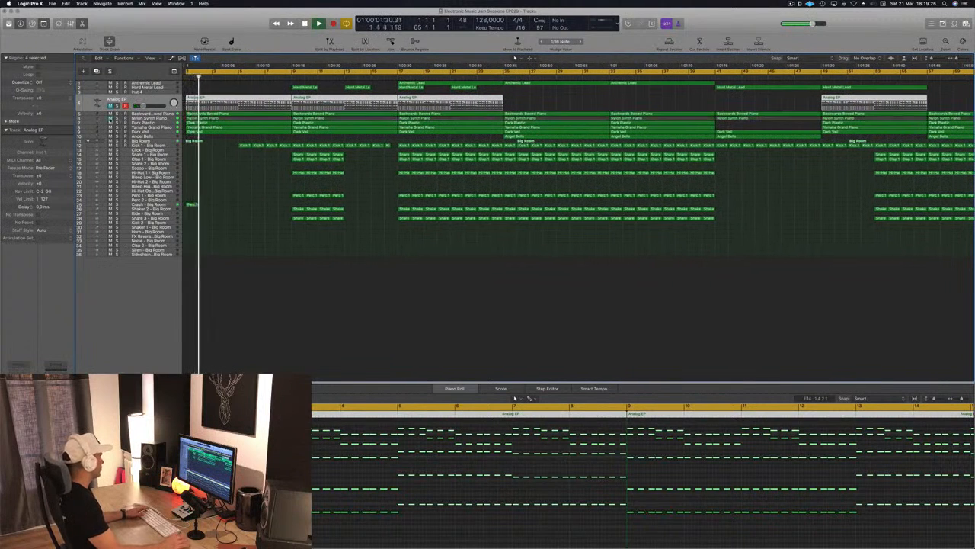
{"action": "scroll", "coordinate": [209, 163], "scroll_direction": "up", "scroll_amount": 3}
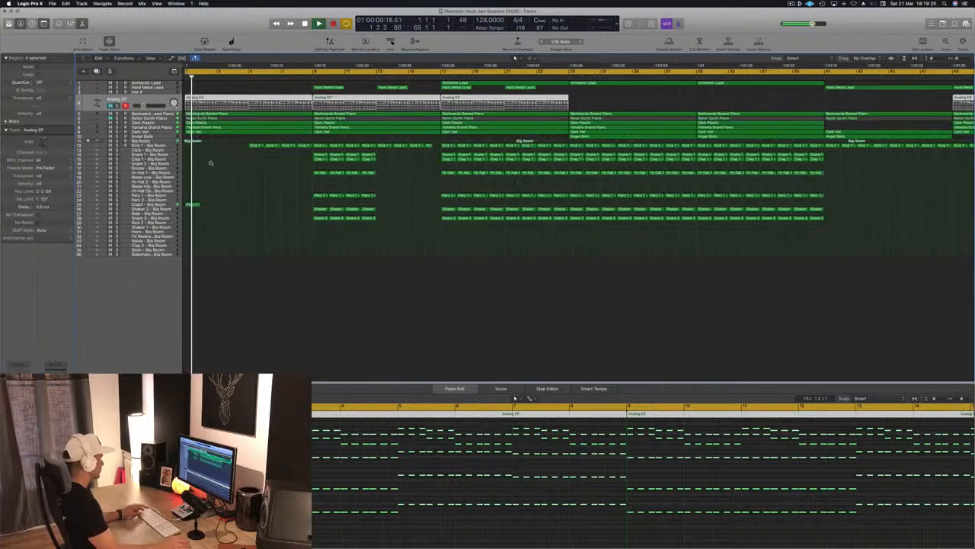
{"action": "scroll", "coordinate": [237, 166], "scroll_direction": "up", "scroll_amount": 6}
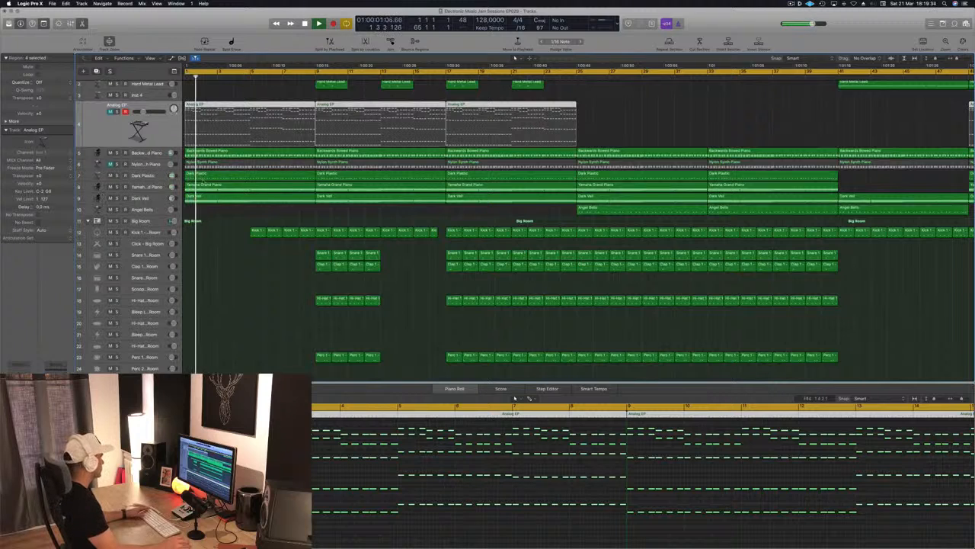
{"action": "key", "text": "space"}
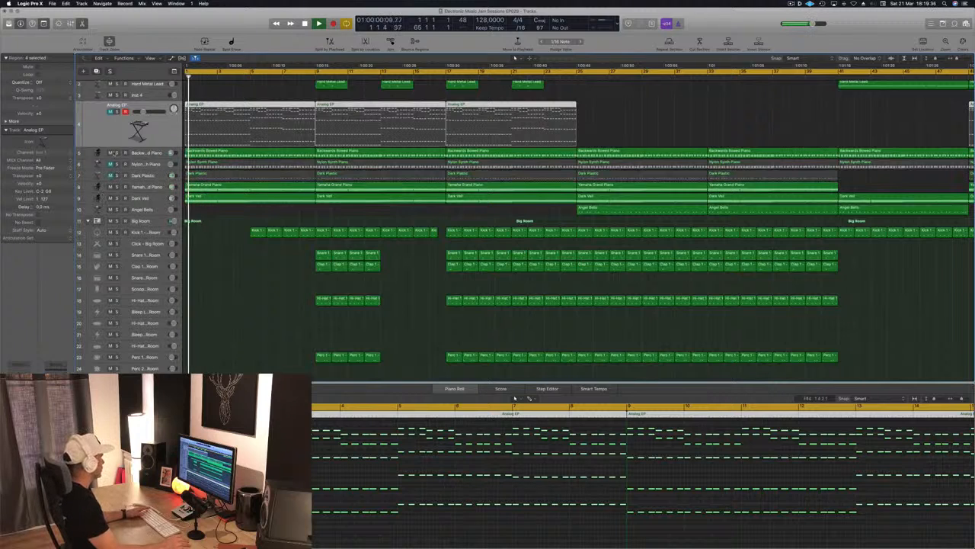
Audition the intro with the Backwards Bowed Piano muted and soloed, restore it, select its track and replay from the start.
{"action": "left_click", "coordinate": [110, 154]}
{"action": "key", "text": "space"}
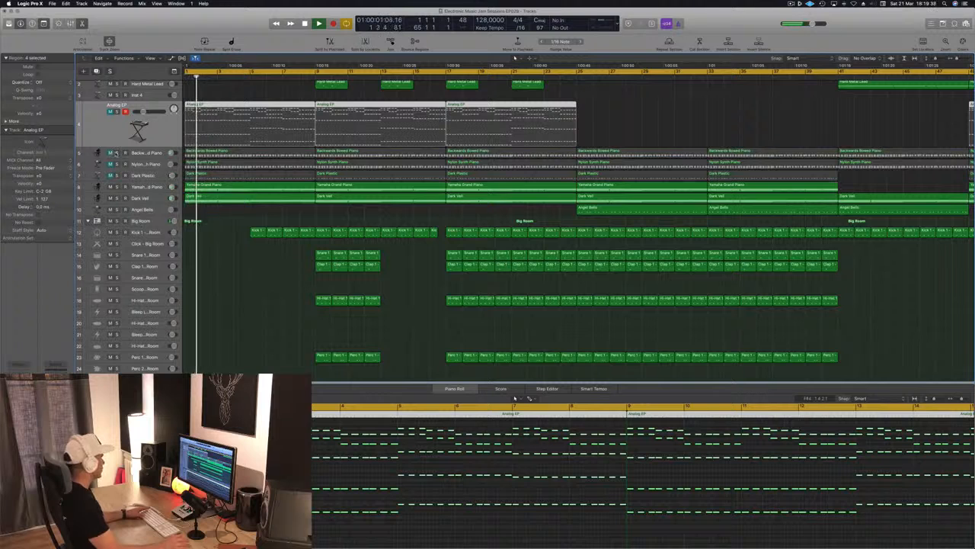
{"action": "key", "text": "space"}
{"action": "left_click", "coordinate": [116, 153]}
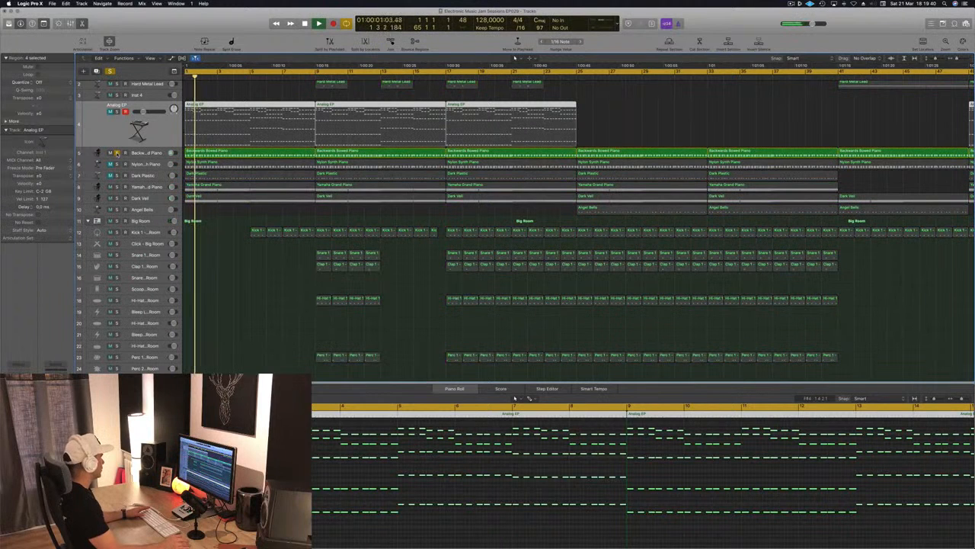
{"action": "left_click", "coordinate": [116, 153]}
{"action": "left_click", "coordinate": [152, 153]}
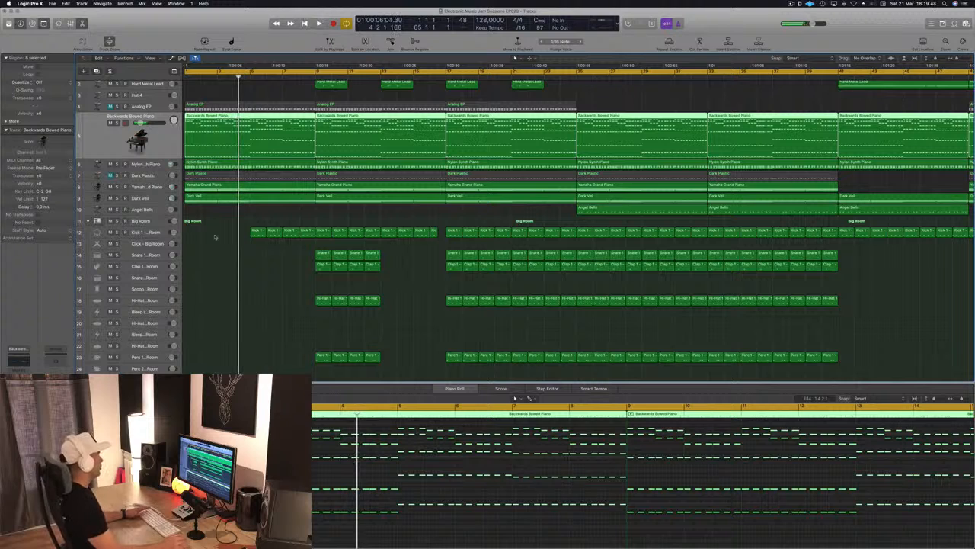
{"action": "key", "text": "Return"}
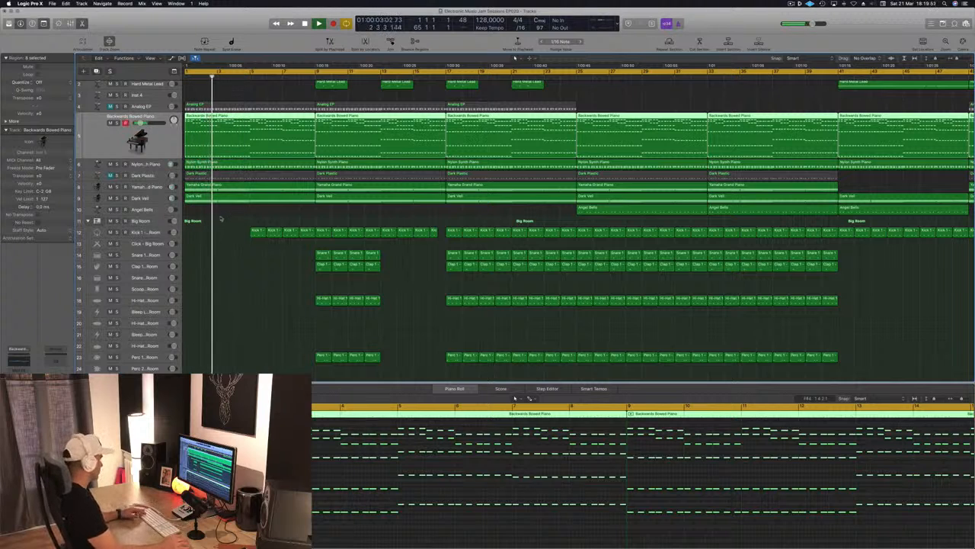
Deselect the regions, replay the intro from the start and select the Backwards Bowed Piano track.
{"action": "scroll", "coordinate": [253, 219], "scroll_direction": "up", "scroll_amount": 4}
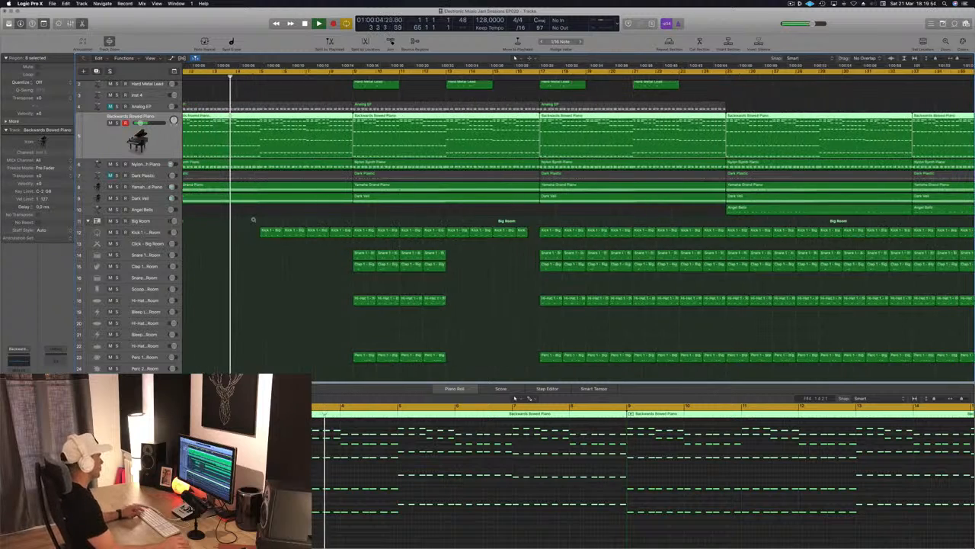
{"action": "scroll", "coordinate": [253, 220], "scroll_direction": "down", "scroll_amount": 3}
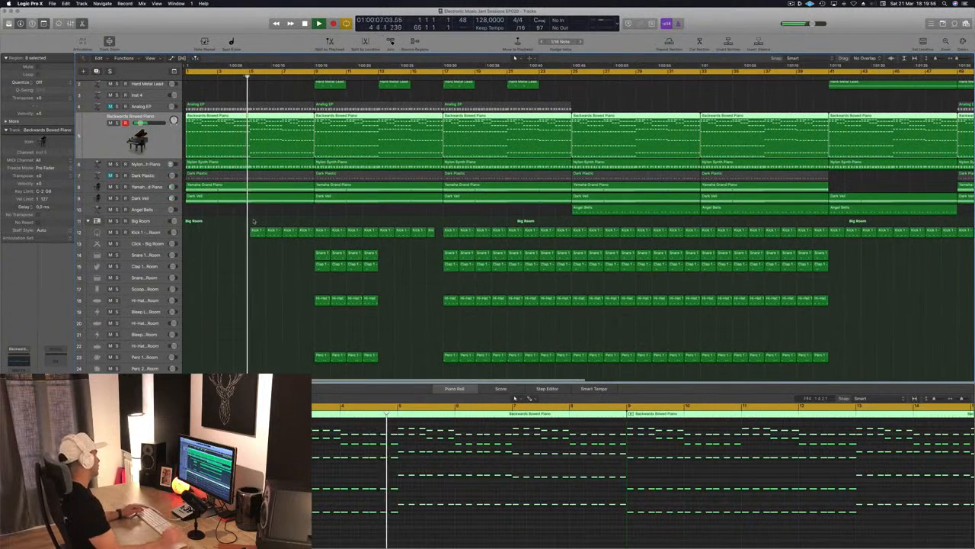
{"action": "left_click", "coordinate": [246, 222]}
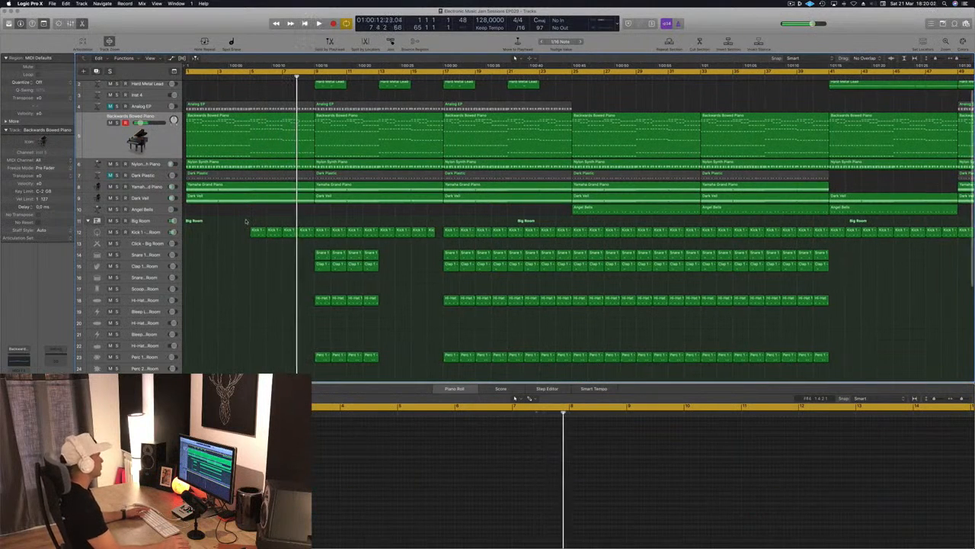
{"action": "scroll", "coordinate": [246, 222], "scroll_direction": "up", "scroll_amount": 1}
{"action": "key", "text": "super+Left"}
{"action": "key", "text": "super+Left"}
{"action": "key", "text": "space"}
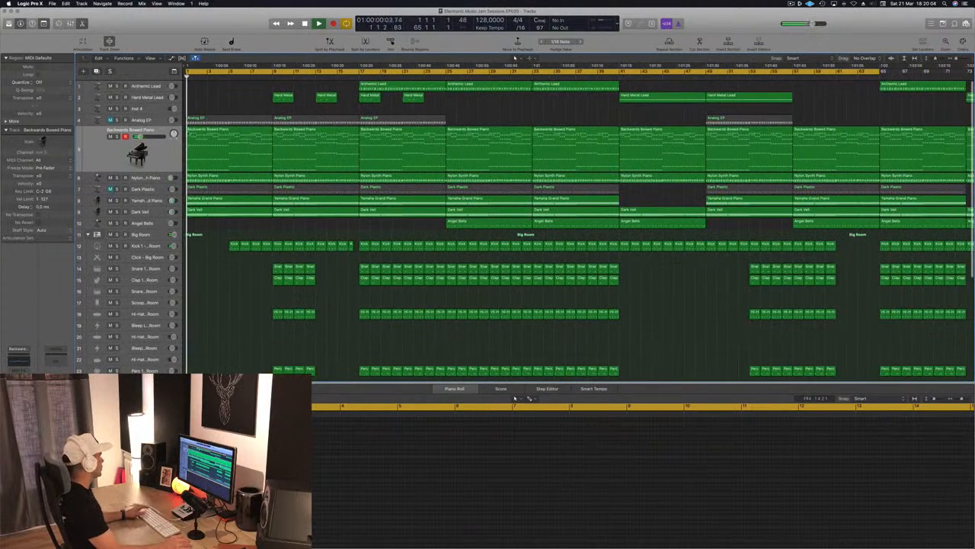
{"action": "left_click", "coordinate": [105, 148]}
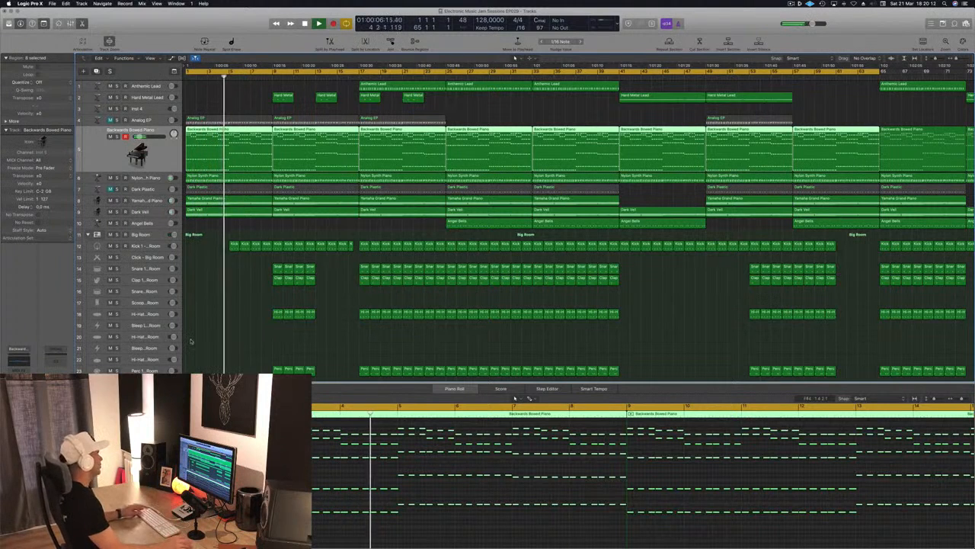
Stop playback and copy the crash region from bar 1 onto the FX Reverse - Big Room track at bar 8.
{"action": "scroll", "coordinate": [270, 310], "scroll_direction": "up", "scroll_amount": 5}
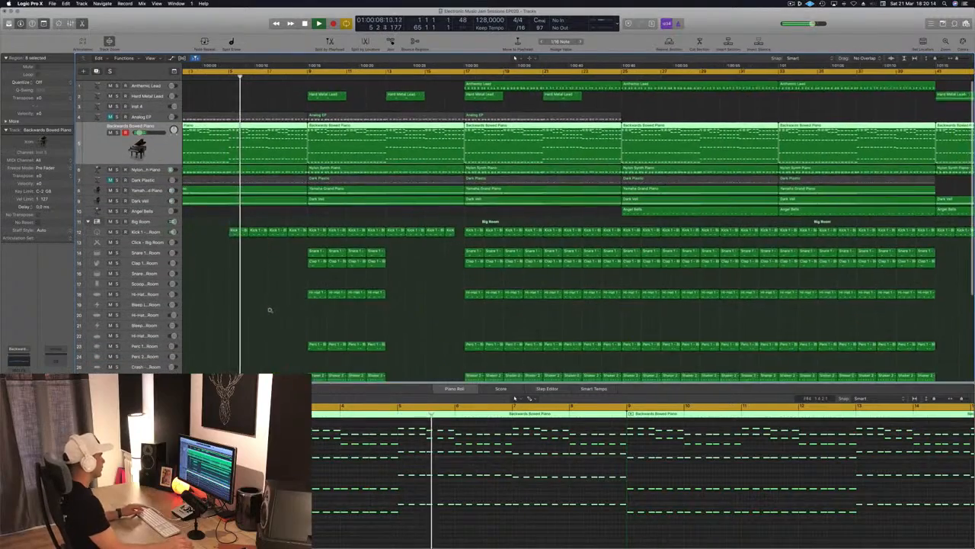
{"action": "scroll", "coordinate": [270, 310], "scroll_direction": "down", "scroll_amount": 3}
{"action": "scroll", "coordinate": [263, 316], "scroll_direction": "down", "scroll_amount": 4}
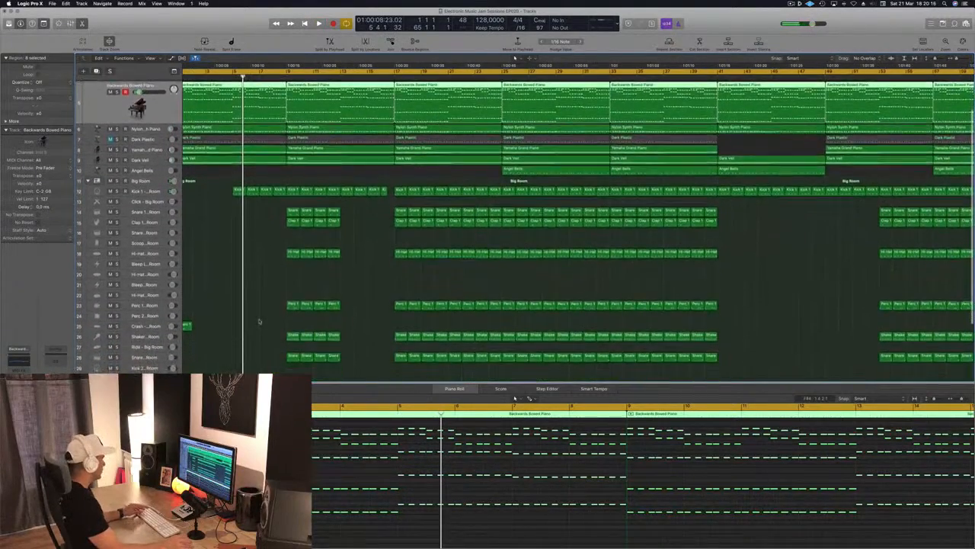
{"action": "scroll", "coordinate": [259, 321], "scroll_direction": "down", "scroll_amount": 3}
{"action": "scroll", "coordinate": [253, 322], "scroll_direction": "down", "scroll_amount": 4}
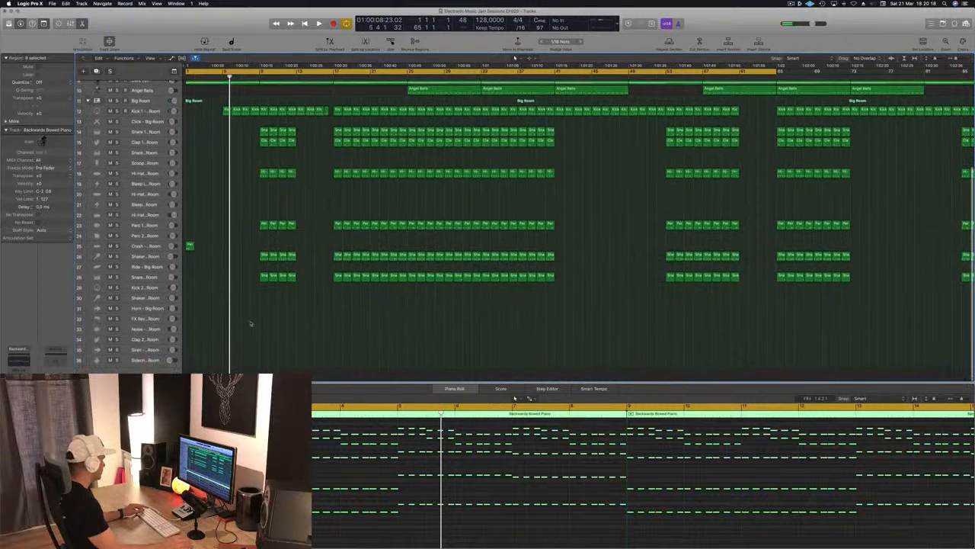
{"action": "left_click", "coordinate": [143, 318]}
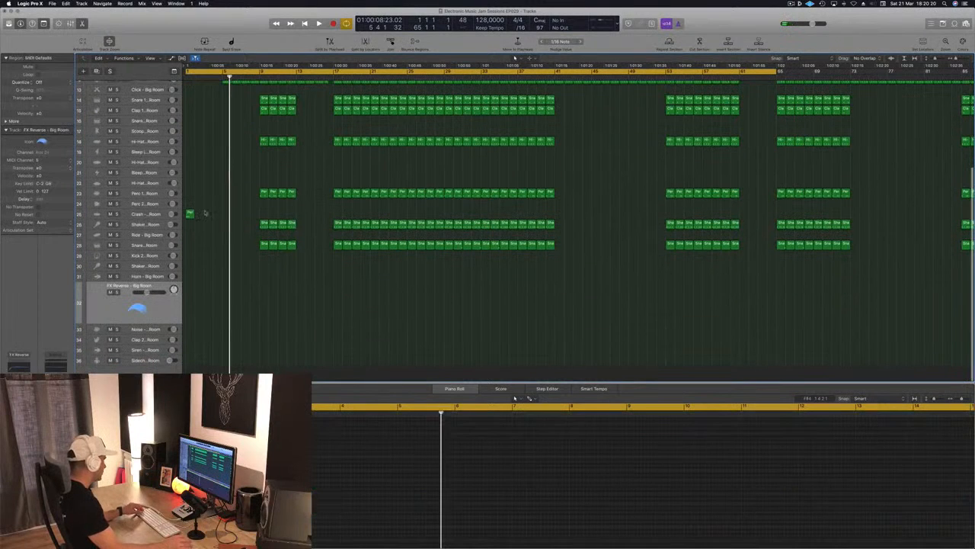
{"action": "left_click_drag", "start_coordinate": [190, 214], "coordinate": [255, 304]}
Lengthen the note in the FX Reverse region to fill all of bar 8 and play the passage.
{"action": "left_click", "coordinate": [573, 476]}
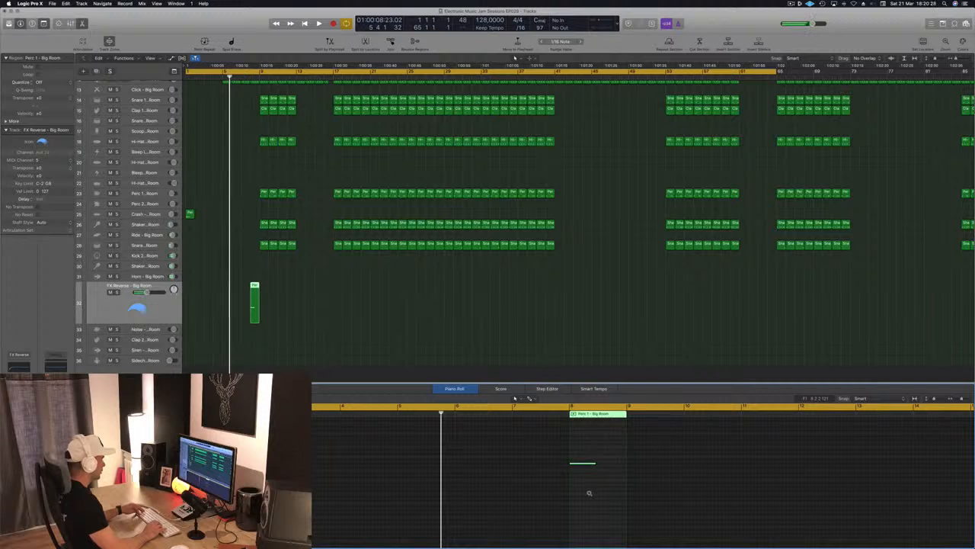
{"action": "key", "text": "Return"}
{"action": "key", "text": "space"}
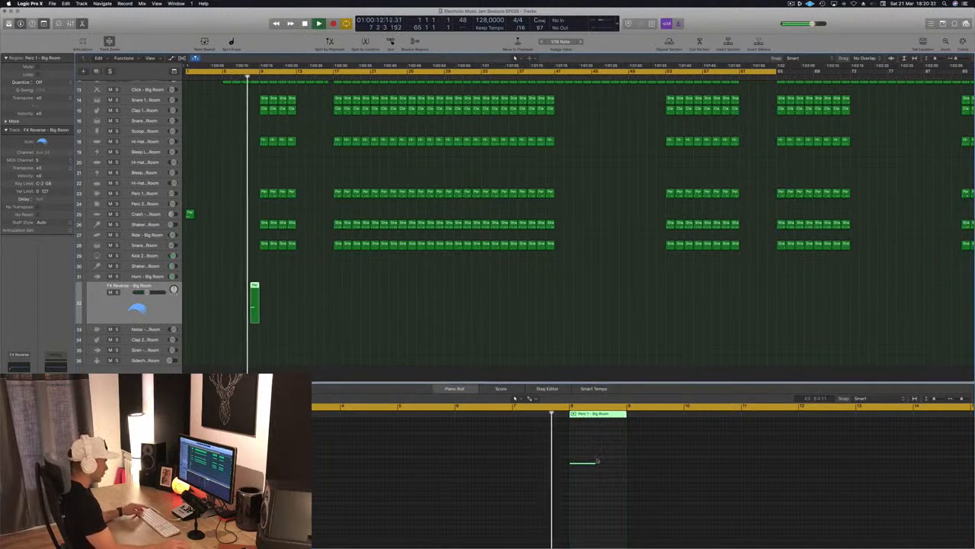
{"action": "left_click_drag", "start_coordinate": [595, 463], "coordinate": [626, 462]}
{"action": "left_click", "coordinate": [255, 286]}
{"action": "key", "text": "shift+space"}
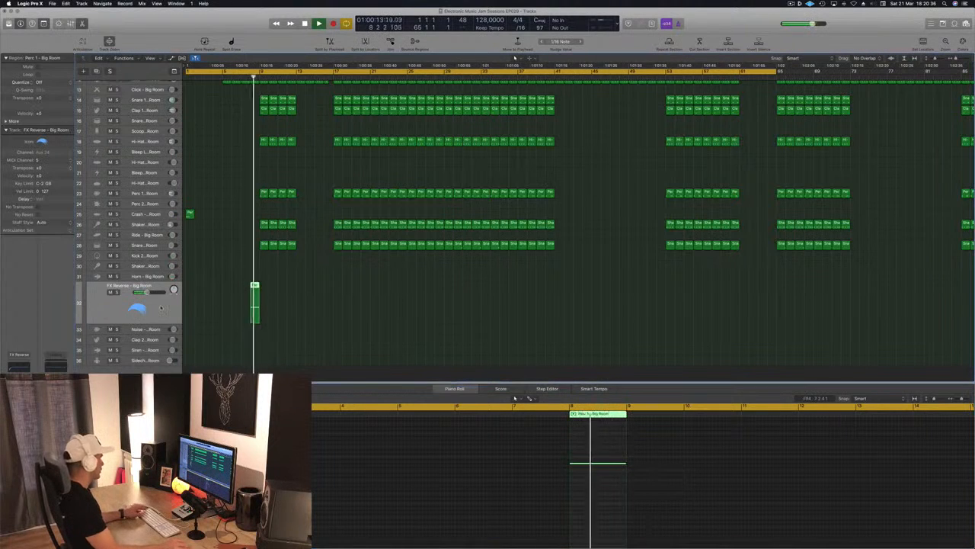
Try the Noise Burst - Radiant sound on the FX Reverse track, switch it to Noise Downer - Dropkick and replay from the start.
{"action": "key", "text": "y"}
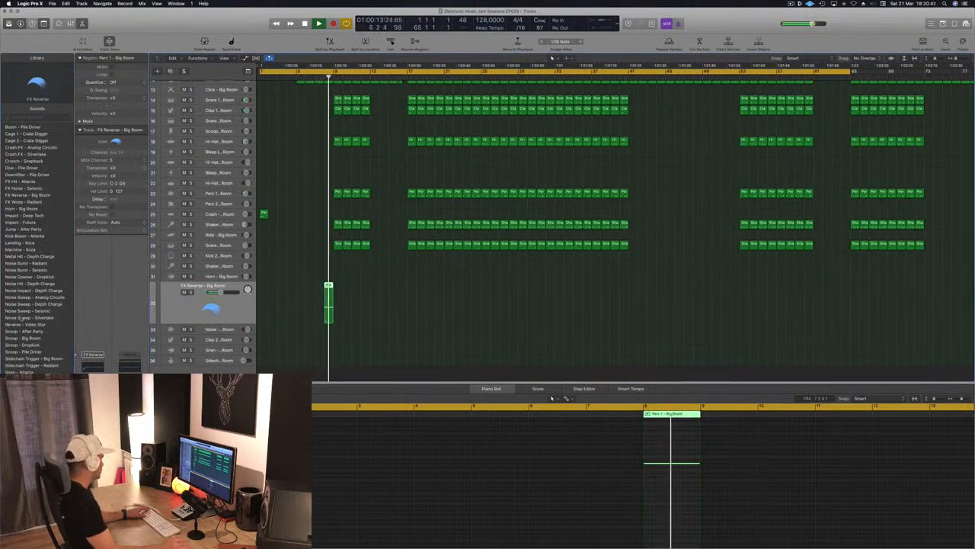
{"action": "left_click", "coordinate": [27, 264]}
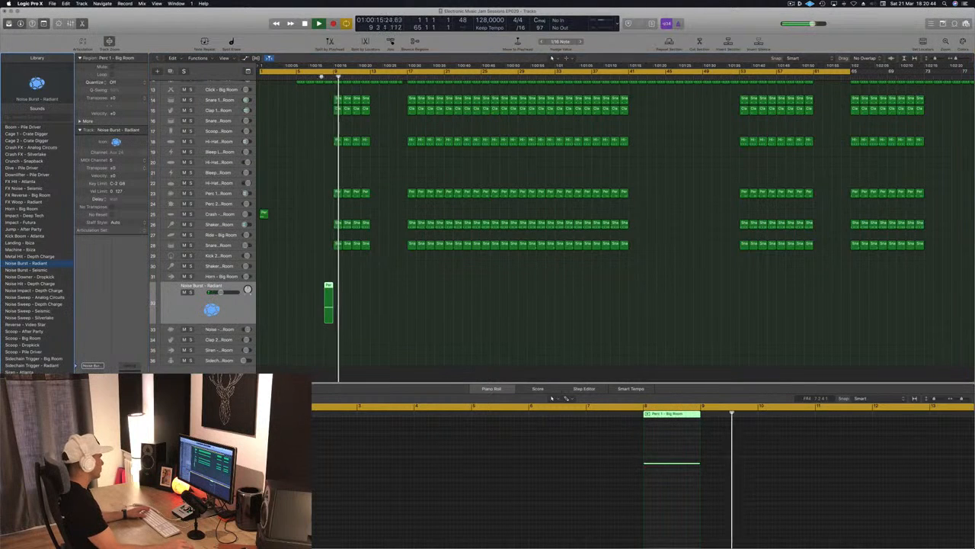
{"action": "left_click", "coordinate": [19, 276]}
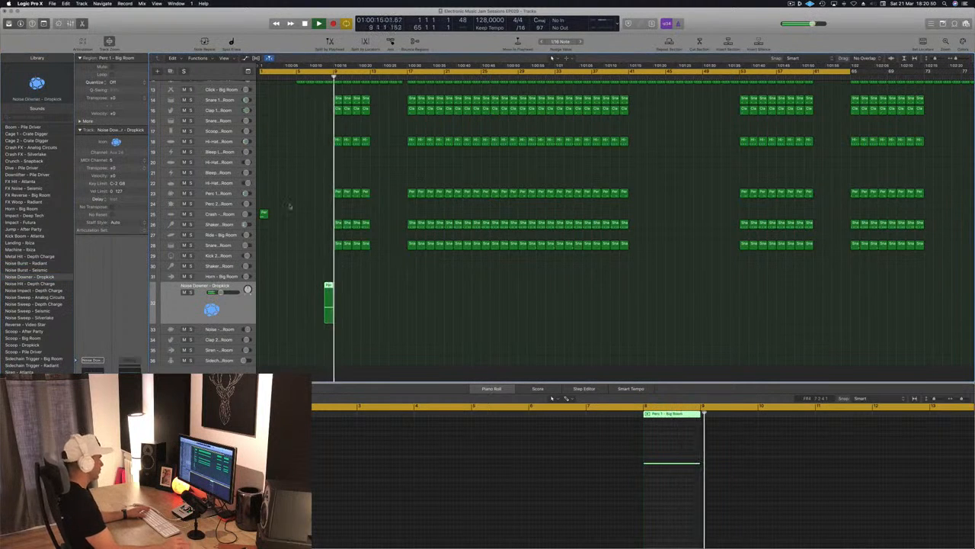
{"action": "scroll", "coordinate": [307, 175], "scroll_direction": "up", "scroll_amount": 3}
{"action": "key", "text": "Return"}
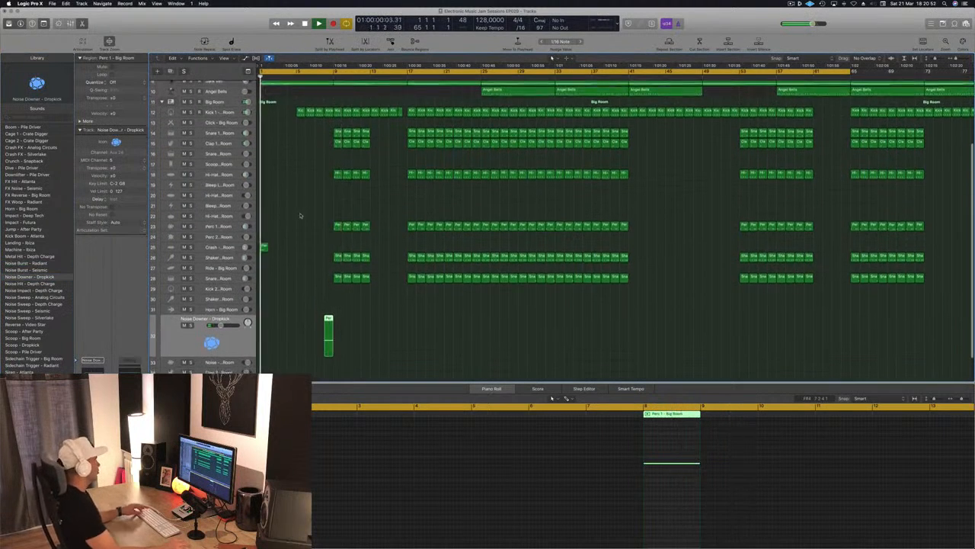
Copy the crash region from bar 1 to bar 9 on the Crash - Big Room track.
{"action": "left_click", "coordinate": [264, 248]}
{"action": "left_click_drag", "start_coordinate": [293, 252], "coordinate": [337, 247]}
{"action": "scroll", "coordinate": [307, 217], "scroll_direction": "down", "scroll_amount": 3}
{"action": "scroll", "coordinate": [307, 216], "scroll_direction": "down", "scroll_amount": 3}
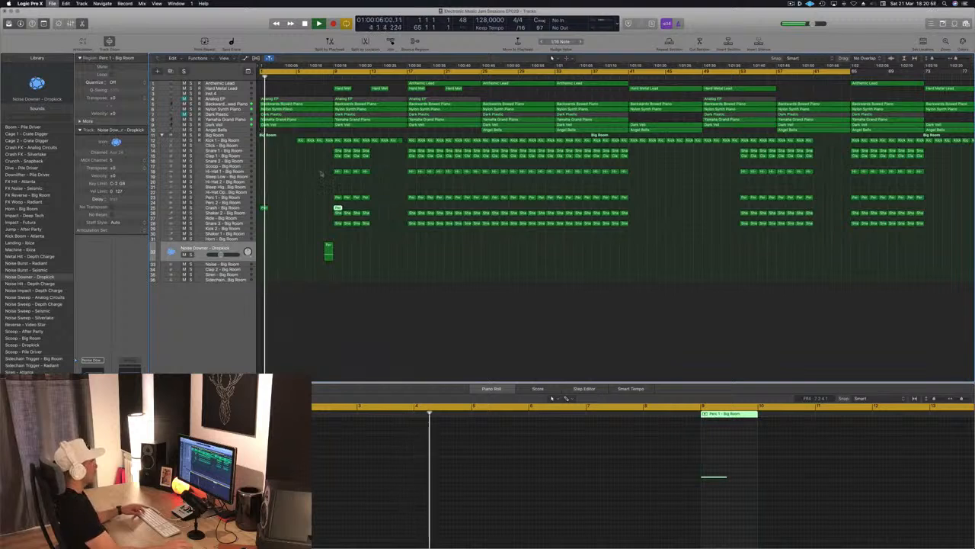
Stop playback and hide the piano roll editor below the arrangement.
{"action": "scroll", "coordinate": [313, 202], "scroll_direction": "up", "scroll_amount": 3}
{"action": "key", "text": "space"}
{"action": "scroll", "coordinate": [314, 202], "scroll_direction": "up", "scroll_amount": 3}
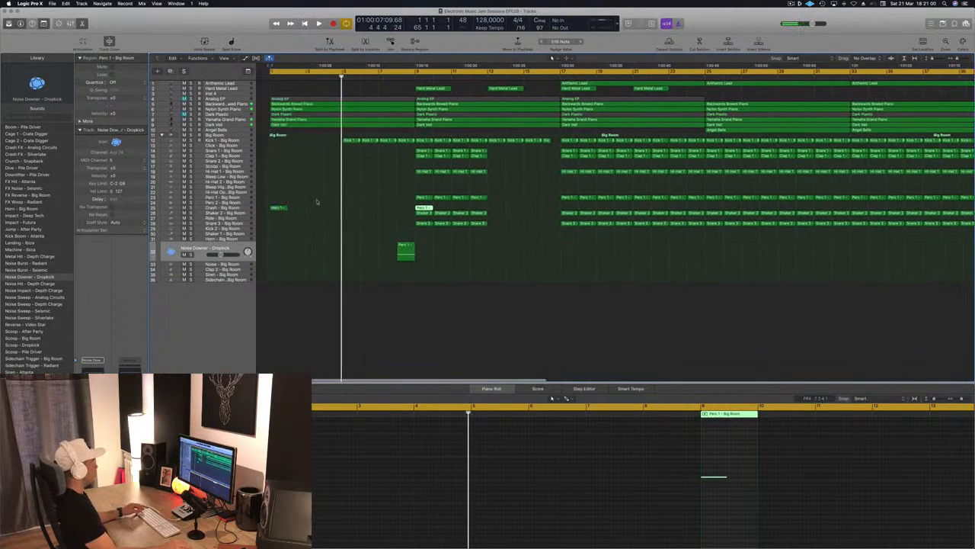
{"action": "scroll", "coordinate": [316, 200], "scroll_direction": "up", "scroll_amount": 3}
{"action": "scroll", "coordinate": [317, 200], "scroll_direction": "up", "scroll_amount": 2}
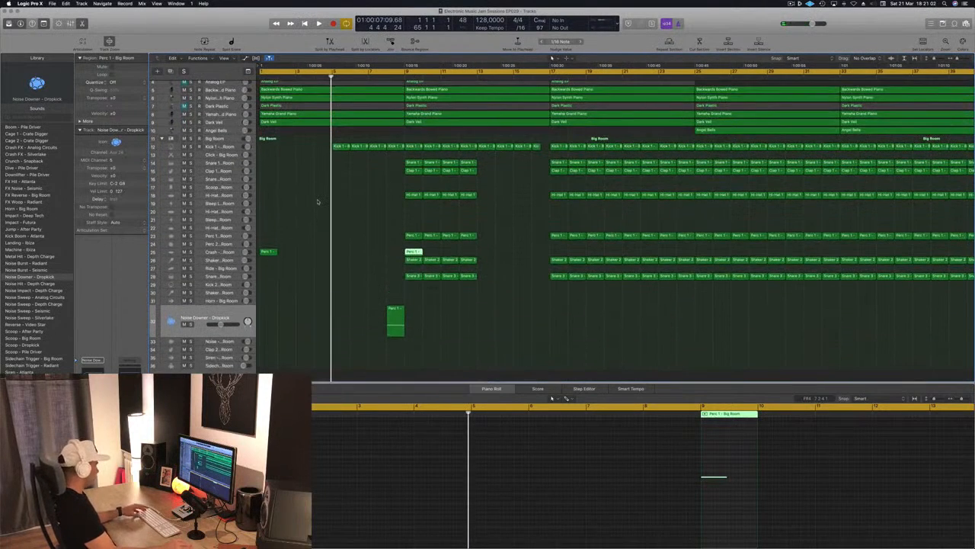
{"action": "key", "text": "e"}
{"action": "scroll", "coordinate": [318, 200], "scroll_direction": "up", "scroll_amount": 2}
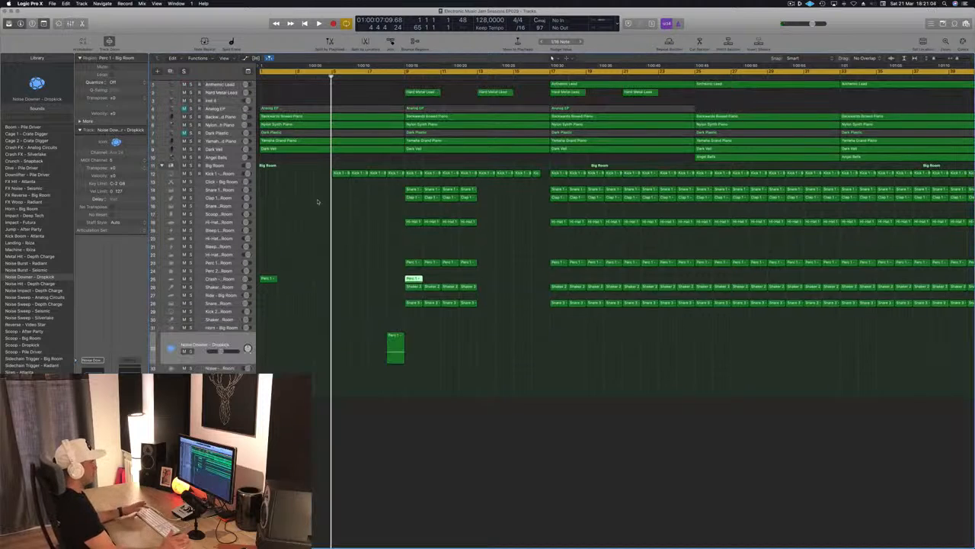
Replay the arrangement from the start to hear the transition into bar 9.
{"action": "scroll", "coordinate": [322, 216], "scroll_direction": "down", "scroll_amount": 2}
{"action": "scroll", "coordinate": [321, 216], "scroll_direction": "up", "scroll_amount": 2}
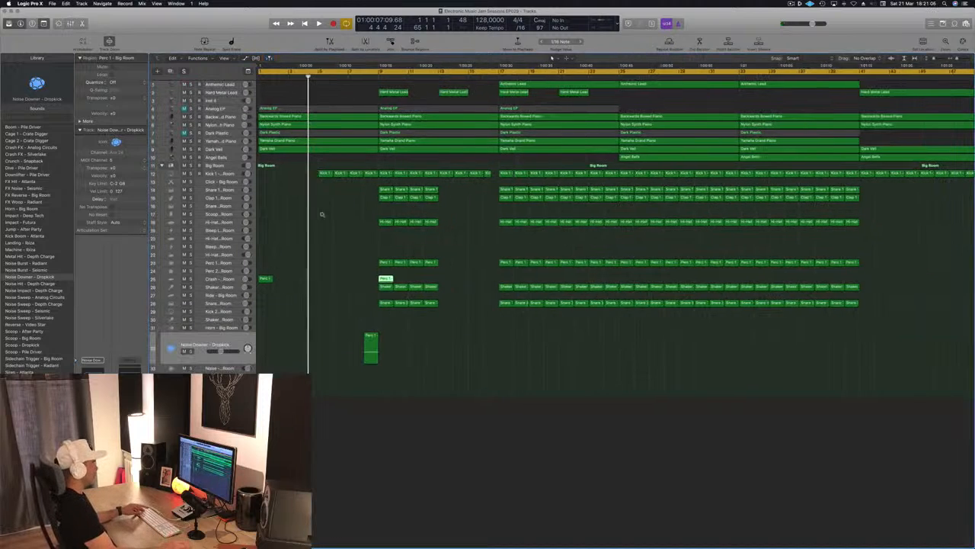
{"action": "scroll", "coordinate": [322, 217], "scroll_direction": "left", "scroll_amount": 2}
{"action": "scroll", "coordinate": [322, 217], "scroll_direction": "right", "scroll_amount": 1}
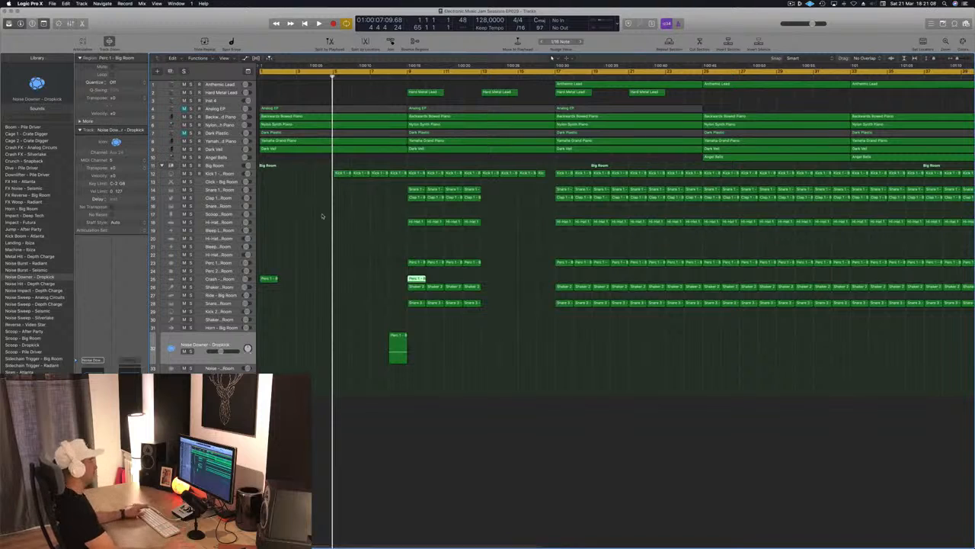
{"action": "key", "text": "Return"}
{"action": "key", "text": "space"}
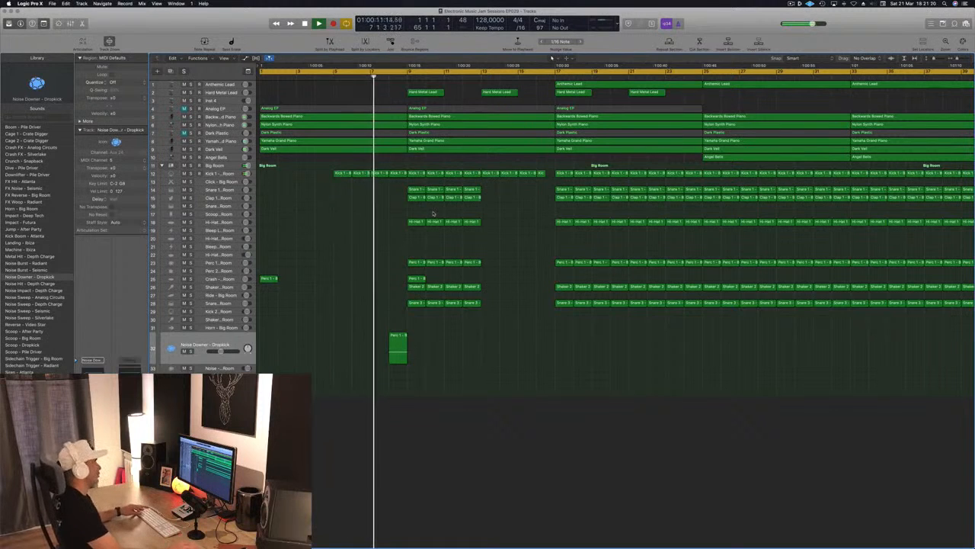
Inspect the notes of the Kick 1 region at bar 8 in a separate piano roll window and close it.
{"action": "left_click", "coordinate": [398, 174]}
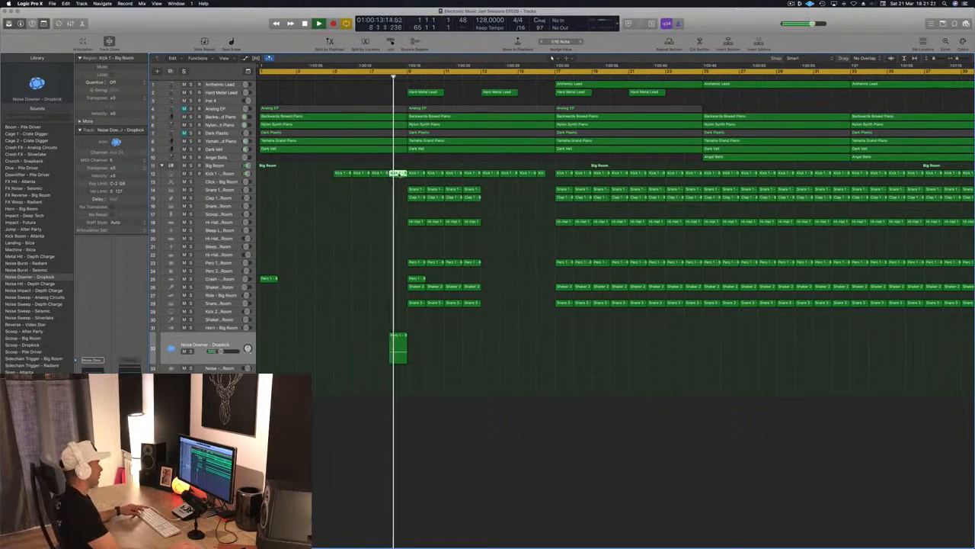
{"action": "key", "text": "super+4"}
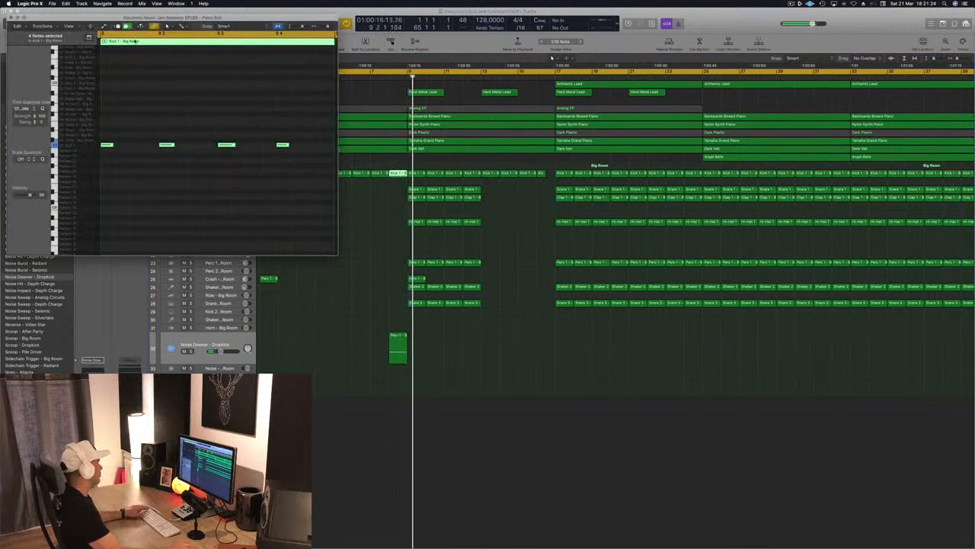
{"action": "left_click", "coordinate": [10, 19]}
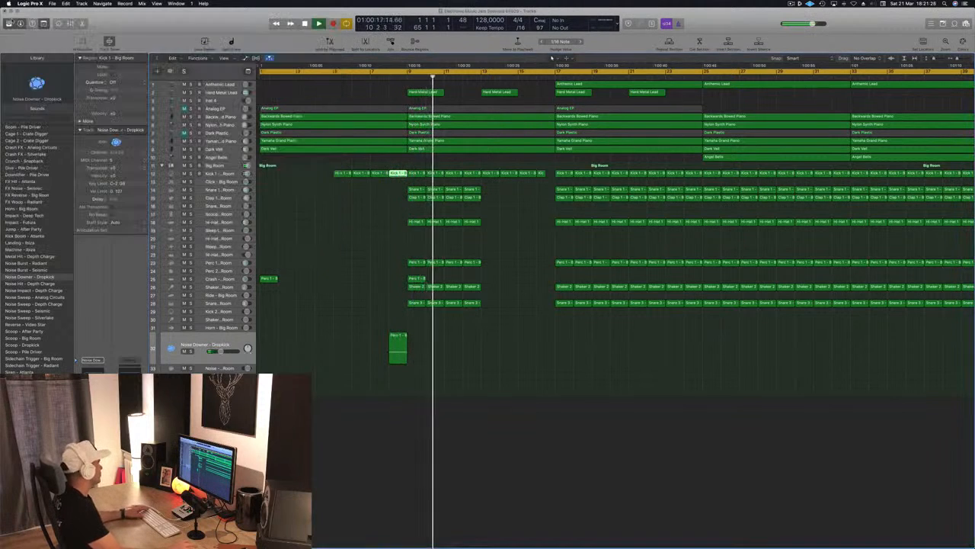
Remove the Hard Metal Lead regions at bars 9 and 13 and copy the Anthemic Lead region from bar 17 to bar 9.
{"action": "key", "text": "space"}
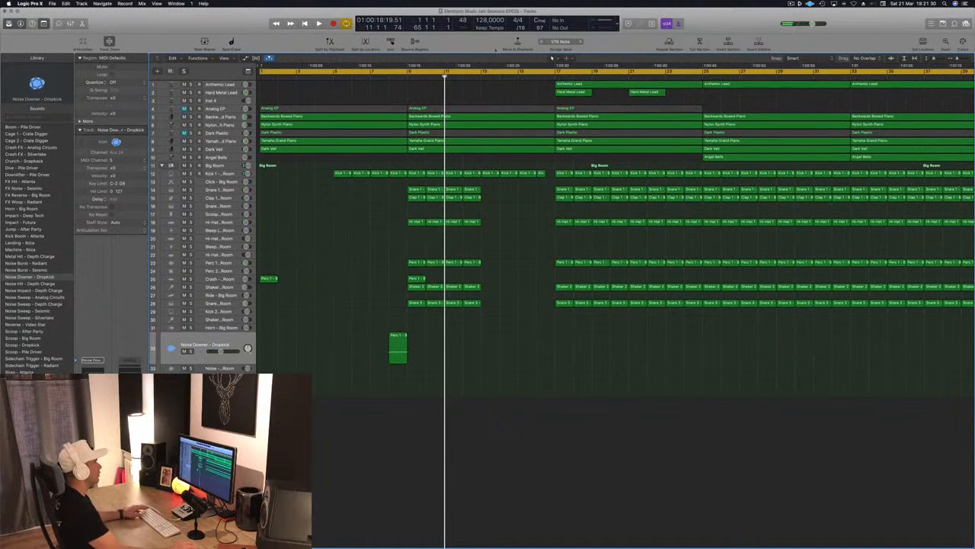
{"action": "key", "text": "space"}
{"action": "left_click", "coordinate": [607, 87]}
{"action": "left_click_drag", "start_coordinate": [605, 86], "coordinate": [462, 91]}
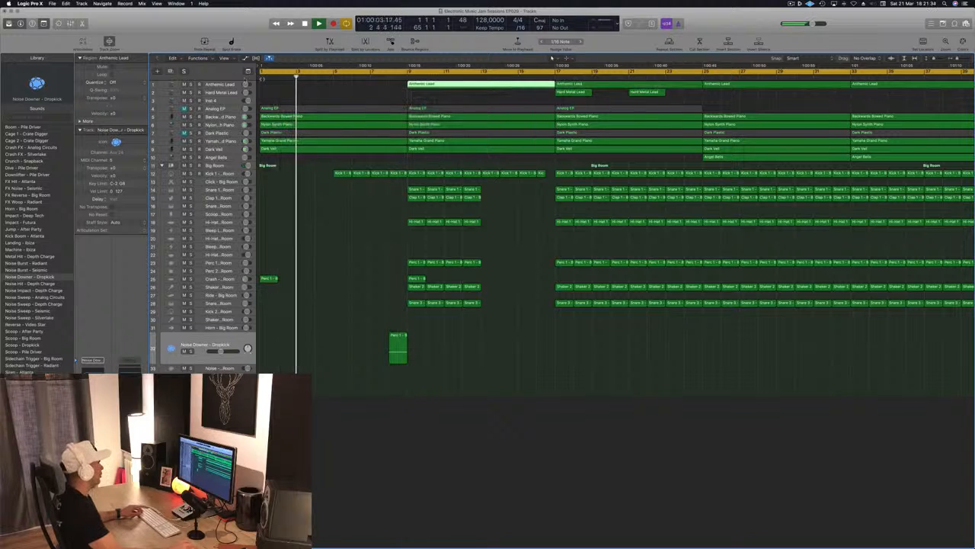
Move the Anthemic Lead track below Analog EP and continue playback from bar 9.
{"action": "left_click_drag", "start_coordinate": [230, 85], "coordinate": [224, 141]}
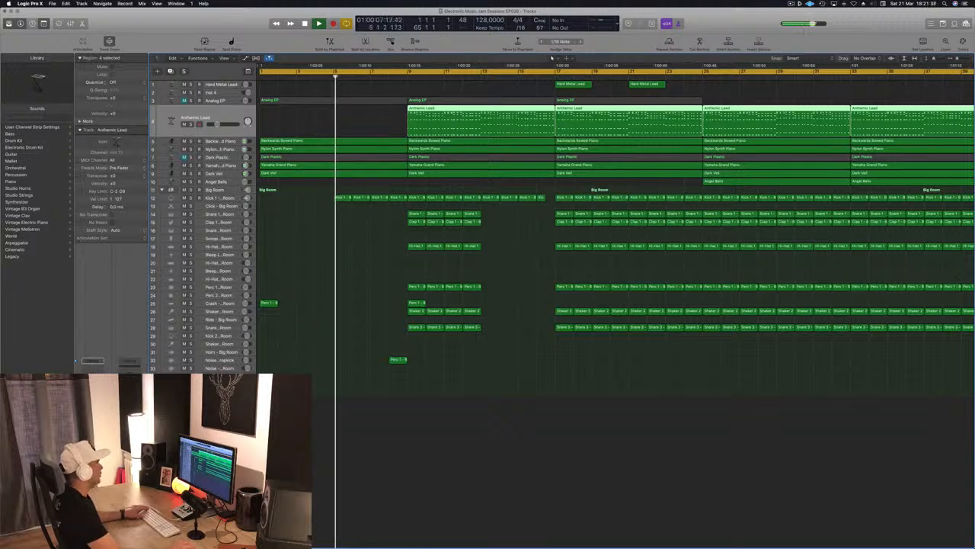
{"action": "left_click", "coordinate": [407, 78]}
{"action": "key", "text": "super+Left"}
{"action": "key", "text": "super+Left"}
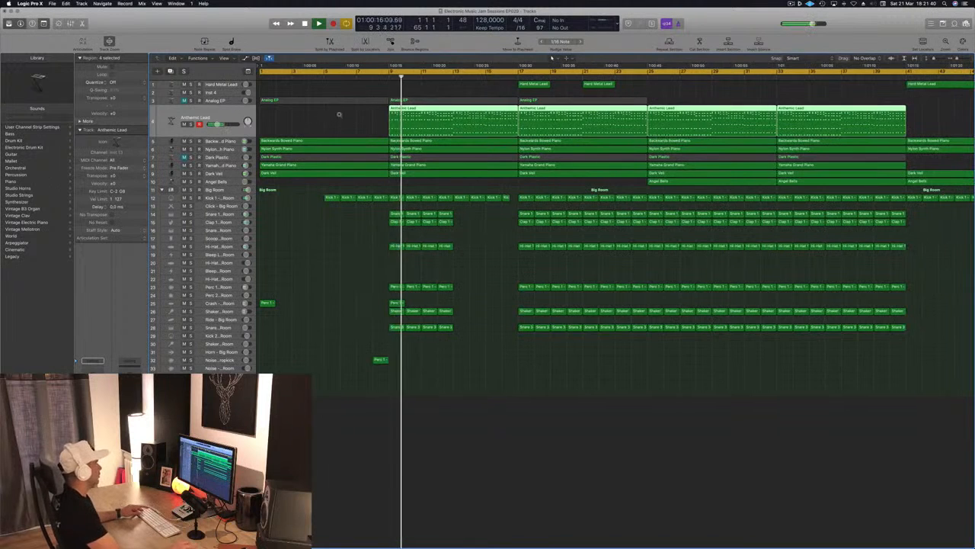
Audition the Anthemic Lead entry from bar 9 and restart playback from the beginning.
{"action": "scroll", "coordinate": [335, 124], "scroll_direction": "down", "scroll_amount": 5}
{"action": "scroll", "coordinate": [294, 131], "scroll_direction": "up", "scroll_amount": 3}
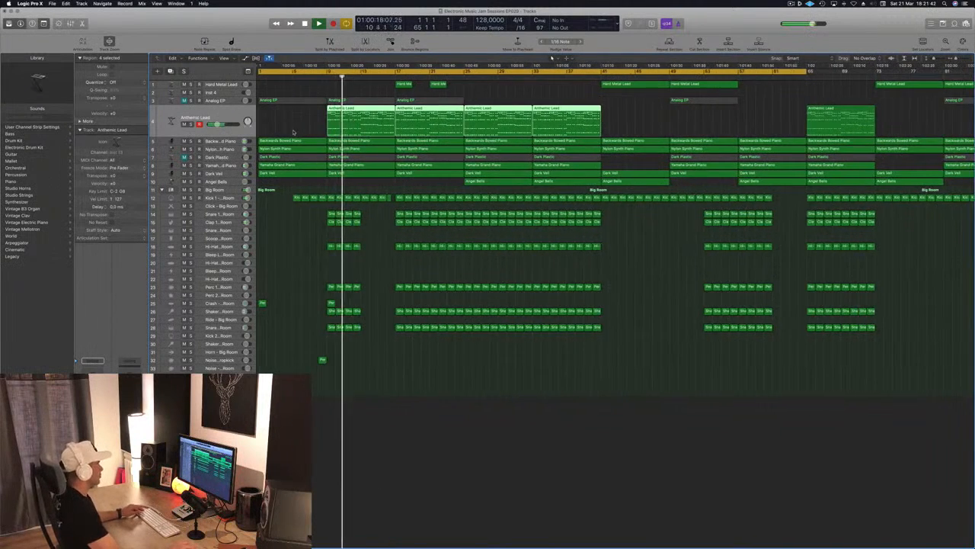
{"action": "scroll", "coordinate": [320, 127], "scroll_direction": "up", "scroll_amount": 4}
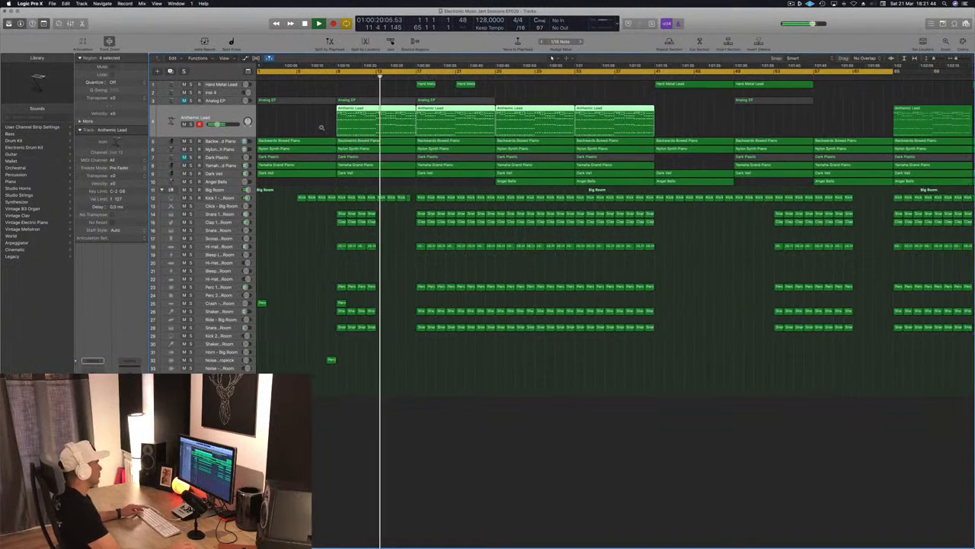
{"action": "scroll", "coordinate": [322, 128], "scroll_direction": "down", "scroll_amount": 3}
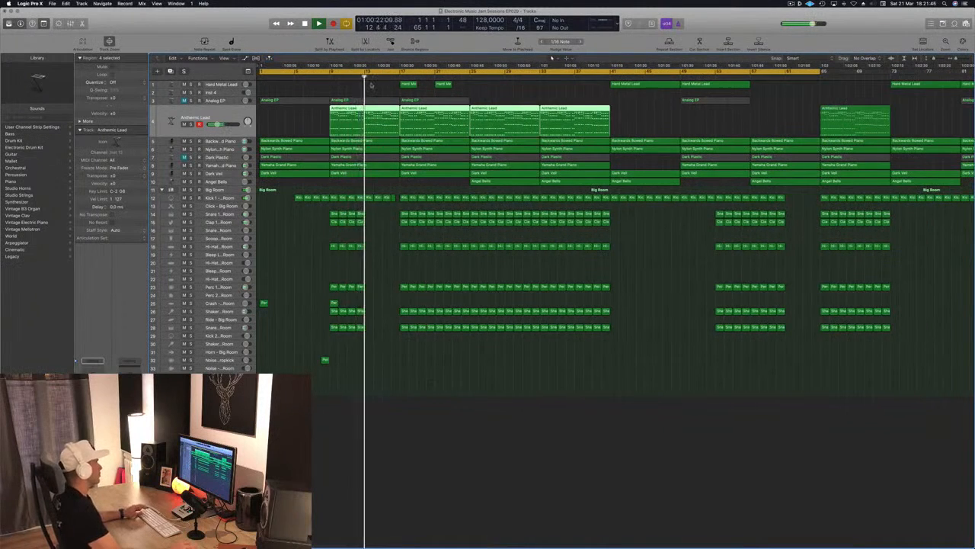
{"action": "left_click", "coordinate": [331, 74]}
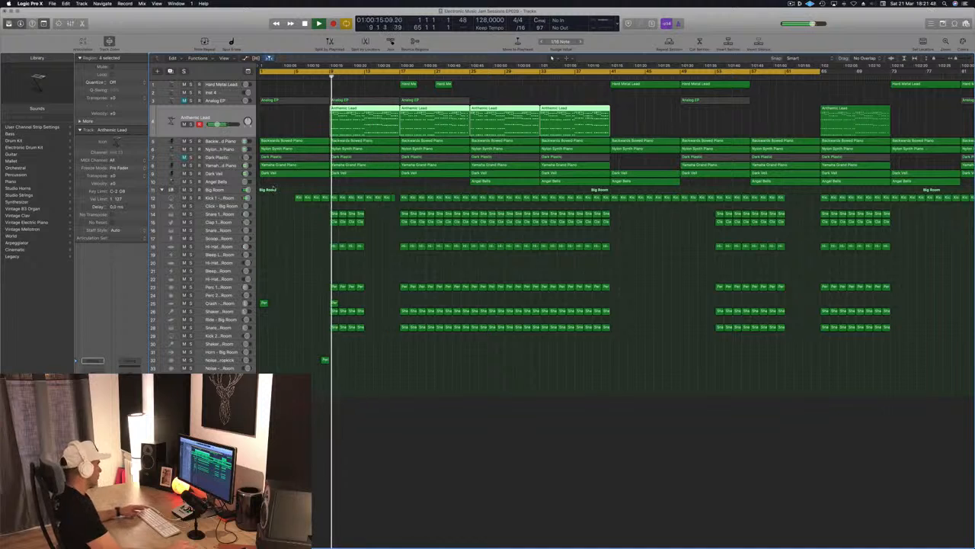
{"action": "scroll", "coordinate": [307, 122], "scroll_direction": "up", "scroll_amount": 2}
{"action": "key", "text": "Return"}
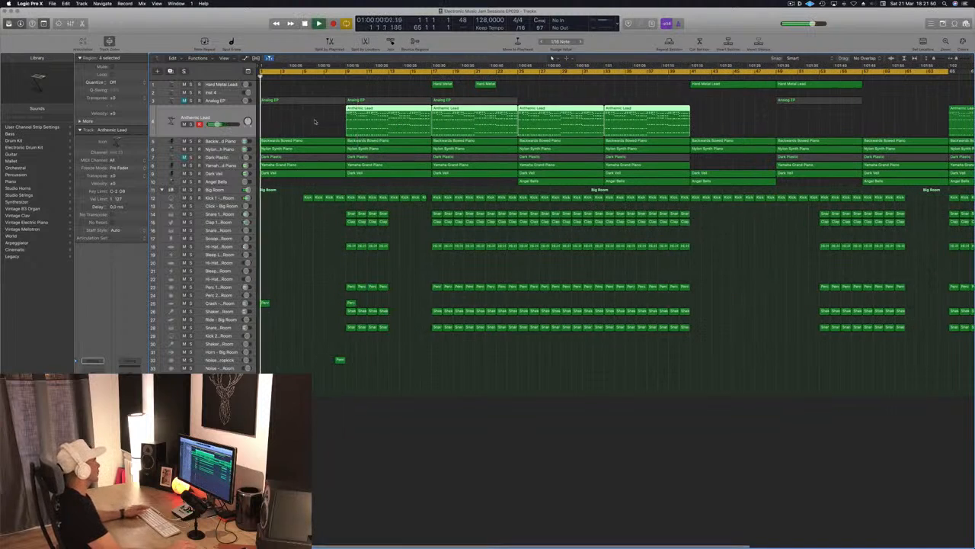
Remove the Dark Plastic region at bar 1 and unmute the Analog EP track for the intro.
{"action": "left_click", "coordinate": [321, 86]}
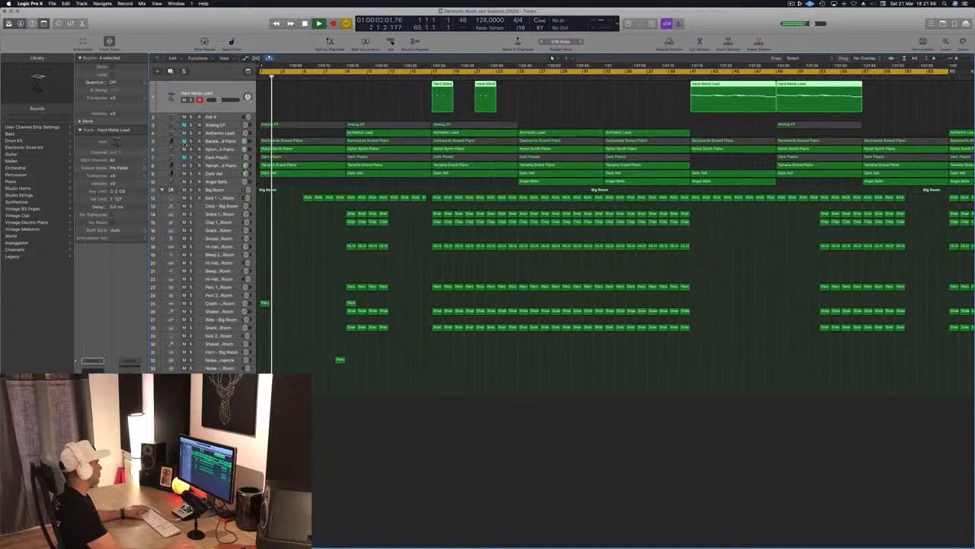
{"action": "key", "text": "Return"}
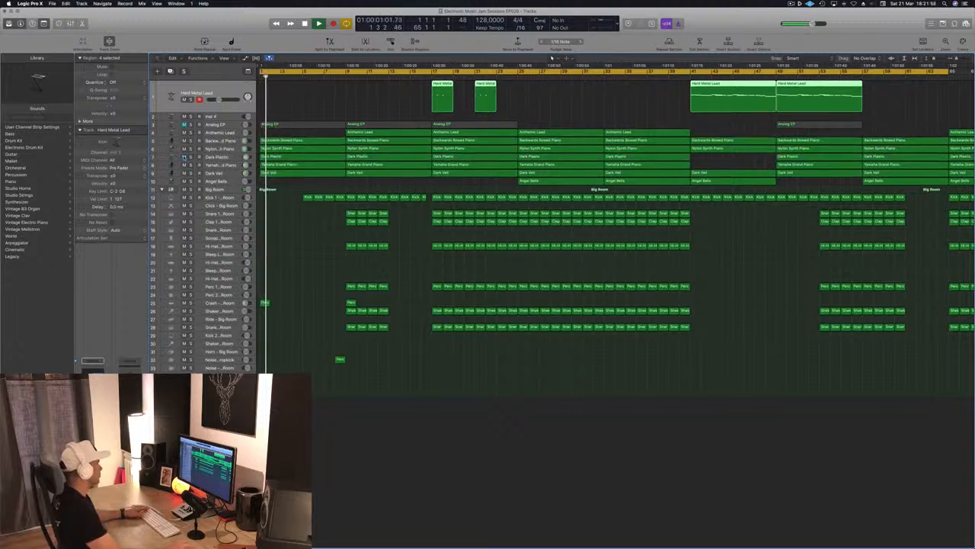
{"action": "left_click", "coordinate": [302, 159]}
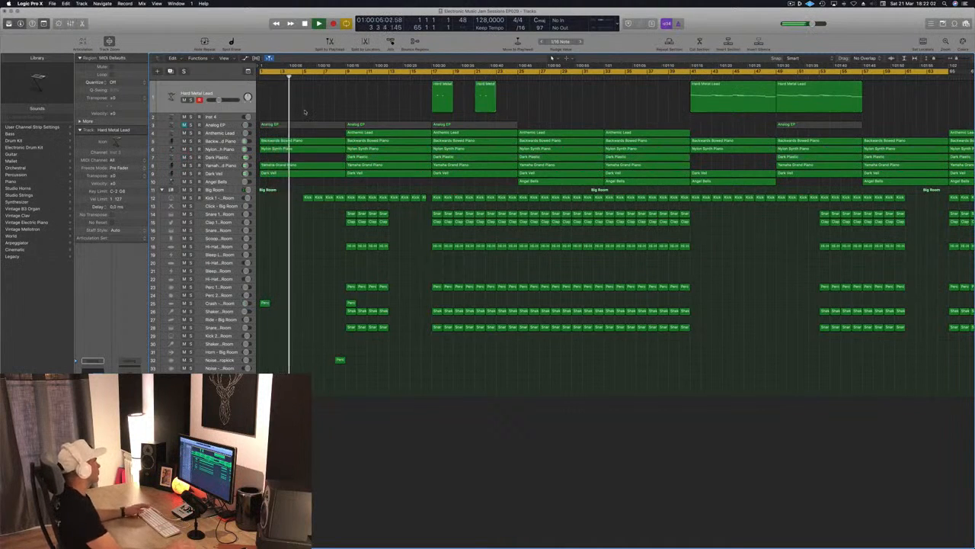
{"action": "left_click", "coordinate": [190, 124]}
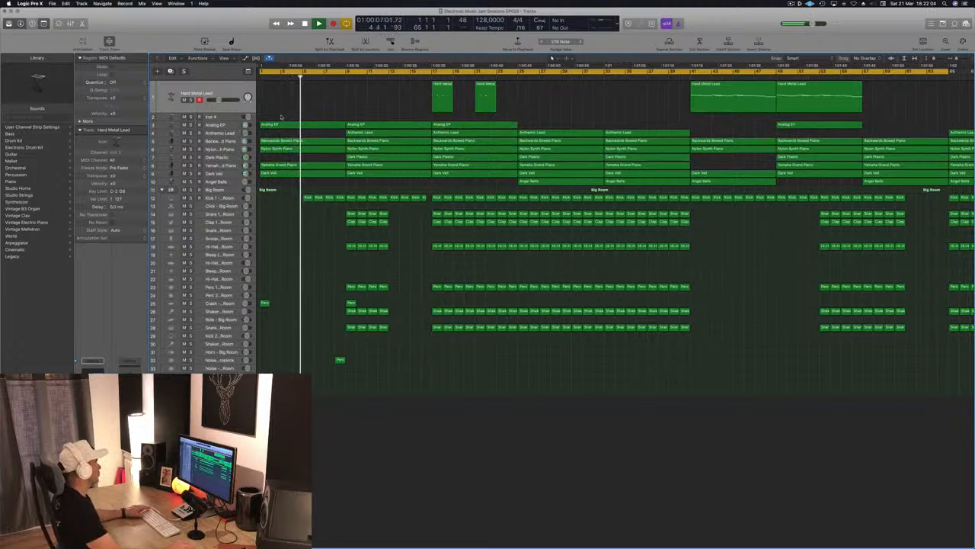
{"action": "left_click", "coordinate": [224, 126]}
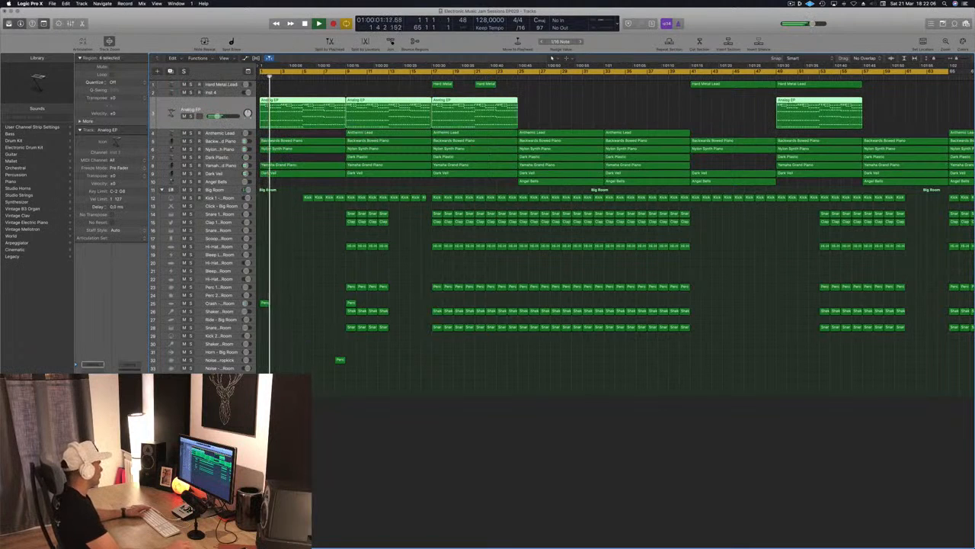
{"action": "left_click", "coordinate": [393, 478]}
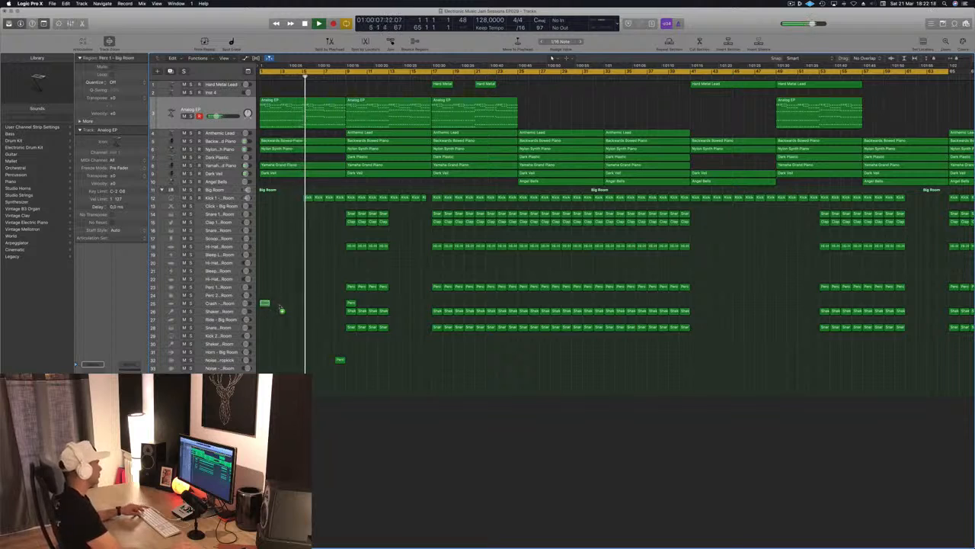
Copy the crash region from bar 1 to bar 5 and save the project.
{"action": "left_click_drag", "start_coordinate": [282, 308], "coordinate": [307, 304]}
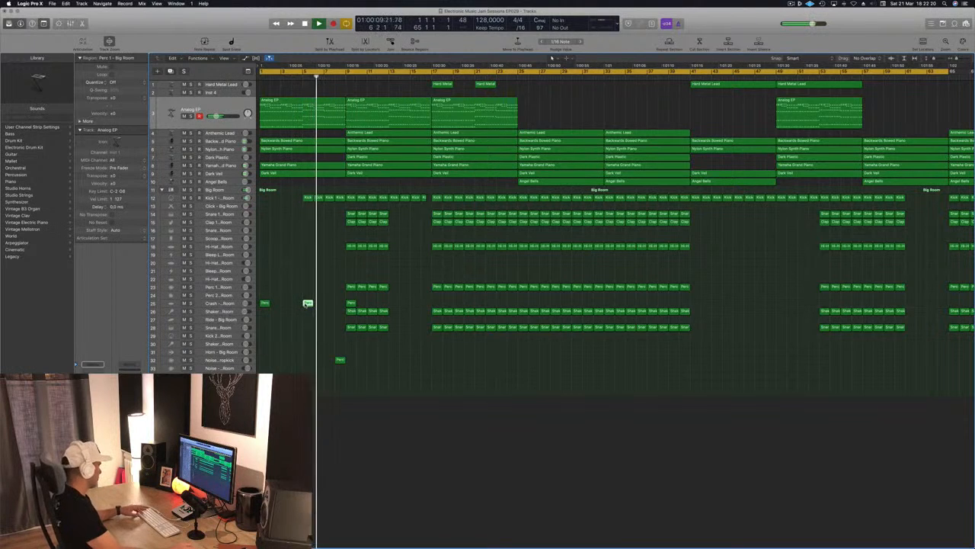
{"action": "key", "text": "super+s"}
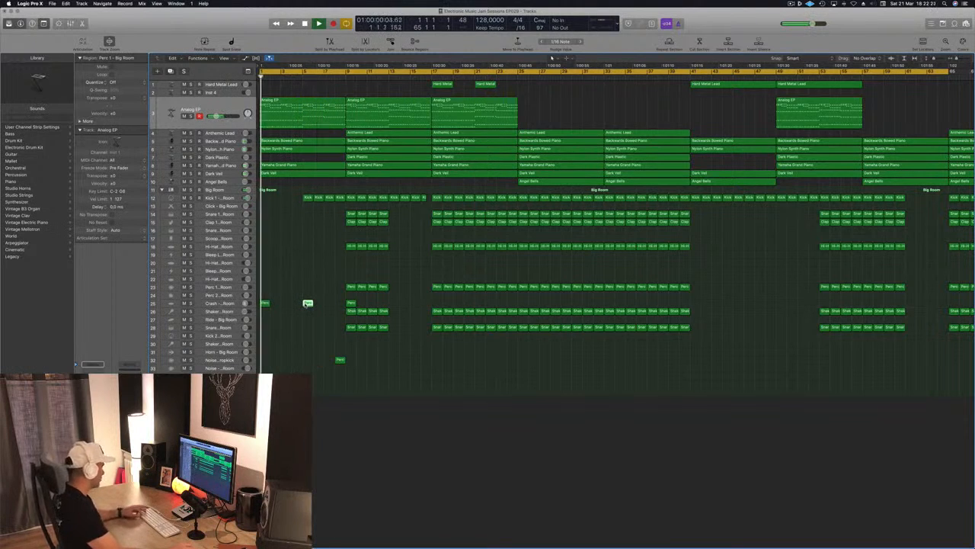
{"action": "key", "text": "super+Left"}
{"action": "key", "text": "super+Left"}
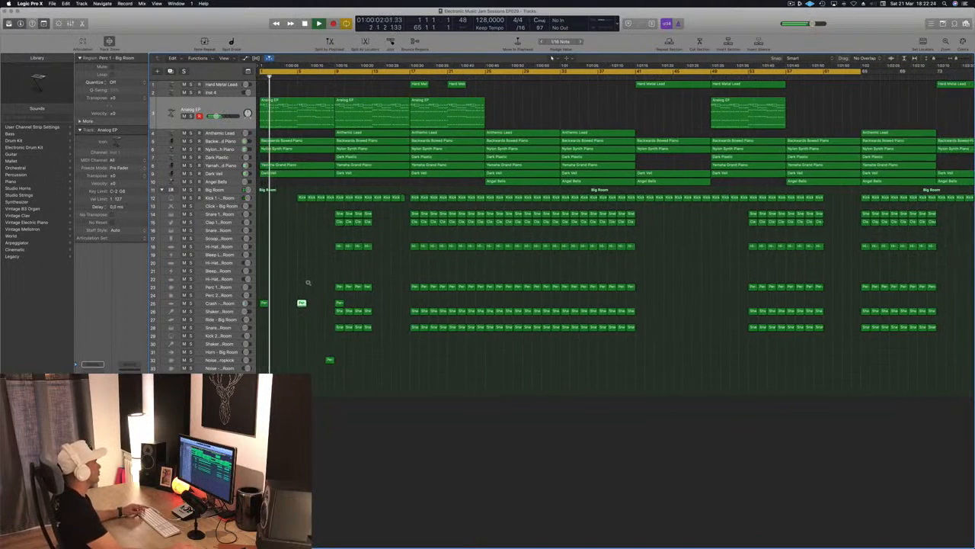
{"action": "key", "text": "super+Up"}
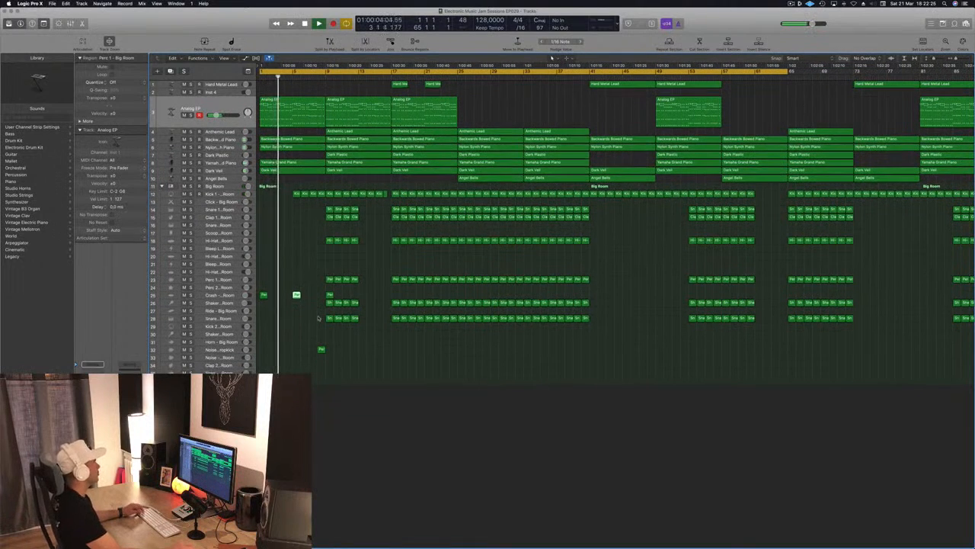
{"action": "key", "text": "super+Down"}
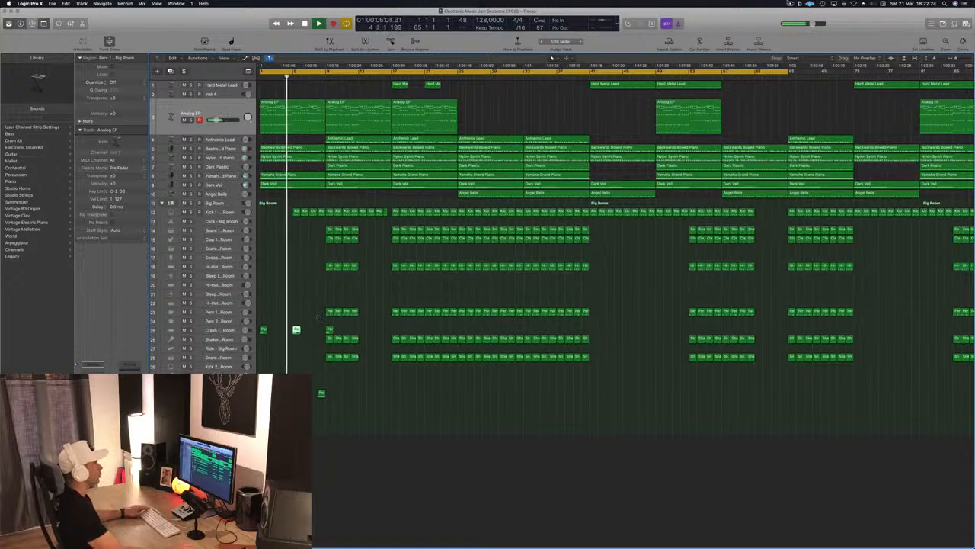
{"action": "left_click", "coordinate": [791, 4]}
{"action": "left_click", "coordinate": [744, 23]}
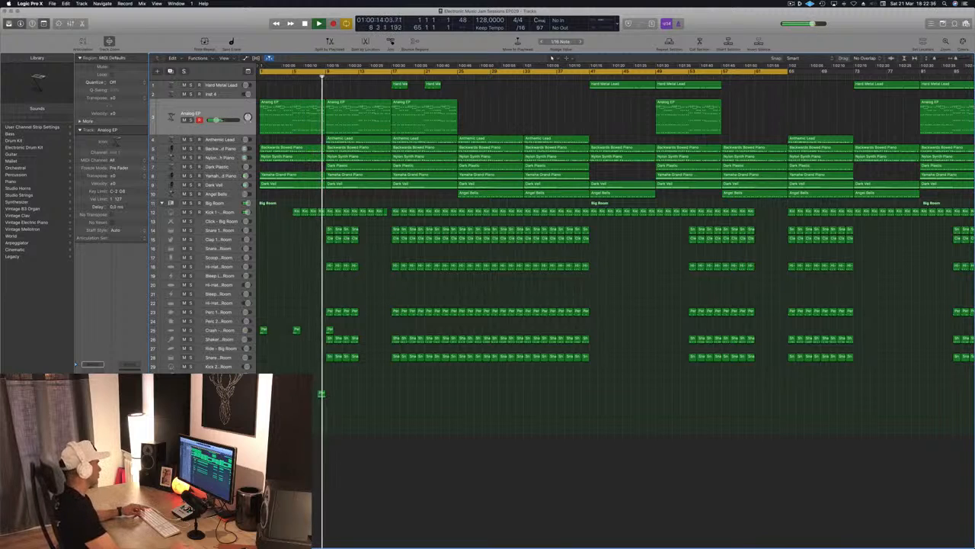
Copy the Noise Downer region from bar 8 to bars 9 and 13 and replay from bar 8.
{"action": "left_click", "coordinate": [322, 394]}
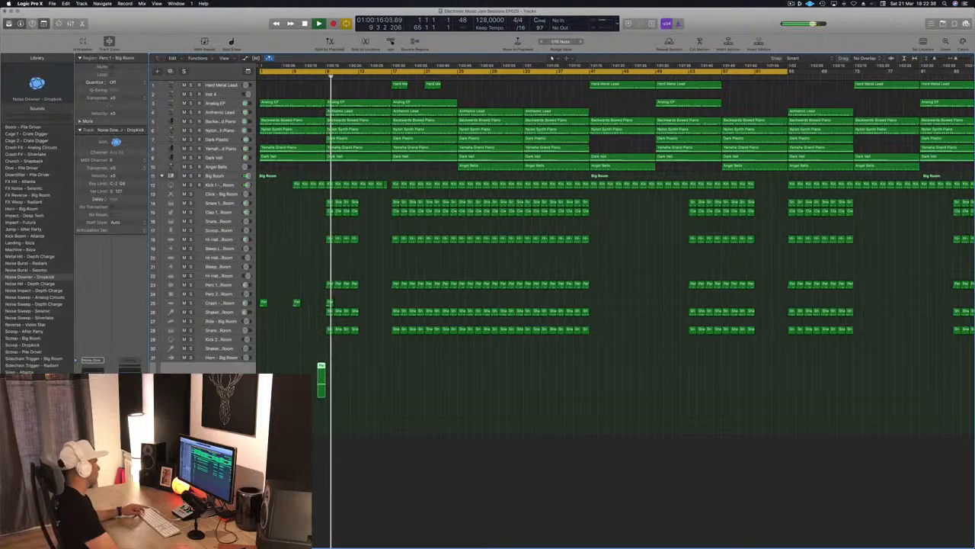
{"action": "left_click_drag", "start_coordinate": [321, 366], "coordinate": [362, 367]}
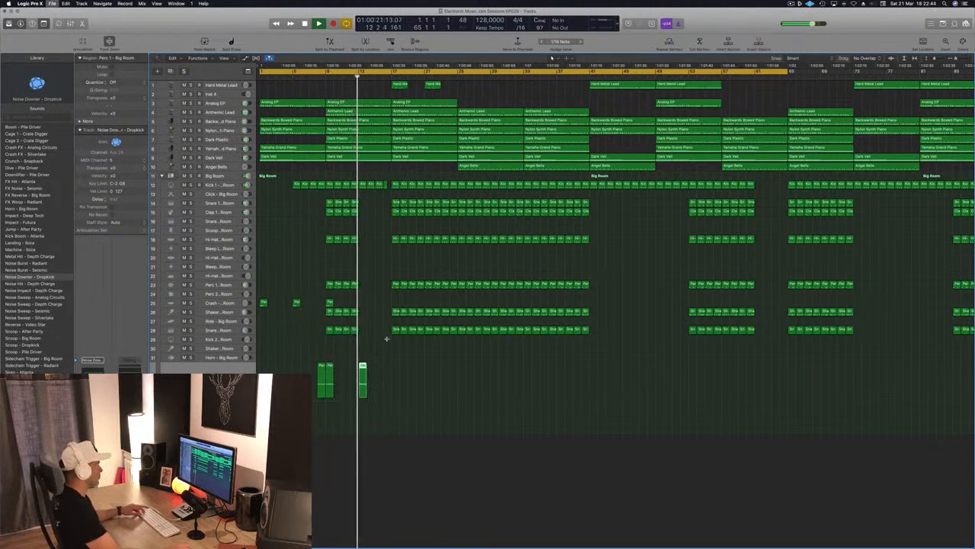
{"action": "scroll", "coordinate": [389, 260], "scroll_direction": "up", "scroll_amount": 5}
{"action": "scroll", "coordinate": [389, 260], "scroll_direction": "down", "scroll_amount": 3}
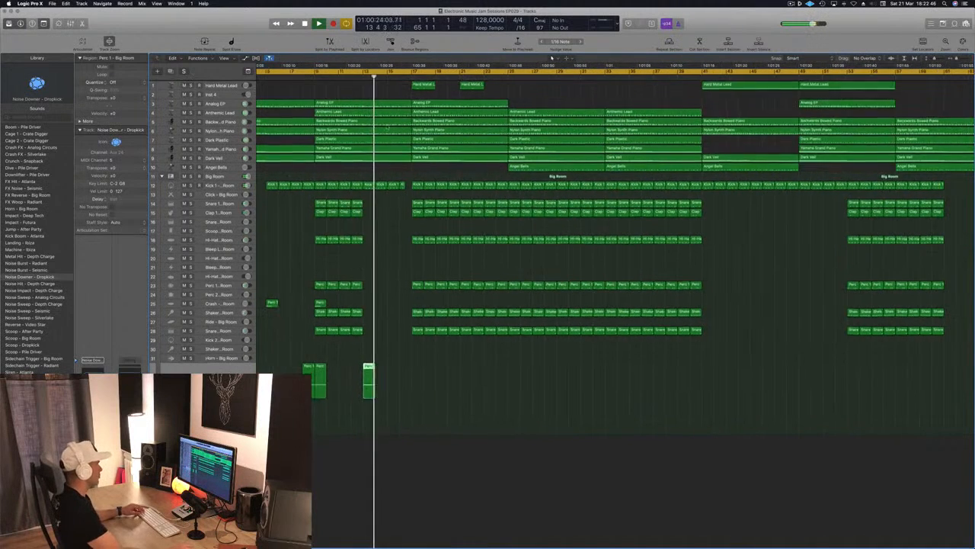
{"action": "scroll", "coordinate": [387, 127], "scroll_direction": "left", "scroll_amount": 4}
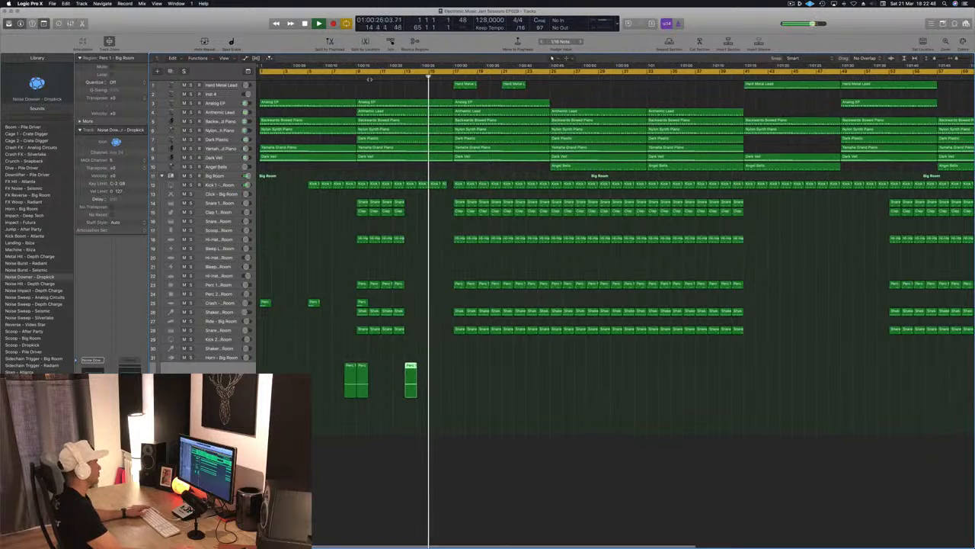
{"action": "left_click", "coordinate": [347, 76]}
Delete the Anthemic Lead region at bar 17 and replay the passage from bar 13.
{"action": "left_click", "coordinate": [226, 114]}
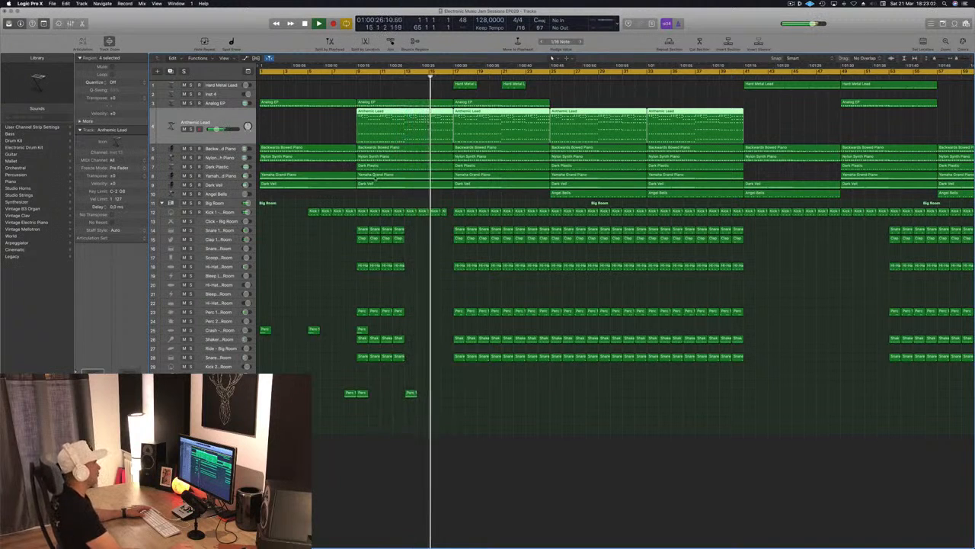
{"action": "left_click", "coordinate": [589, 89]}
{"action": "left_click", "coordinate": [509, 113]}
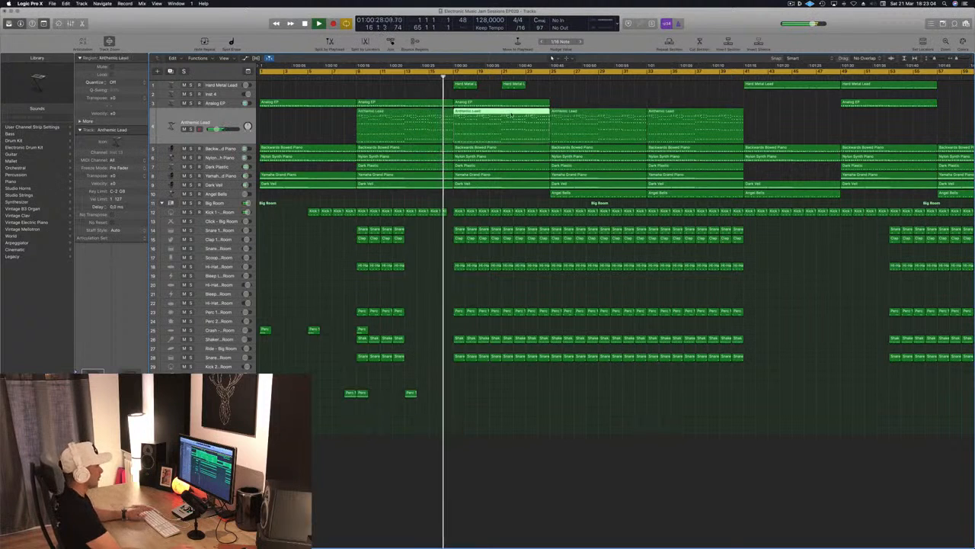
{"action": "key", "text": "Delete"}
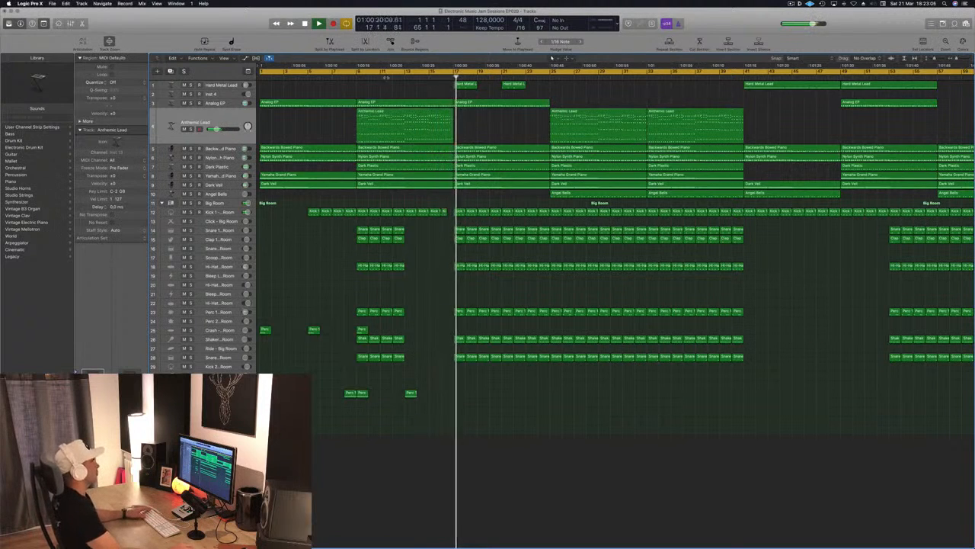
{"action": "left_click", "coordinate": [398, 77]}
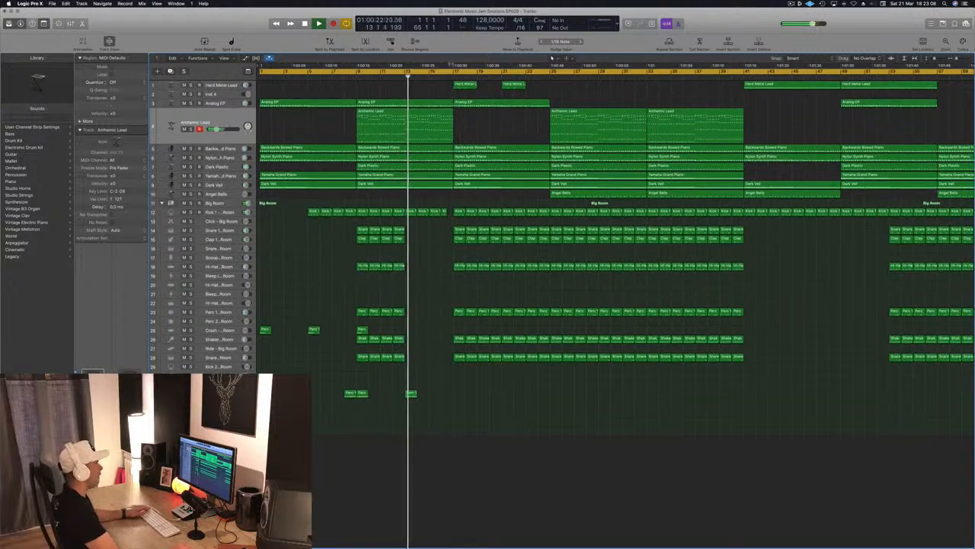
Move the two Hard Metal Lead regions from bars 17 and 21 to bars 25 and 29, and remove the Analog EP region at bar 17.
{"action": "mouse_move", "coordinate": [543, 87]}
{"action": "left_mouse_down"}
{"action": "mouse_move", "coordinate": [429, 96]}
{"action": "mouse_move", "coordinate": [561, 86]}
{"action": "left_mouse_up"}
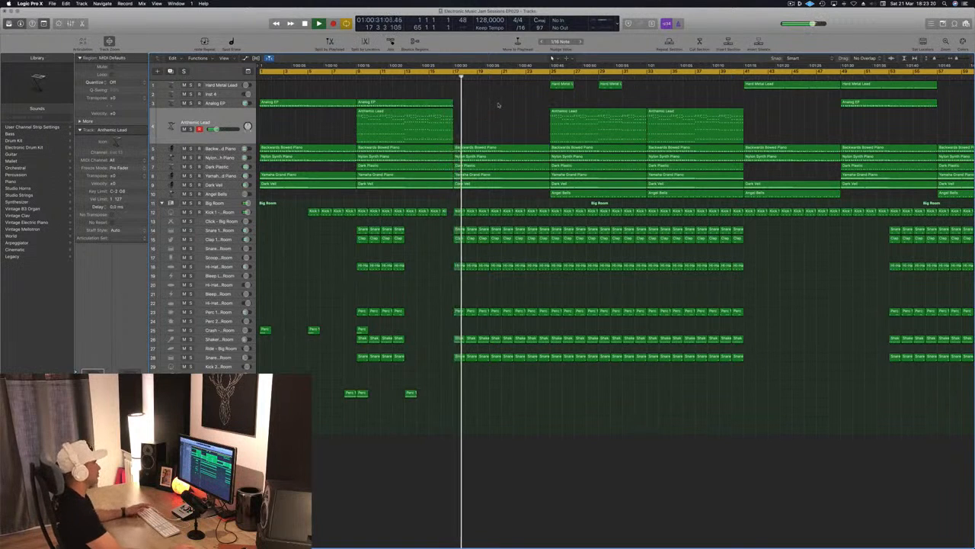
{"action": "left_click", "coordinate": [442, 76]}
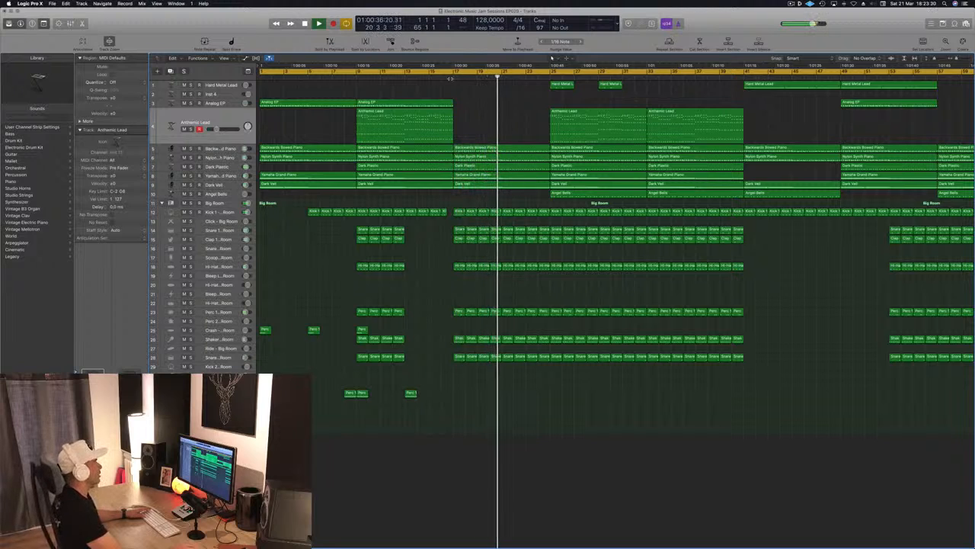
{"action": "left_click", "coordinate": [452, 77]}
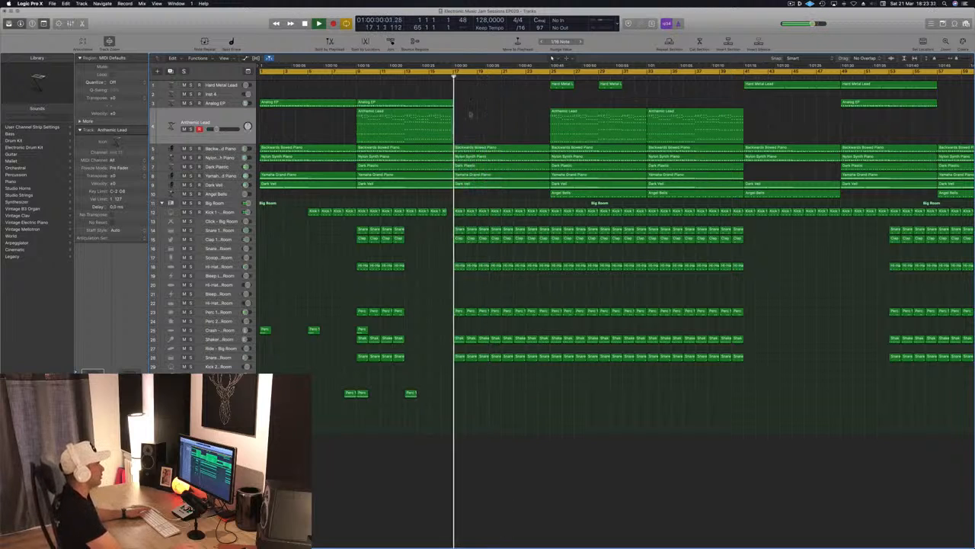
Split the five melodic regions from Backwards Bowed Piano to Dark Veil at bar 21, splitting the notes that cross the cut.
{"action": "left_click_drag", "start_coordinate": [519, 136], "coordinate": [524, 192]}
{"action": "key", "text": "super+space"}
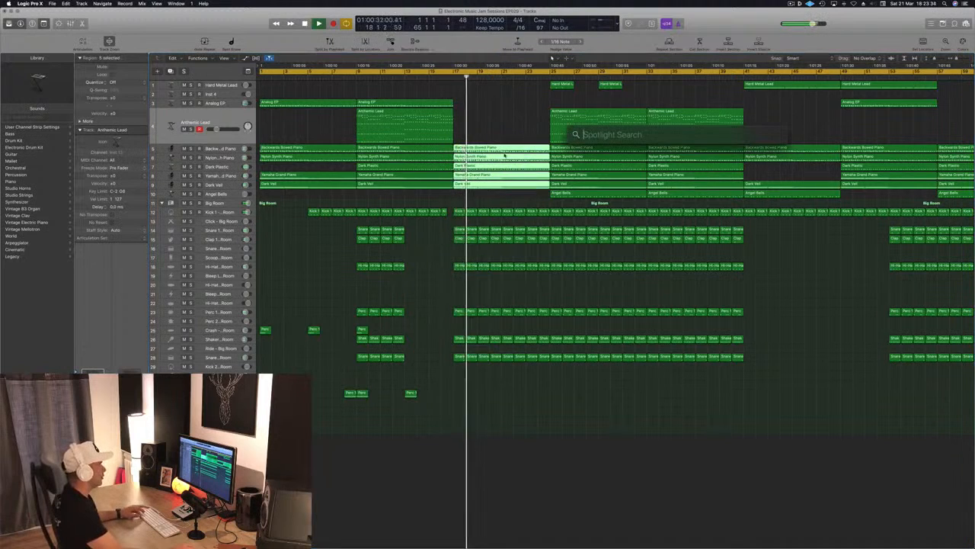
{"action": "key", "text": "Escape"}
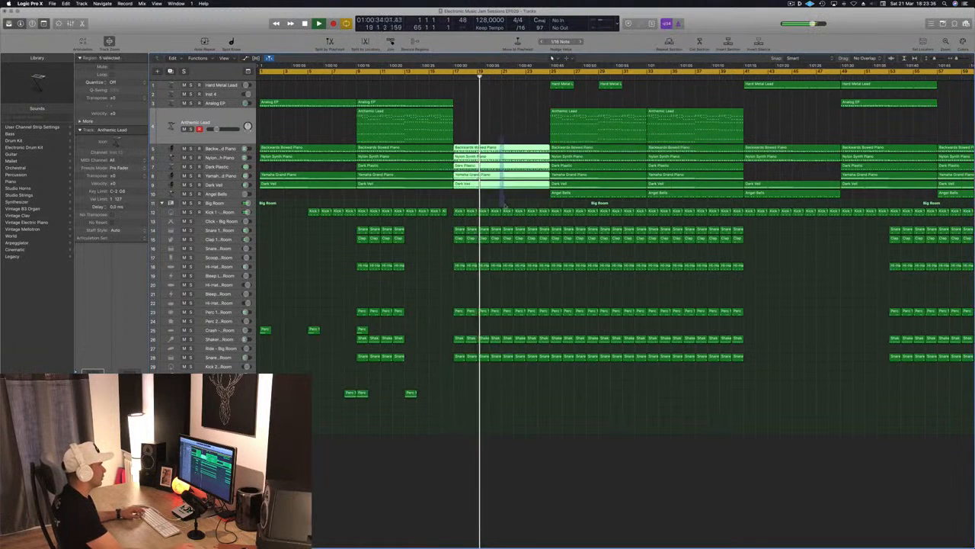
{"action": "key", "text": "super+t"}
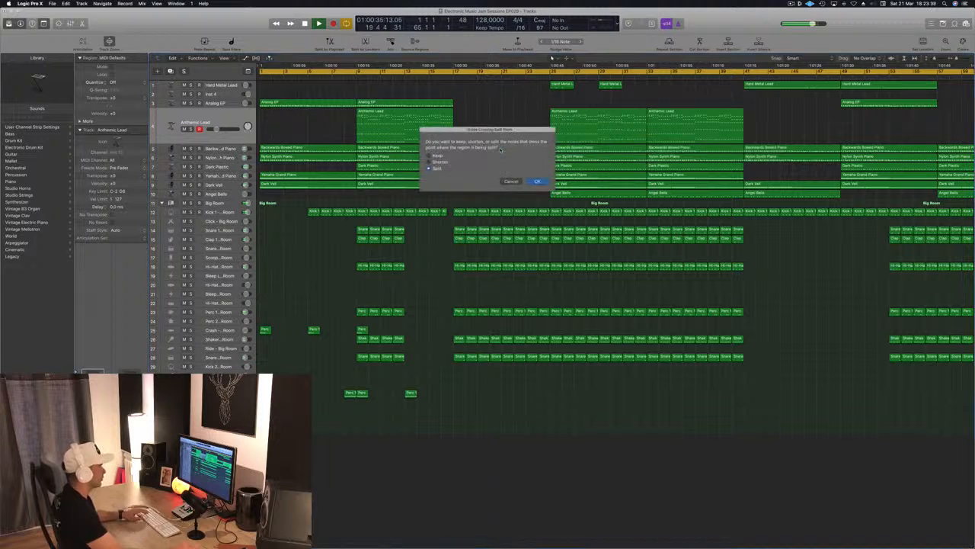
{"action": "key", "text": "Return"}
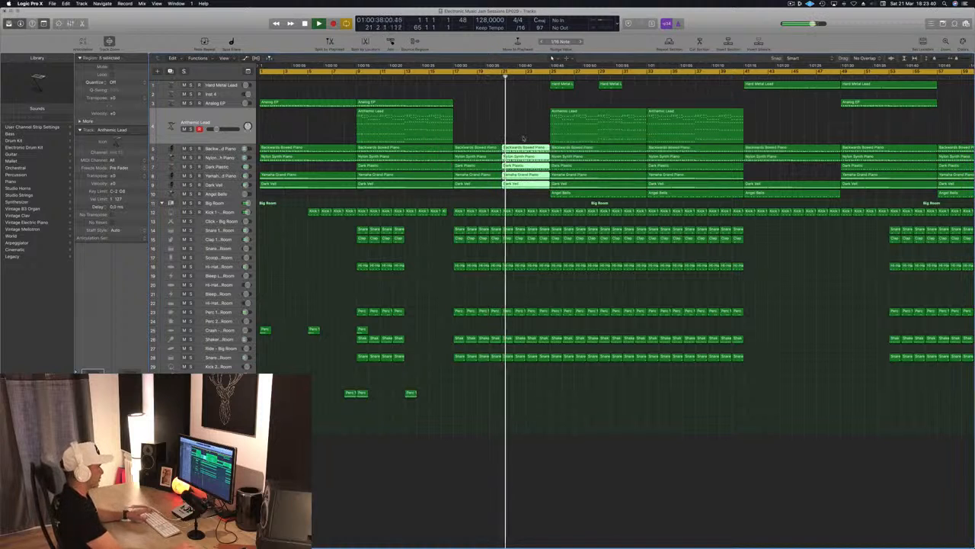
Replace the five melodic regions at bar 21 with copies of the ones at bar 17.
{"action": "key", "text": "Delete"}
{"action": "key", "text": "space"}
{"action": "left_click_drag", "start_coordinate": [499, 134], "coordinate": [482, 194]}
{"action": "left_click_drag", "start_coordinate": [477, 151], "coordinate": [526, 155]}
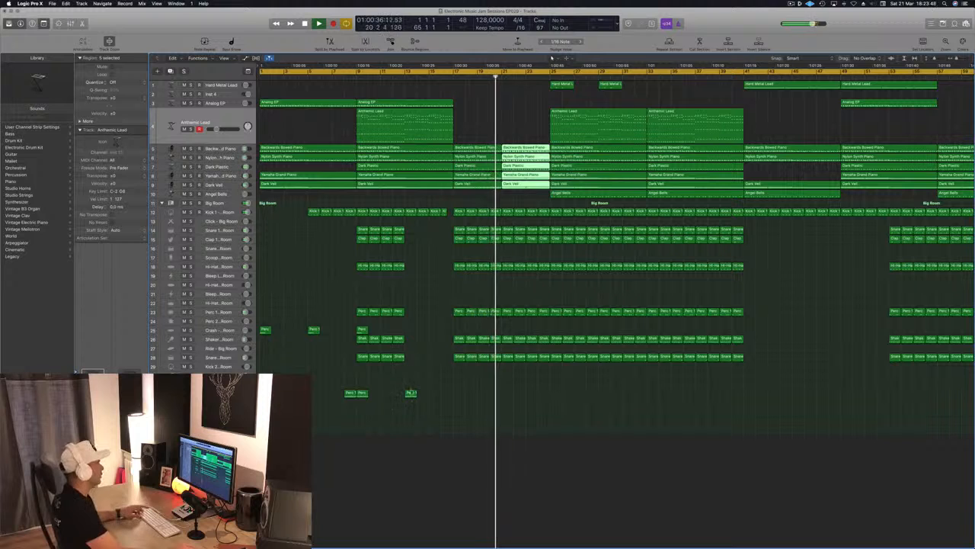
Copy the Noise Downer region from bar 13 to bar 21.
{"action": "left_click_drag", "start_coordinate": [411, 392], "coordinate": [509, 394]}
{"action": "key", "text": "super+Right"}
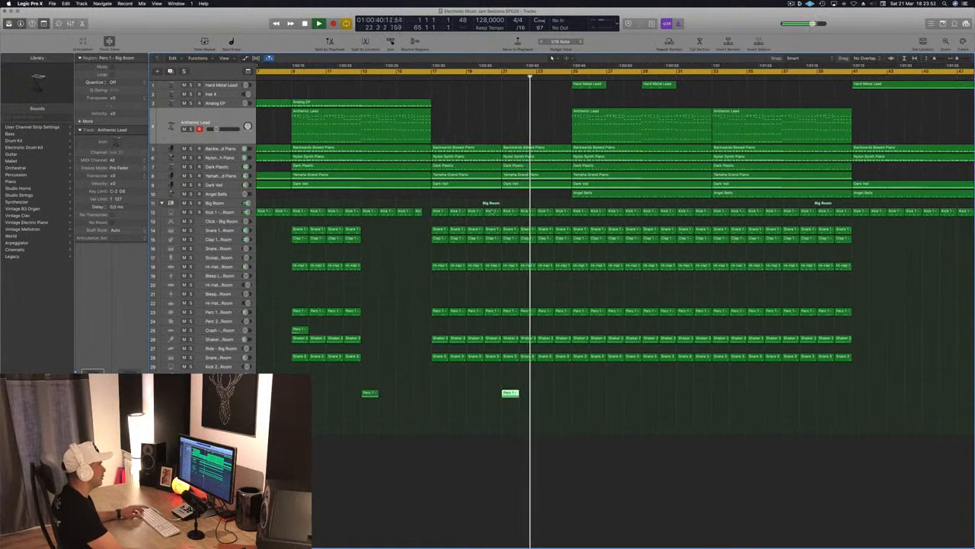
Open the Kick 1 region at bar 20 in the piano roll and audition the passage from there.
{"action": "left_click", "coordinate": [492, 212]}
{"action": "key", "text": "p"}
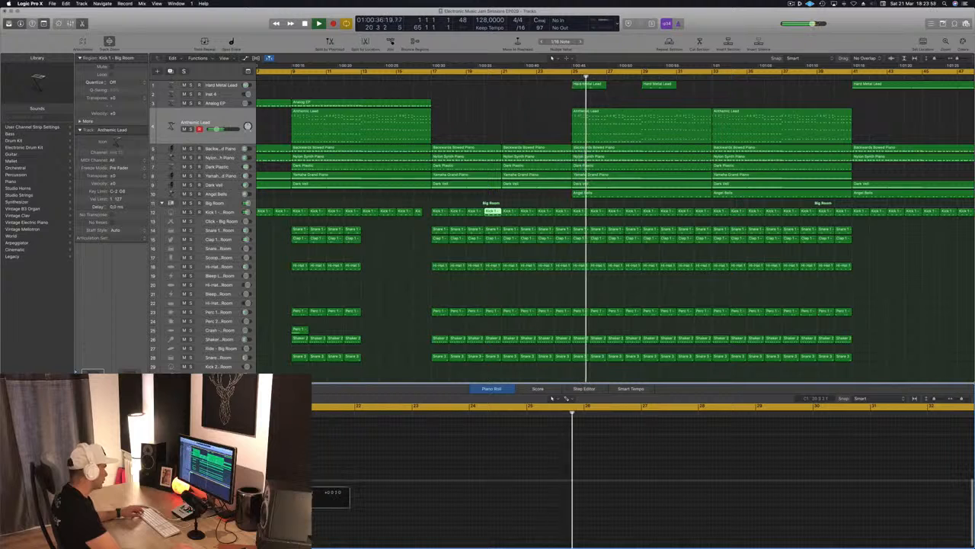
{"action": "left_click", "coordinate": [485, 77]}
{"action": "scroll", "coordinate": [469, 90], "scroll_direction": "down", "scroll_amount": 6}
{"action": "scroll", "coordinate": [455, 182], "scroll_direction": "up", "scroll_amount": 2}
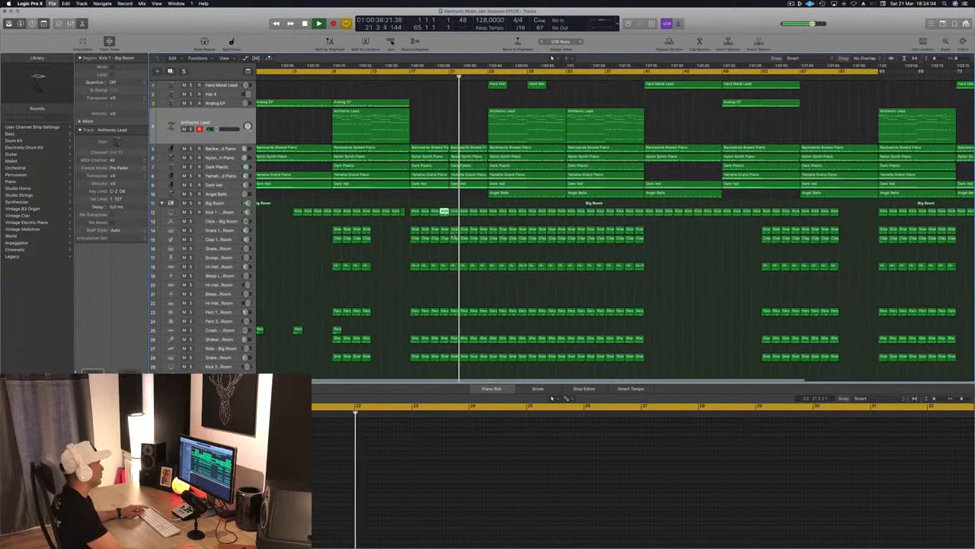
{"action": "scroll", "coordinate": [432, 226], "scroll_direction": "down", "scroll_amount": 2}
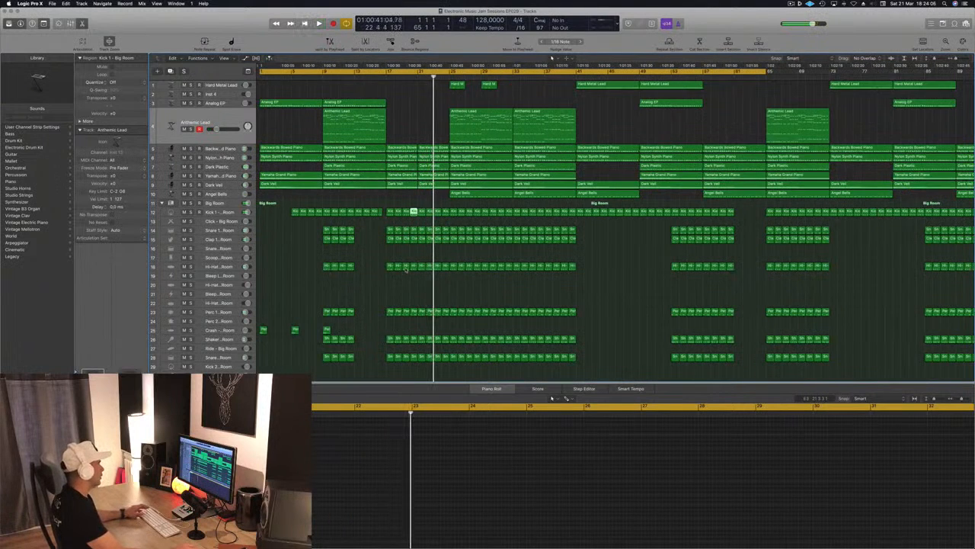
{"action": "scroll", "coordinate": [406, 268], "scroll_direction": "down", "scroll_amount": 2}
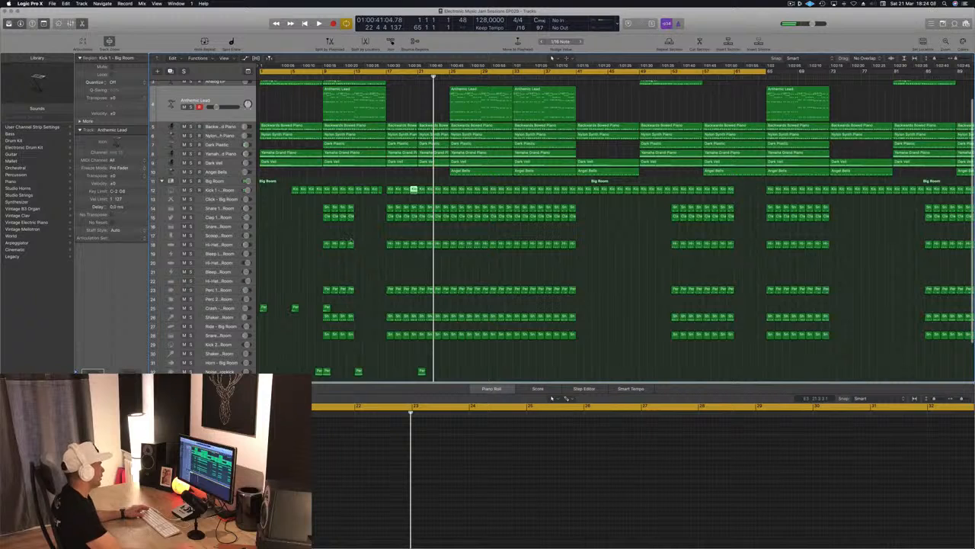
Play the arrangement from the beginning and move the start of the cycle range to bar 9.
{"action": "key", "text": "Return"}
{"action": "key", "text": "space"}
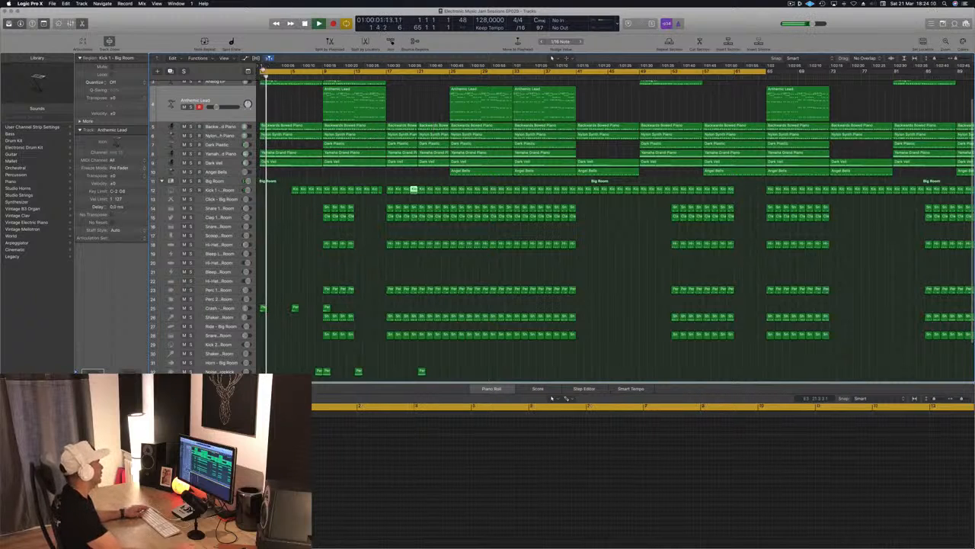
{"action": "left_click_drag", "start_coordinate": [262, 71], "coordinate": [326, 79]}
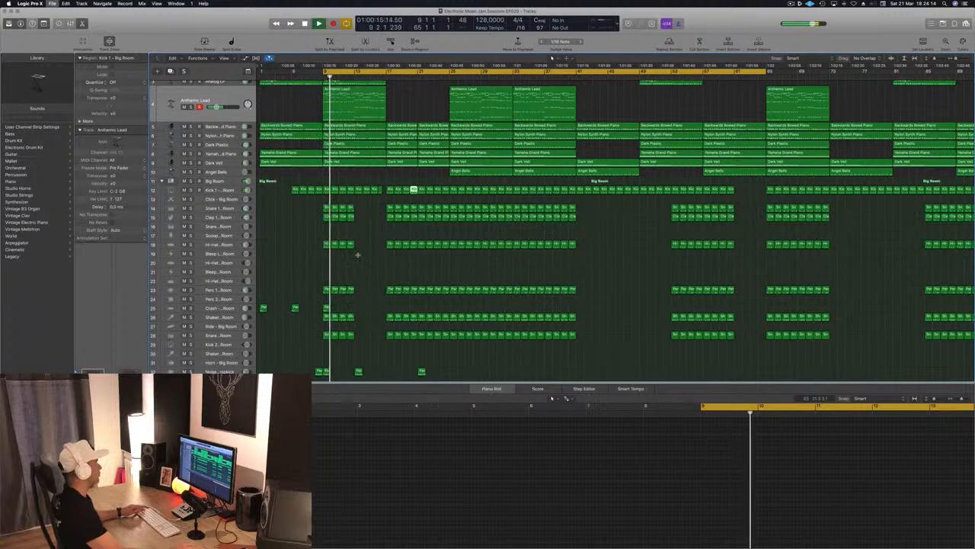
Move the Hi-Hat 1 region at bar 17 to the Bleep High track and transpose its notes up three semitones.
{"action": "key", "text": "super+Up"}
{"action": "key", "text": "super+Up"}
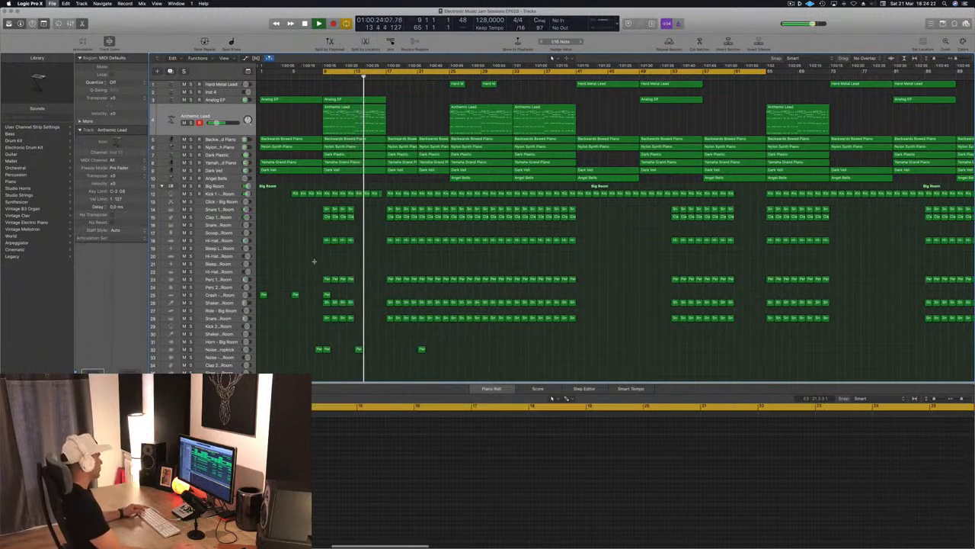
{"action": "key", "text": "super+Left"}
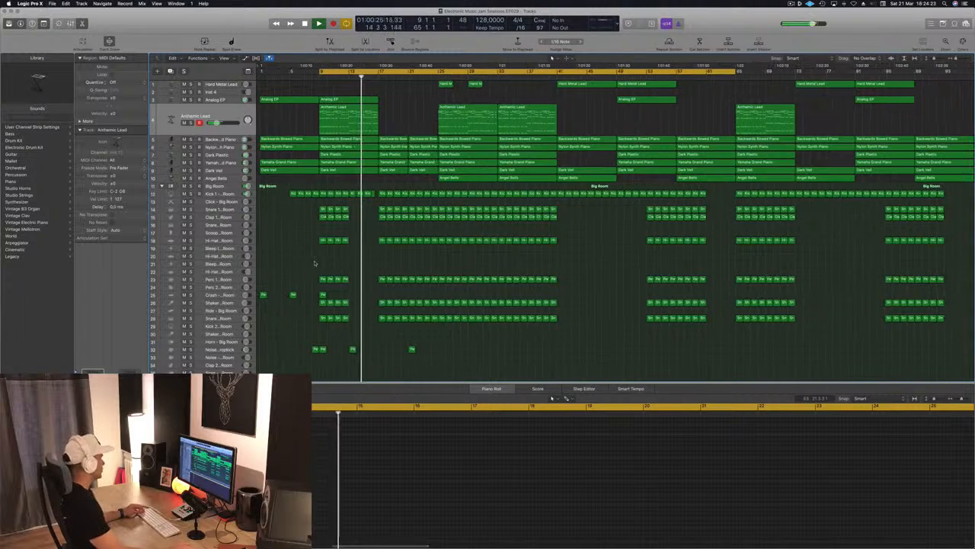
{"action": "left_click", "coordinate": [383, 242]}
{"action": "left_click_drag", "start_coordinate": [383, 241], "coordinate": [382, 264]}
{"action": "left_click_drag", "start_coordinate": [459, 452], "coordinate": [540, 482]}
{"action": "key", "text": "alt+Up"}
{"action": "key", "text": "alt+Up"}
{"action": "key", "text": "alt+Up"}
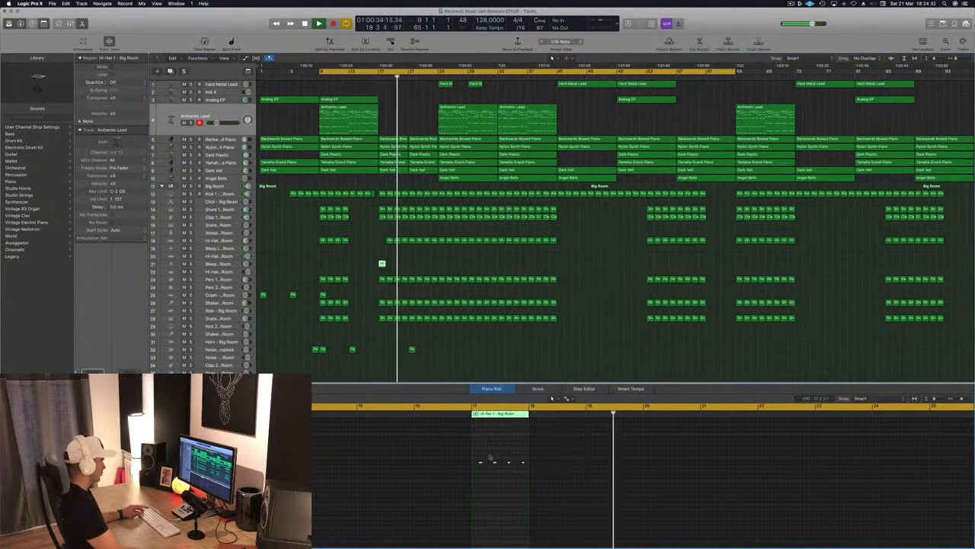
Reduce the region to a single note on its first beat, move the region to bar 21 and audition it.
{"action": "mouse_move", "coordinate": [488, 455]}
{"action": "left_mouse_down"}
{"action": "mouse_move", "coordinate": [525, 476]}
{"action": "mouse_move", "coordinate": [479, 472]}
{"action": "left_mouse_up"}
{"action": "key", "text": "Delete"}
{"action": "key", "text": "alt+Left"}
{"action": "key", "text": "alt+Left"}
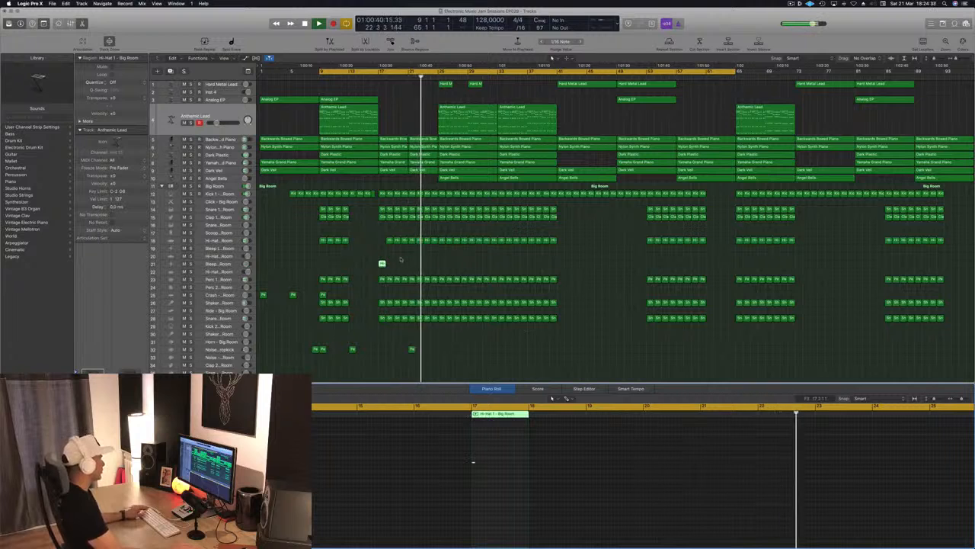
{"action": "left_click_drag", "start_coordinate": [383, 263], "coordinate": [411, 262]}
{"action": "left_click", "coordinate": [401, 76]}
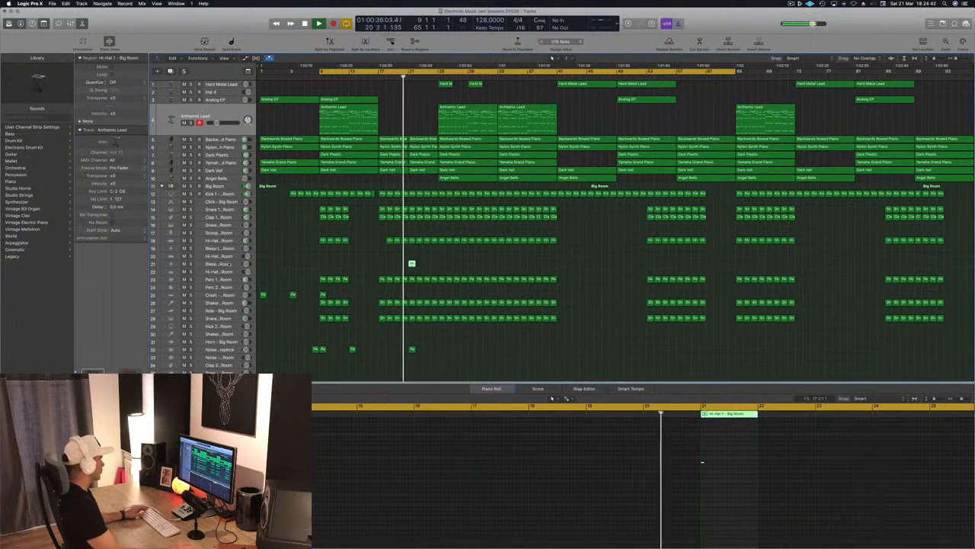
Change the Bleep High track's sound to Noise - Video Star and lengthen its note across almost all of bar 21.
{"action": "left_click", "coordinate": [229, 263]}
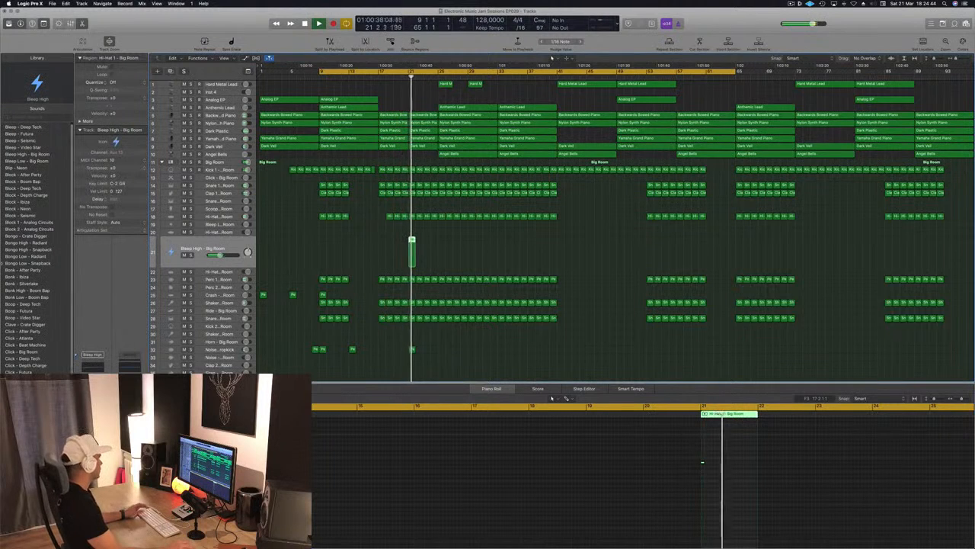
{"action": "scroll", "coordinate": [60, 308], "scroll_direction": "down", "scroll_amount": 10}
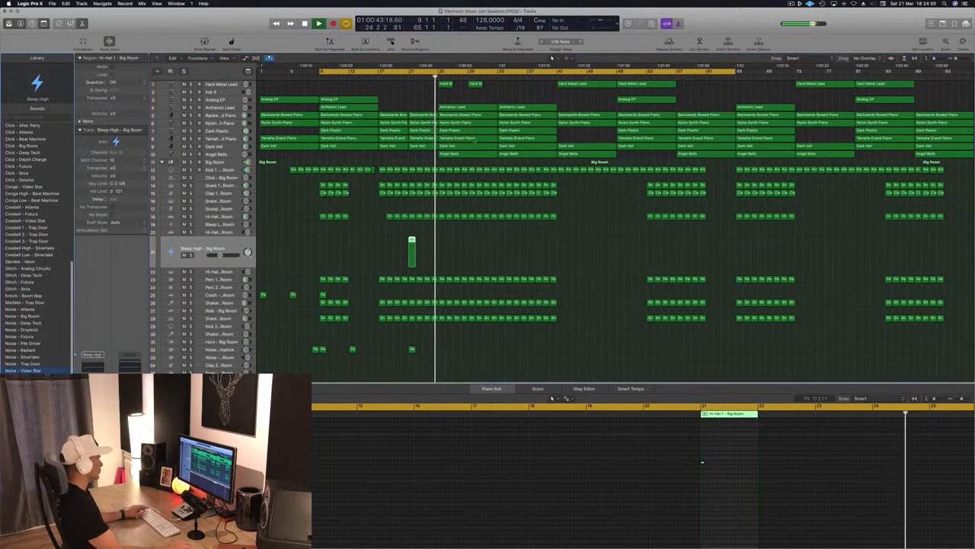
{"action": "left_click", "coordinate": [30, 371]}
{"action": "left_click", "coordinate": [402, 76]}
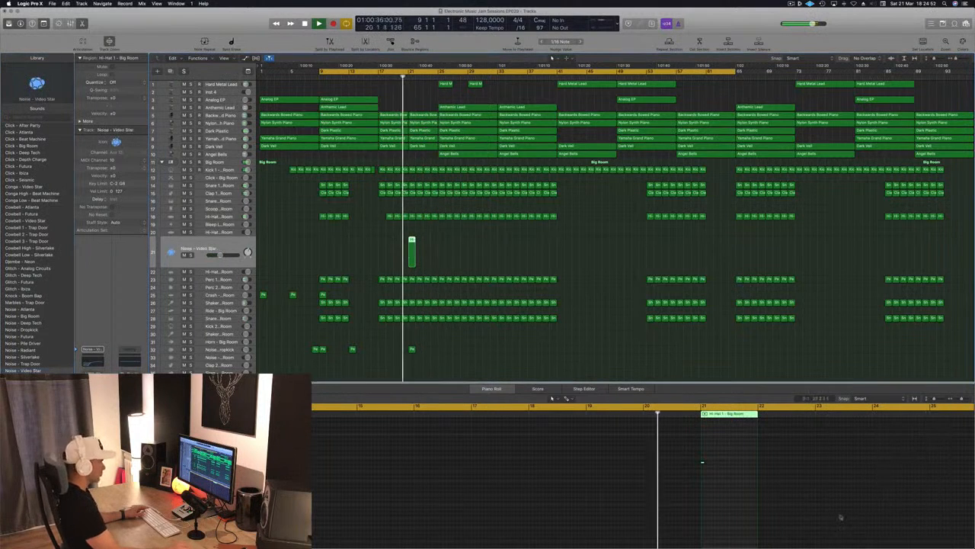
{"action": "left_click_drag", "start_coordinate": [704, 461], "coordinate": [747, 464]}
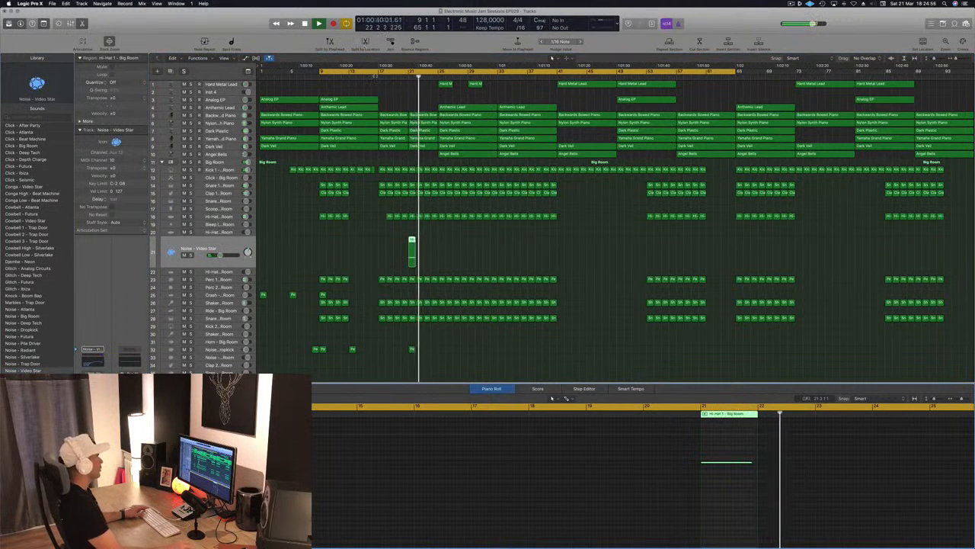
{"action": "left_click", "coordinate": [400, 77]}
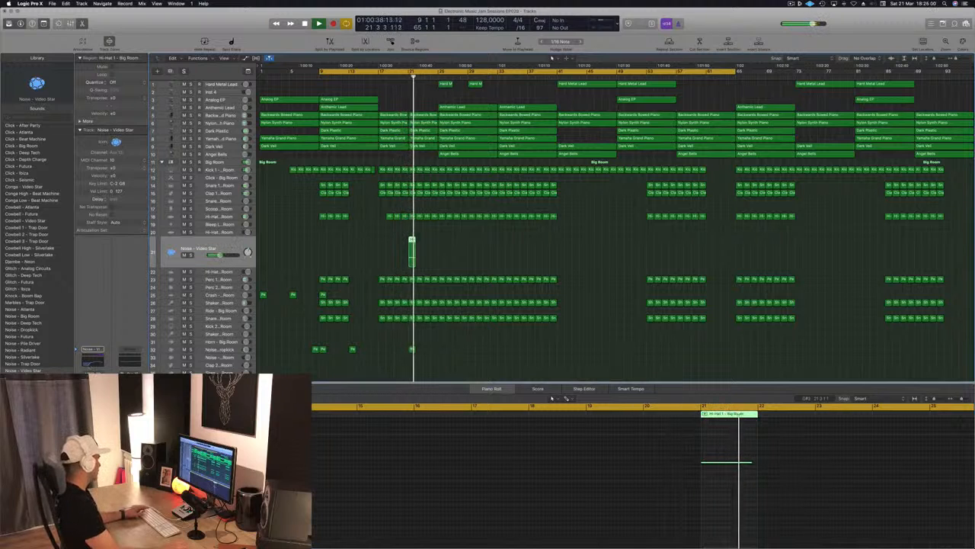
Assign a bus send to the Noise - Video Star track and audition the transition from bar 20.
{"action": "left_click", "coordinate": [131, 352]}
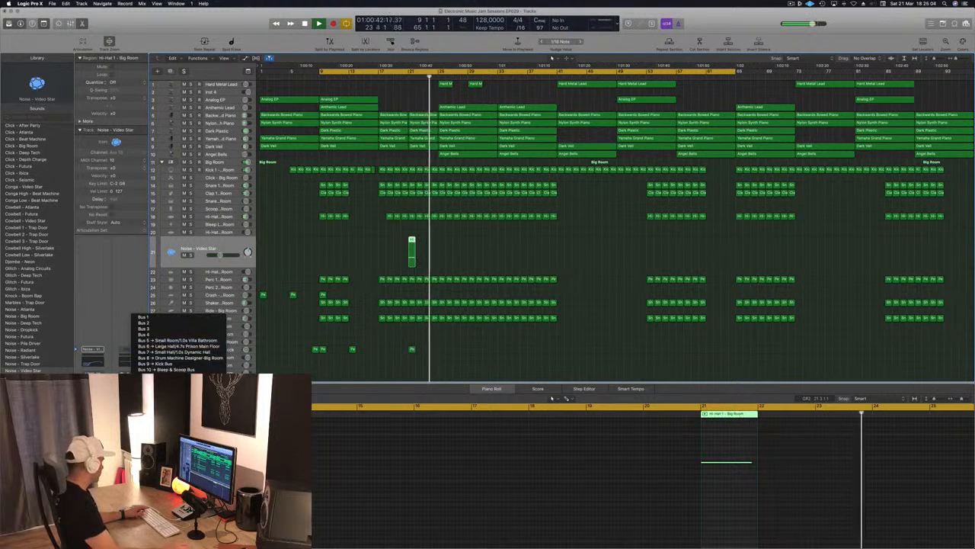
{"action": "left_click", "coordinate": [168, 387]}
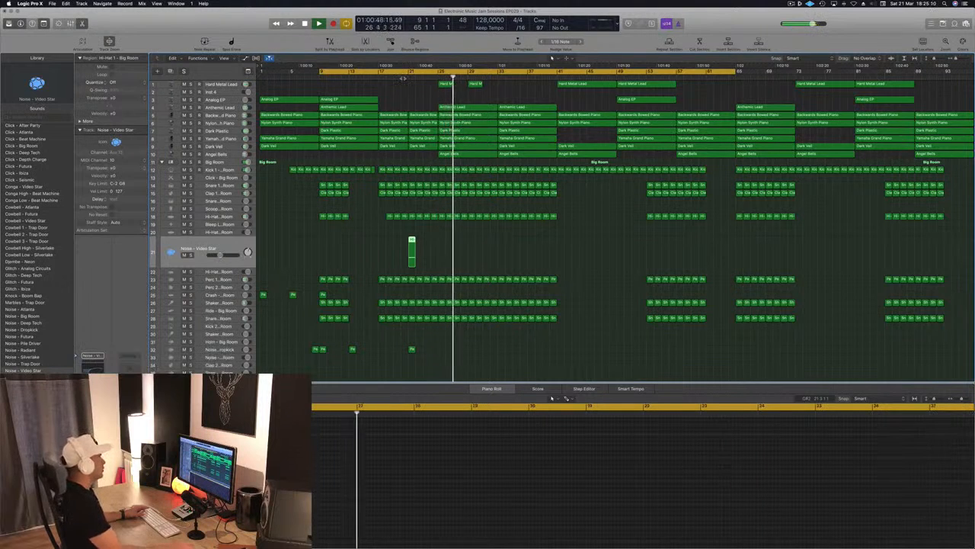
{"action": "left_click", "coordinate": [403, 77]}
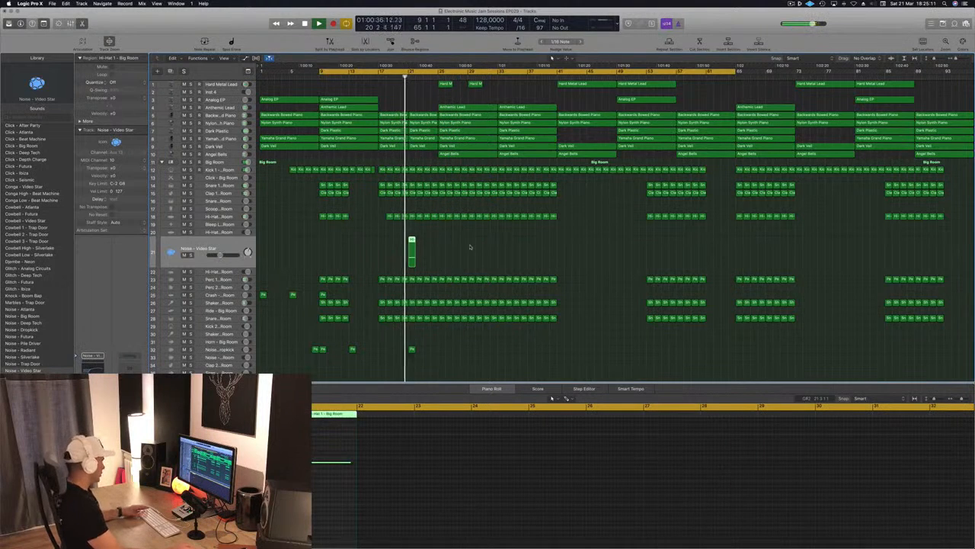
{"action": "left_click", "coordinate": [470, 246]}
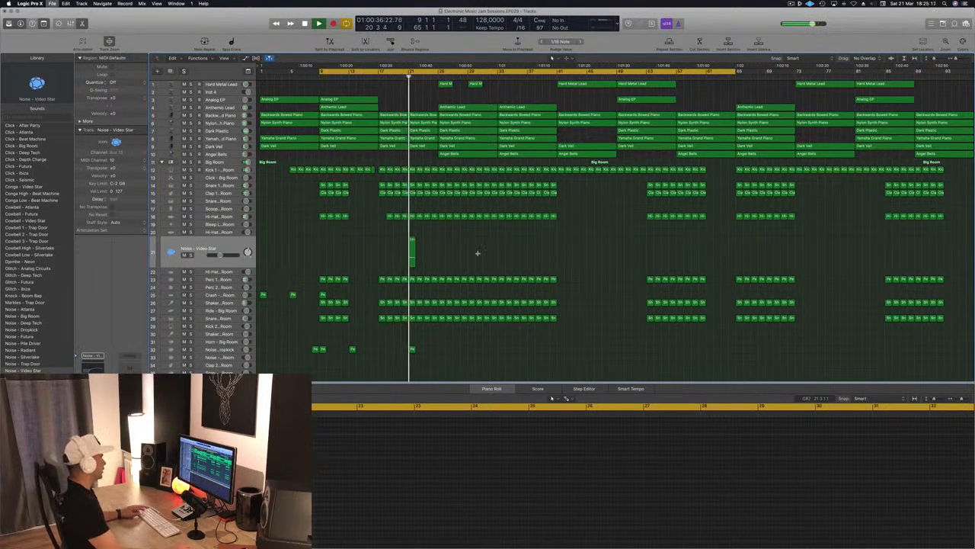
{"action": "key", "text": "super+Right"}
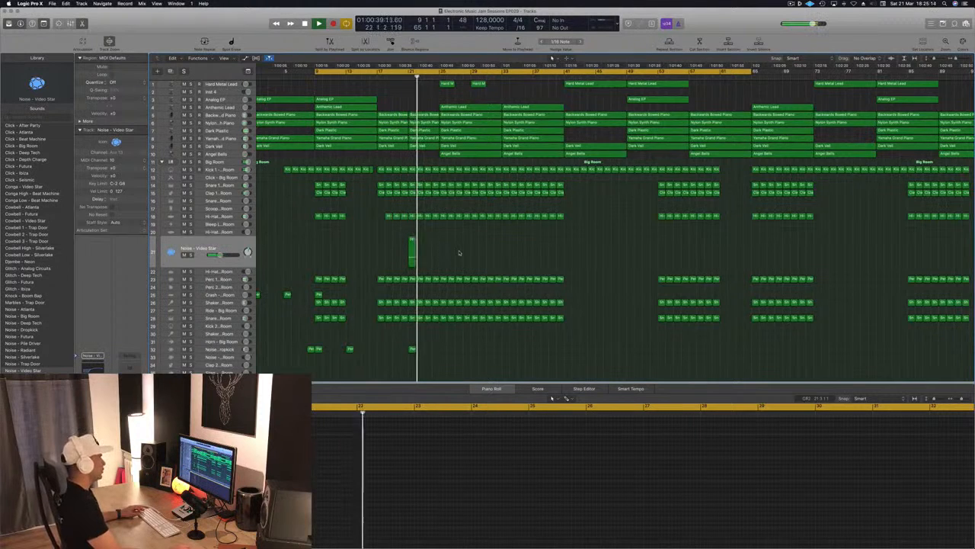
{"action": "key", "text": "super+Right"}
{"action": "key", "text": "super+Left"}
{"action": "key", "text": "super+Left"}
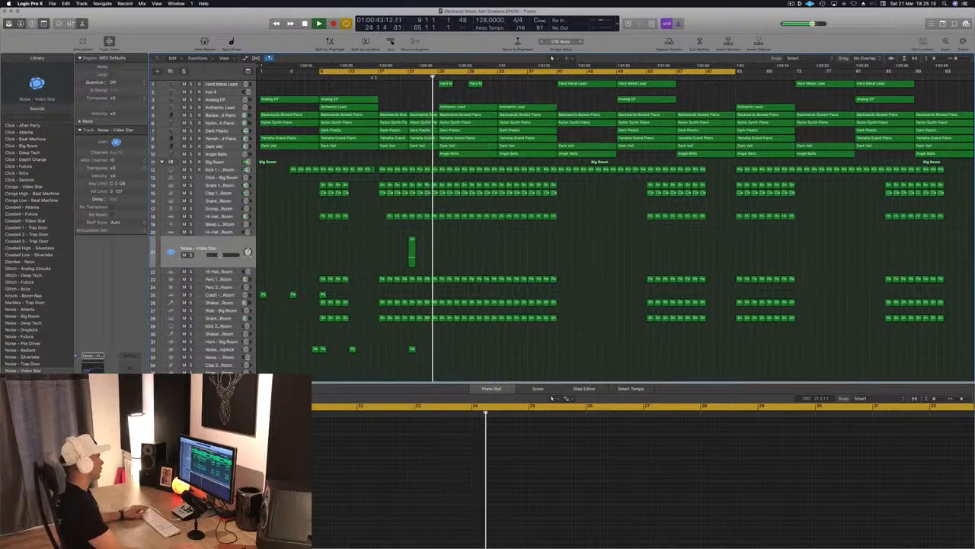
Fill the gap at bar 17 on the Hi-Hat 1 track with a copy of the next hi-hat region.
{"action": "key", "text": "shift+comma"}
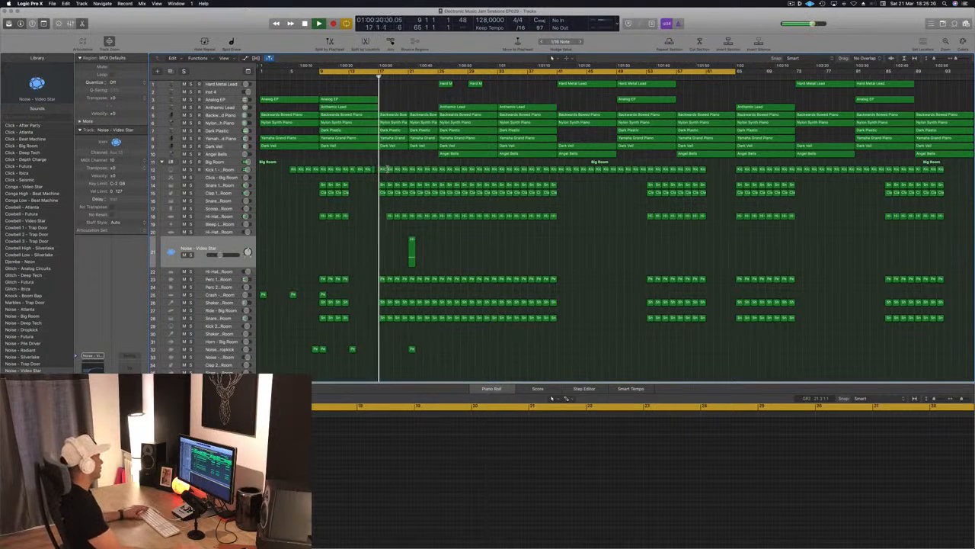
{"action": "left_click", "coordinate": [345, 192]}
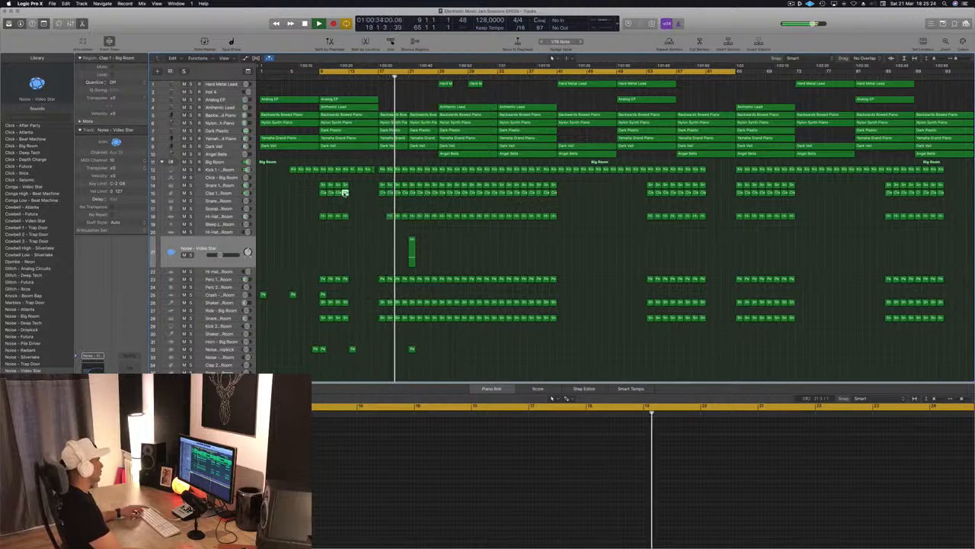
{"action": "key", "text": "KP_Enter"}
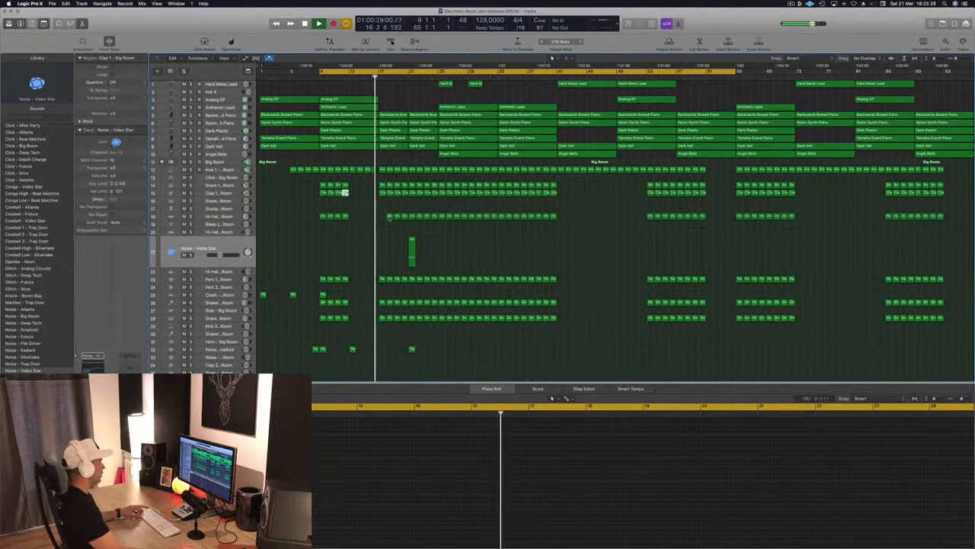
{"action": "left_click", "coordinate": [383, 216]}
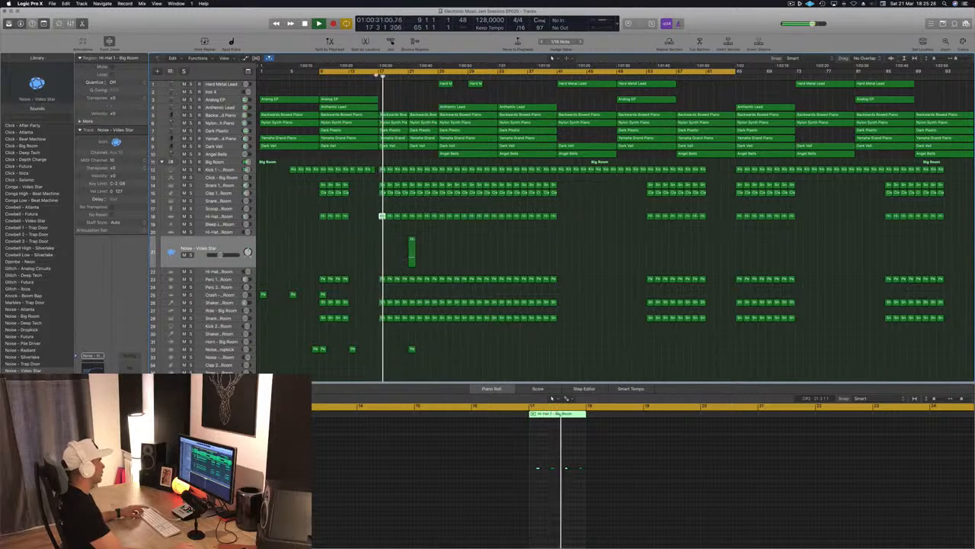
Copy the Clap 1 region at bar 12 to bar 24 on the Snare 2 track and select that track.
{"action": "left_click", "coordinate": [377, 76]}
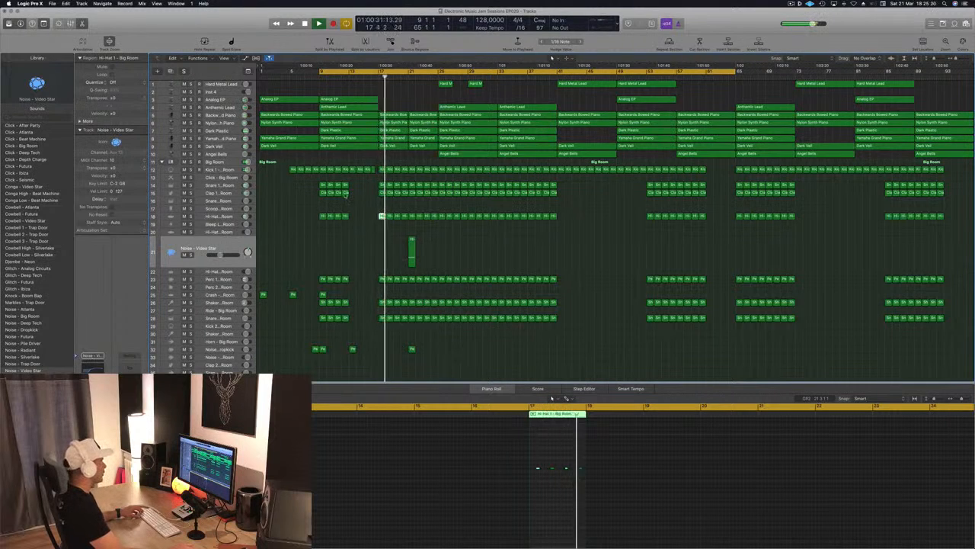
{"action": "left_click_drag", "start_coordinate": [345, 194], "coordinate": [434, 200]}
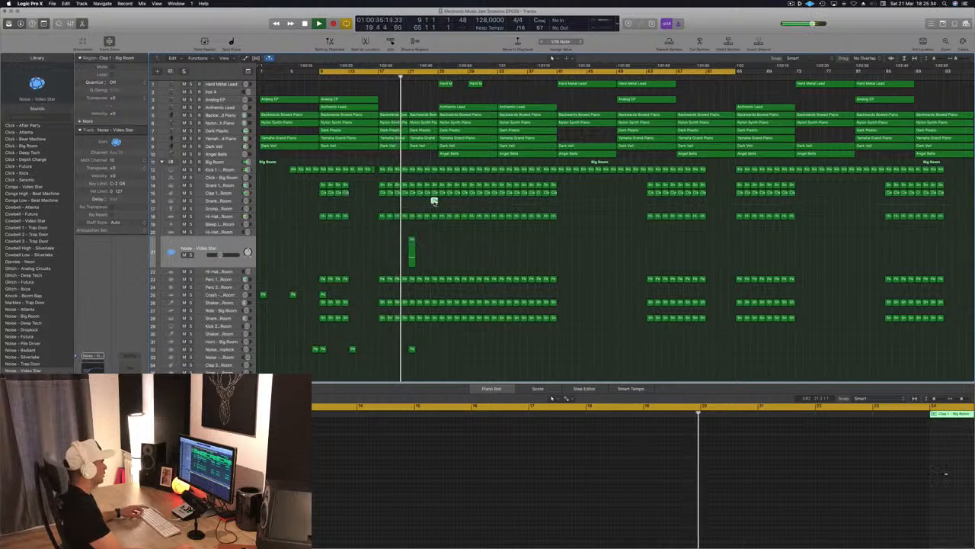
{"action": "left_click", "coordinate": [434, 201]}
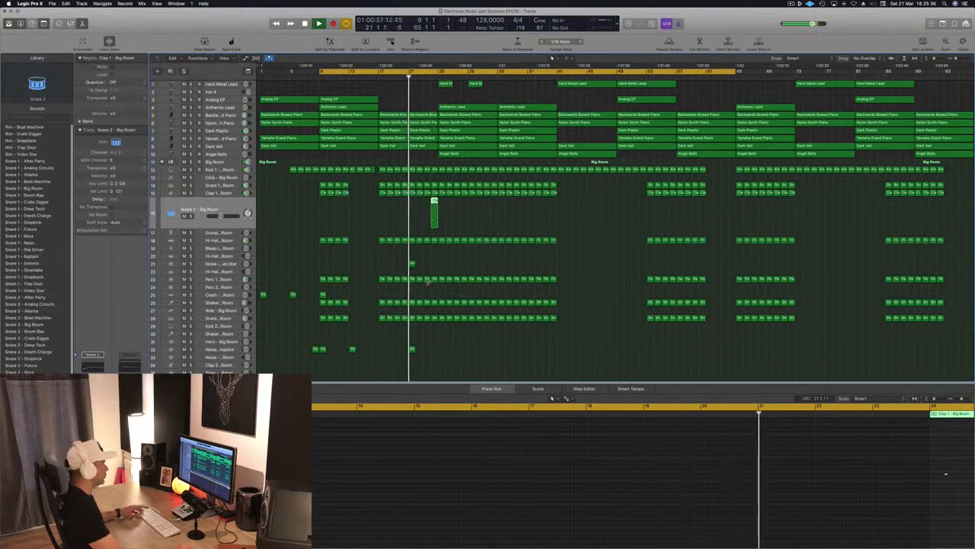
Duplicate the note in the Snare 2 region at bar 24 into continuous eighth notes and audition from bar 22.
{"action": "scroll", "coordinate": [921, 481], "scroll_direction": "down", "scroll_amount": 2}
{"action": "scroll", "coordinate": [921, 480], "scroll_direction": "right", "scroll_amount": 4}
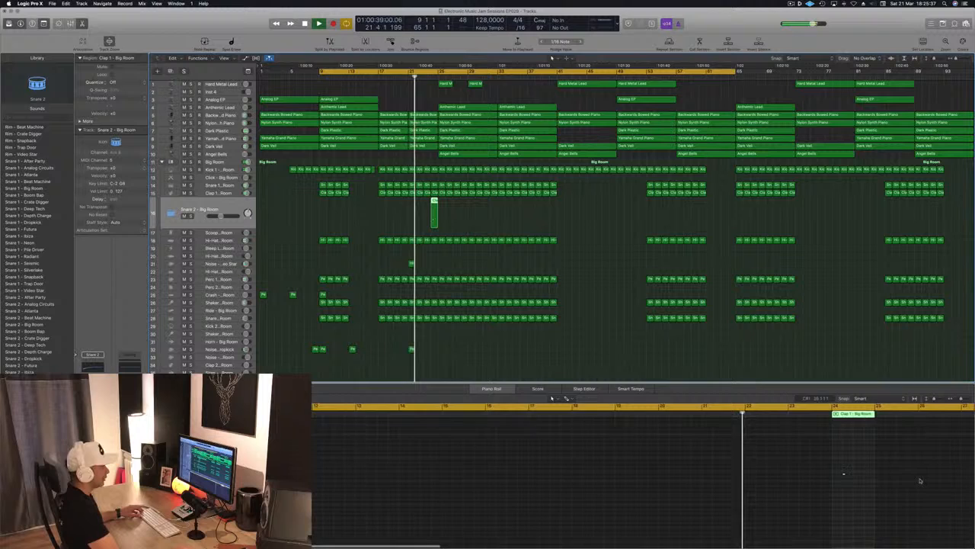
{"action": "left_click", "coordinate": [821, 476]}
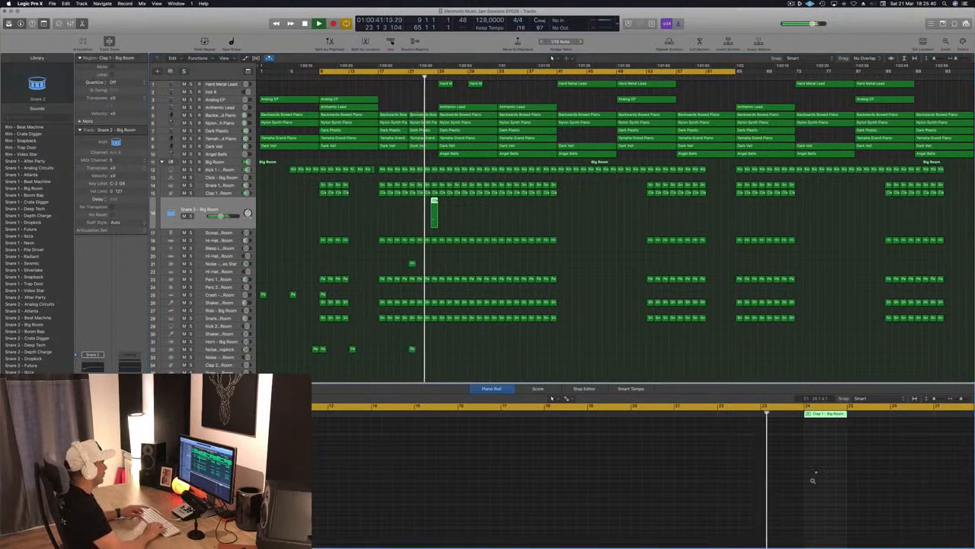
{"action": "scroll", "coordinate": [813, 480], "scroll_direction": "up", "scroll_amount": 2}
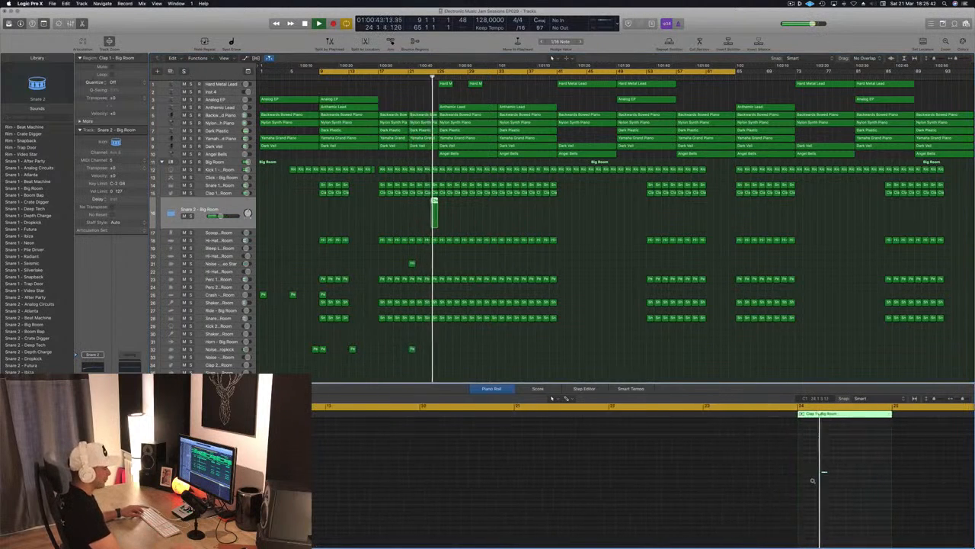
{"action": "scroll", "coordinate": [812, 480], "scroll_direction": "up", "scroll_amount": 2}
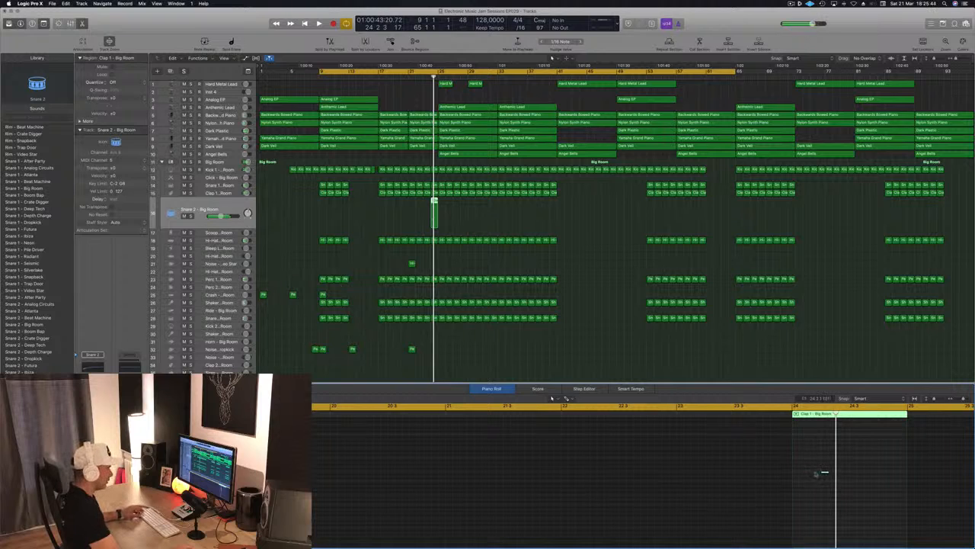
{"action": "left_click", "coordinate": [797, 477]}
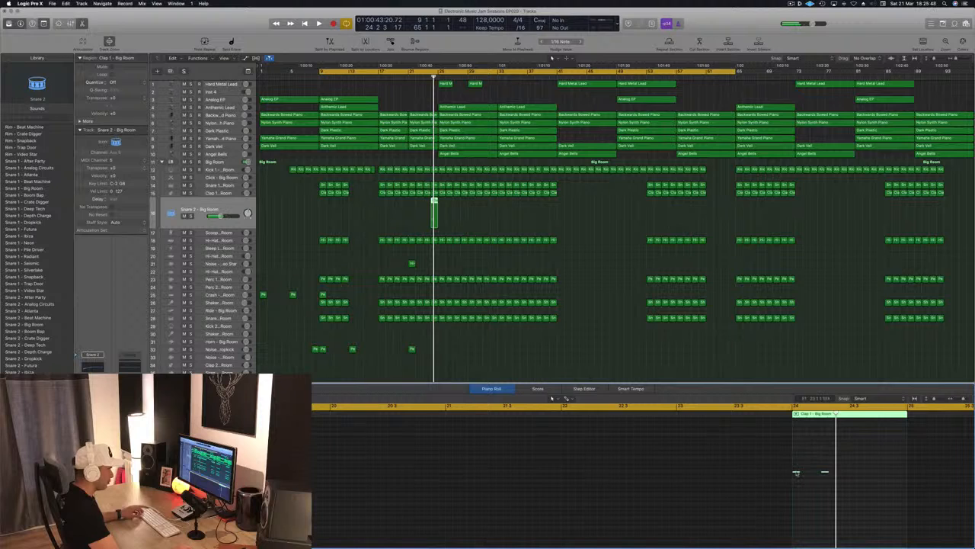
{"action": "left_click_drag", "start_coordinate": [796, 473], "coordinate": [855, 477]}
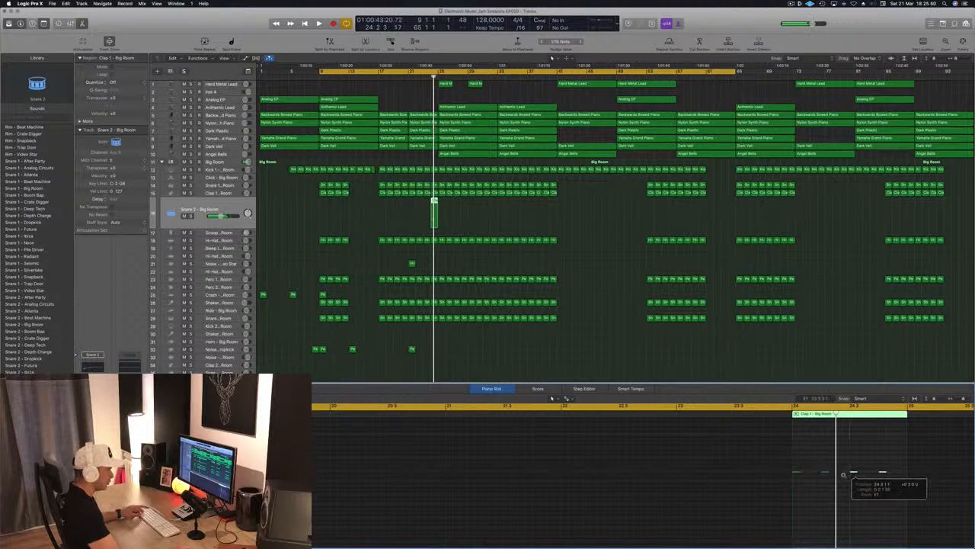
{"action": "left_click_drag", "start_coordinate": [772, 468], "coordinate": [934, 484]}
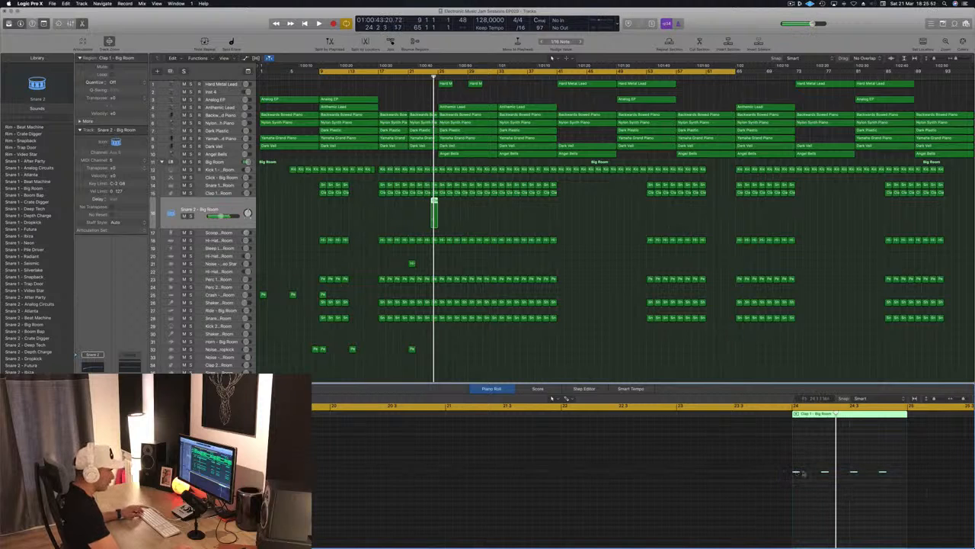
{"action": "left_click_drag", "start_coordinate": [801, 473], "coordinate": [811, 476]}
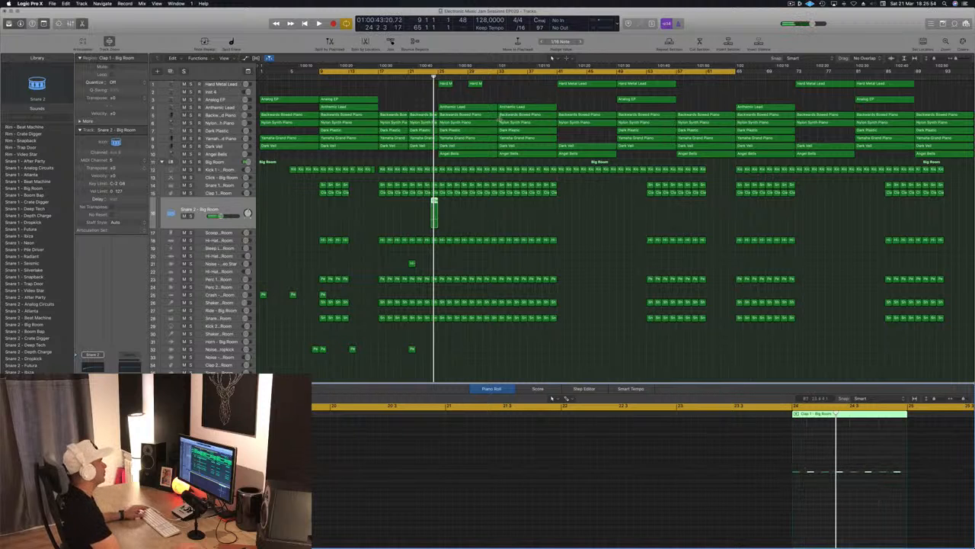
{"action": "key", "text": "space"}
{"action": "left_click", "coordinate": [415, 76]}
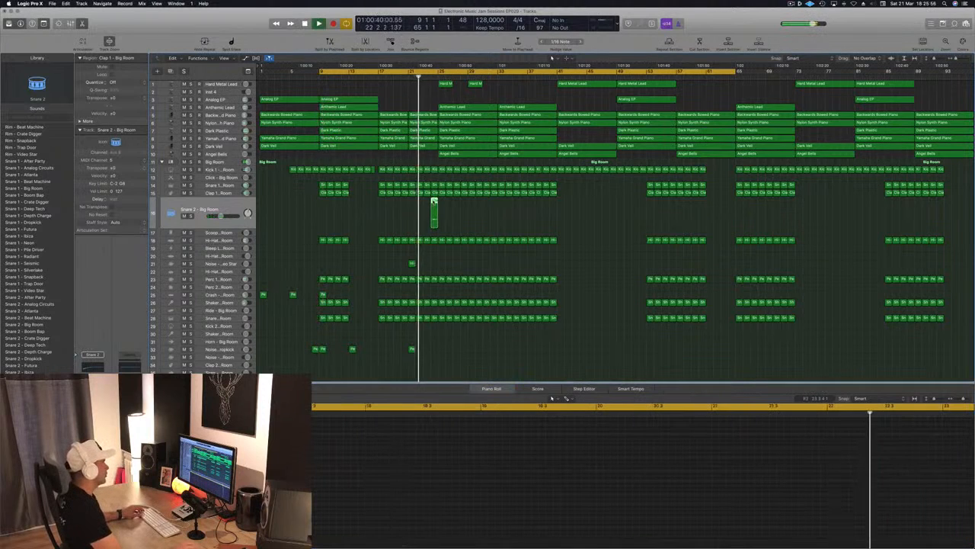
Copy the Snare 2 region from bar 24 to bar 23, and double the notes in bar 24 to sixteenths.
{"action": "left_click_drag", "start_coordinate": [434, 202], "coordinate": [427, 202]}
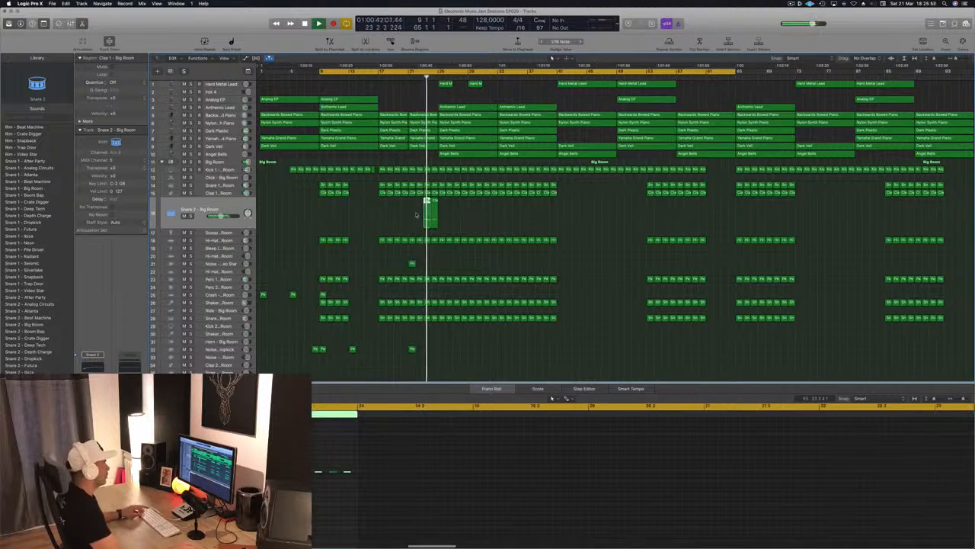
{"action": "left_click", "coordinate": [476, 497]}
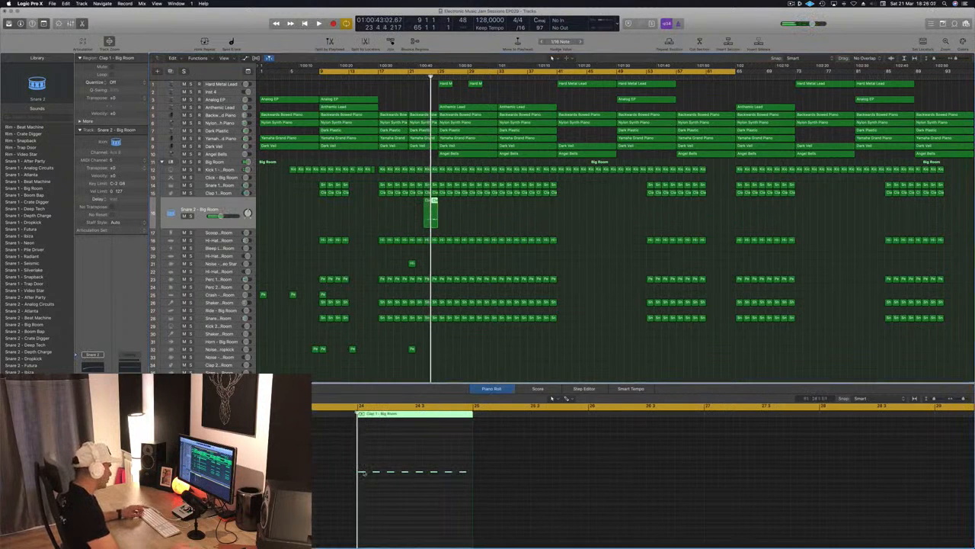
{"action": "left_click_drag", "start_coordinate": [363, 470], "coordinate": [370, 477]}
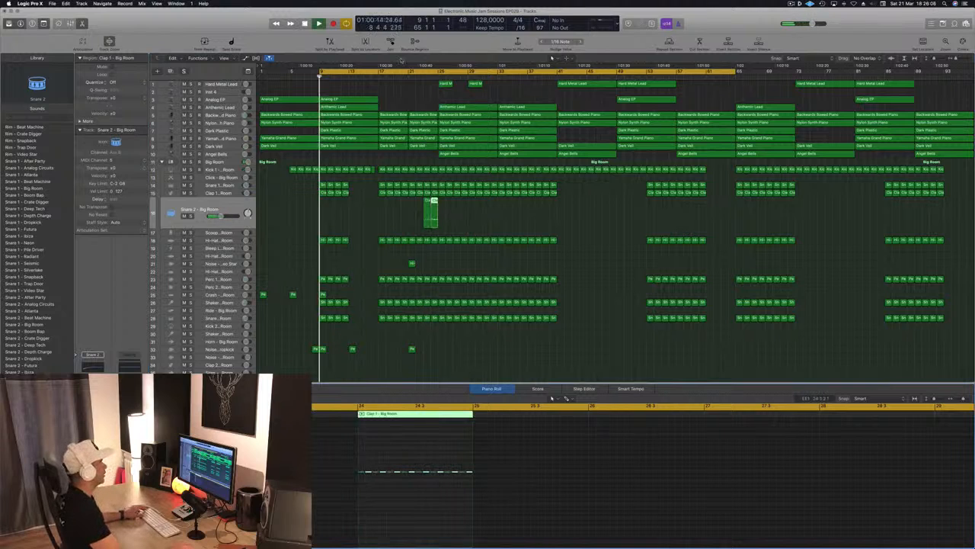
Set the cycle range from bar 21 to bar 25 and play the snare build-up.
{"action": "left_click", "coordinate": [407, 76]}
{"action": "key", "text": "c"}
{"action": "left_click_drag", "start_coordinate": [409, 72], "coordinate": [440, 77]}
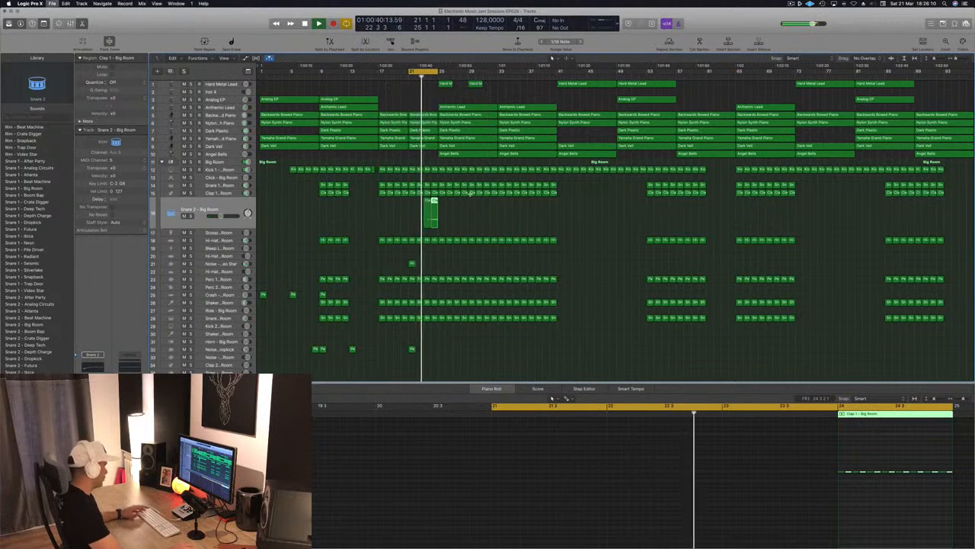
Select the Angel Bells track and compare it soloed, muted and within the full mix.
{"action": "left_click", "coordinate": [226, 208]}
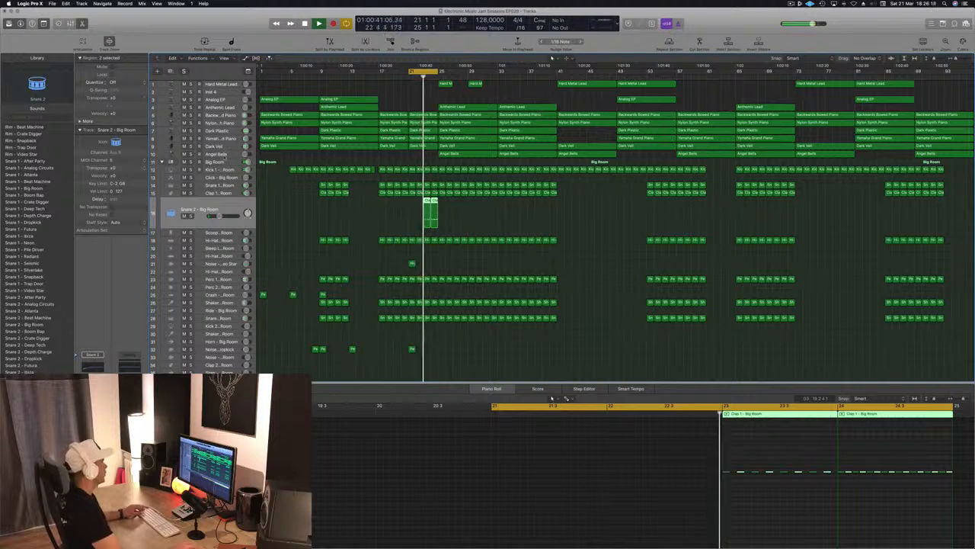
{"action": "left_click", "coordinate": [226, 155]}
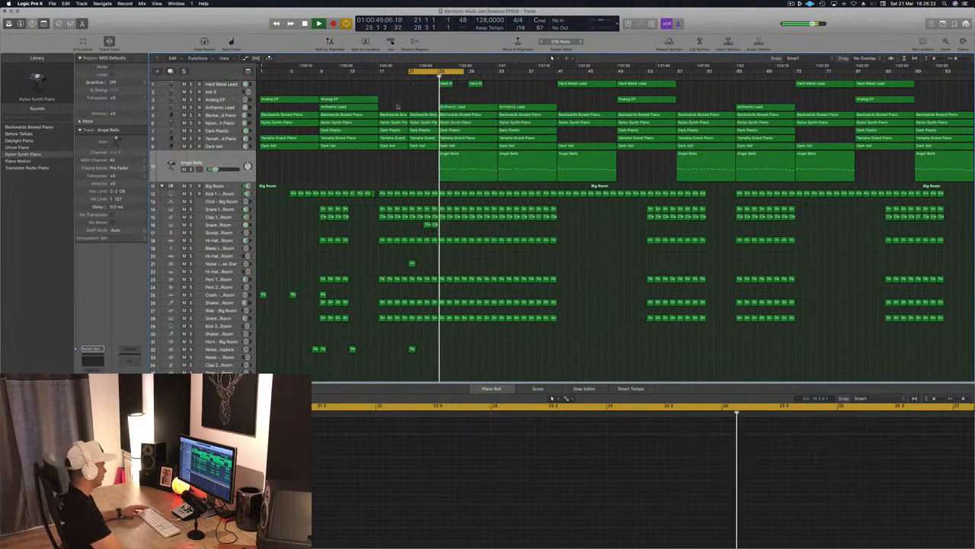
{"action": "key", "text": "super+Right"}
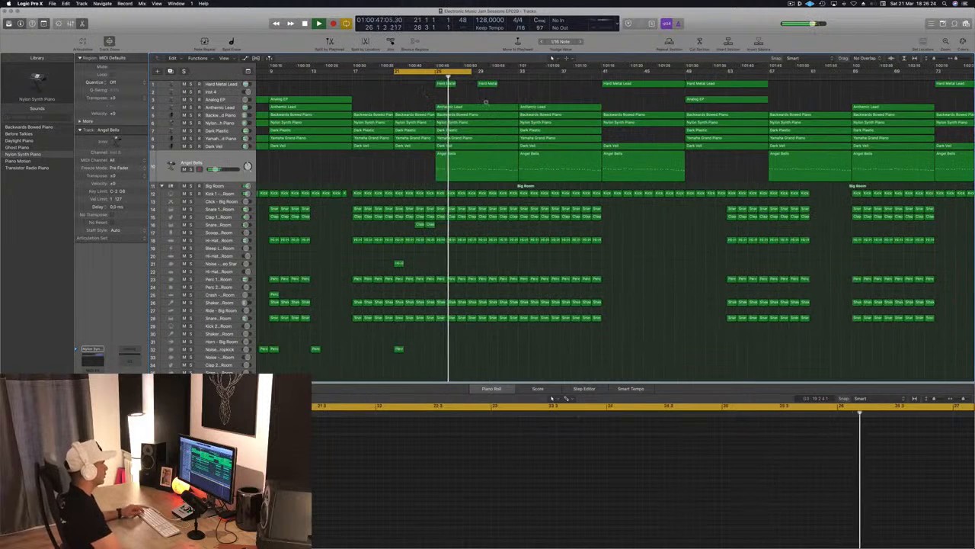
{"action": "key", "text": "super+Left"}
{"action": "key", "text": "s"}
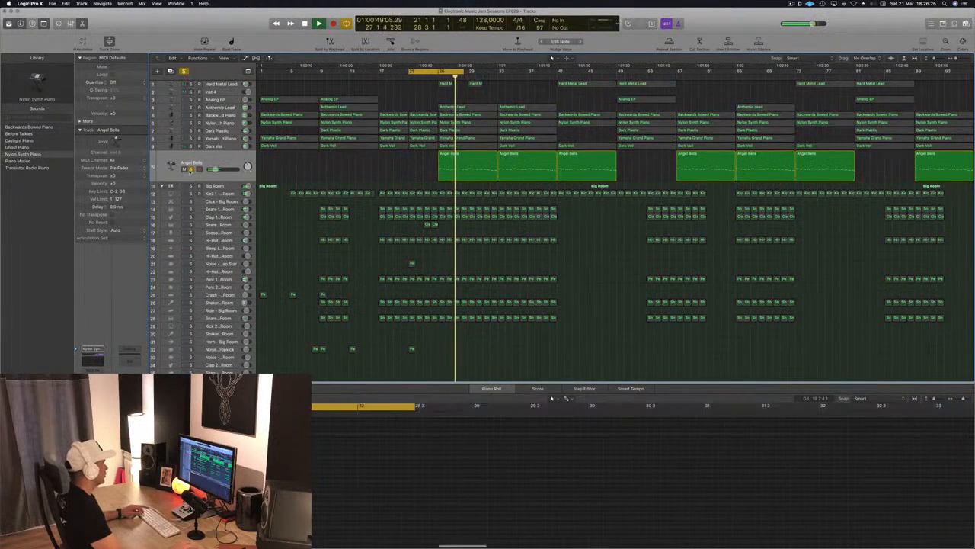
{"action": "key", "text": "s"}
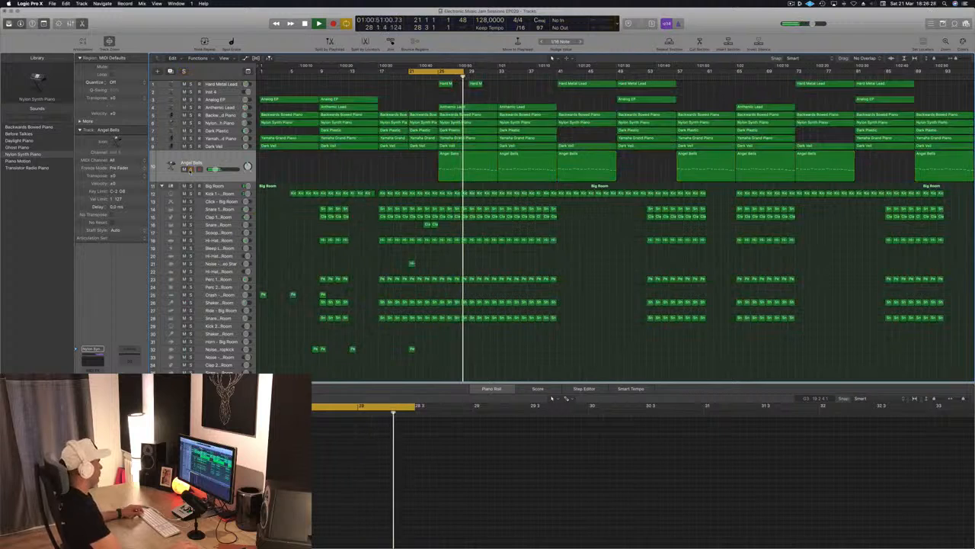
{"action": "key", "text": "m"}
{"action": "key", "text": "m"}
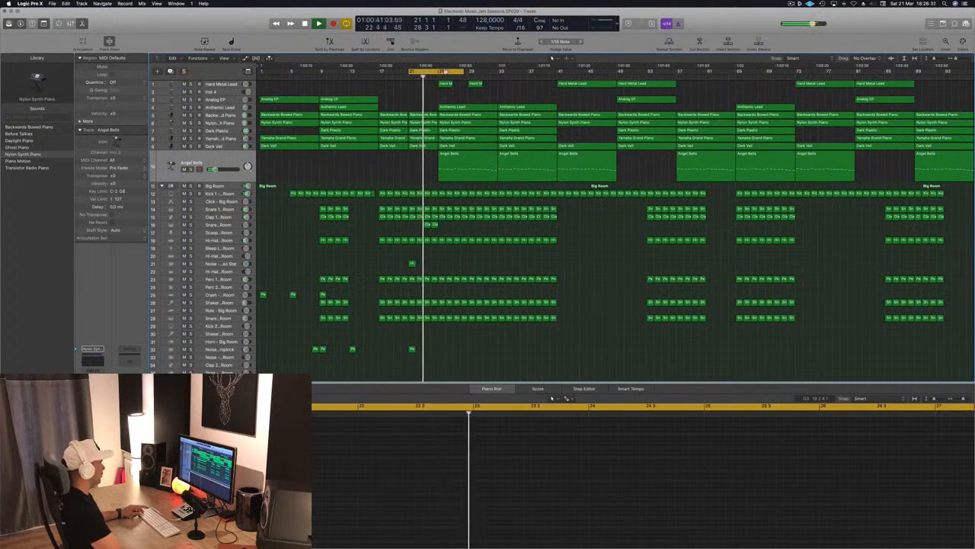
Move the cycle to start at bar 25, audition Angel Bells in solo, and mute the track.
{"action": "left_click_drag", "start_coordinate": [446, 72], "coordinate": [476, 74]}
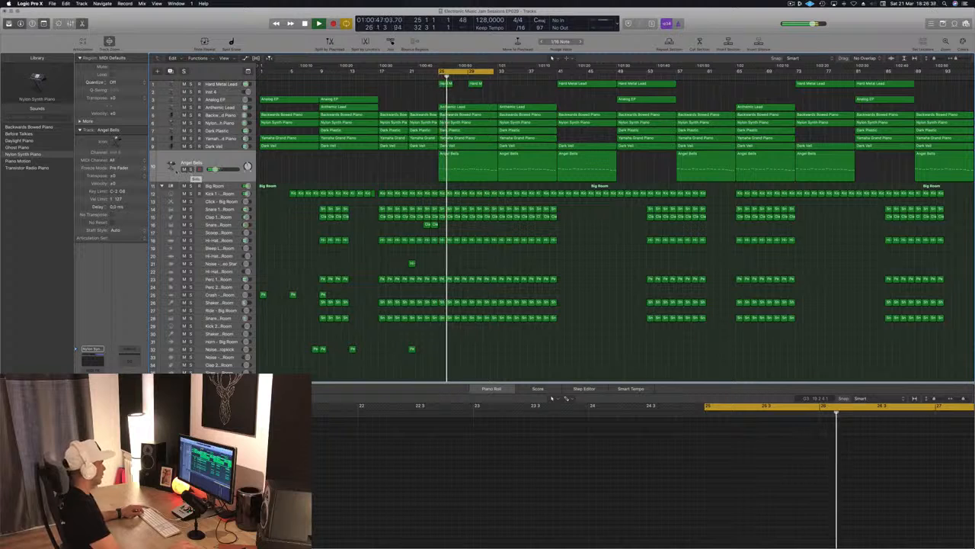
{"action": "key", "text": "ctrl+m"}
{"action": "key", "text": "ctrl+m"}
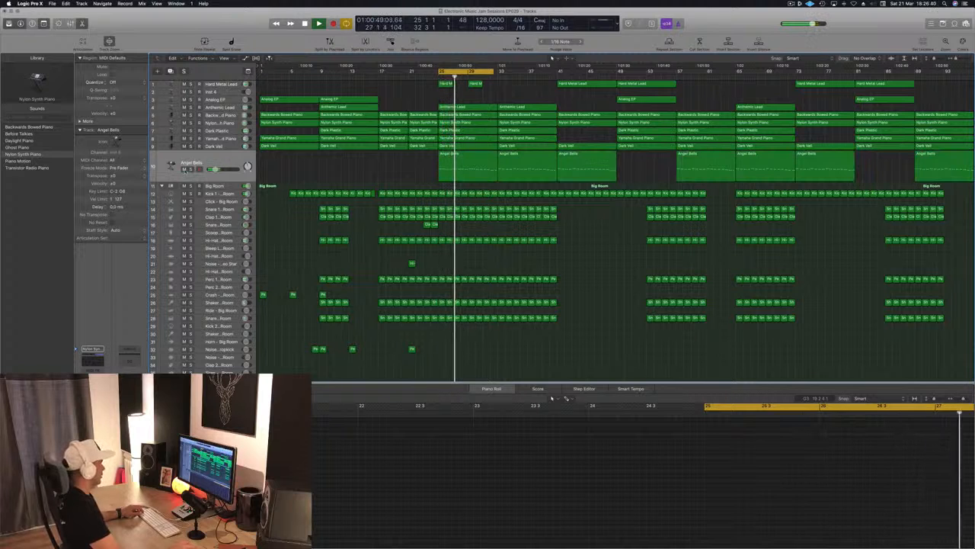
{"action": "key", "text": "ctrl+s"}
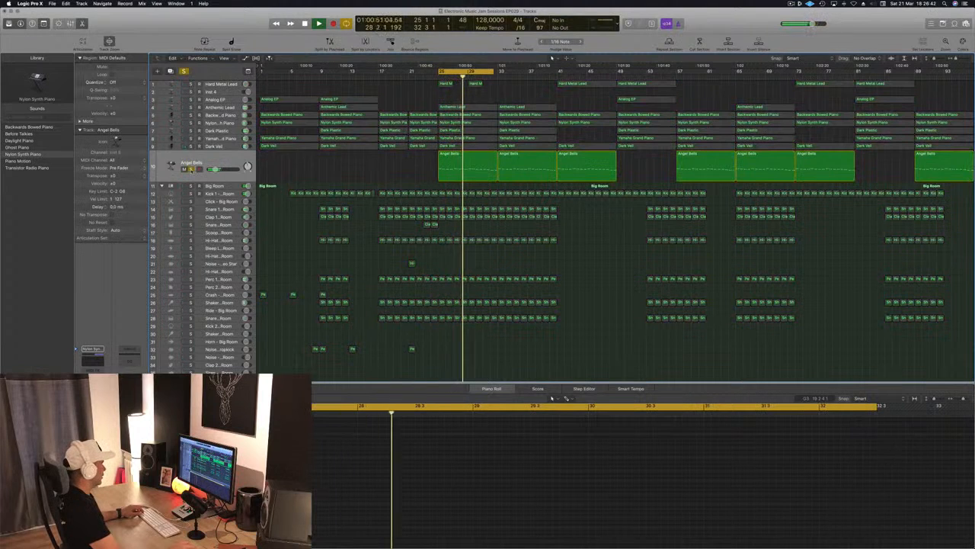
{"action": "key", "text": "ctrl+s"}
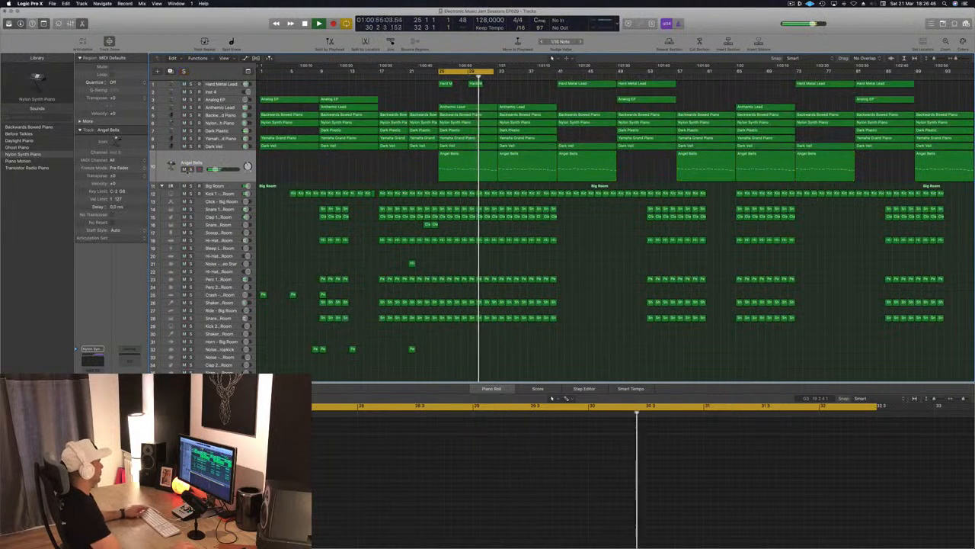
{"action": "key", "text": "ctrl+m"}
{"action": "left_click_drag", "start_coordinate": [391, 173], "coordinate": [512, 169]}
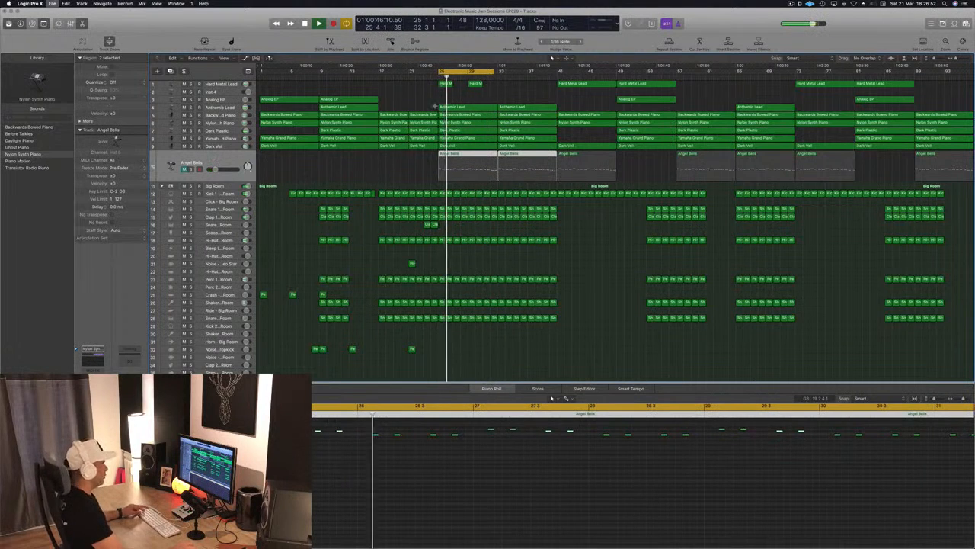
{"action": "left_click", "coordinate": [400, 179]}
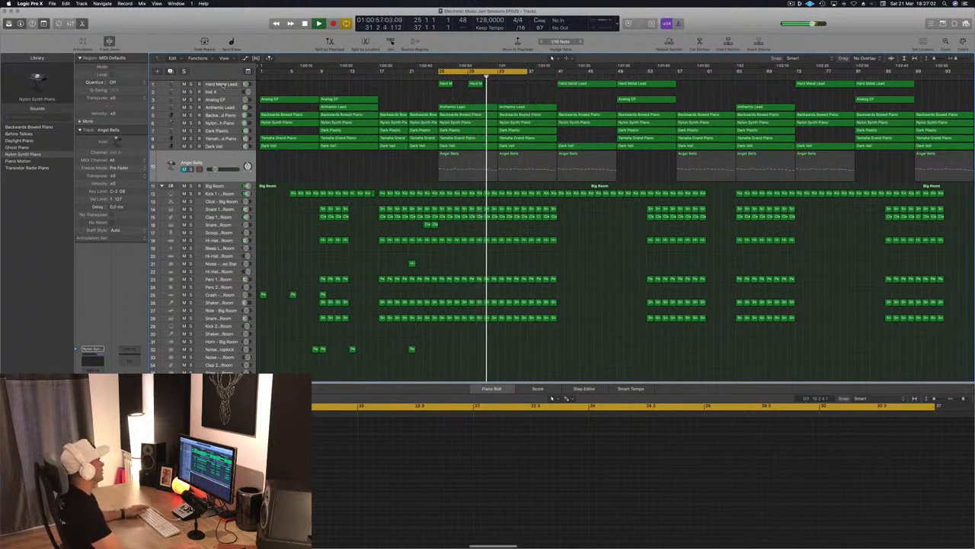
Select the Hard Metal Lead track, check its solo sound from bar 25, and clear the region selection.
{"action": "left_click", "coordinate": [222, 85]}
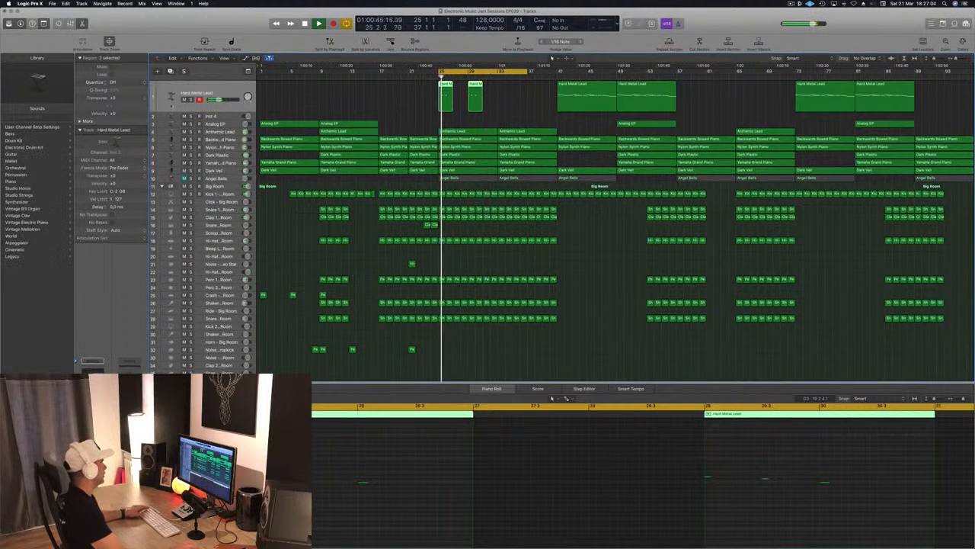
{"action": "key", "text": "s"}
{"action": "key", "text": "s"}
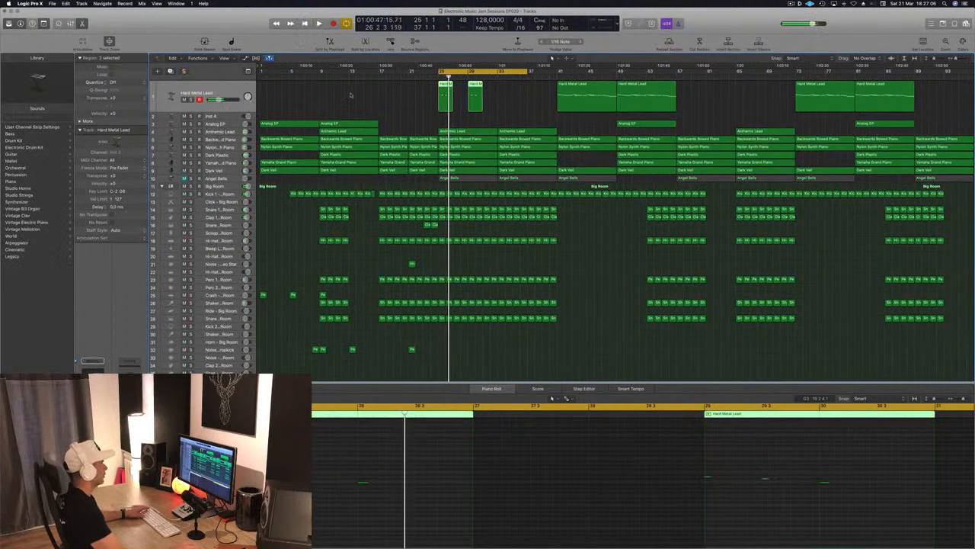
{"action": "left_click", "coordinate": [355, 97]}
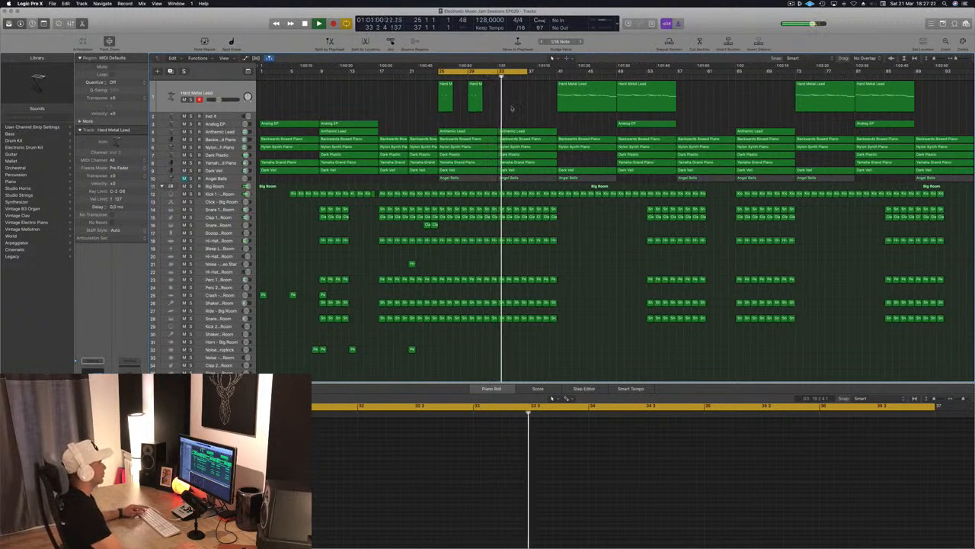
Play from about bar 32 and delete the Anthemic Lead region at bar 33.
{"action": "left_click", "coordinate": [492, 77]}
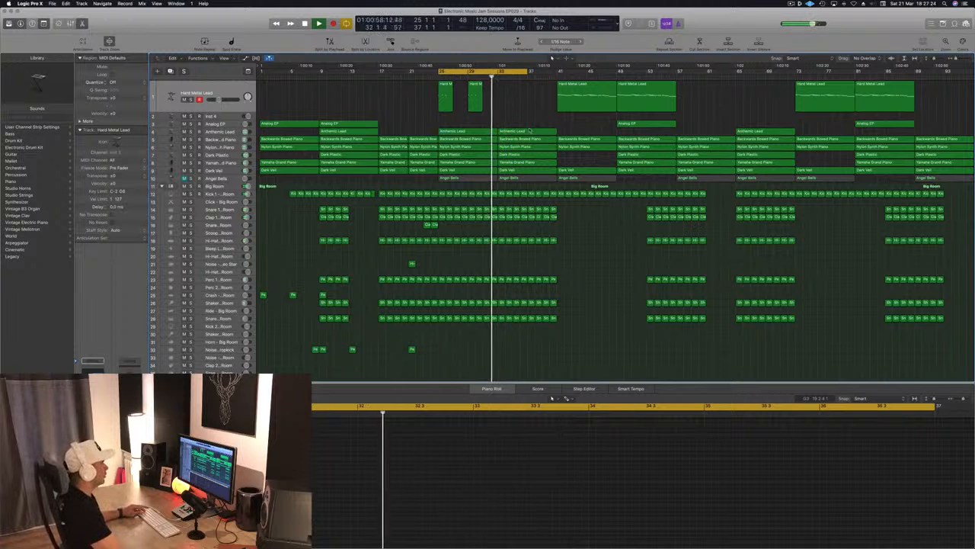
{"action": "left_click", "coordinate": [529, 131]}
{"action": "key", "text": "Delete"}
Try a copy of the bar 41 Hard Metal Lead region at bar 33, then delete the copy.
{"action": "left_click_drag", "start_coordinate": [565, 103], "coordinate": [518, 103]}
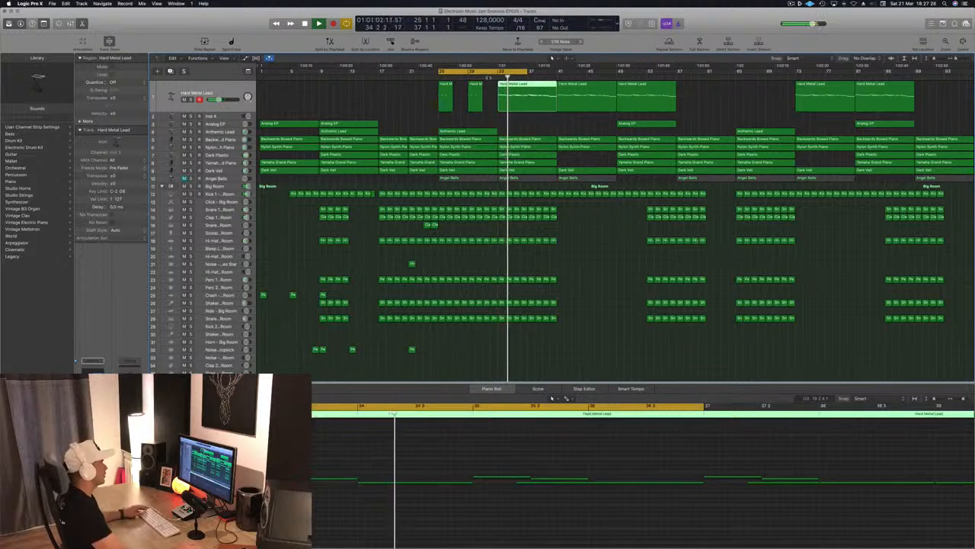
{"action": "left_click", "coordinate": [522, 127]}
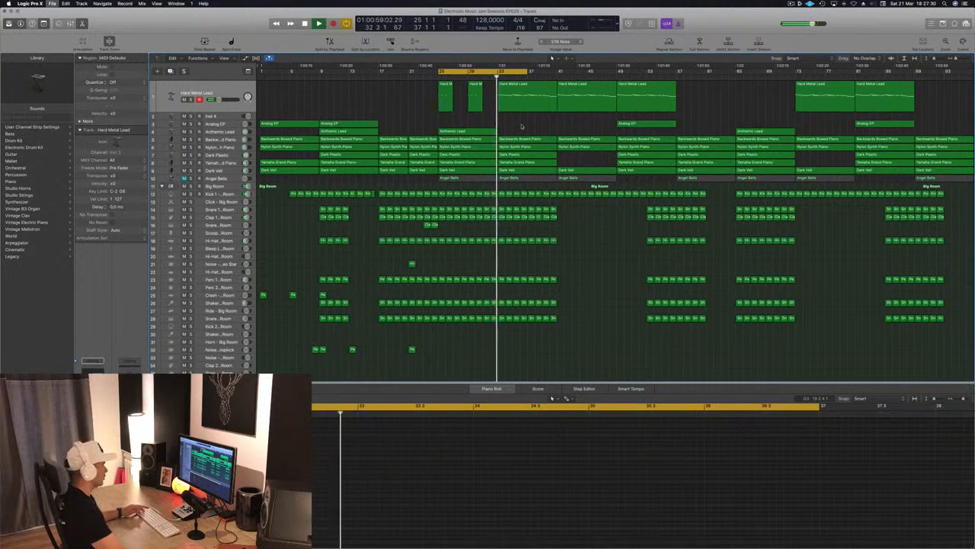
{"action": "left_click", "coordinate": [521, 106]}
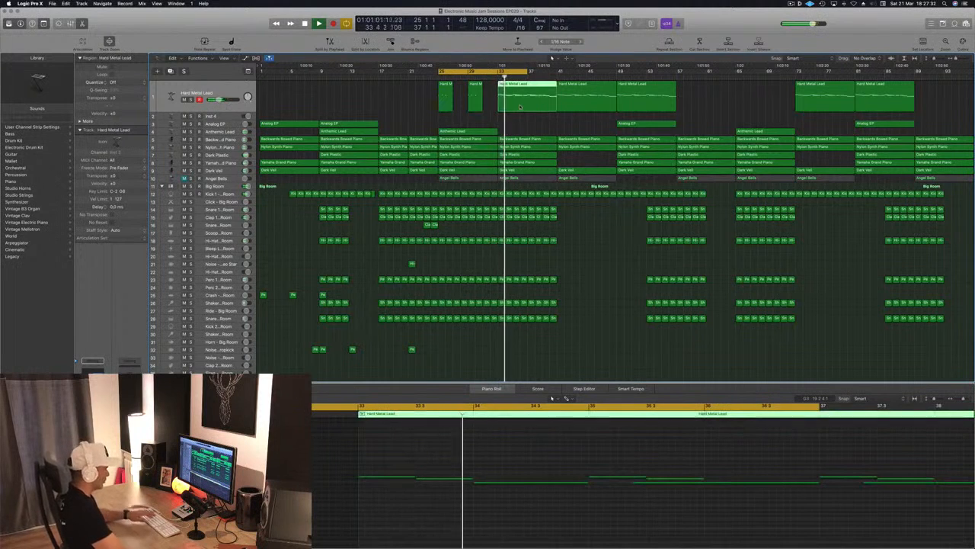
{"action": "key", "text": "Delete"}
Set the cycle range from bar 33 to bar 45 and play the section.
{"action": "left_click", "coordinate": [496, 78]}
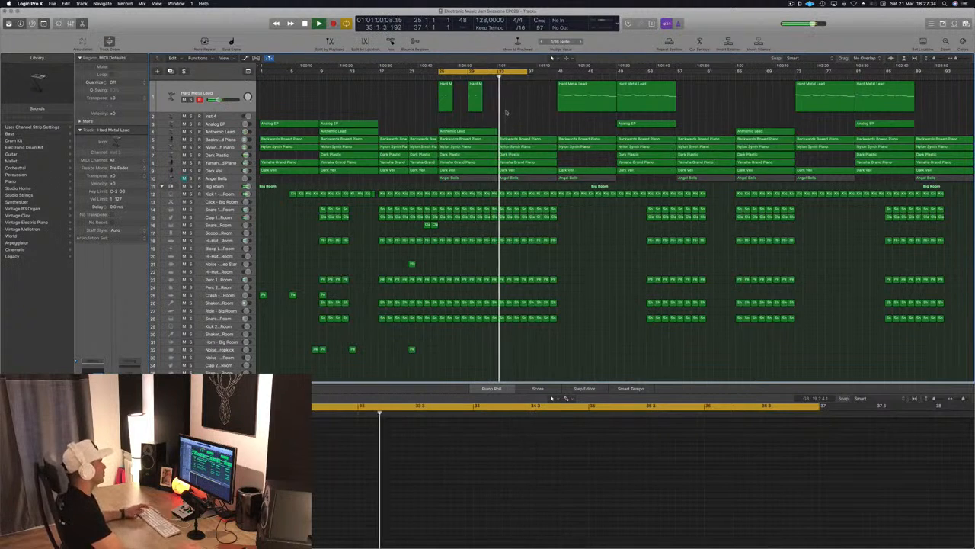
{"action": "key", "text": "space"}
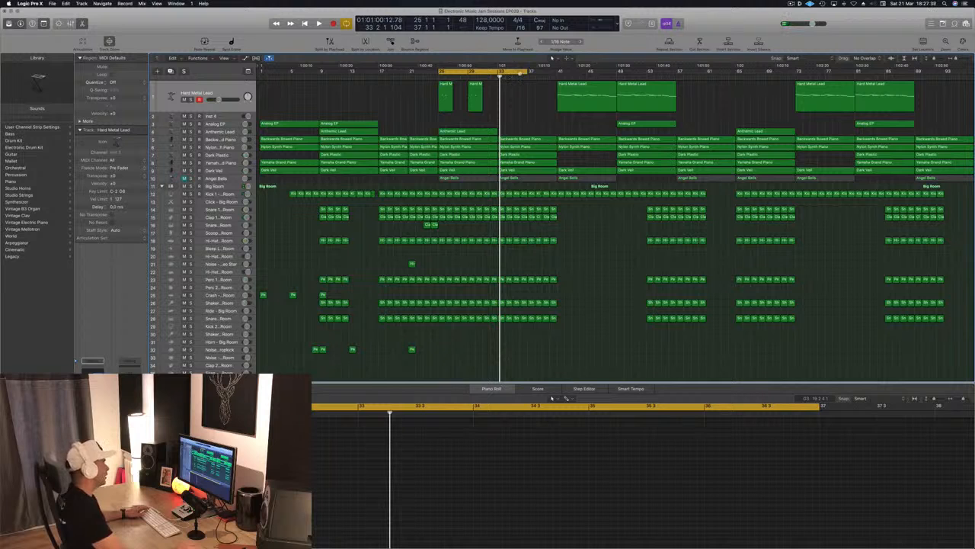
{"action": "left_click_drag", "start_coordinate": [467, 72], "coordinate": [526, 72]}
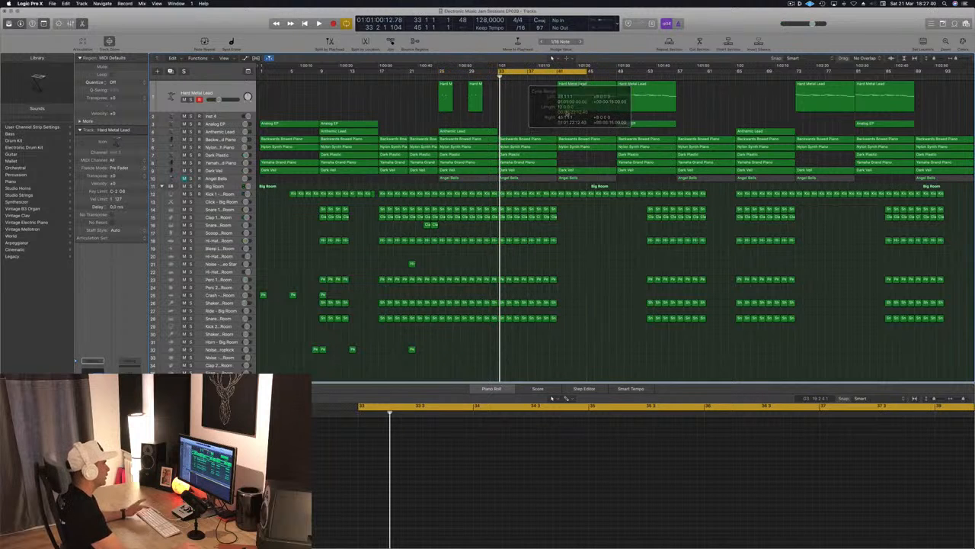
{"action": "key", "text": "space"}
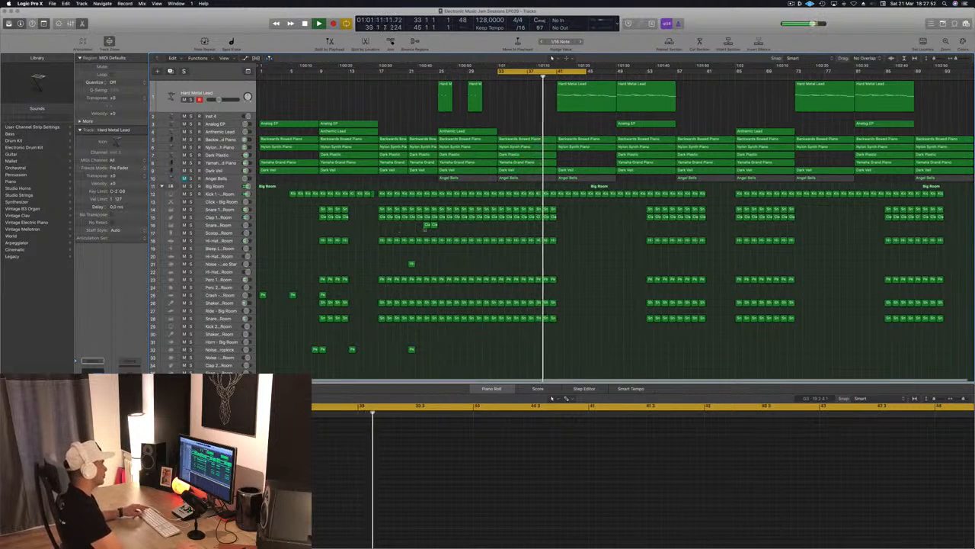
Copy the two Snare 2 regions from bars 23–24 to bars 39–40, and the Noise - Video Star region from bar 21 to bar 41.
{"action": "left_click_drag", "start_coordinate": [431, 226], "coordinate": [548, 226]}
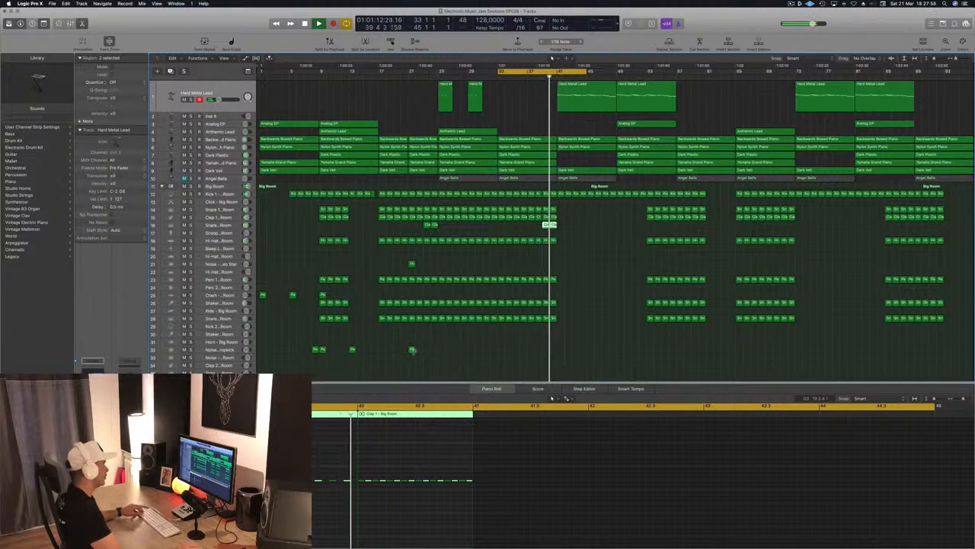
{"action": "left_click", "coordinate": [411, 264]}
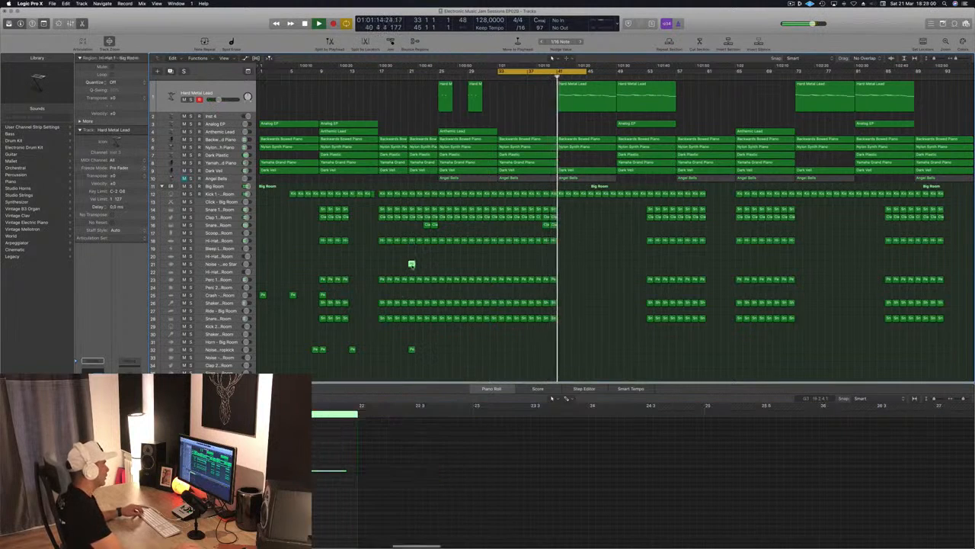
{"action": "left_click_drag", "start_coordinate": [412, 264], "coordinate": [561, 266]}
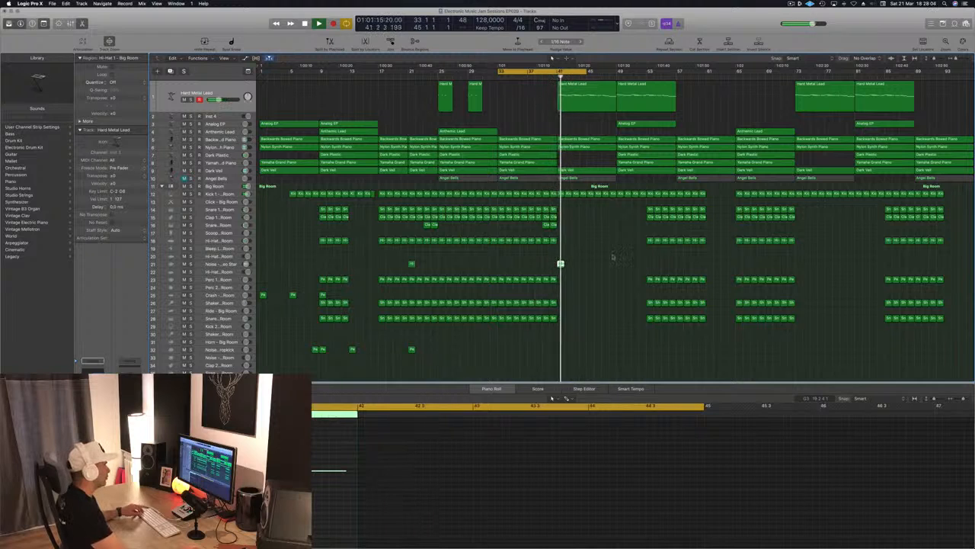
Replay the transition into bar 41 and select the Noise - Video Star track.
{"action": "key", "text": "comma"}
{"action": "key", "text": "comma"}
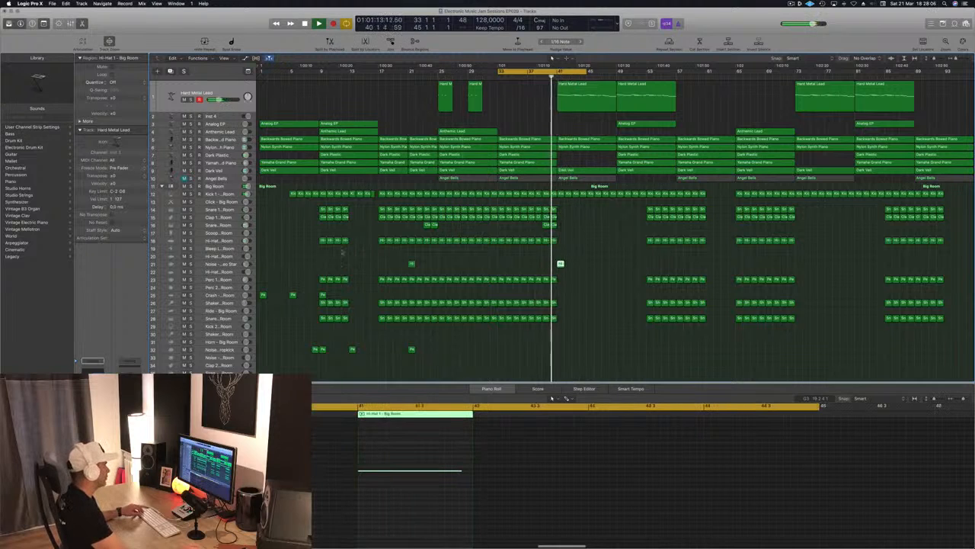
{"action": "left_click", "coordinate": [221, 265]}
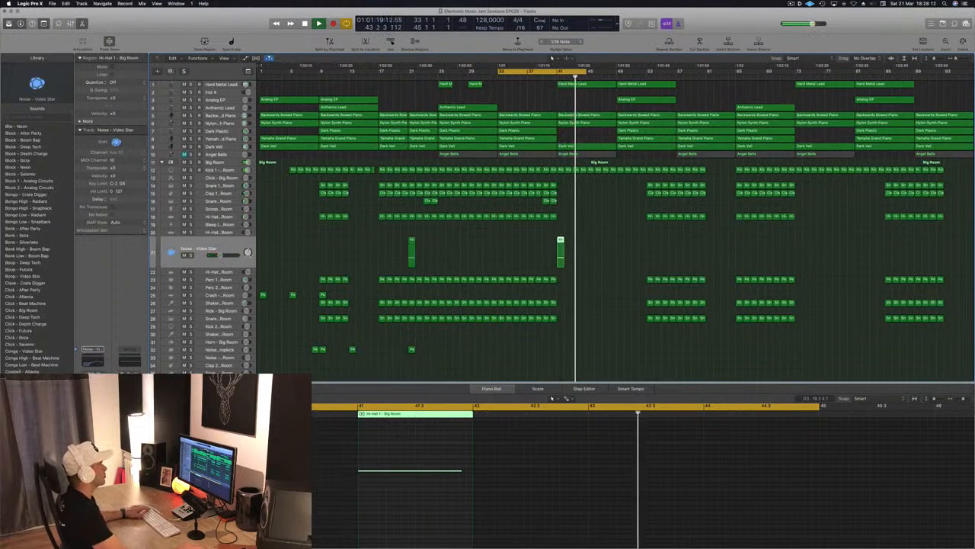
Play from about bar 39 and delete the Backwards Bowed Piano region at bar 41.
{"action": "left_click", "coordinate": [544, 77]}
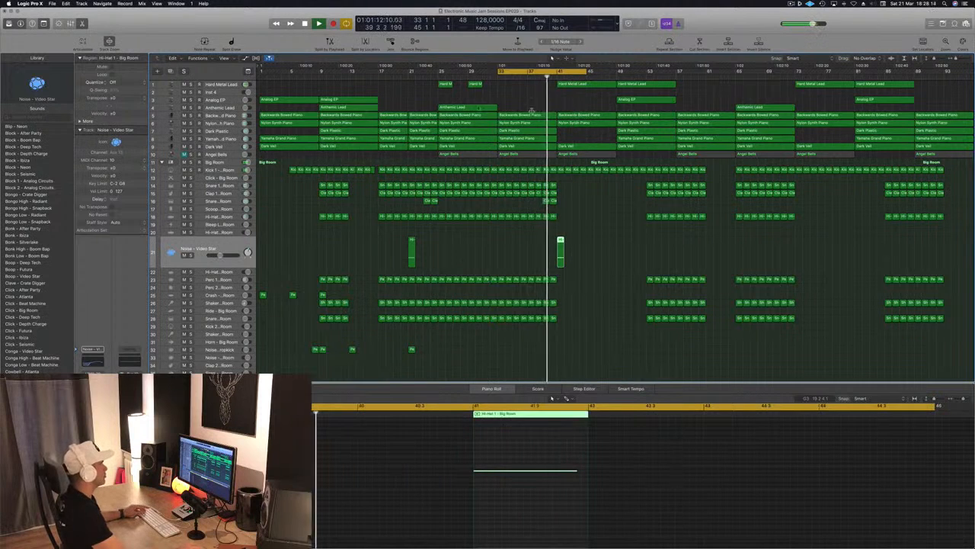
{"action": "left_click", "coordinate": [594, 117]}
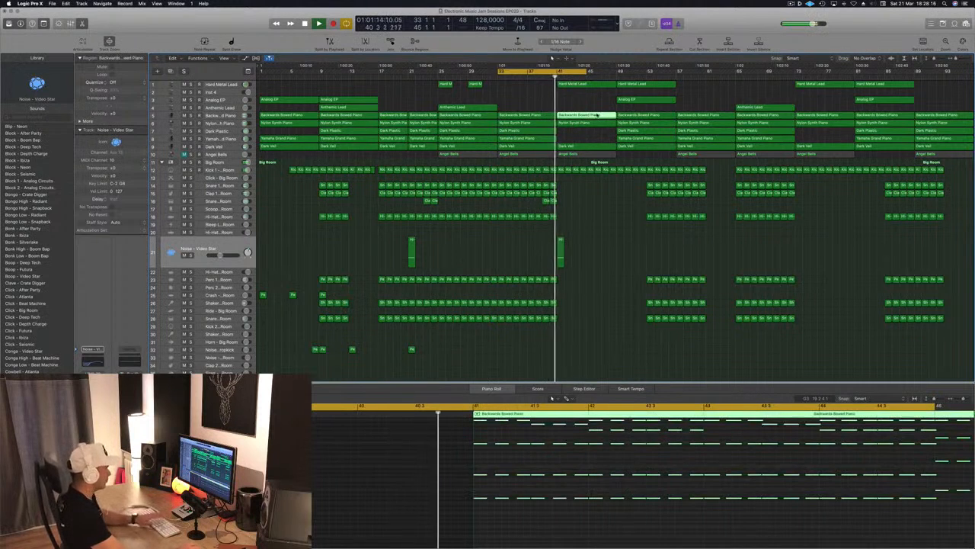
{"action": "key", "text": "Delete"}
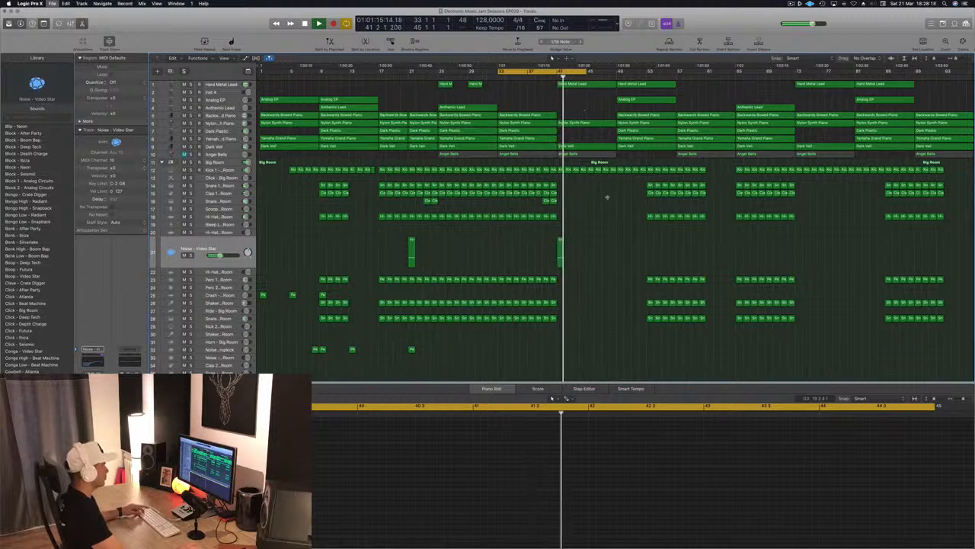
Unmute the Angel Bells track, delete its regions at bars 33 and 41, and delete the track with its remaining regions.
{"action": "left_click", "coordinate": [184, 154]}
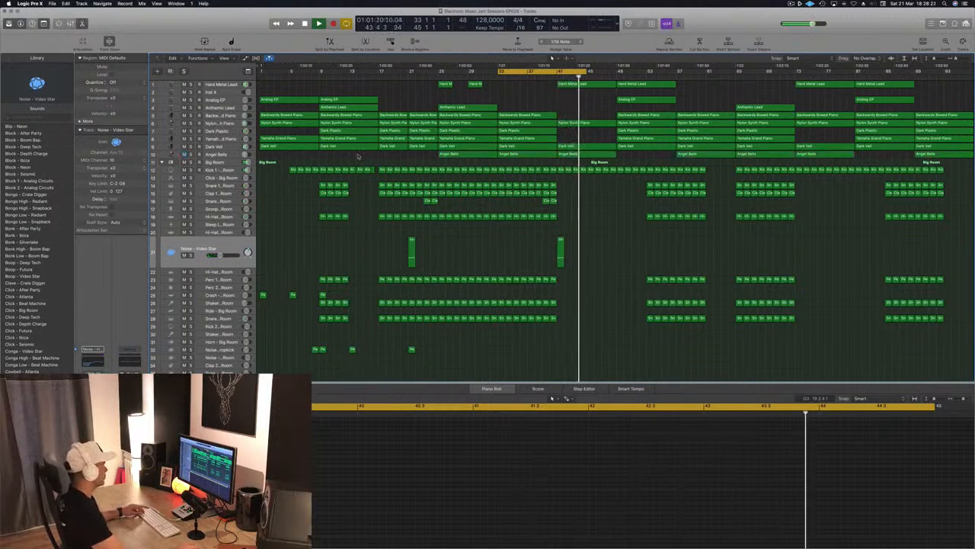
{"action": "left_click", "coordinate": [229, 156]}
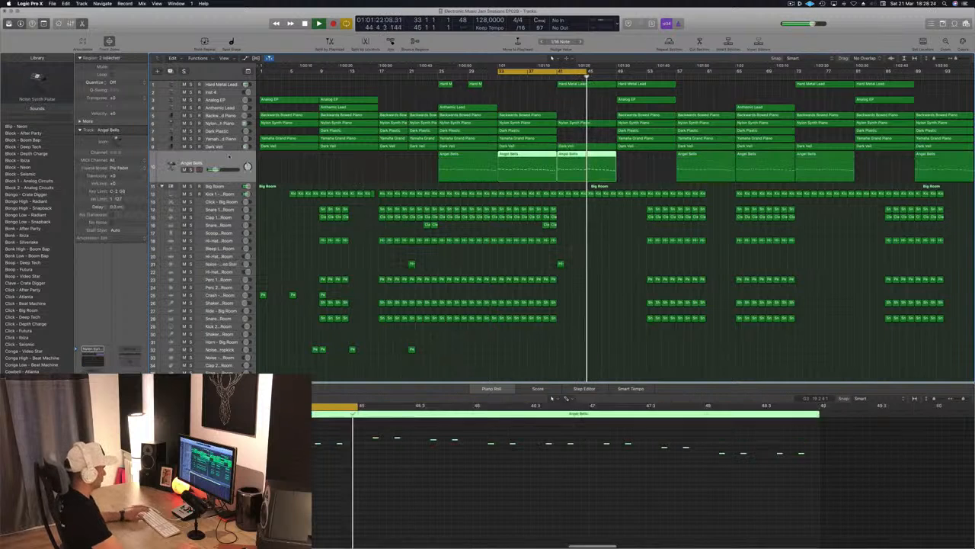
{"action": "key", "text": "Delete"}
{"action": "key", "text": "Delete"}
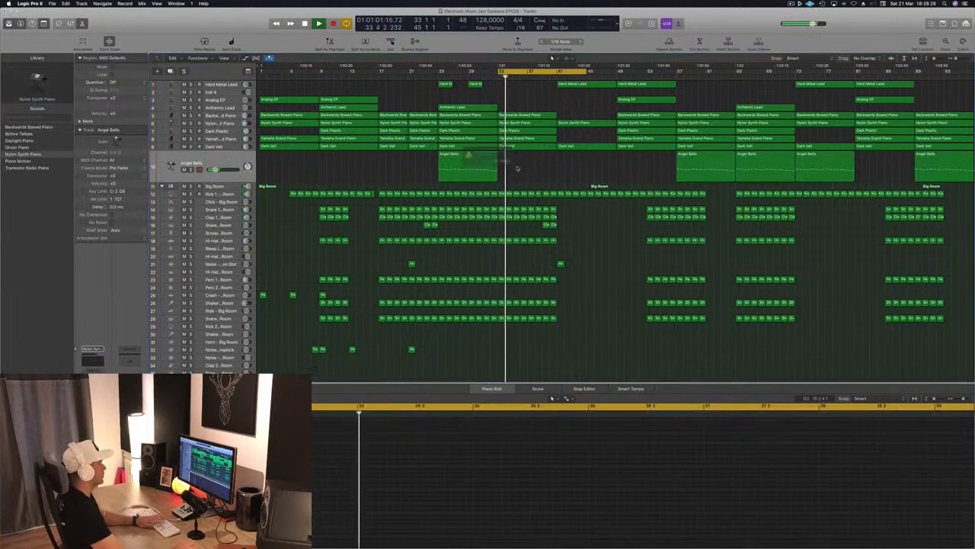
{"action": "left_click", "coordinate": [537, 170]}
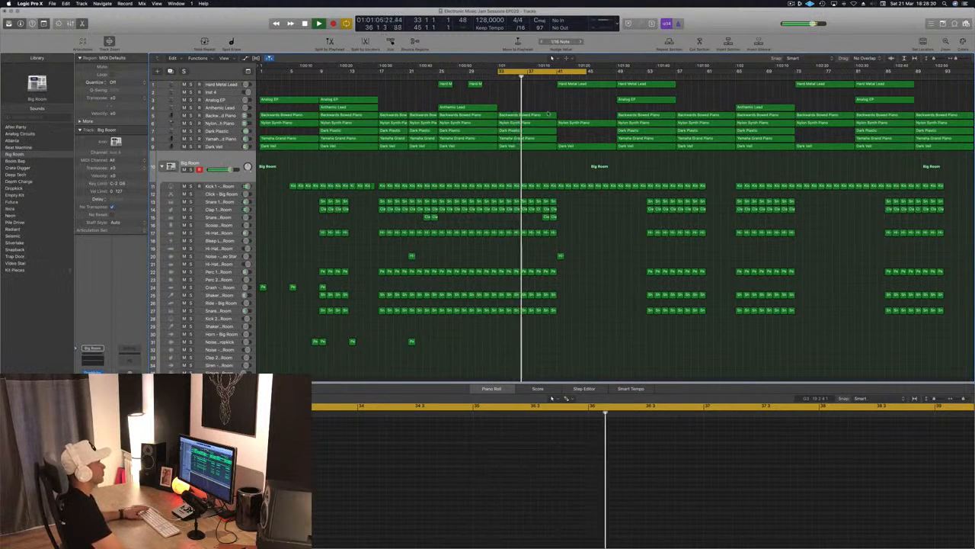
Try doubling the Hard Metal Lead region at bar 41 by copying it to the Inst 4 track.
{"action": "left_click", "coordinate": [581, 85]}
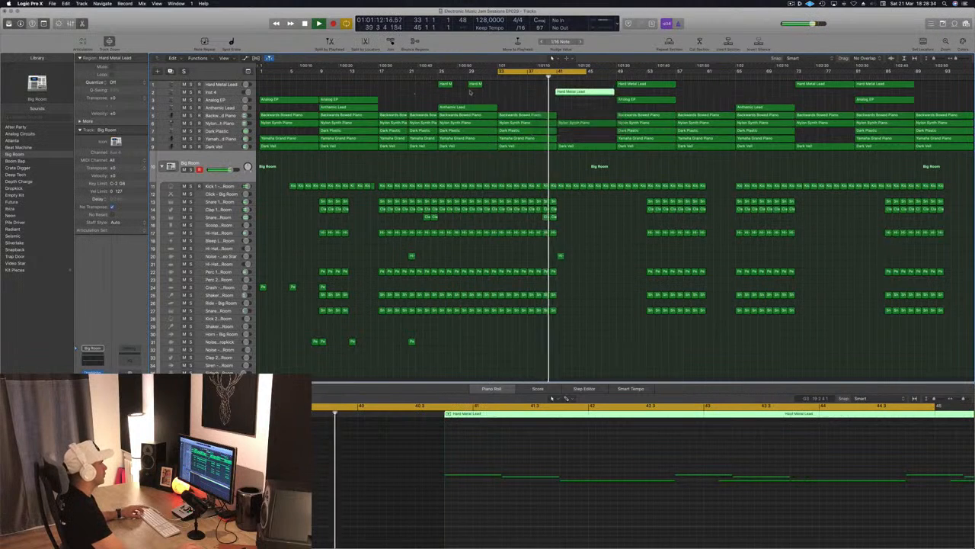
{"action": "left_click_drag", "start_coordinate": [600, 85], "coordinate": [602, 93]}
{"action": "left_click", "coordinate": [208, 92]}
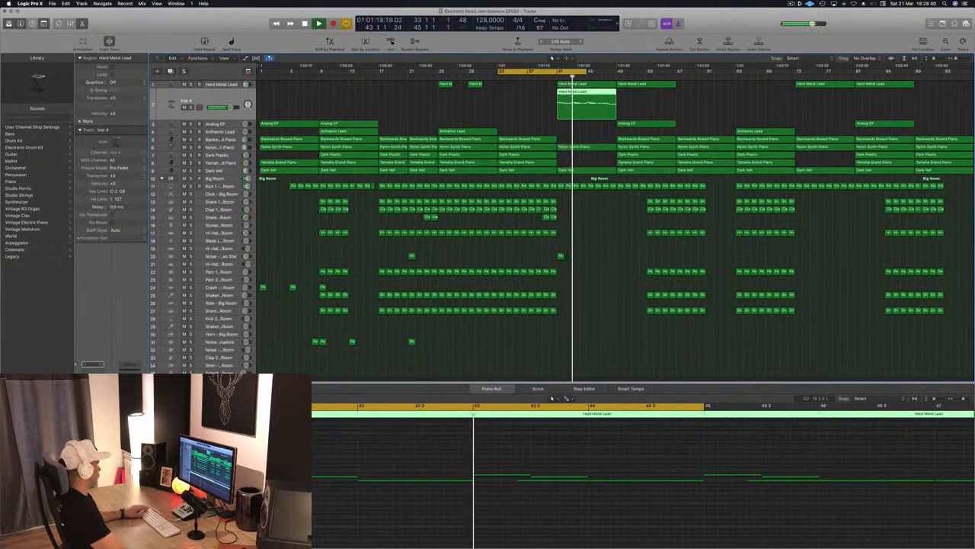
Stop playback and delete the copied Hard Metal Lead region together with the Inst 4 track.
{"action": "key", "text": "space"}
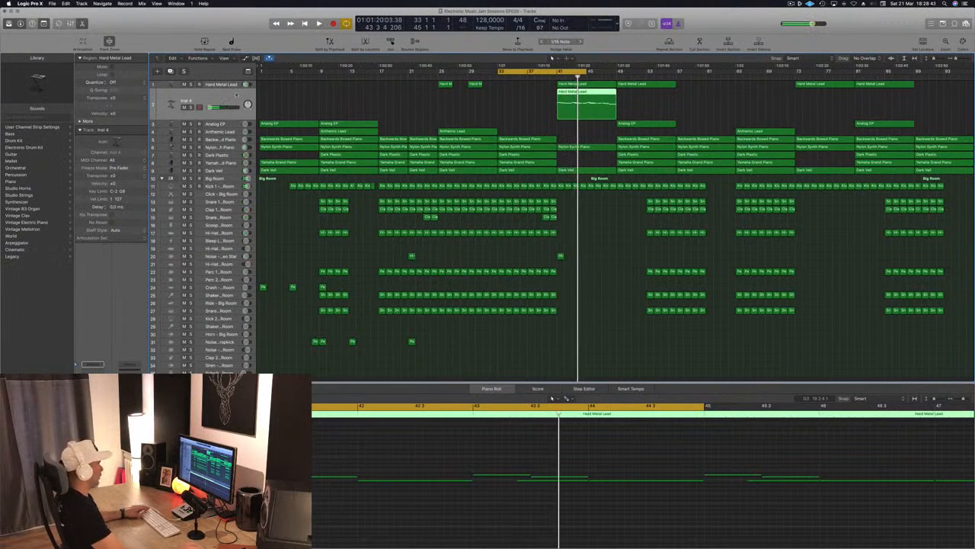
{"action": "key", "text": "Delete"}
{"action": "key", "text": "Delete"}
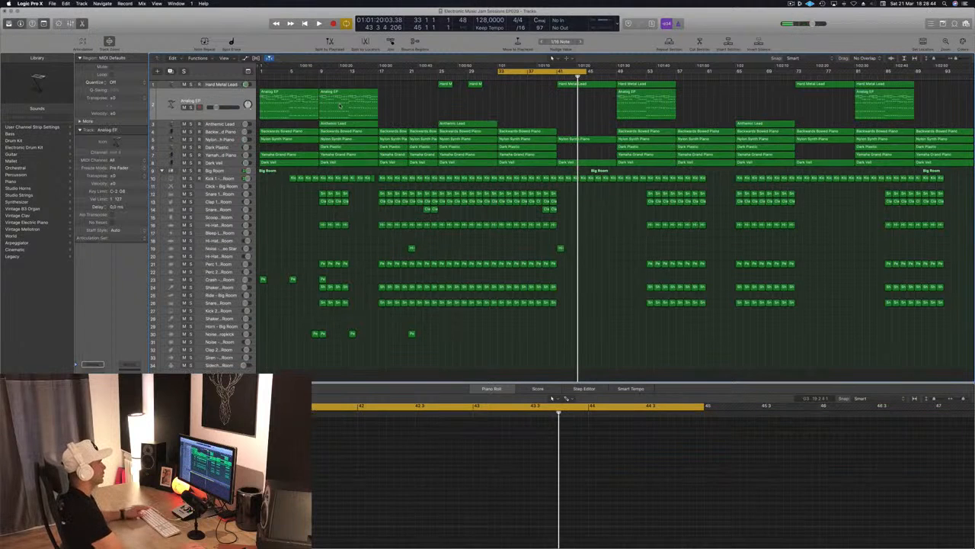
Audition the section from bar 33, shorten and move the cycle range to bars 25–33, and play that loop.
{"action": "key", "text": "space"}
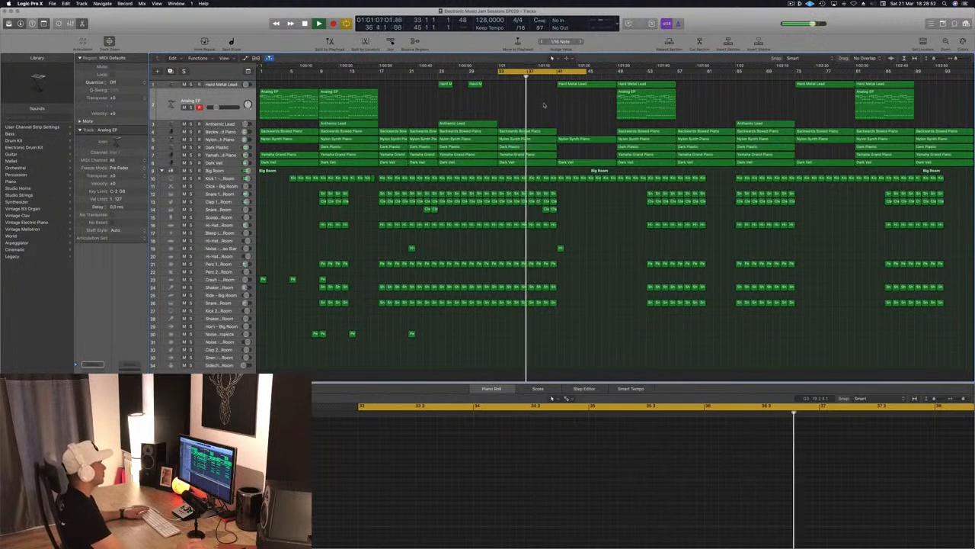
{"action": "key", "text": "space"}
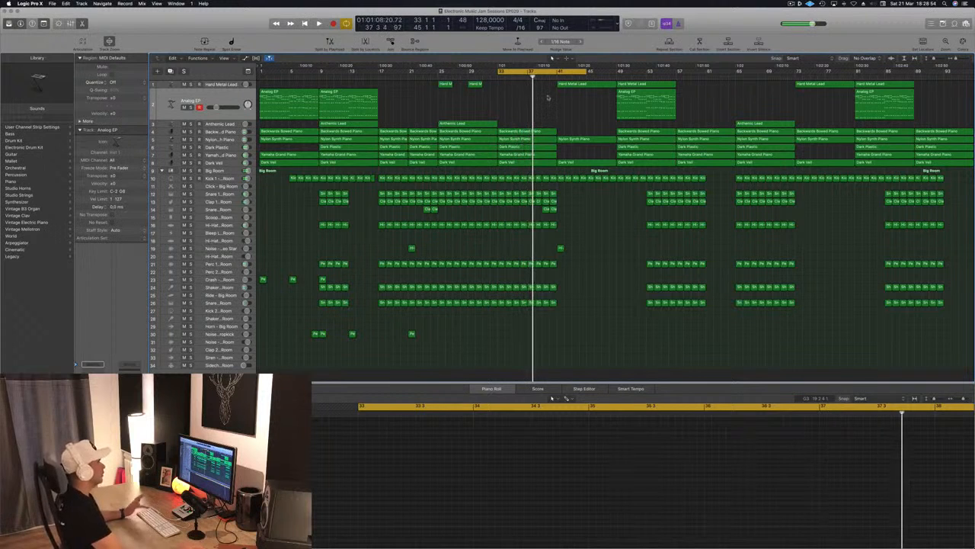
{"action": "key", "text": "space"}
{"action": "left_click_drag", "start_coordinate": [587, 72], "coordinate": [439, 79]}
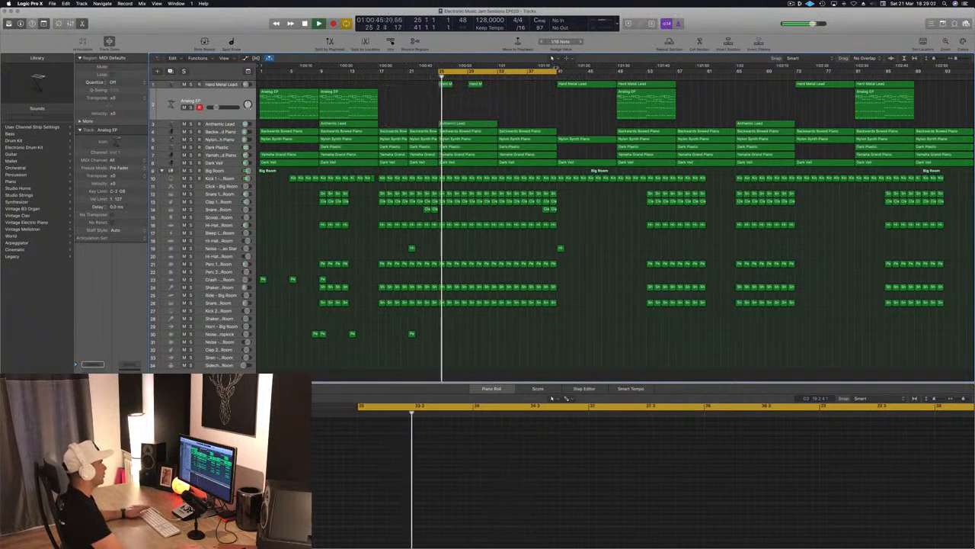
{"action": "left_click_drag", "start_coordinate": [558, 72], "coordinate": [497, 75]}
{"action": "key", "text": "space"}
{"action": "key", "text": "space"}
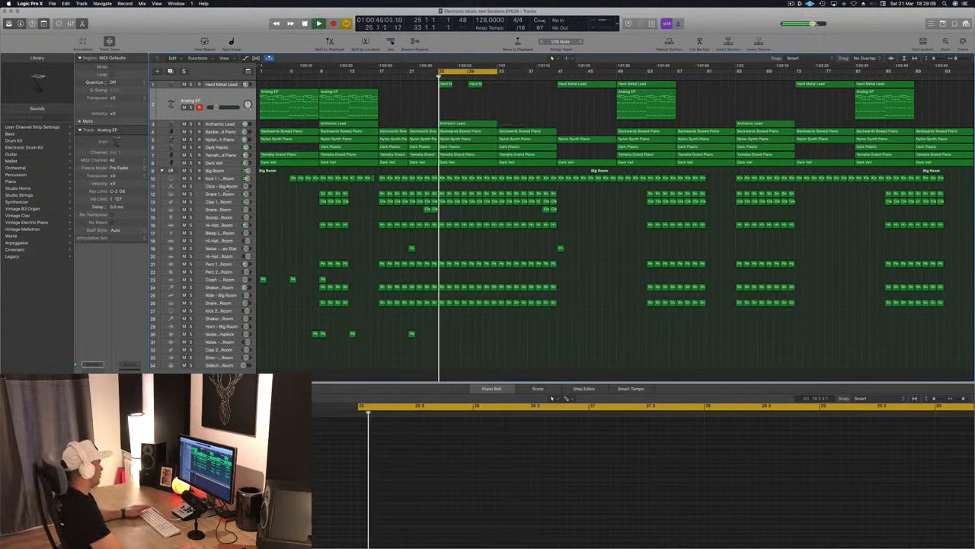
Solo the Kick 1 track for listening and open the Big Room track's Multipressor, placing its window clear of the track list.
{"action": "left_click", "coordinate": [192, 177]}
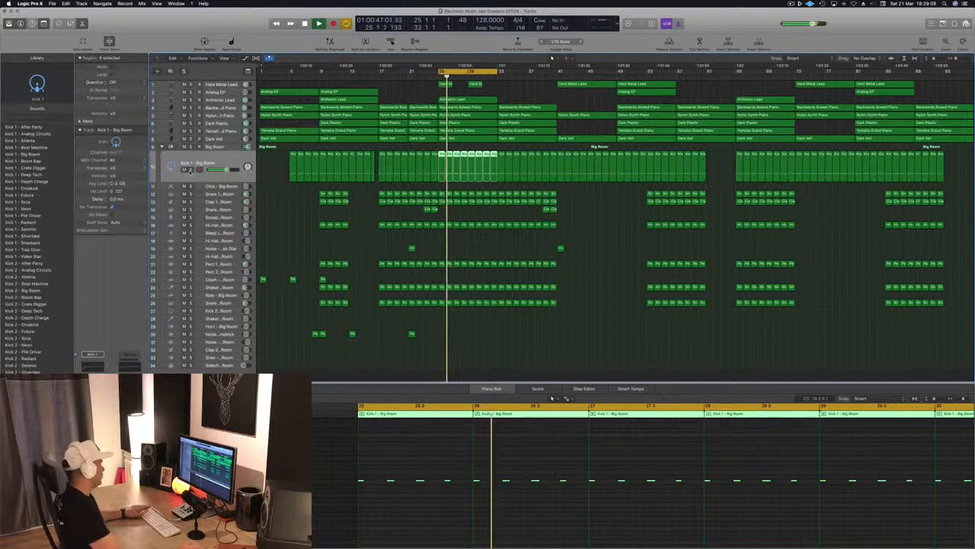
{"action": "left_click", "coordinate": [189, 169]}
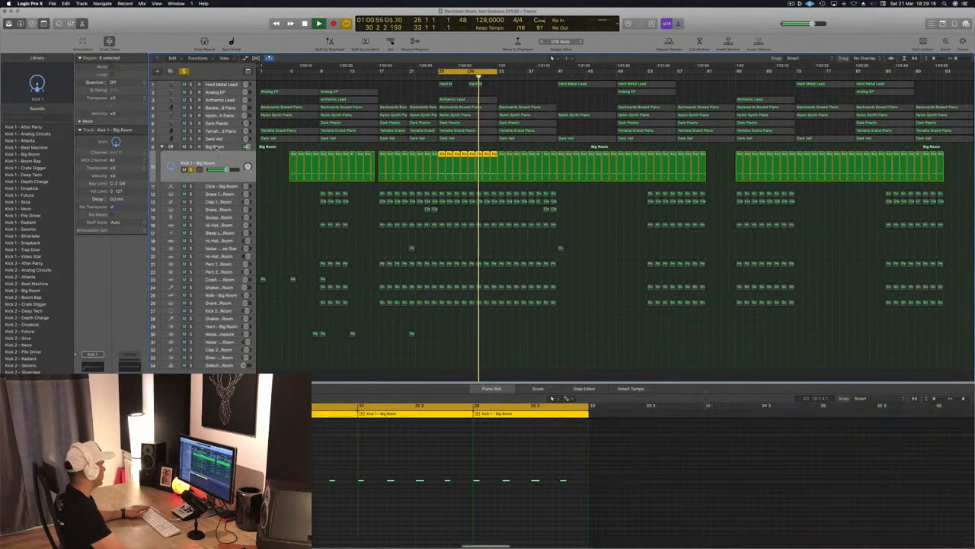
{"action": "left_click", "coordinate": [218, 147]}
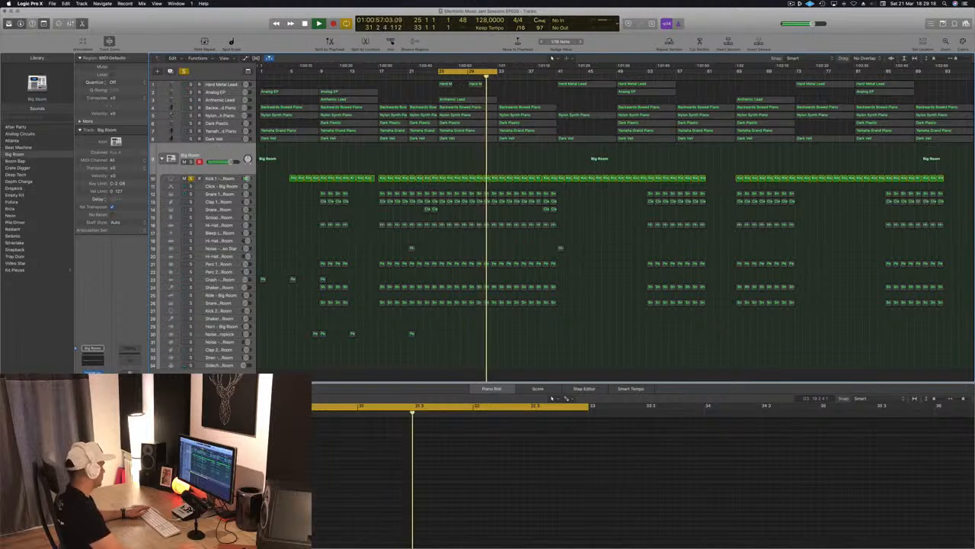
{"action": "left_click", "coordinate": [92, 388]}
{"action": "left_click_drag", "start_coordinate": [136, 21], "coordinate": [748, 223]}
Adjust the threshold of the Big Room track's Compressor, audition the drums soloed, and close the plug-in.
{"action": "left_click", "coordinate": [92, 395]}
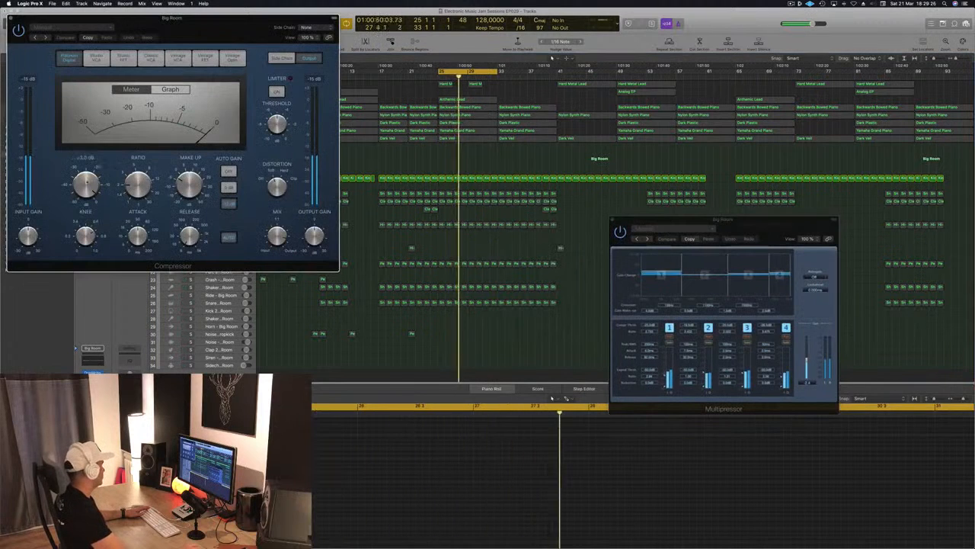
{"action": "left_click_drag", "start_coordinate": [86, 195], "coordinate": [88, 203]}
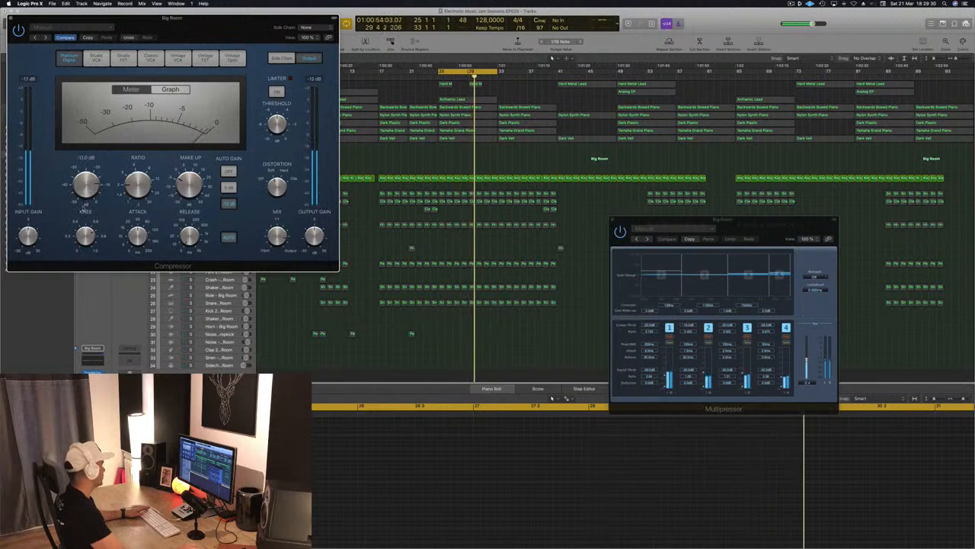
{"action": "left_click_drag", "start_coordinate": [172, 17], "coordinate": [737, 124]}
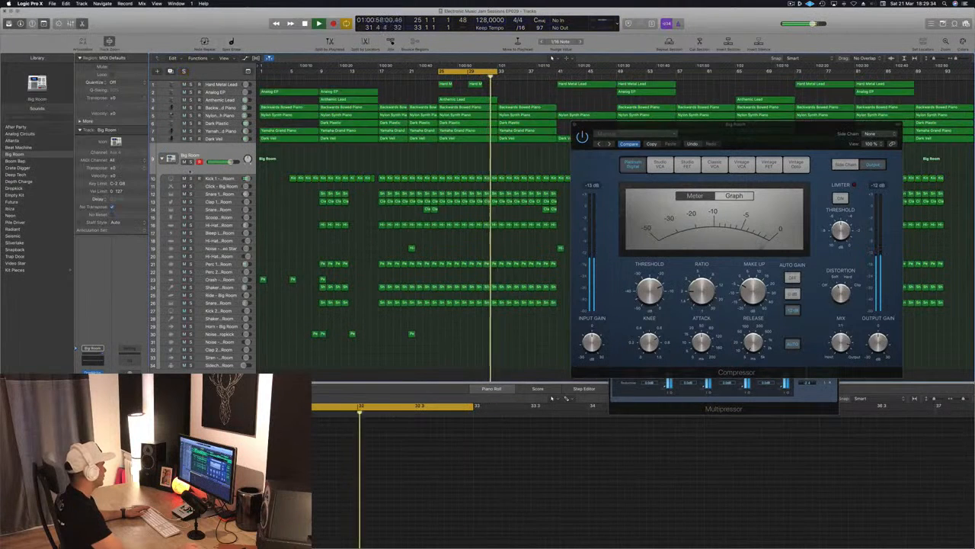
{"action": "left_click_drag", "start_coordinate": [732, 136], "coordinate": [682, 131]}
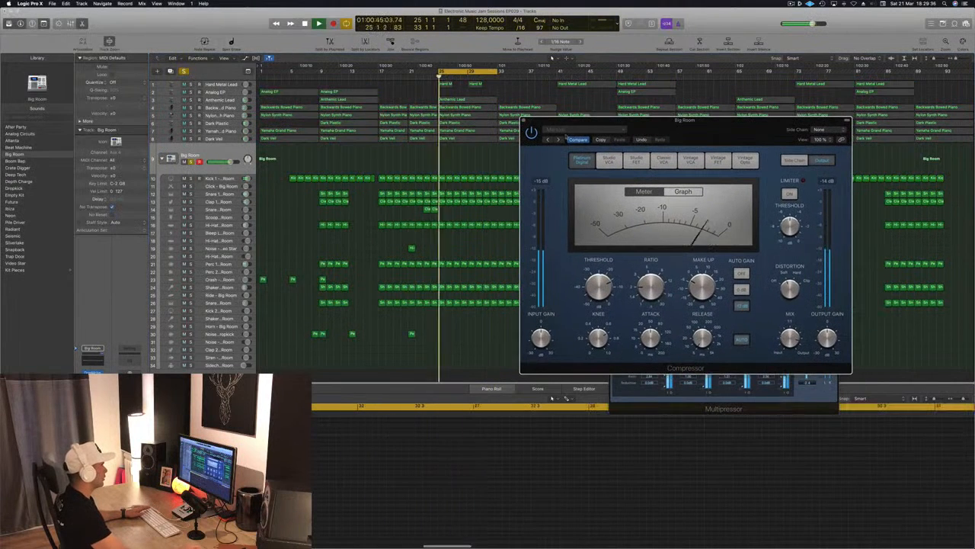
{"action": "left_click_drag", "start_coordinate": [553, 133], "coordinate": [495, 146]}
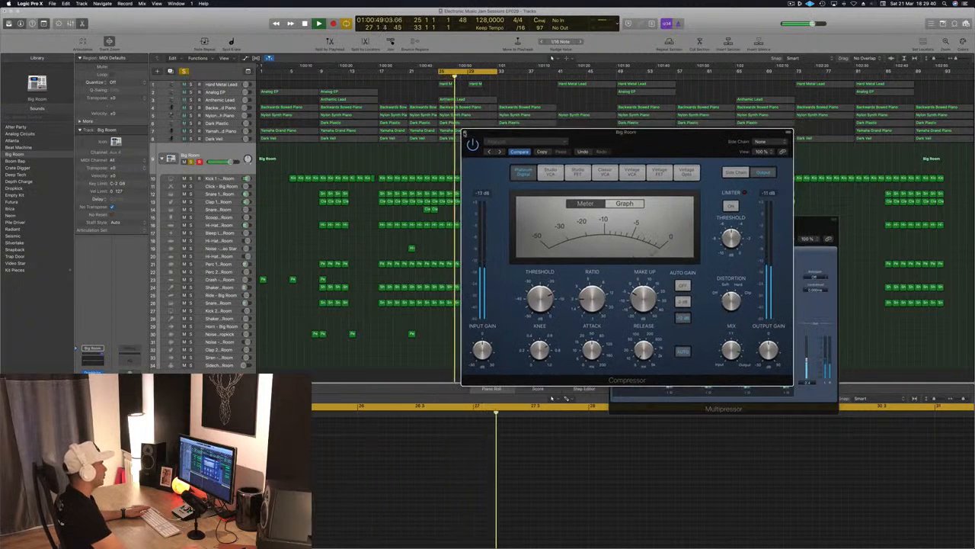
{"action": "left_click", "coordinate": [465, 133]}
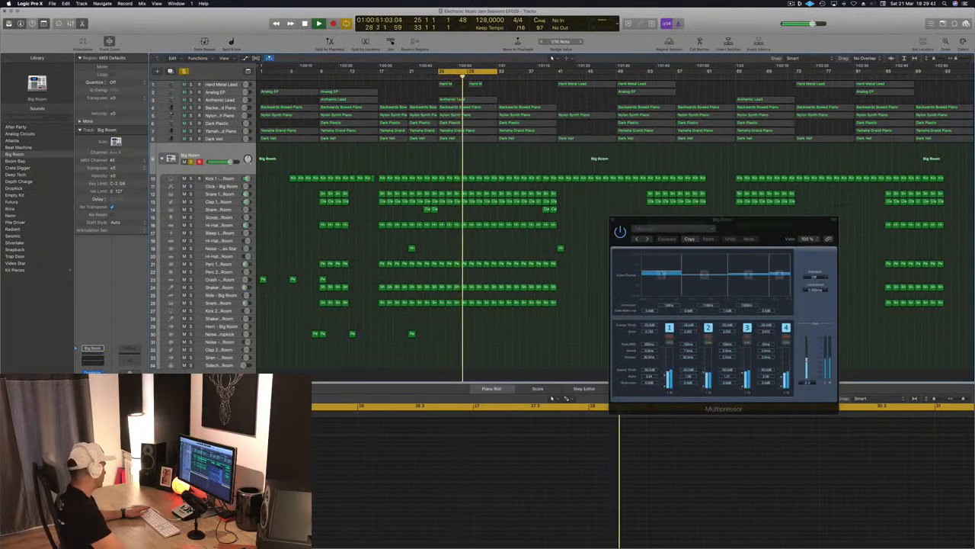
Review the AutoFilter settings on the Big Room track and close the plug-in.
{"action": "left_click", "coordinate": [93, 396]}
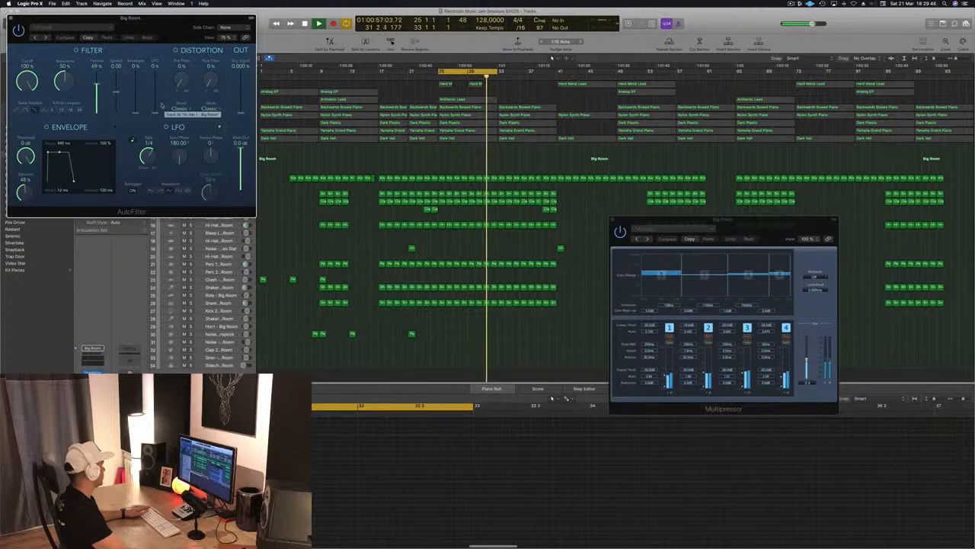
{"action": "left_click_drag", "start_coordinate": [118, 29], "coordinate": [471, 233]}
{"action": "left_click", "coordinate": [307, 228]}
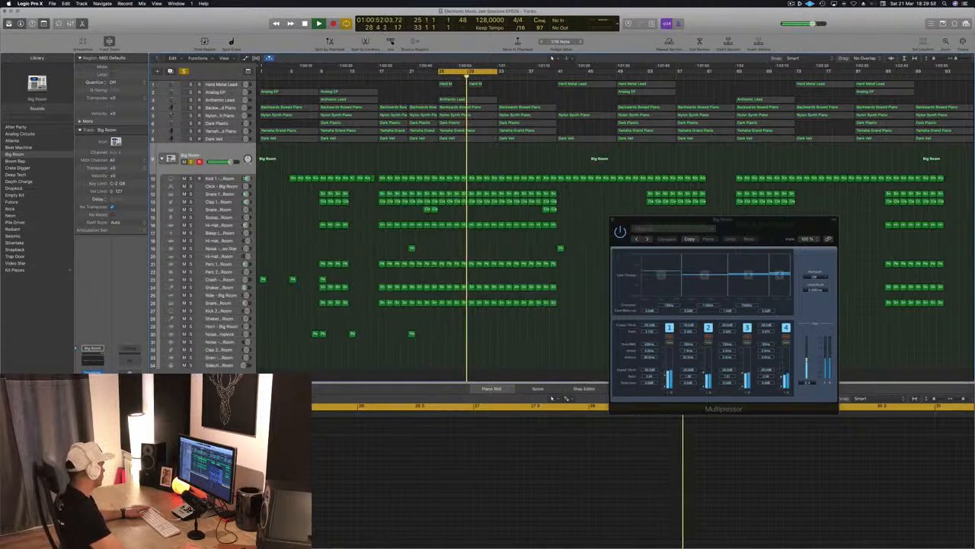
Set the left output mix of the Big Room track's Stereo Delay to 0% and close the plug-in.
{"action": "left_click", "coordinate": [93, 400]}
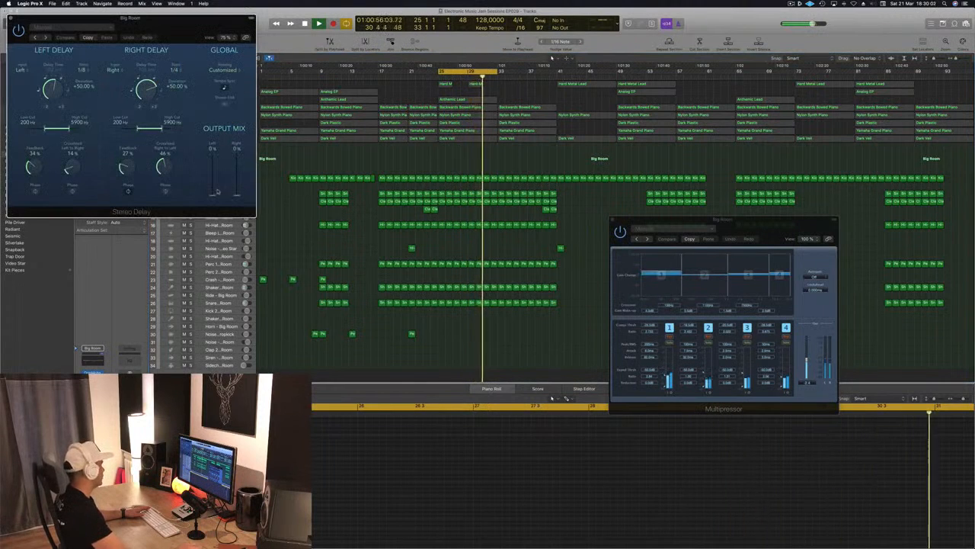
{"action": "mouse_move", "coordinate": [213, 195]}
{"action": "left_mouse_down"}
{"action": "mouse_move", "coordinate": [214, 156]}
{"action": "mouse_move", "coordinate": [213, 206]}
{"action": "left_mouse_up"}
{"action": "left_click_drag", "start_coordinate": [141, 33], "coordinate": [183, 39]}
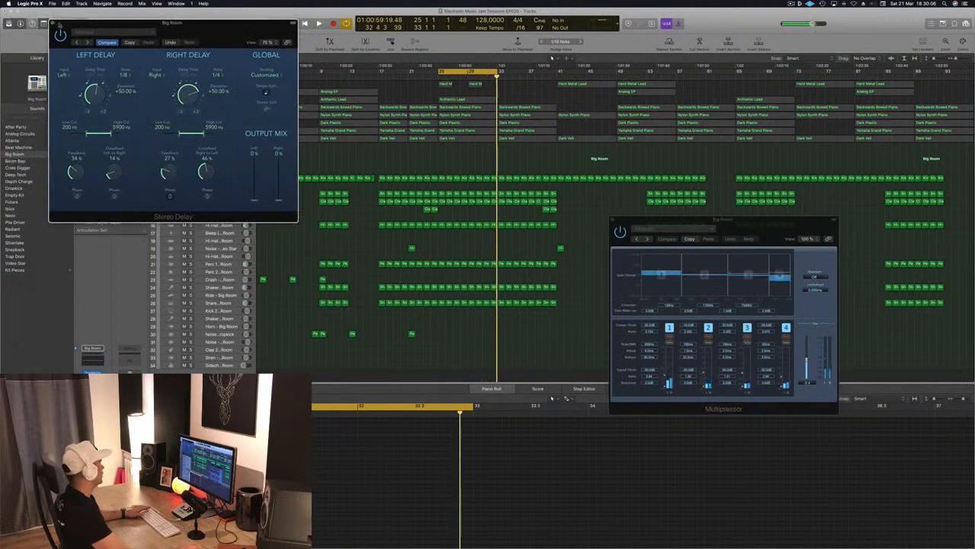
{"action": "left_click", "coordinate": [52, 24]}
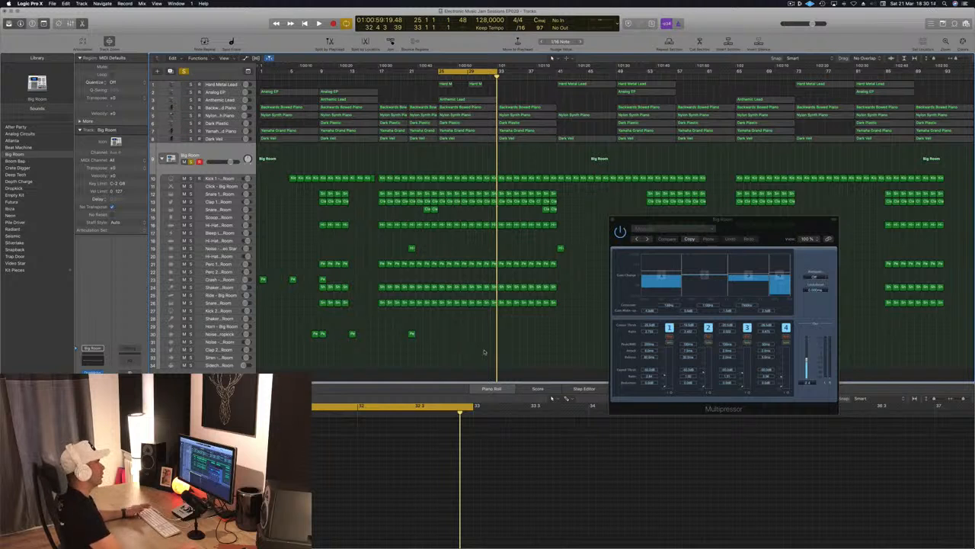
Resume playback of the loop and solo the Dark Plastic track together with the Big Room drums.
{"action": "key", "text": "space"}
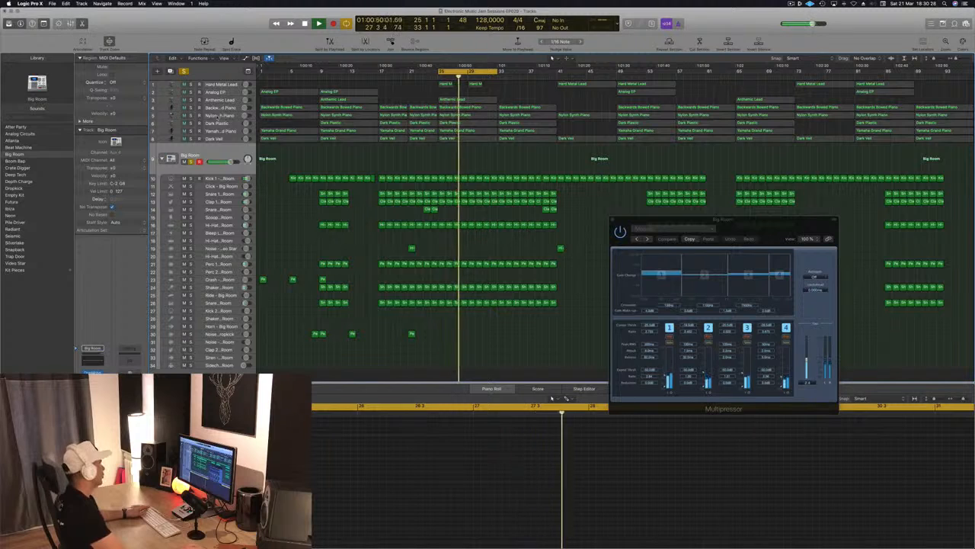
{"action": "left_click", "coordinate": [228, 115]}
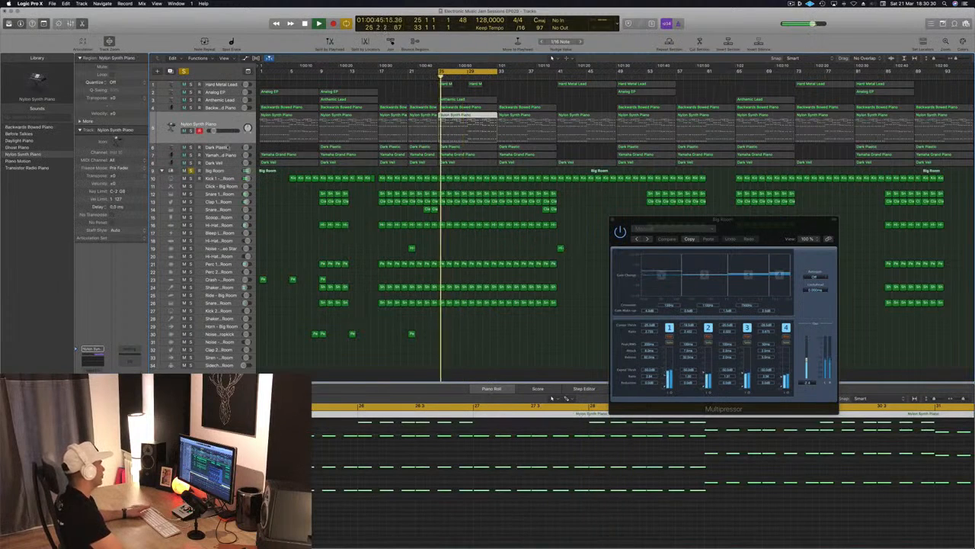
{"action": "left_click", "coordinate": [227, 147]}
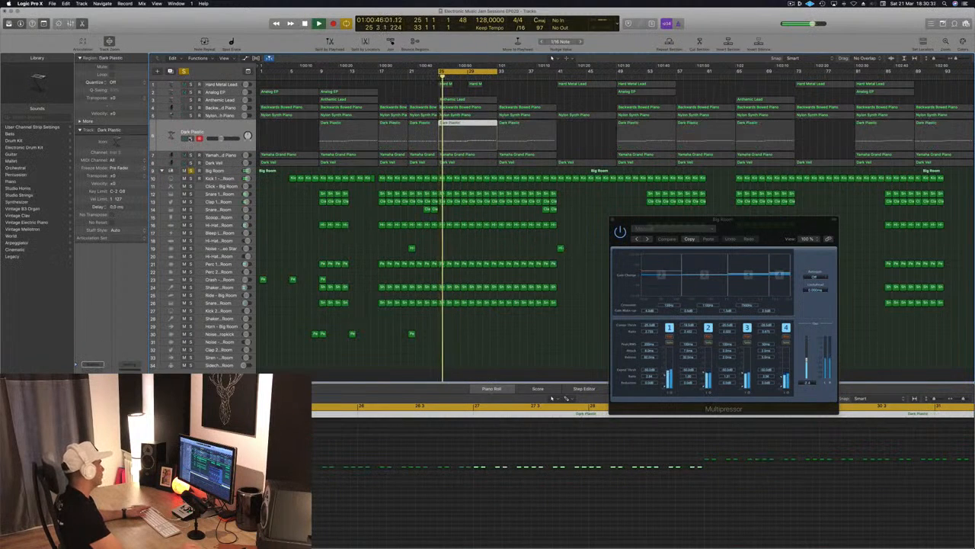
{"action": "left_click", "coordinate": [183, 138]}
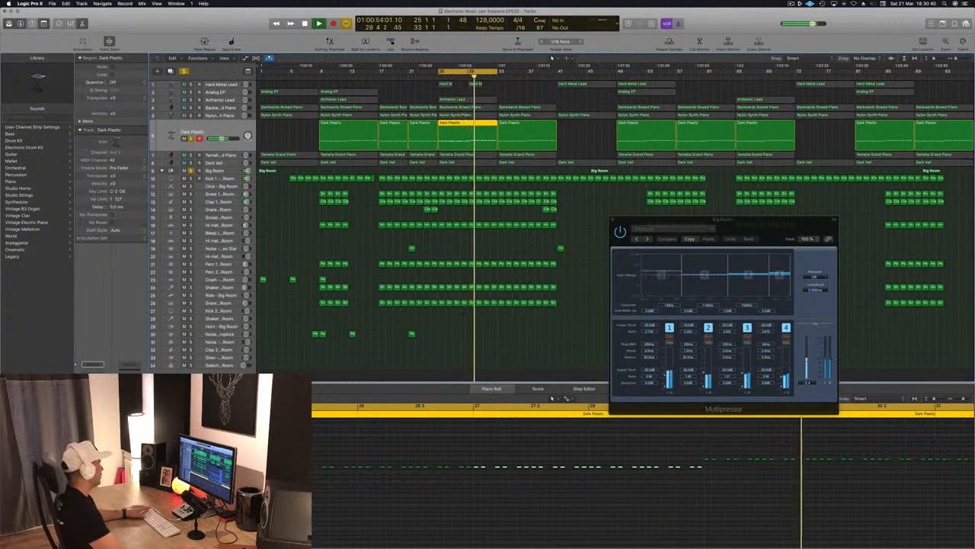
Set the Dark Plastic track's Compressor to the Vintage Opto model with a threshold of -25.5 dB, and close it.
{"action": "left_click", "coordinate": [93, 412]}
{"action": "left_click_drag", "start_coordinate": [170, 18], "coordinate": [352, 82]}
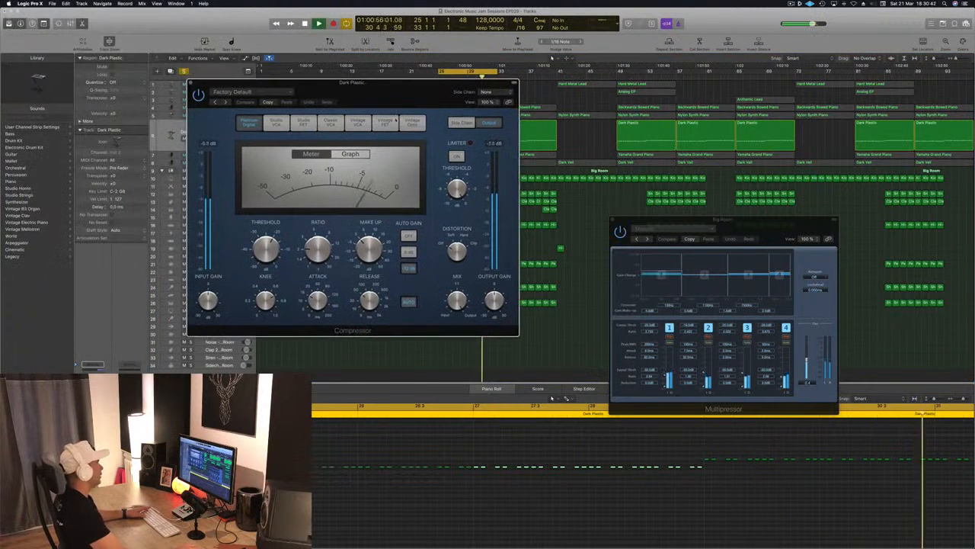
{"action": "left_click", "coordinate": [385, 122]}
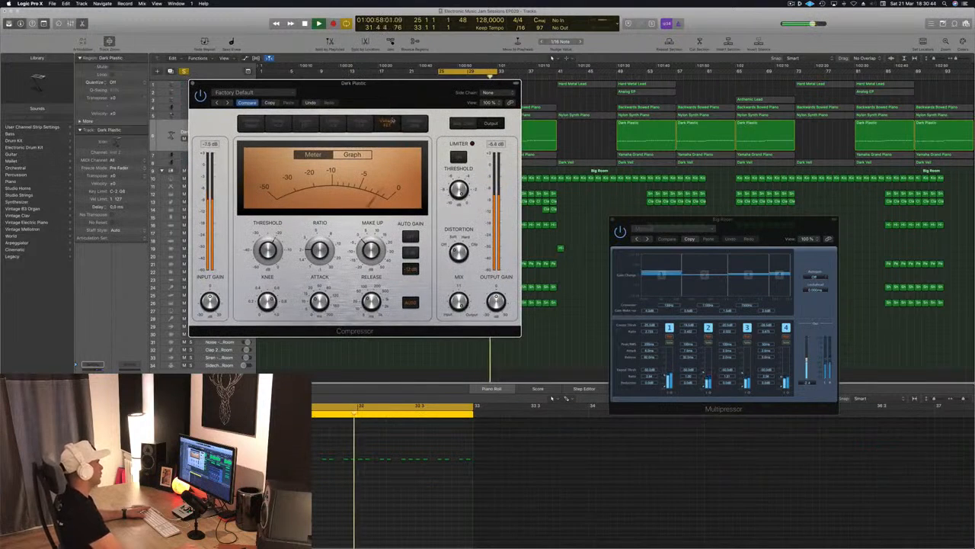
{"action": "left_click", "coordinate": [412, 123]}
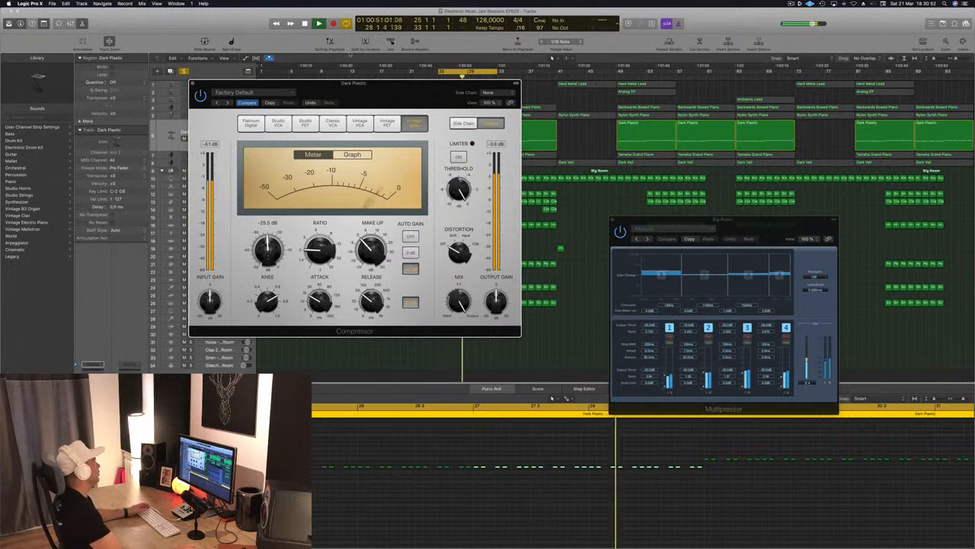
{"action": "left_click_drag", "start_coordinate": [253, 85], "coordinate": [264, 84]}
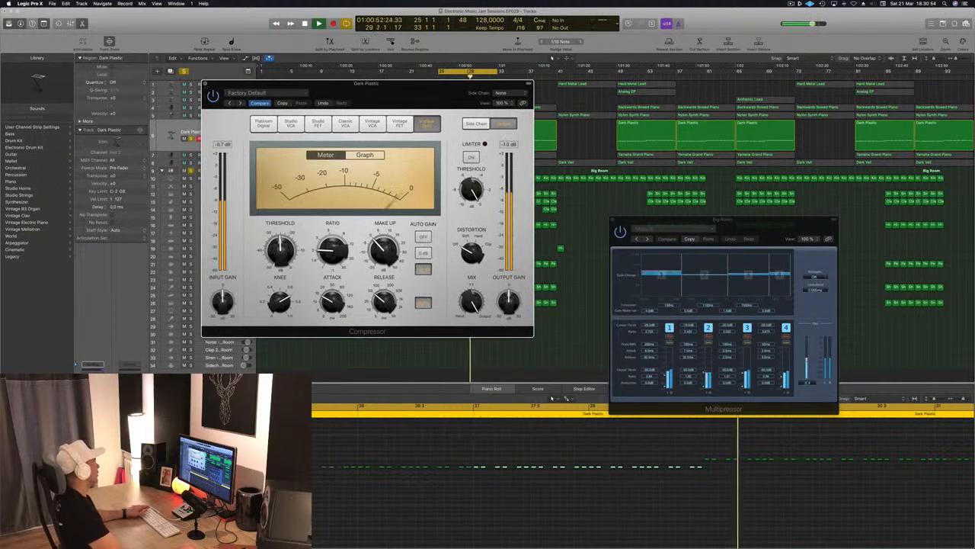
{"action": "left_click", "coordinate": [205, 83]}
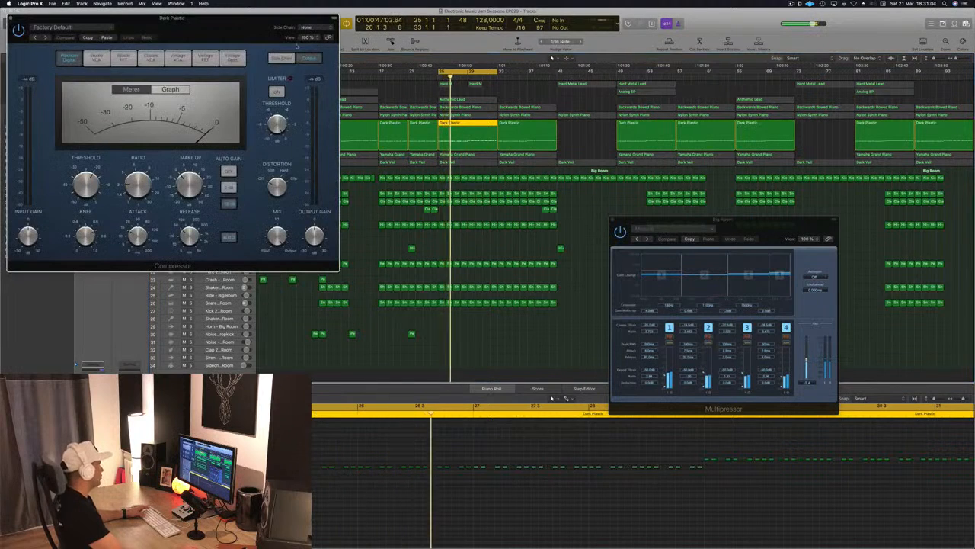
Place the Dark Plastic track's Platinum Digital Compressor clear of the track list and inspect its Side Chain source options.
{"action": "left_click_drag", "start_coordinate": [201, 30], "coordinate": [705, 207]}
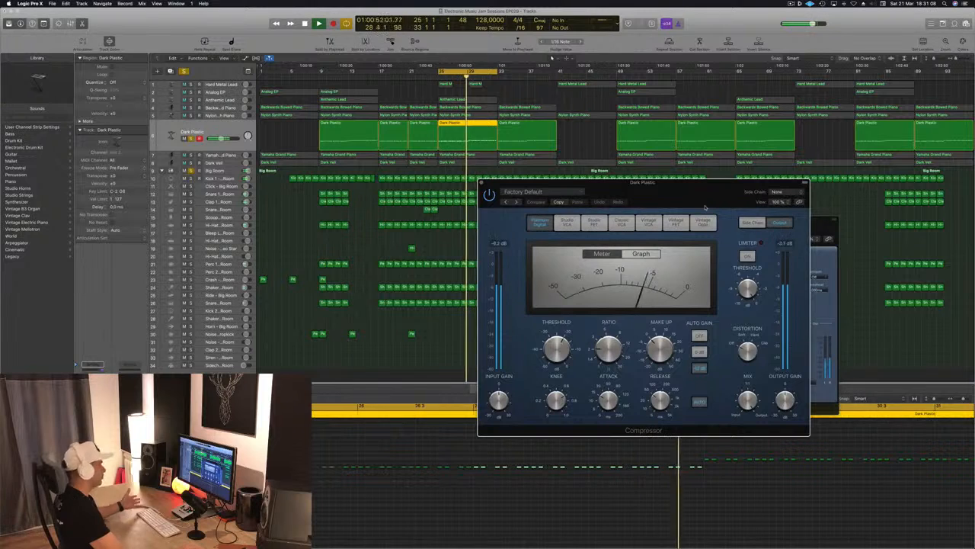
{"action": "left_click_drag", "start_coordinate": [731, 193], "coordinate": [701, 193]}
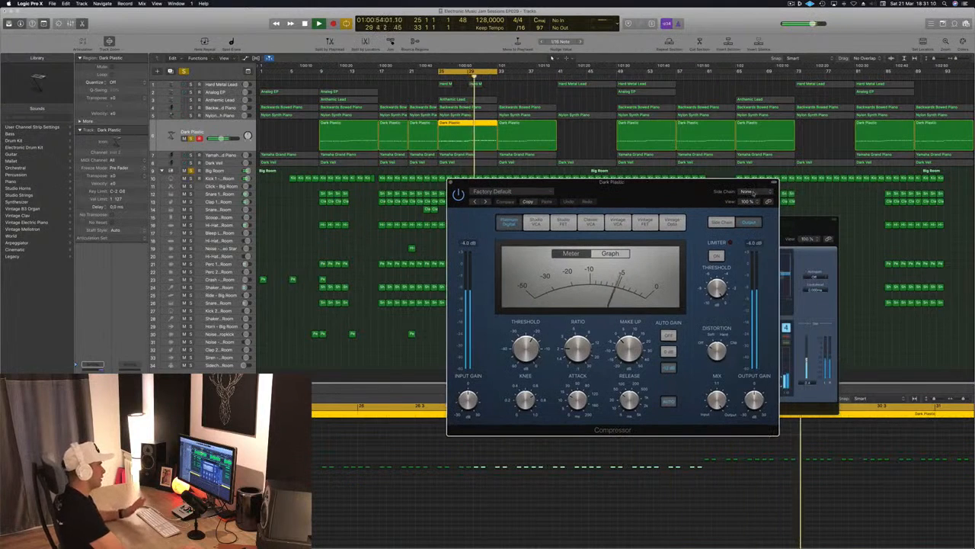
{"action": "left_click", "coordinate": [753, 192]}
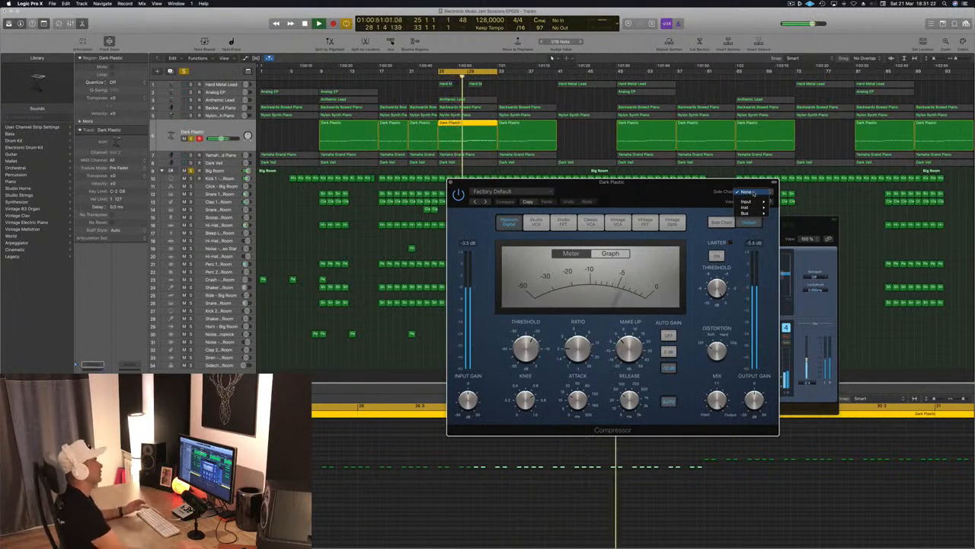
{"action": "left_click", "coordinate": [751, 193]}
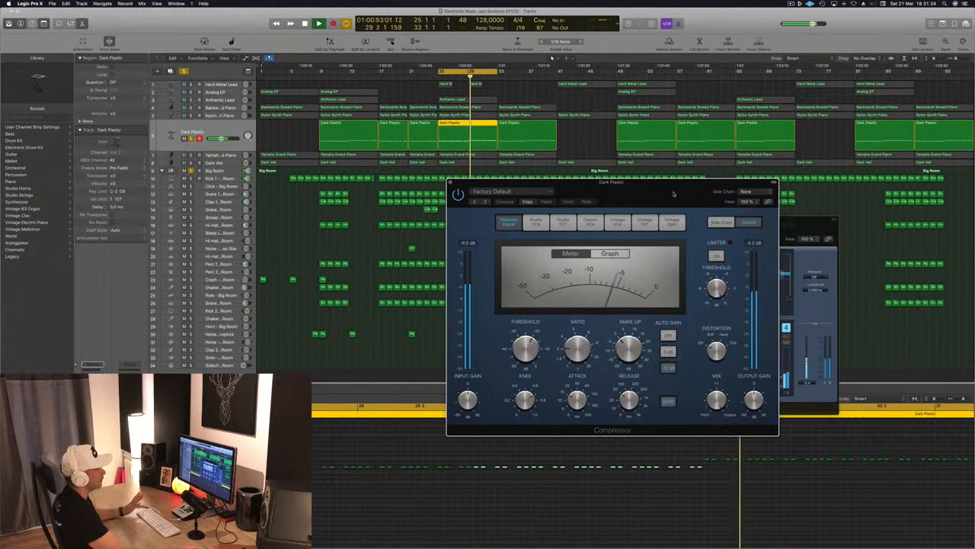
Set the side-chain source of the Dark Plastic track's Compressor to Bus 12 (Sidechain Trigger - Big Room).
{"action": "left_click", "coordinate": [755, 194]}
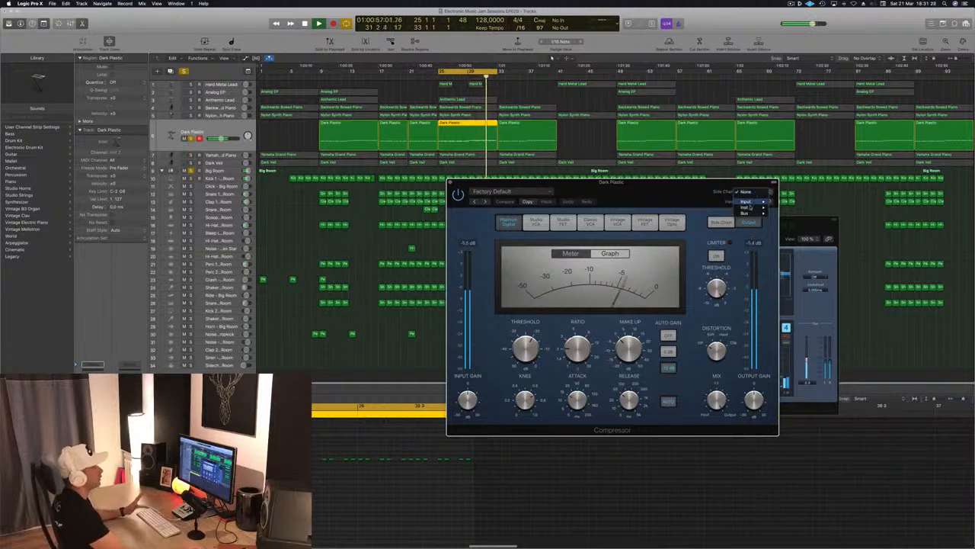
{"action": "mouse_move", "coordinate": [752, 214]}
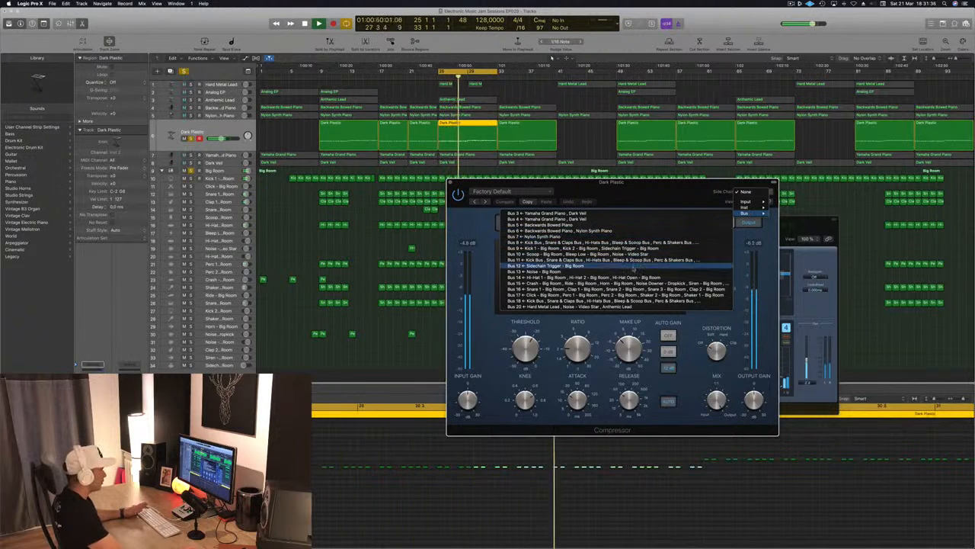
{"action": "left_click", "coordinate": [596, 268]}
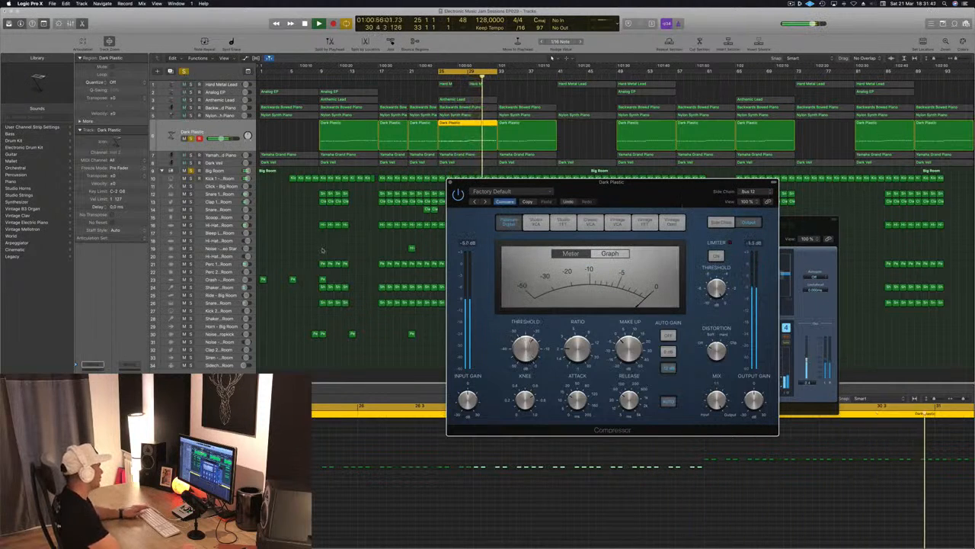
Copy the Kick 1 regions onto the Sidechain Trigger track starting at bar 1 and duplicate them continuously along the arrangement.
{"action": "left_click_drag", "start_coordinate": [353, 185], "coordinate": [263, 365]}
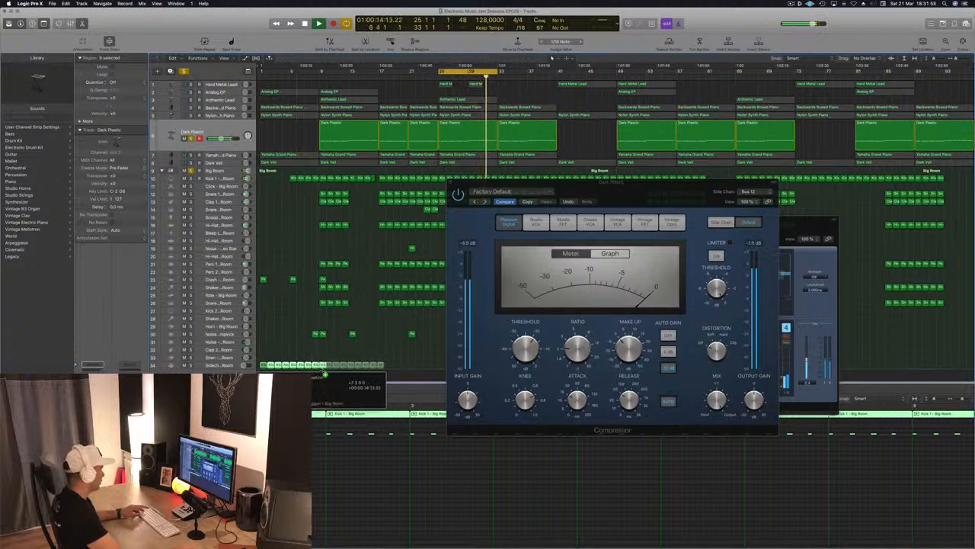
{"action": "left_click_drag", "start_coordinate": [642, 185], "coordinate": [870, 193]}
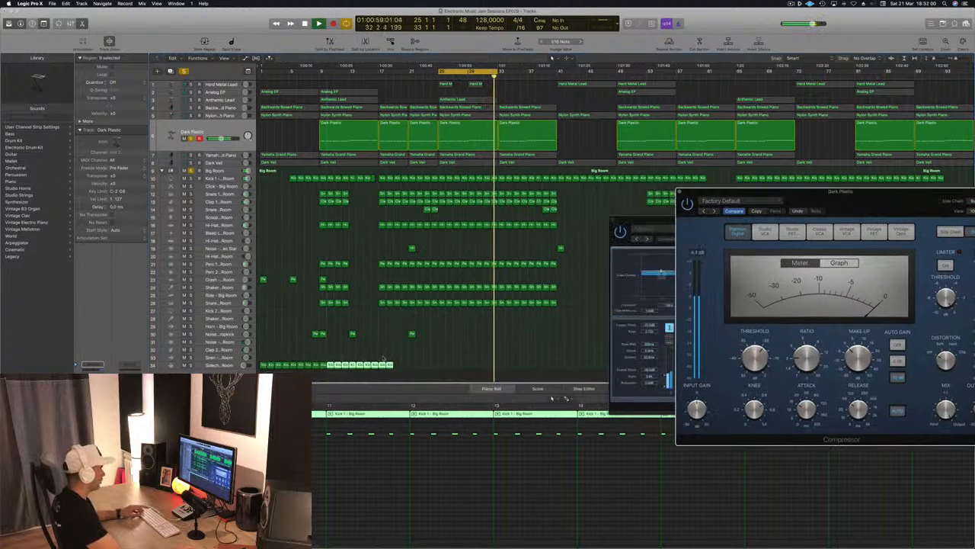
{"action": "left_click_drag", "start_coordinate": [262, 363], "coordinate": [396, 370]}
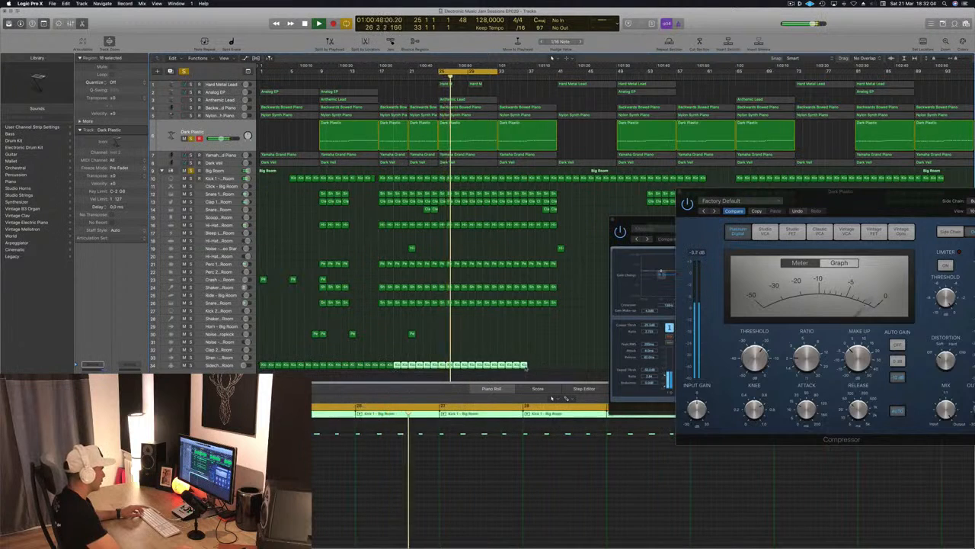
{"action": "mouse_move", "coordinate": [541, 371]}
{"action": "left_mouse_down"}
{"action": "mouse_move", "coordinate": [290, 375]}
{"action": "mouse_move", "coordinate": [264, 367]}
{"action": "mouse_move", "coordinate": [533, 364]}
{"action": "left_mouse_up"}
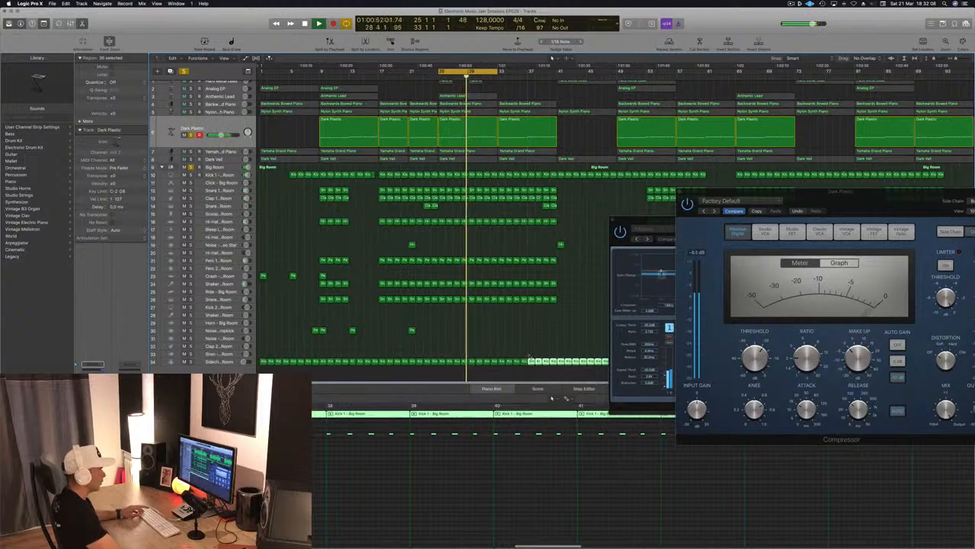
Reselect Bus 12 (Sidechain Trigger) as the Dark Plastic Compressor's side-chain source, adjust its threshold, set attack to 5.5 ms, and close it.
{"action": "left_click_drag", "start_coordinate": [868, 204], "coordinate": [675, 231]}
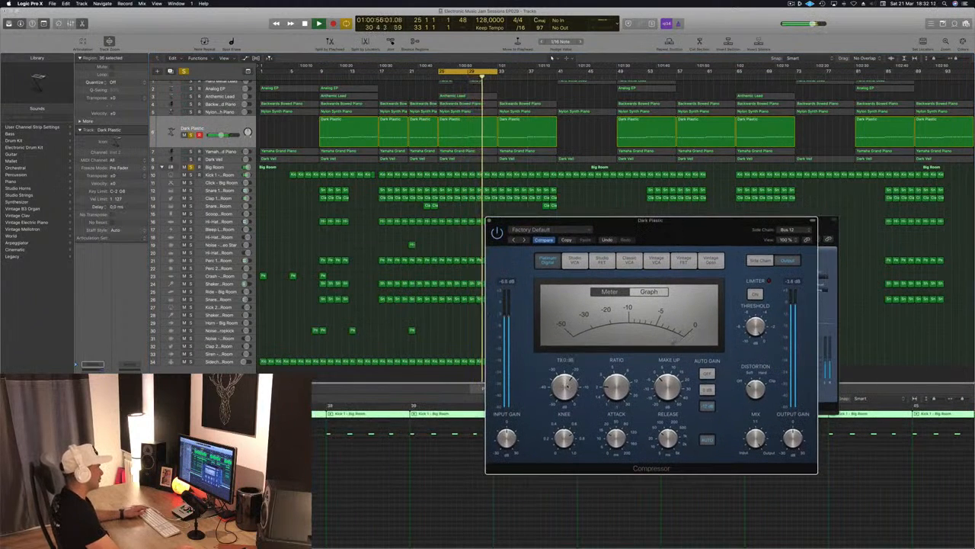
{"action": "left_click", "coordinate": [787, 229]}
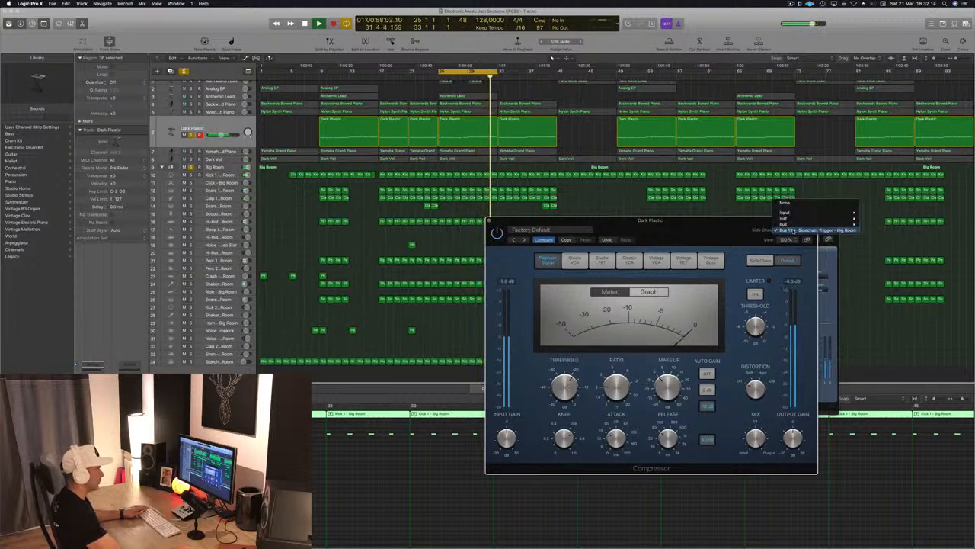
{"action": "left_click", "coordinate": [827, 230]}
{"action": "left_click_drag", "start_coordinate": [686, 220], "coordinate": [656, 140]}
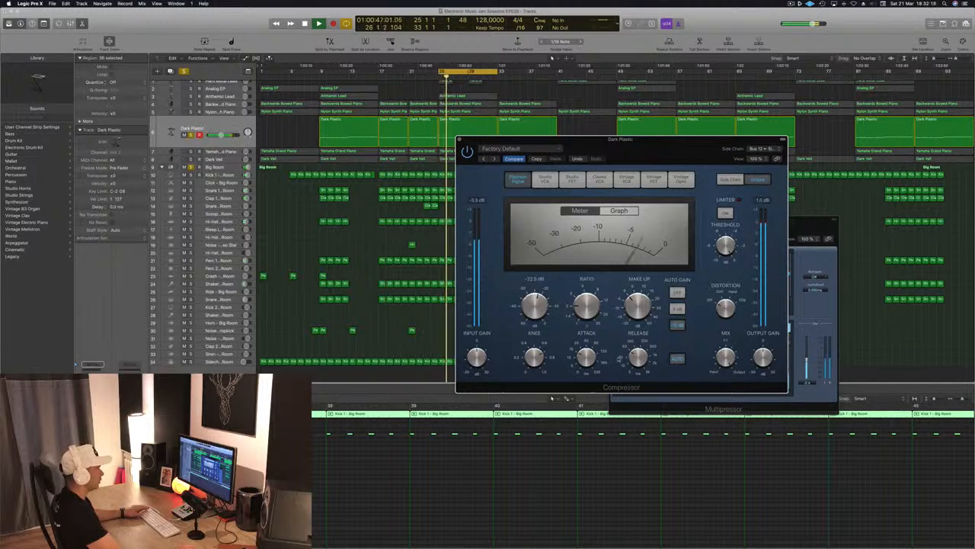
{"action": "mouse_move", "coordinate": [635, 373]}
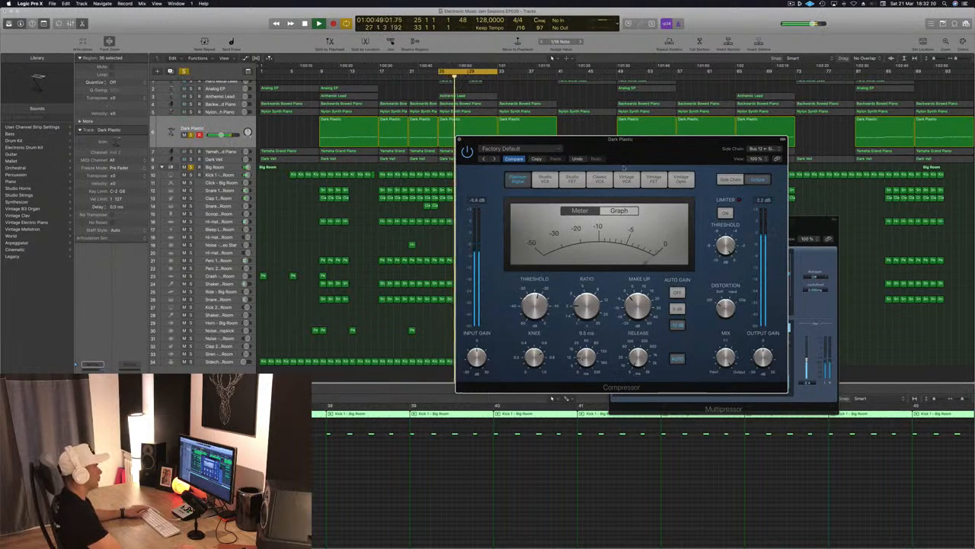
{"action": "left_click_drag", "start_coordinate": [643, 150], "coordinate": [574, 170]}
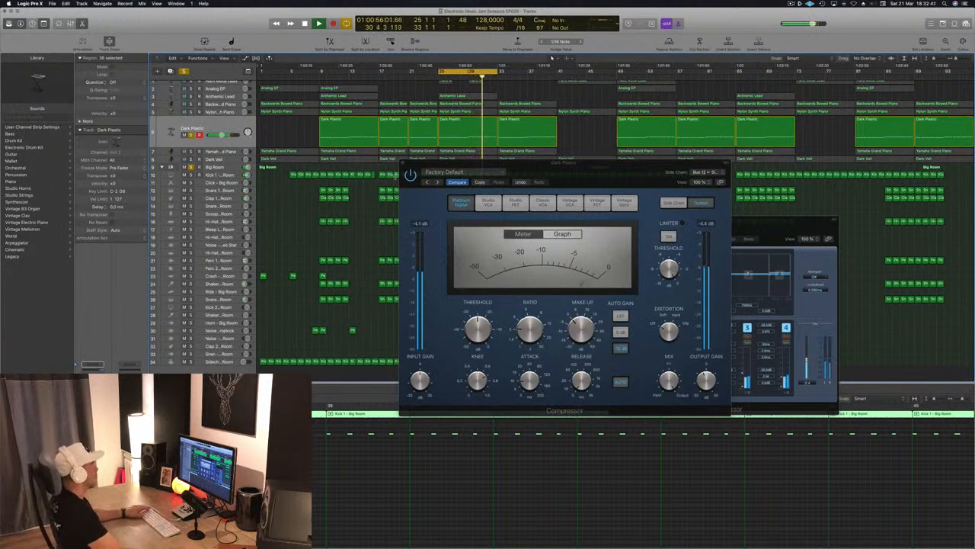
{"action": "left_click", "coordinate": [403, 163]}
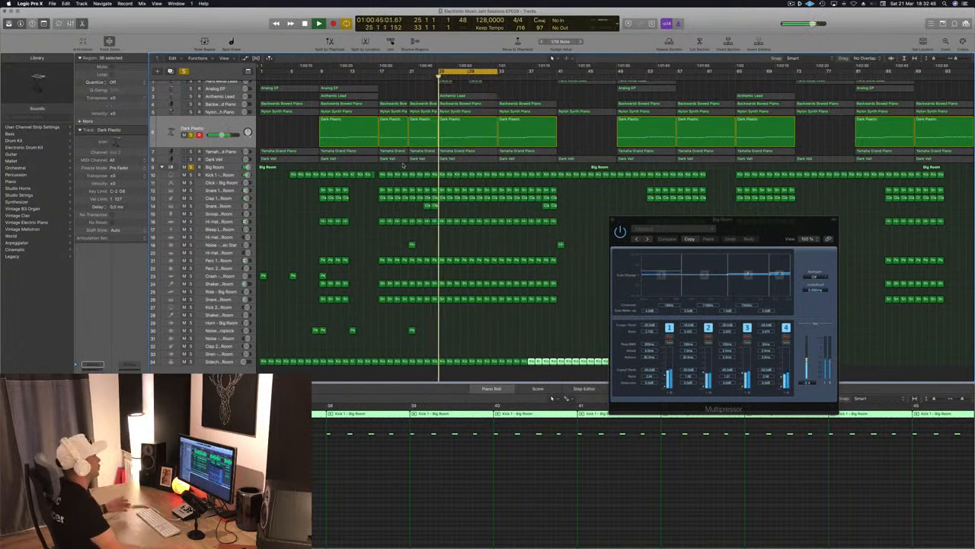
Select the Yamaha Grand Piano track and solo it together with the Big Room drums and Dark Plastic bass.
{"action": "scroll", "coordinate": [281, 129], "scroll_direction": "up", "scroll_amount": 1}
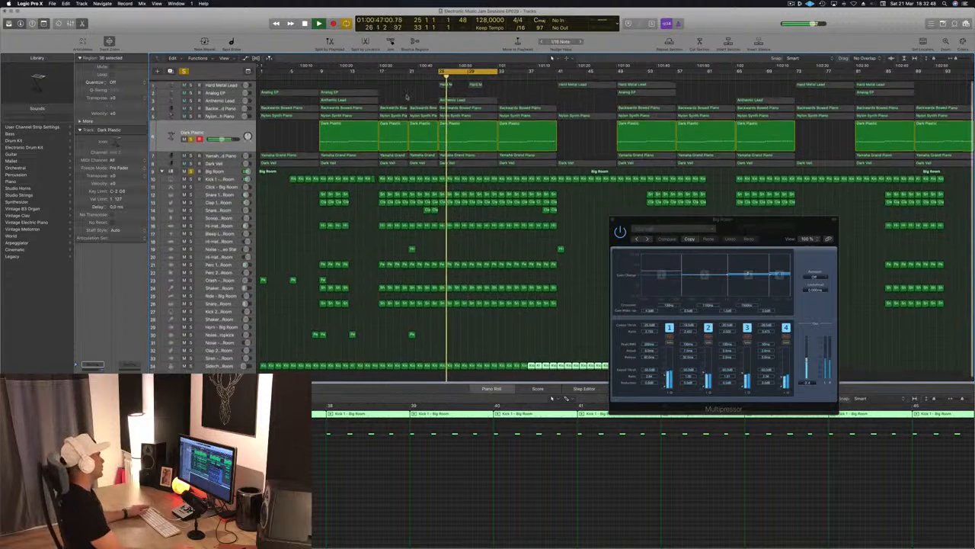
{"action": "left_click", "coordinate": [221, 155]}
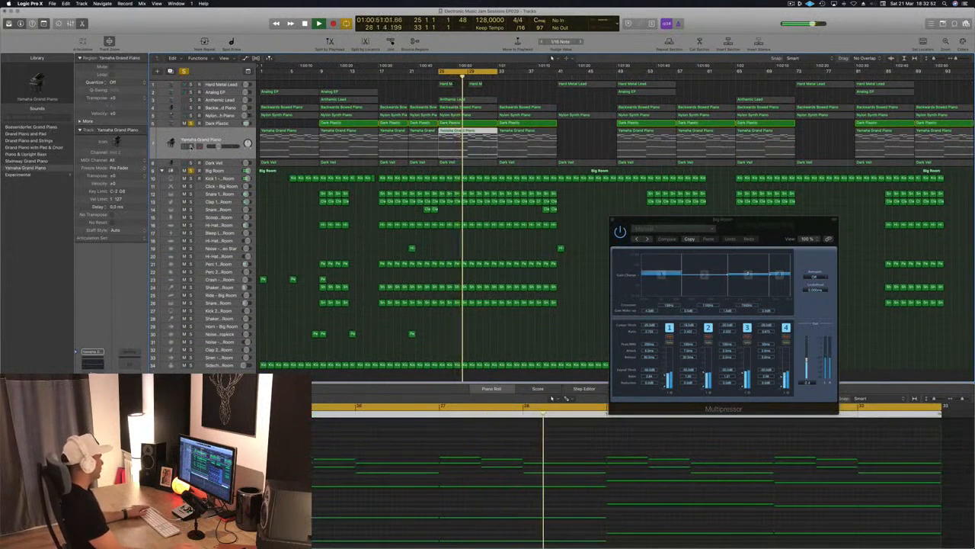
{"action": "left_click", "coordinate": [227, 140]}
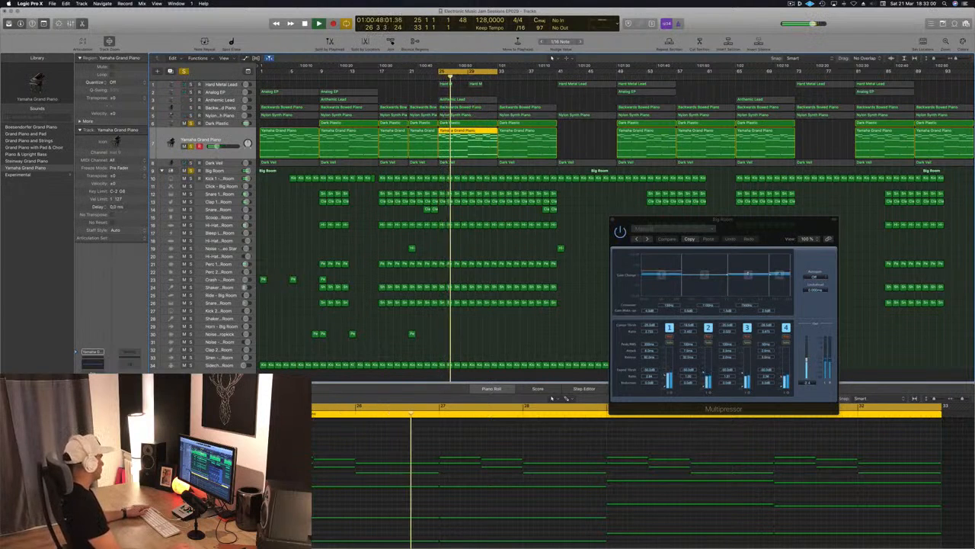
Enable a 24 dB/Oct low cut slightly above 100 Hz in the Yamaha Grand Piano's Channel EQ, close it, and unsolo the track.
{"action": "left_click", "coordinate": [92, 363]}
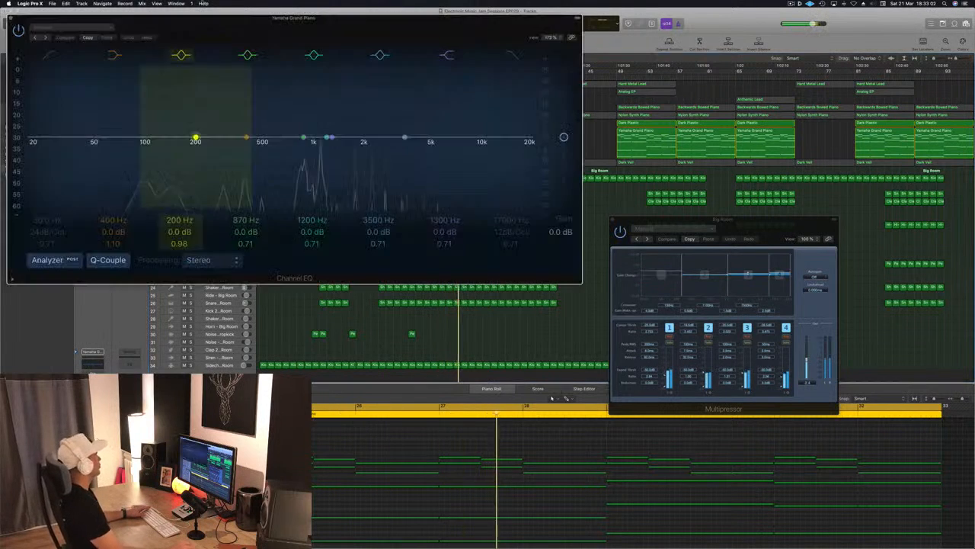
{"action": "left_click_drag", "start_coordinate": [128, 28], "coordinate": [293, 36]}
{"action": "left_click", "coordinate": [211, 63]}
{"action": "left_click_drag", "start_coordinate": [195, 105], "coordinate": [304, 150]}
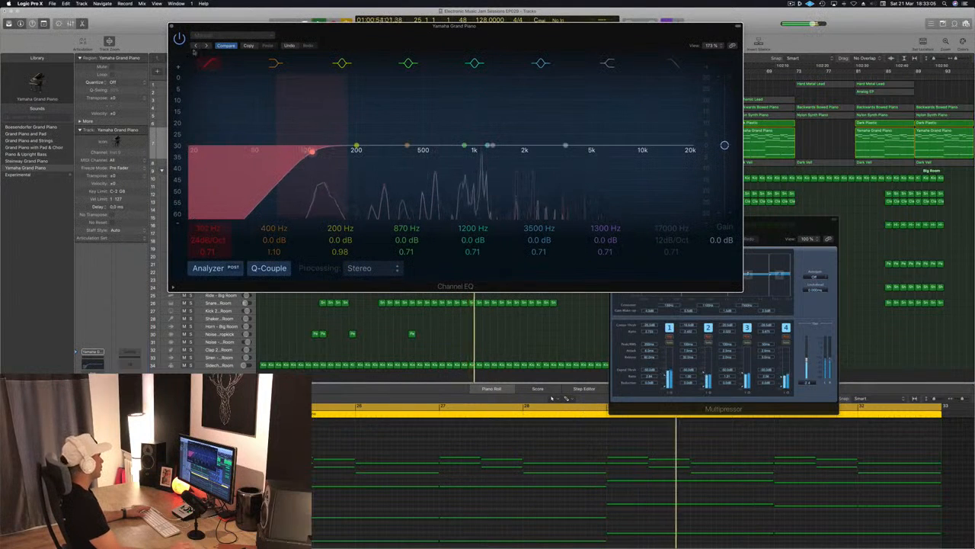
{"action": "left_click", "coordinate": [174, 28]}
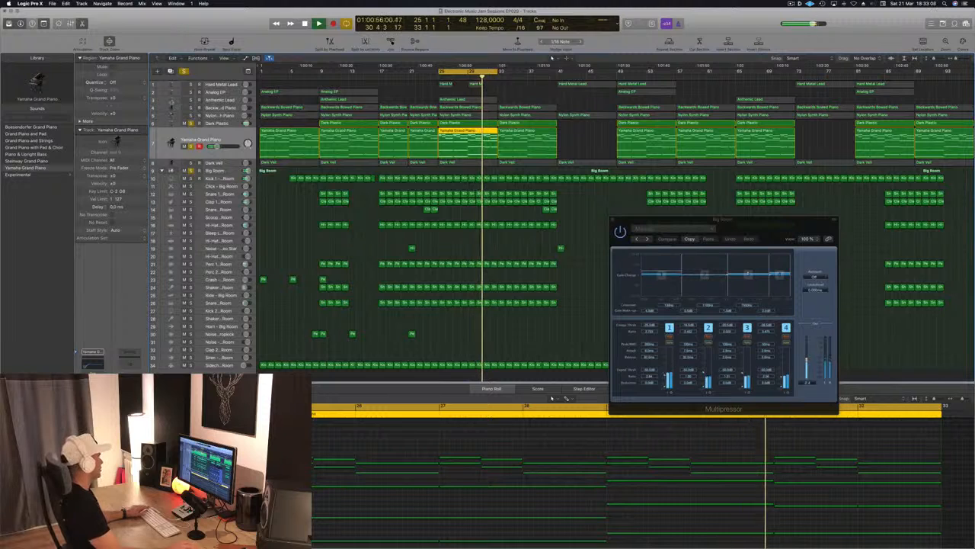
{"action": "left_click", "coordinate": [192, 146]}
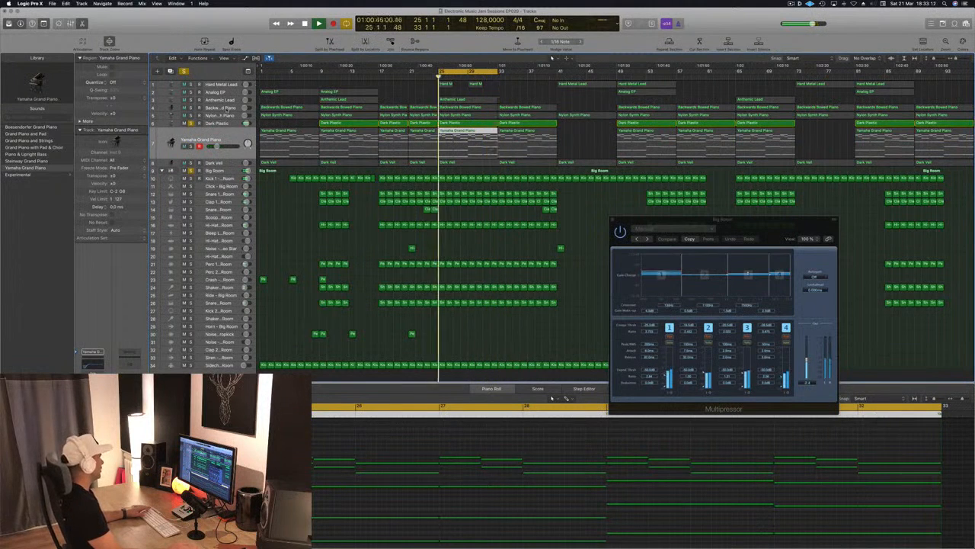
Solo the Nylon Synth Piano track and set its Compressor's side-chain source to Bus 12 (Sidechain Trigger - Big Room).
{"action": "left_click", "coordinate": [222, 116]}
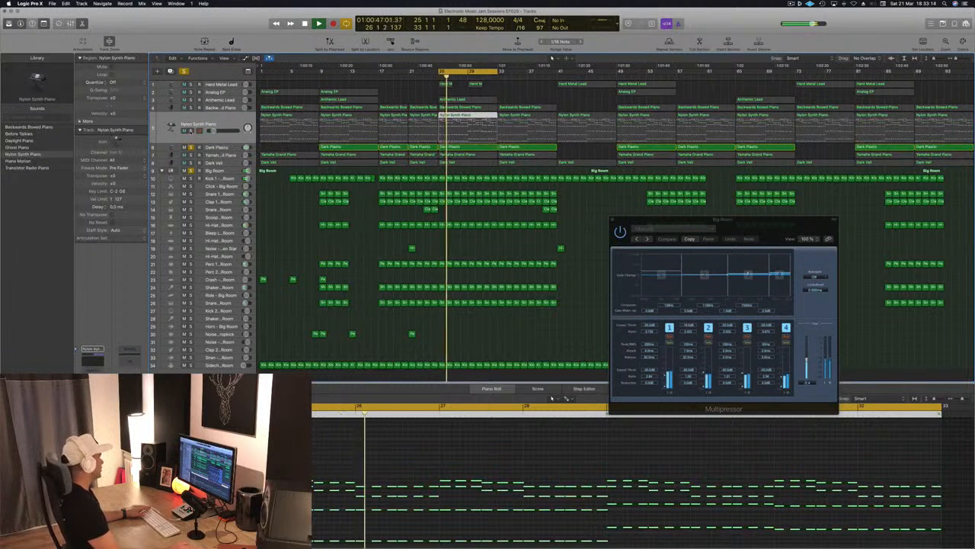
{"action": "left_click", "coordinate": [192, 131]}
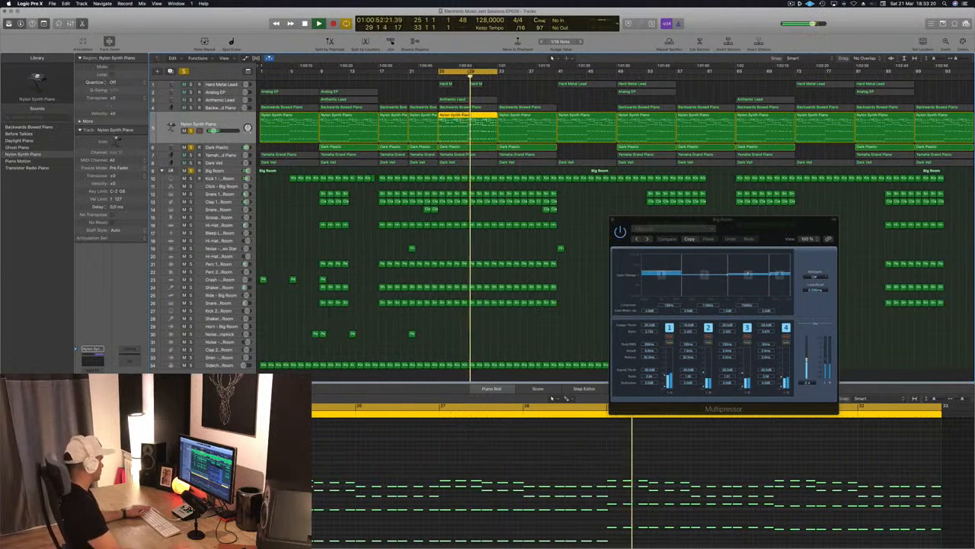
{"action": "left_click", "coordinate": [93, 394]}
{"action": "left_click_drag", "start_coordinate": [217, 18], "coordinate": [329, 54]}
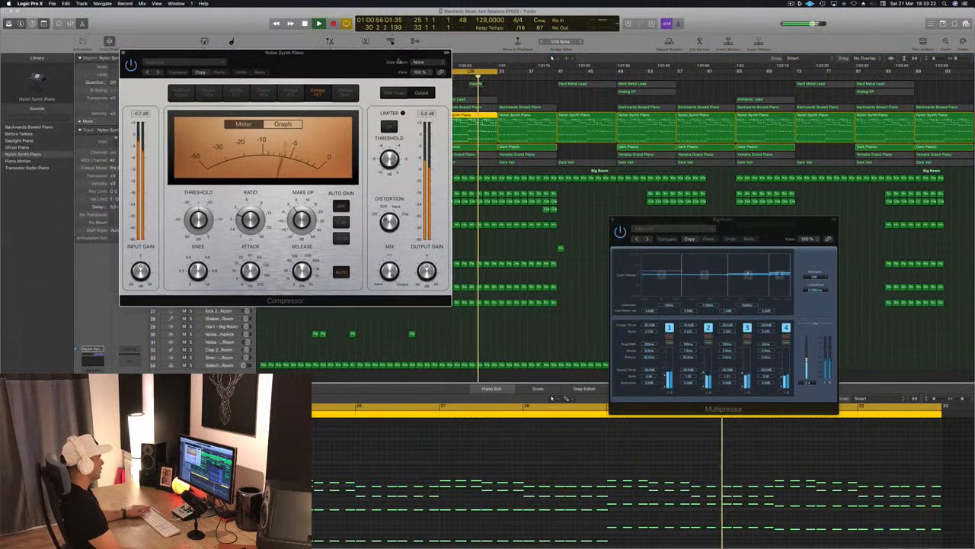
{"action": "left_click", "coordinate": [424, 62]}
{"action": "mouse_move", "coordinate": [417, 83]}
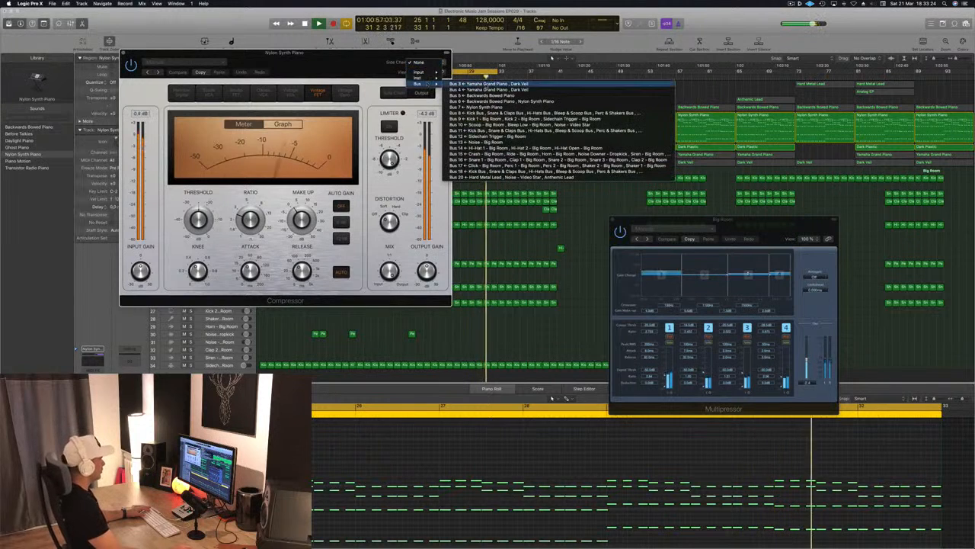
{"action": "left_click", "coordinate": [503, 136]}
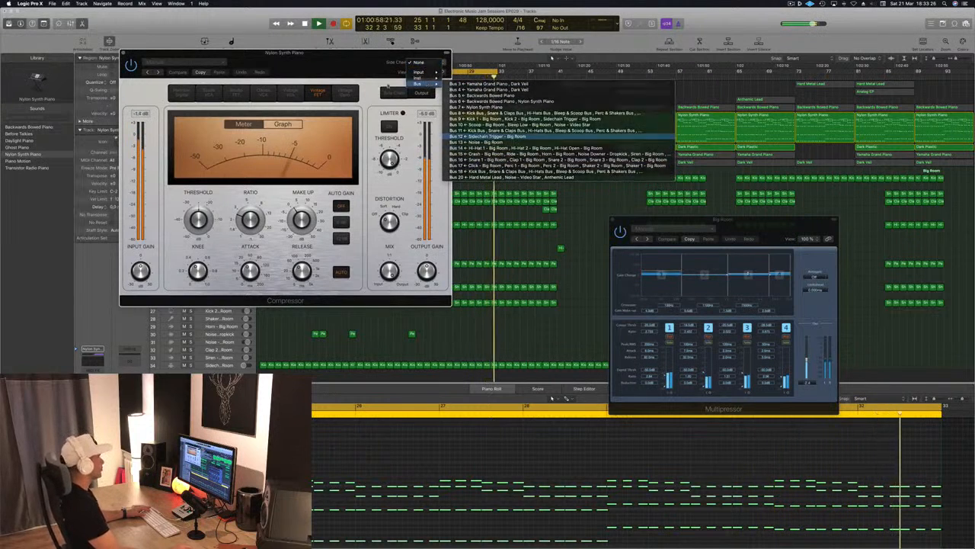
Lower the Nylon Synth Piano Compressor's output gain to about -2 dB, audition it clear of the track list, and close the plug-in.
{"action": "left_click_drag", "start_coordinate": [361, 66], "coordinate": [386, 84]}
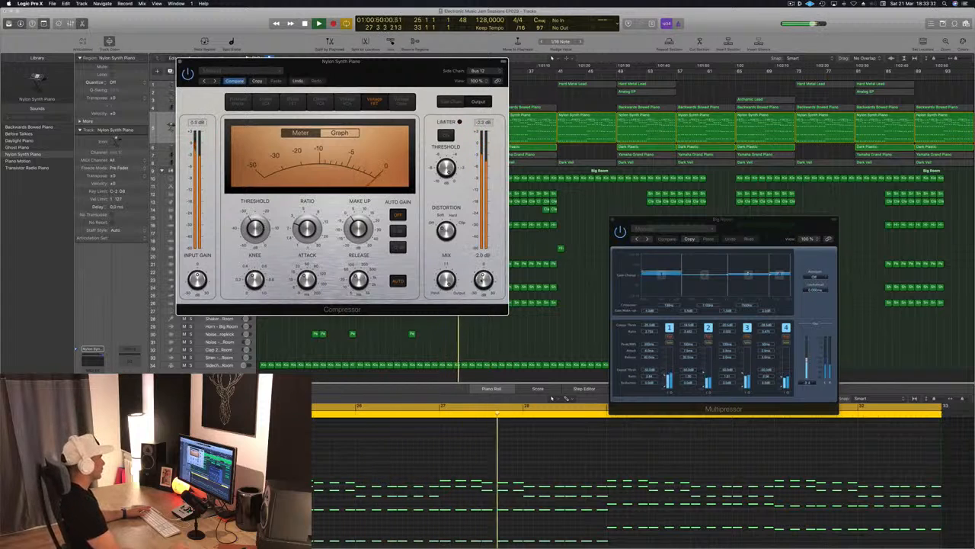
{"action": "left_click_drag", "start_coordinate": [410, 74], "coordinate": [778, 109]}
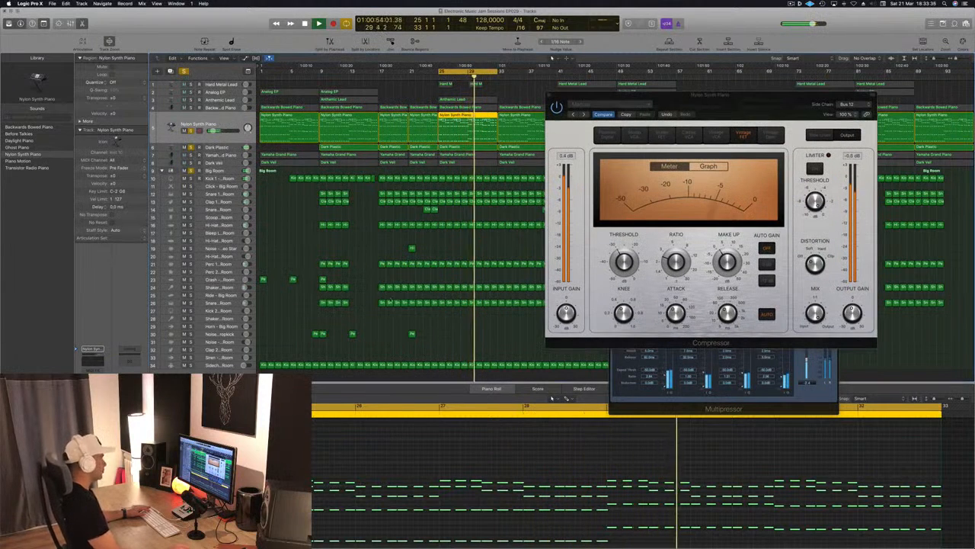
{"action": "left_click_drag", "start_coordinate": [663, 94], "coordinate": [675, 98]}
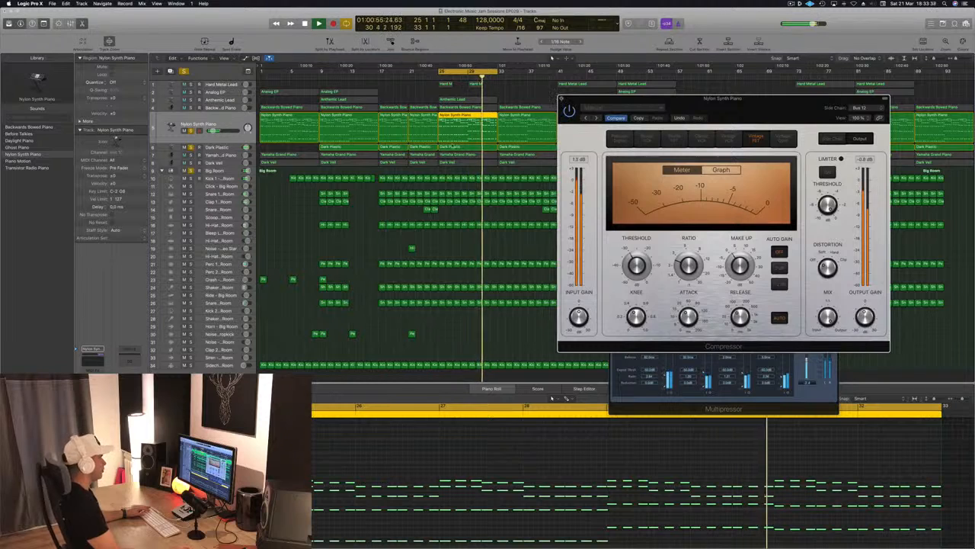
{"action": "left_click", "coordinate": [562, 99]}
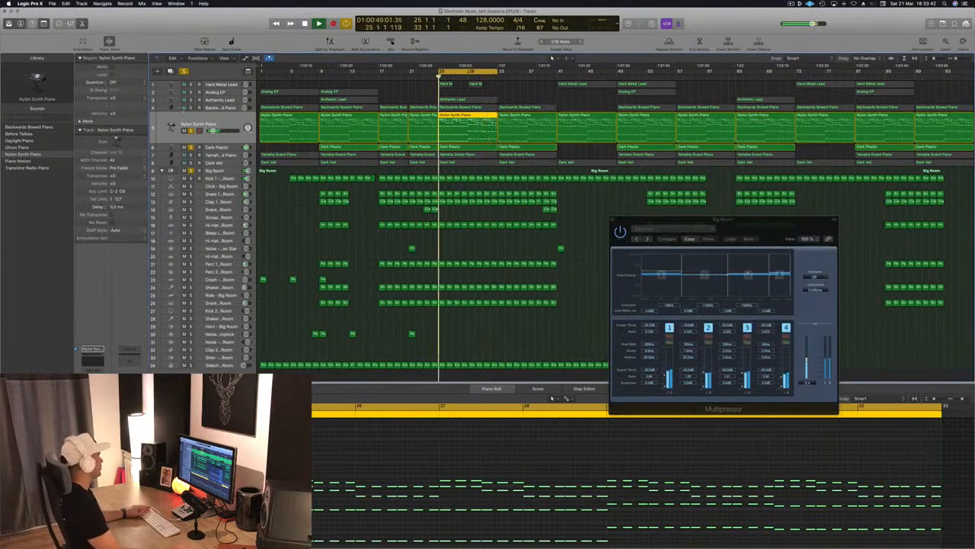
Solo the Backwards Bowed Piano track and set its Compressor's side-chain source to Bus 12 (Sidechain Trigger - Big Room).
{"action": "left_click", "coordinate": [230, 108]}
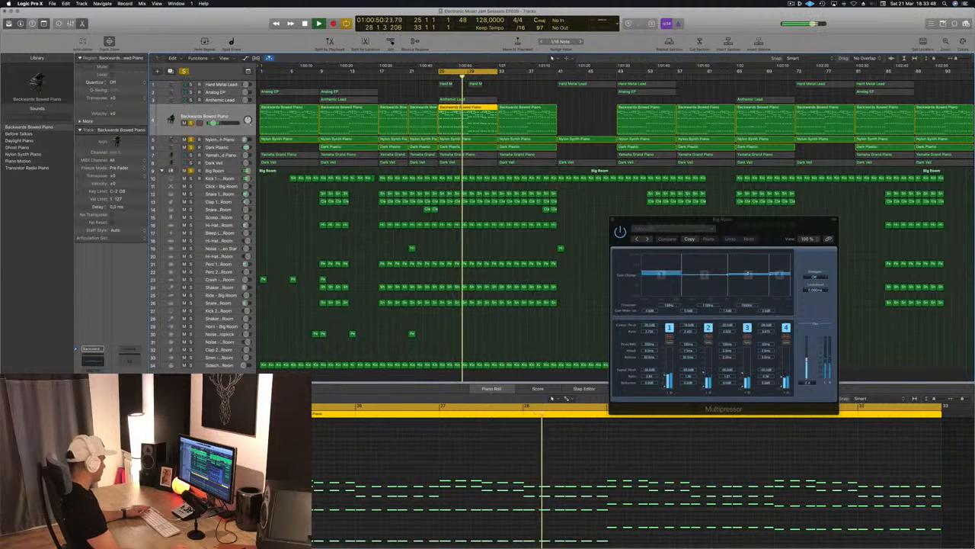
{"action": "left_click", "coordinate": [92, 398]}
{"action": "left_click_drag", "start_coordinate": [229, 17], "coordinate": [384, 35]}
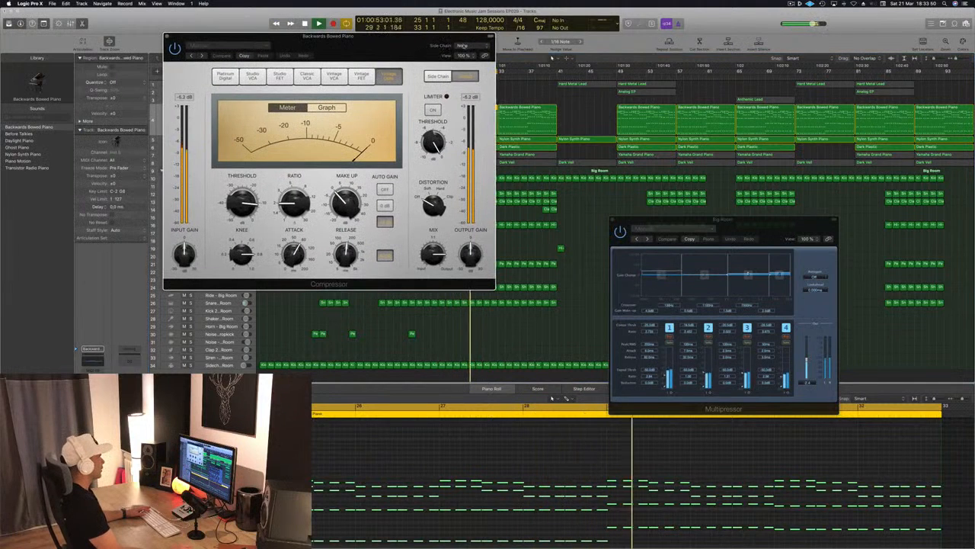
{"action": "left_click", "coordinate": [461, 46]}
{"action": "mouse_move", "coordinate": [461, 67]}
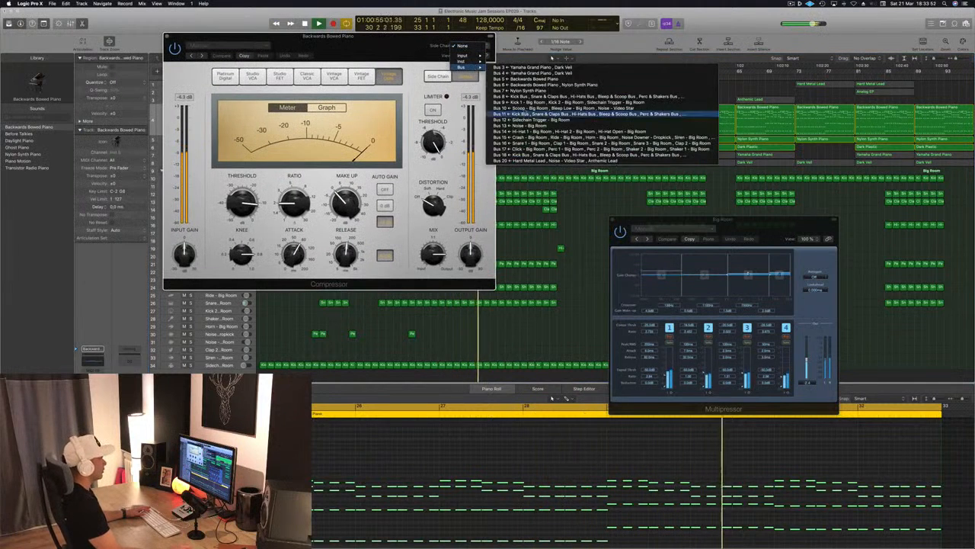
{"action": "left_click", "coordinate": [537, 120]}
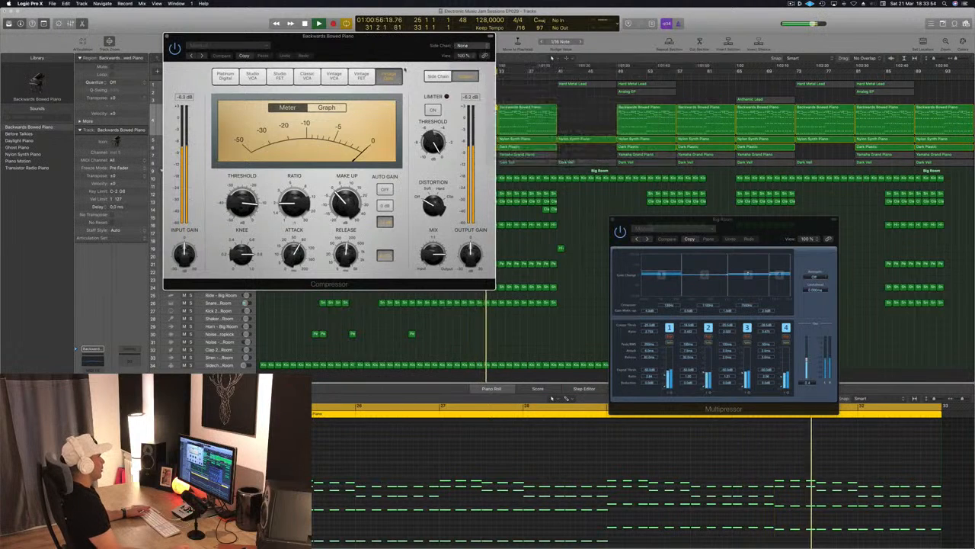
Set the Backwards Bowed Piano Compressor's threshold to -5.5 dB and check its side-chain source with the plug-in clear of the track list.
{"action": "left_click_drag", "start_coordinate": [419, 36], "coordinate": [585, 28]}
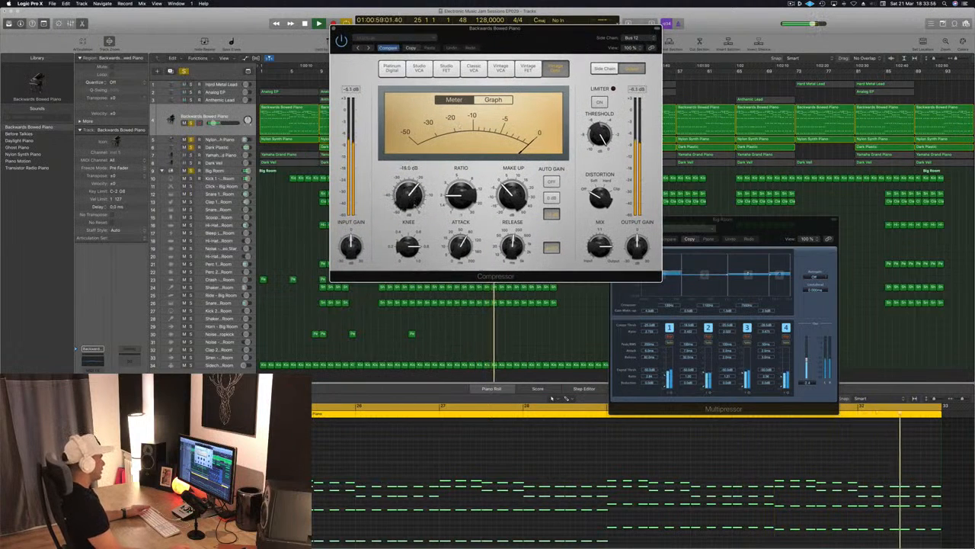
{"action": "mouse_move", "coordinate": [409, 196]}
{"action": "left_mouse_down"}
{"action": "mouse_move", "coordinate": [411, 214]}
{"action": "mouse_move", "coordinate": [417, 178]}
{"action": "left_mouse_up"}
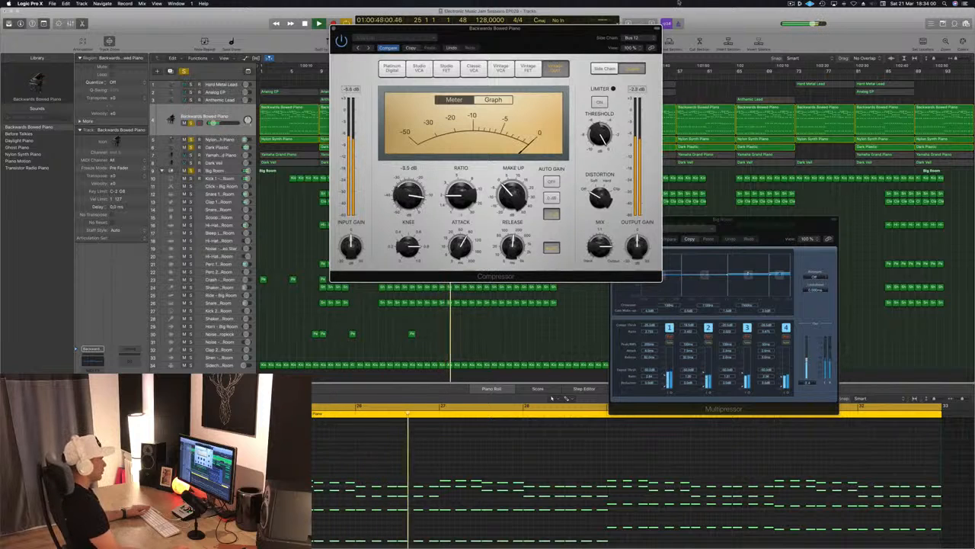
{"action": "left_click", "coordinate": [640, 42]}
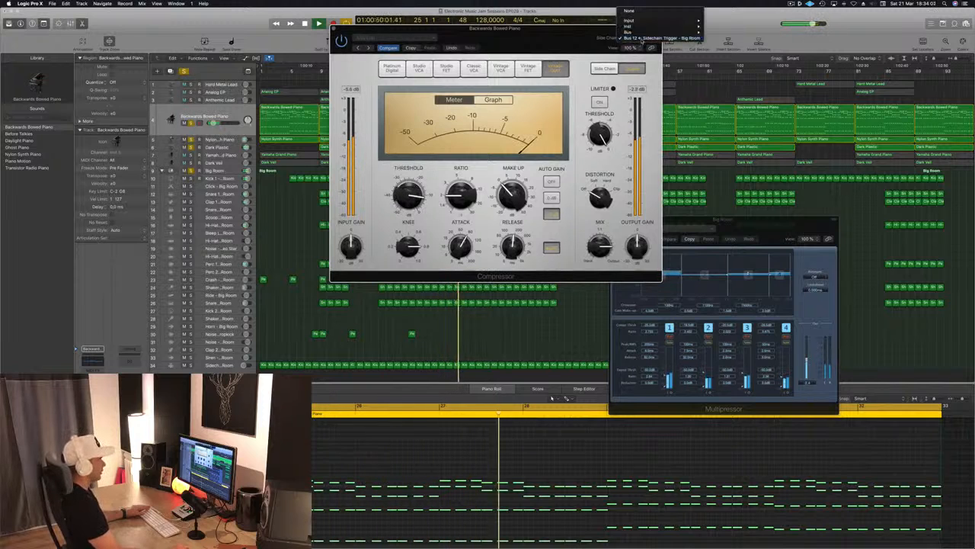
{"action": "left_click", "coordinate": [577, 35]}
{"action": "left_click_drag", "start_coordinate": [576, 35], "coordinate": [618, 26]}
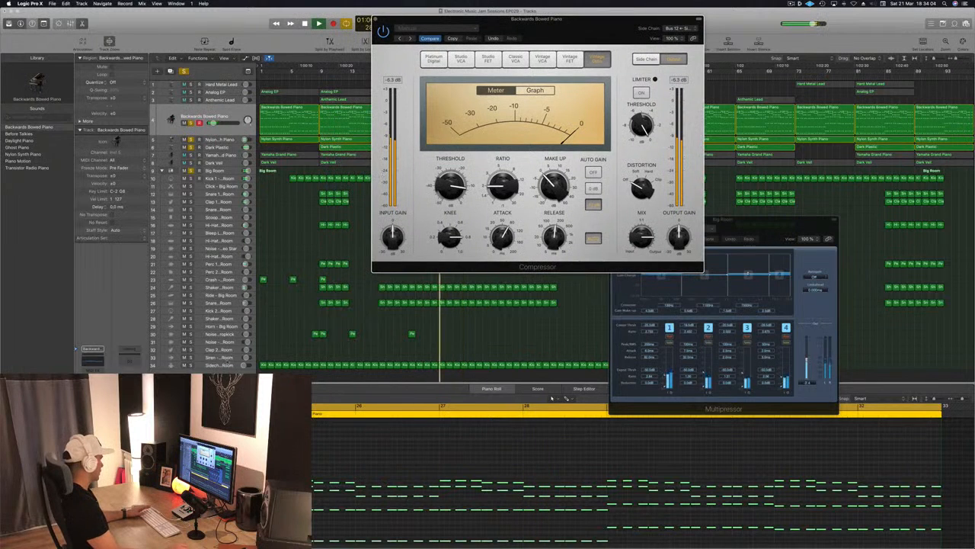
Select the Sidechain Trigger track at the end of the Big Room stack and bring its track controls into view.
{"action": "left_click", "coordinate": [225, 366]}
{"action": "scroll", "coordinate": [225, 366], "scroll_direction": "down", "scroll_amount": 1}
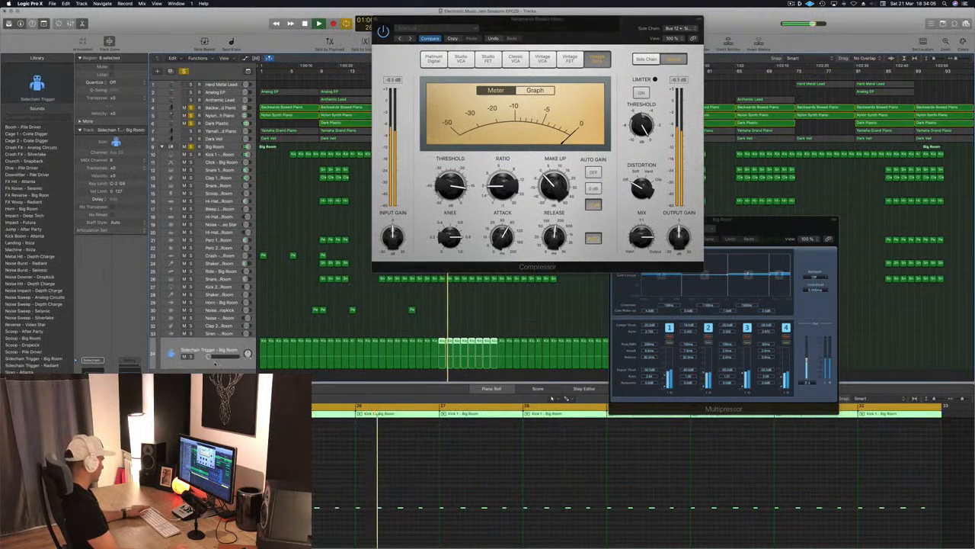
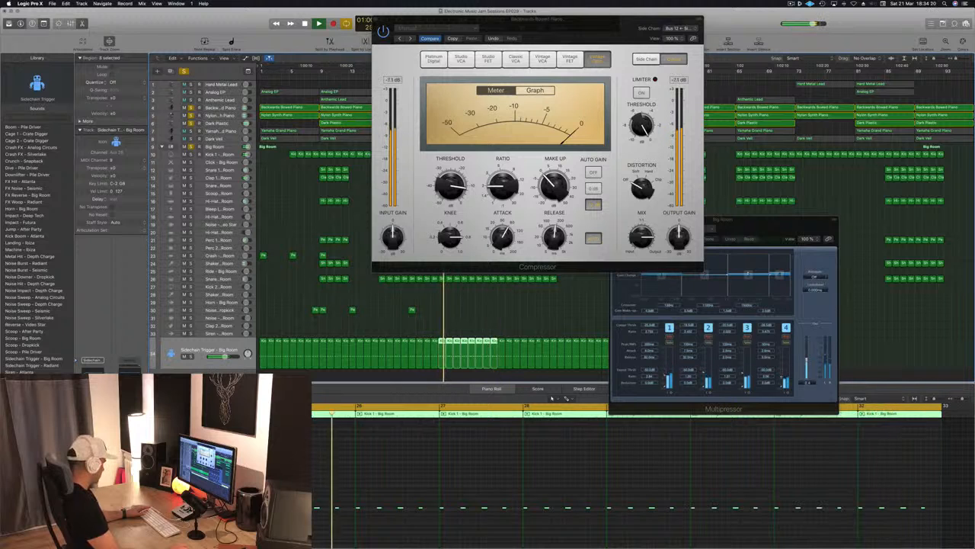
Silence the Sidechain Trigger track and reselect Bus 12 (Sidechain Trigger - Big Room) as the Backwards Bowed Piano Compressor's side-chain source.
{"action": "key", "text": "m"}
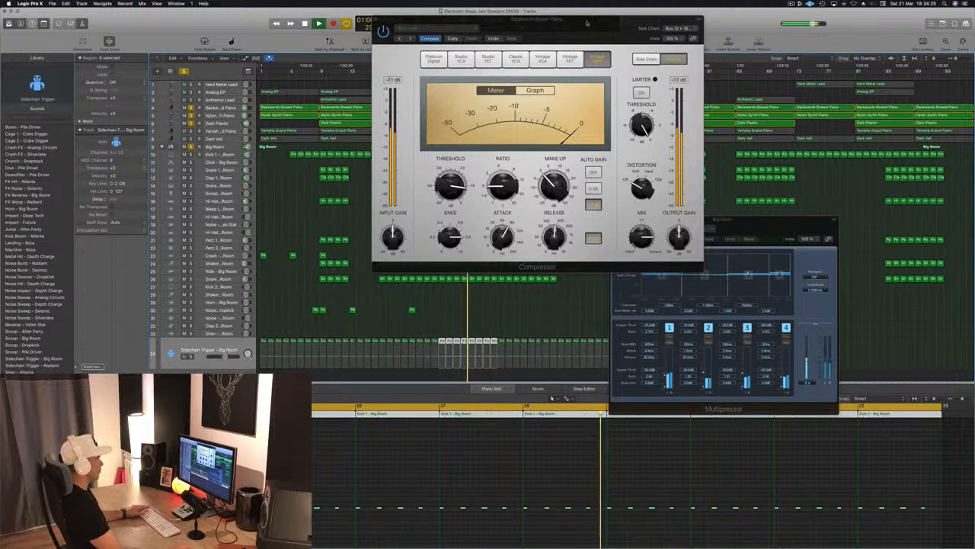
{"action": "left_click_drag", "start_coordinate": [587, 23], "coordinate": [625, 127]}
{"action": "key", "text": "space"}
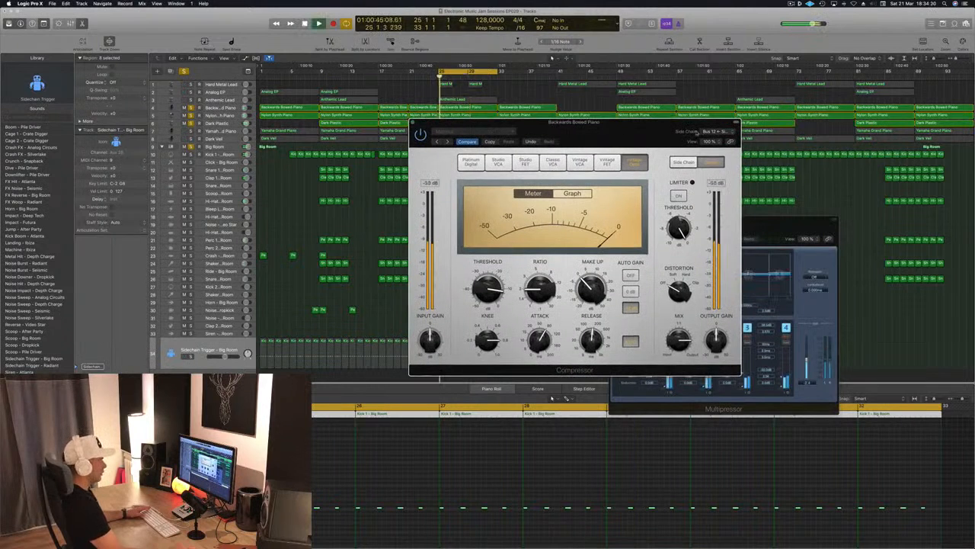
{"action": "left_click", "coordinate": [711, 131]}
{"action": "mouse_move", "coordinate": [708, 125]}
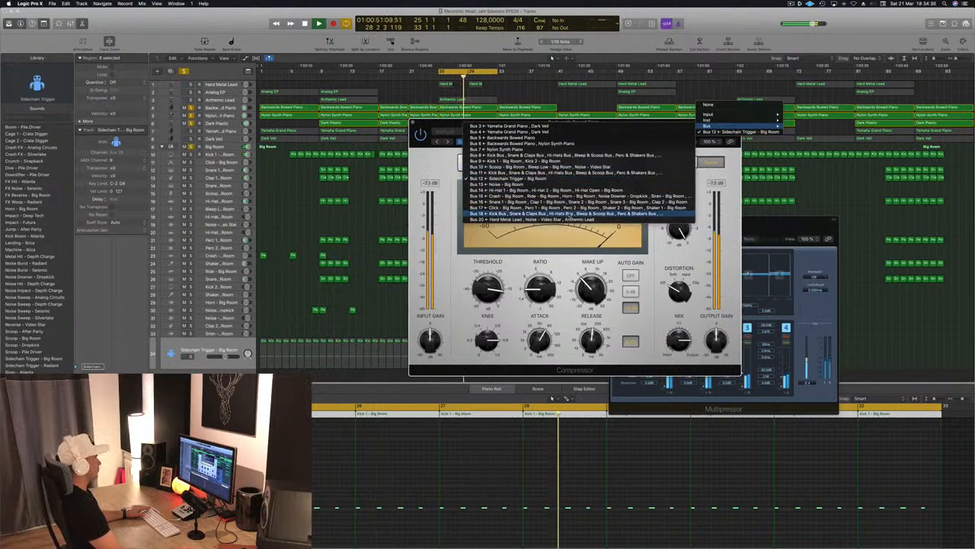
{"action": "left_click", "coordinate": [569, 180]}
{"action": "left_click_drag", "start_coordinate": [679, 119], "coordinate": [727, 73]}
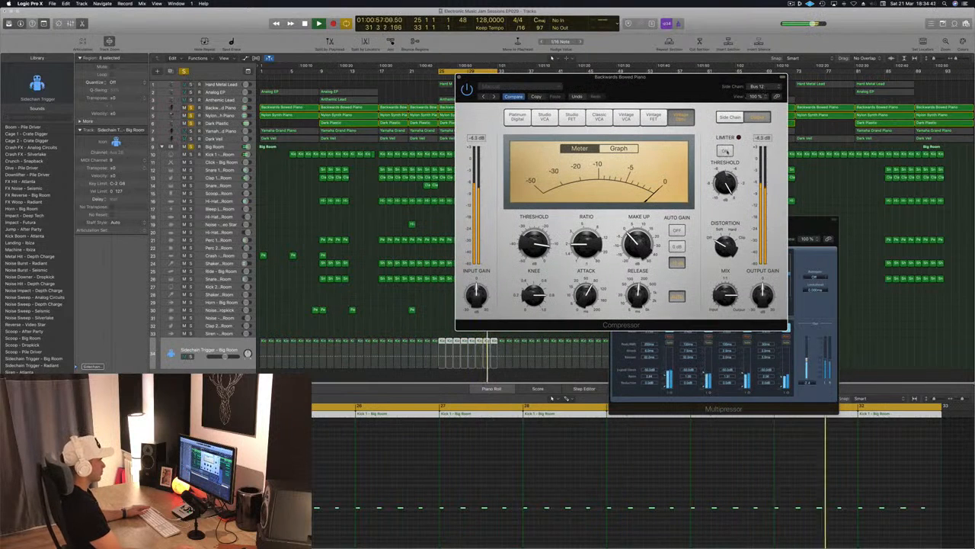
Show the Compressor's side-chain settings, lower its threshold, and switch its display to the gain reduction graph.
{"action": "left_click", "coordinate": [730, 117]}
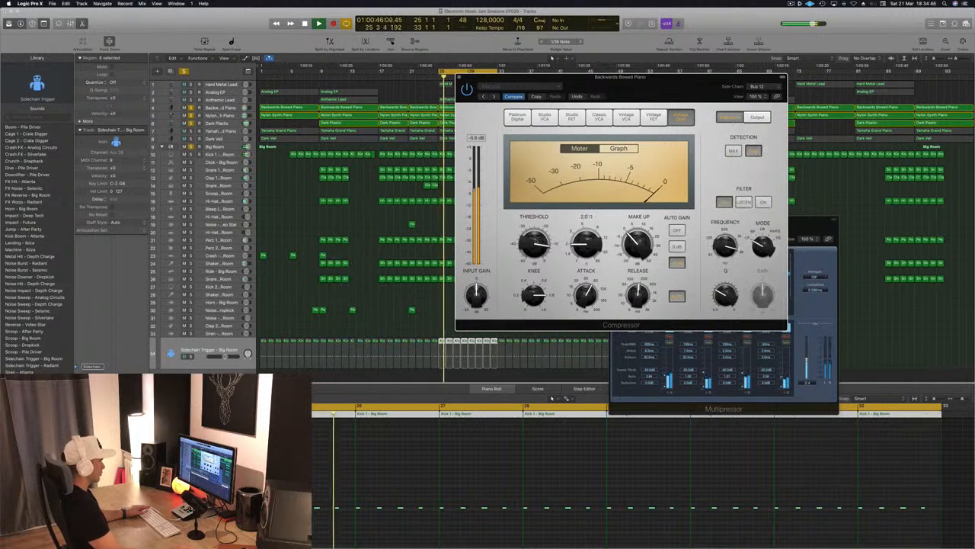
{"action": "left_click", "coordinate": [535, 243], "text": "alt"}
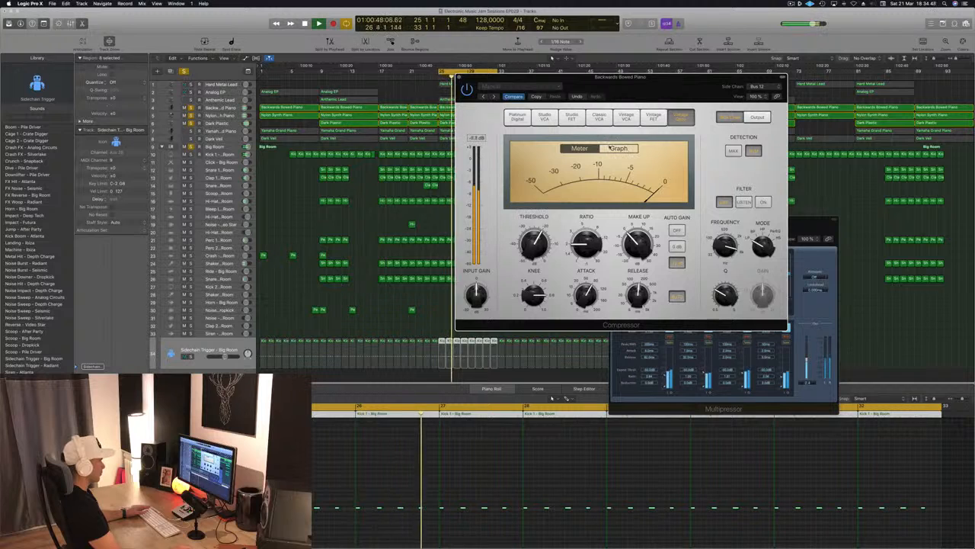
{"action": "left_click", "coordinate": [623, 148]}
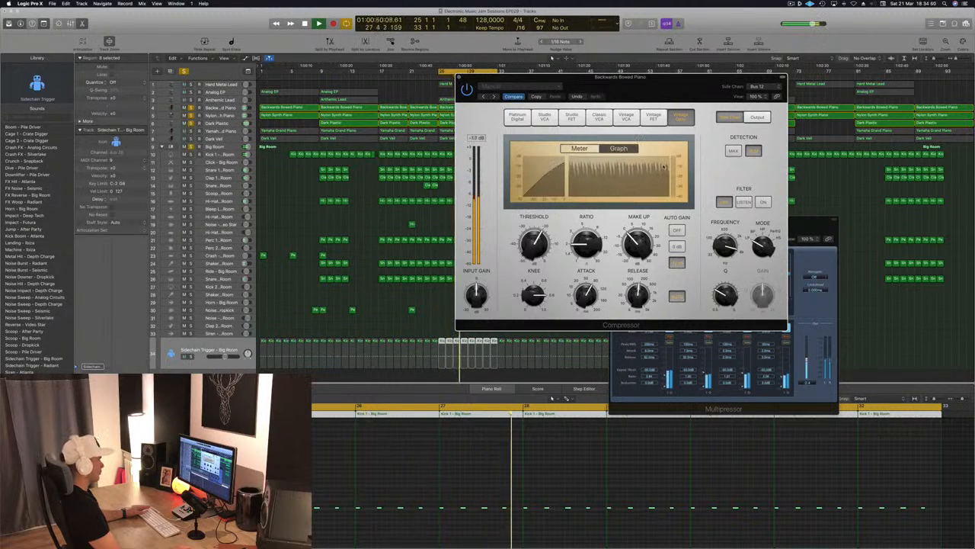
{"action": "left_click_drag", "start_coordinate": [673, 82], "coordinate": [684, 80]}
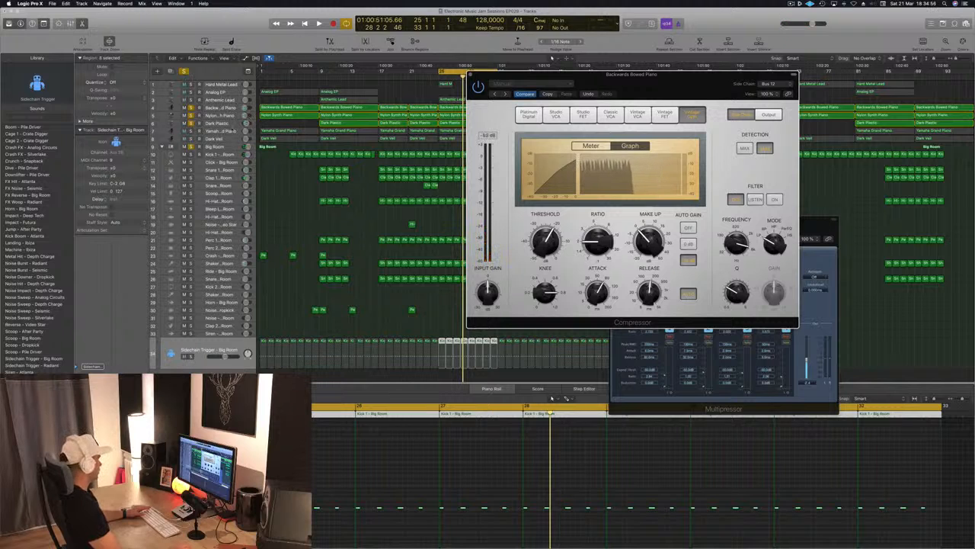
Audition the piano section with Dark Plastic's solo turned off and on, and return to the Backwards Bowed Piano track.
{"action": "left_click", "coordinate": [232, 130]}
{"action": "key", "text": "space"}
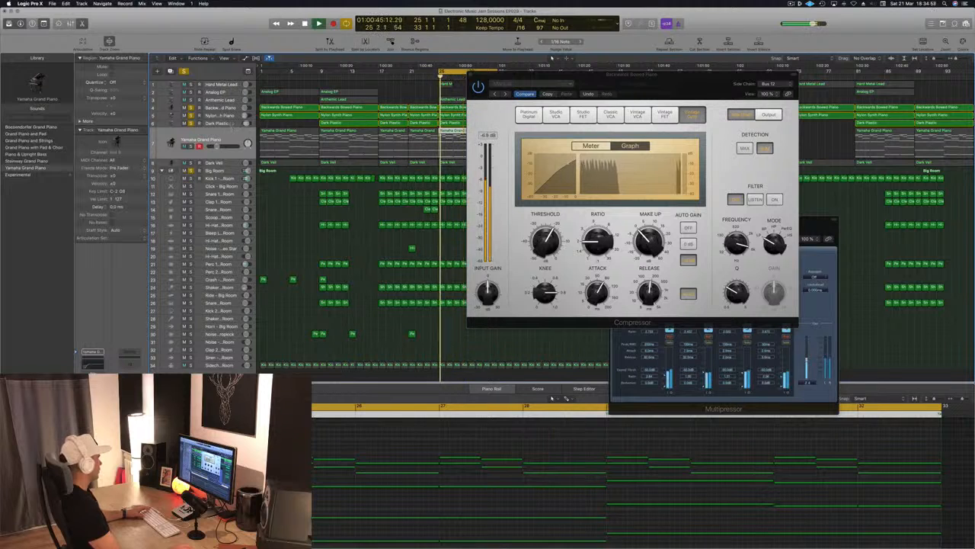
{"action": "left_click", "coordinate": [217, 126]}
{"action": "key", "text": "s"}
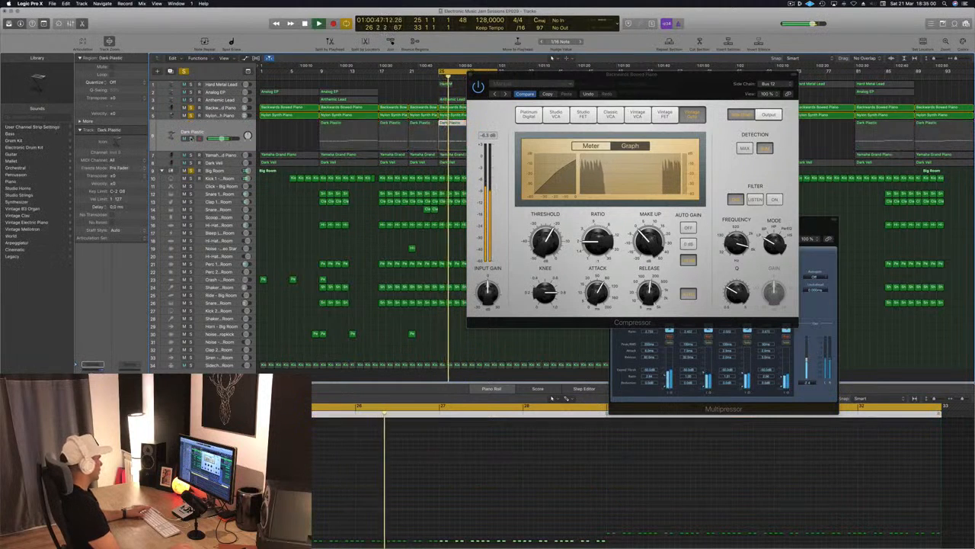
{"action": "key", "text": "s"}
{"action": "left_click", "coordinate": [221, 109]}
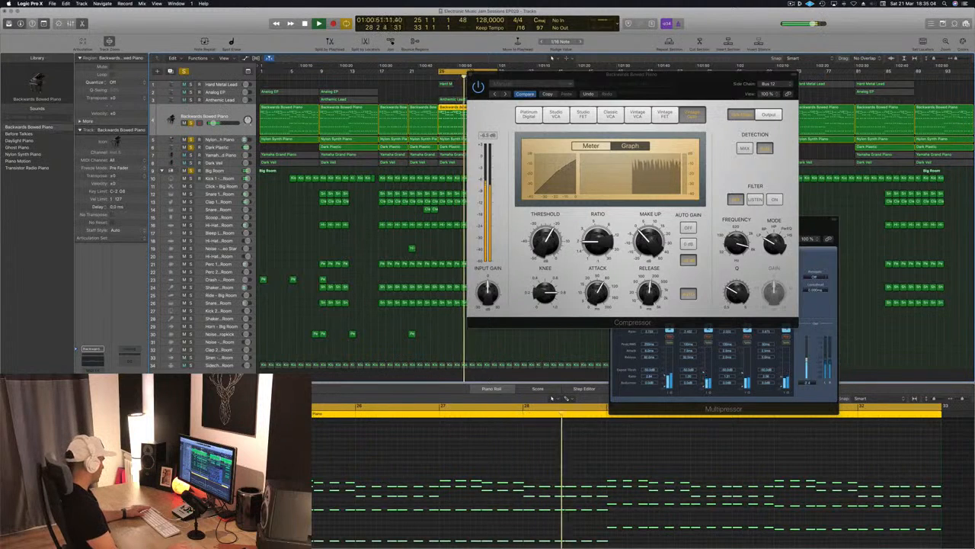
Close the Backwards Bowed Piano Compressor, reopen it to check the compression graph, and close it again.
{"action": "key", "text": "super+w"}
{"action": "left_click", "coordinate": [92, 394]}
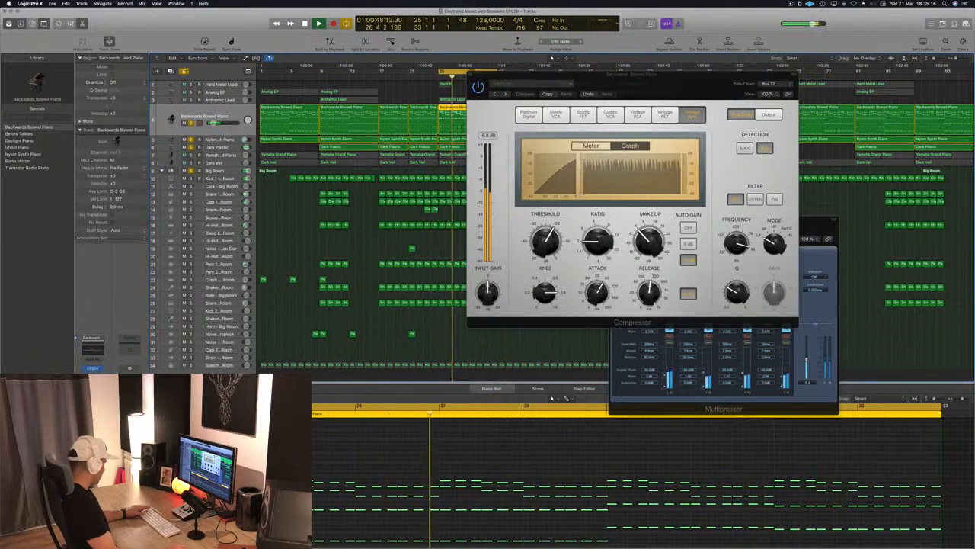
{"action": "key", "text": "super+w"}
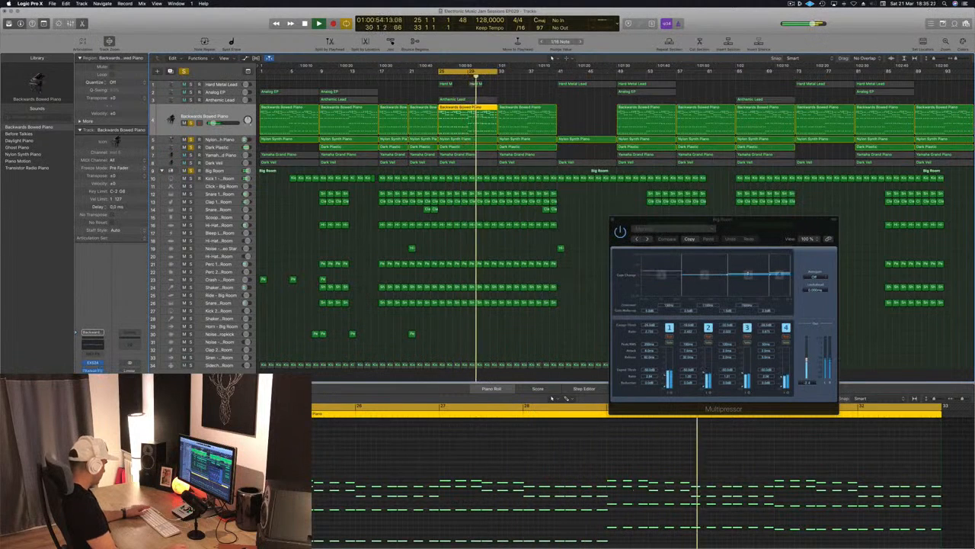
Deselect all regions, clear every track solo, and play the full mix from bar 25.
{"action": "left_click", "coordinate": [488, 90]}
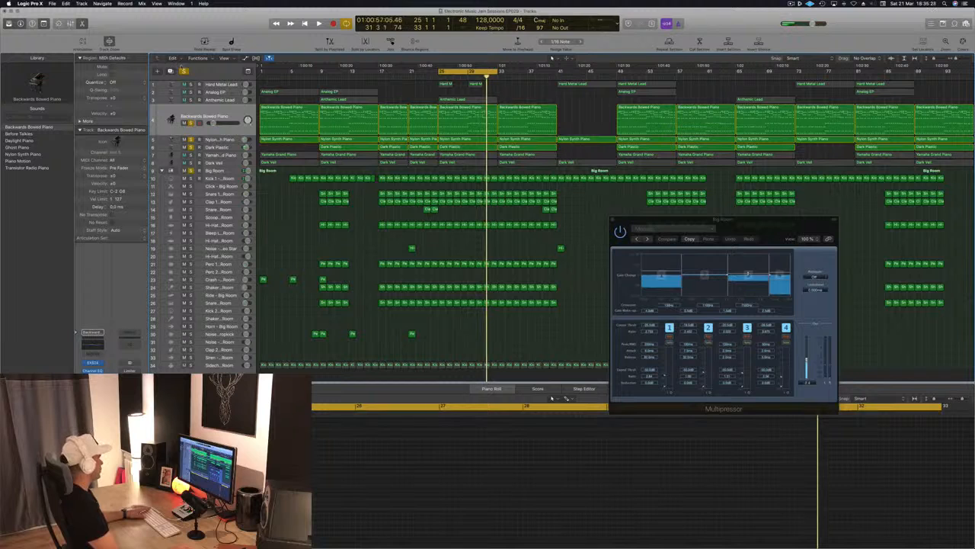
{"action": "left_click", "coordinate": [183, 70]}
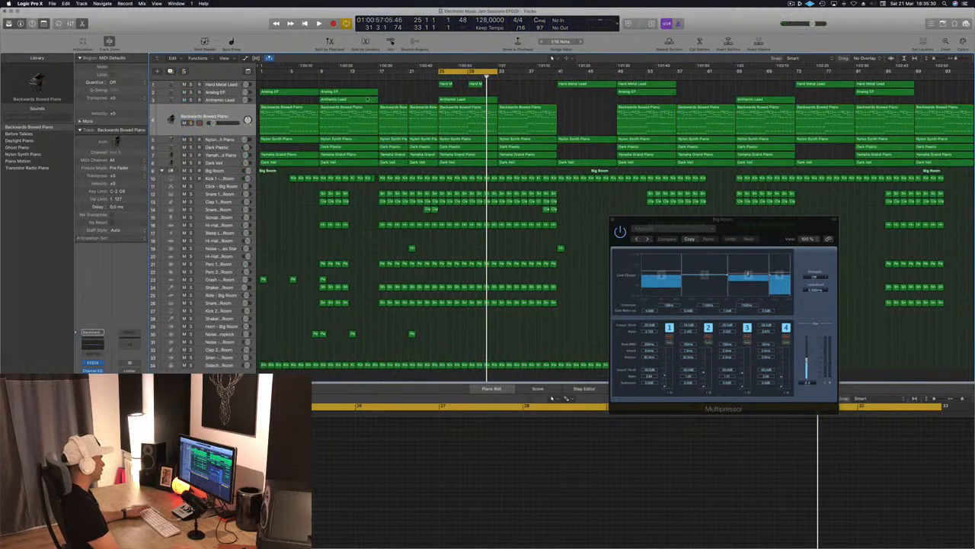
{"action": "key", "text": "space"}
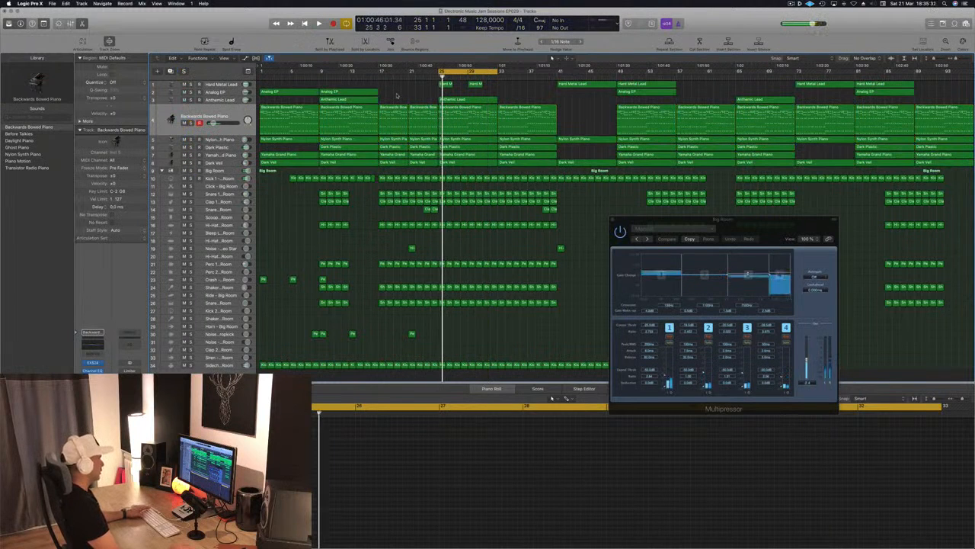
Compare the Backwards Bowed Piano on its own with the full mix by toggling its solo, and stop playback.
{"action": "left_click", "coordinate": [220, 117]}
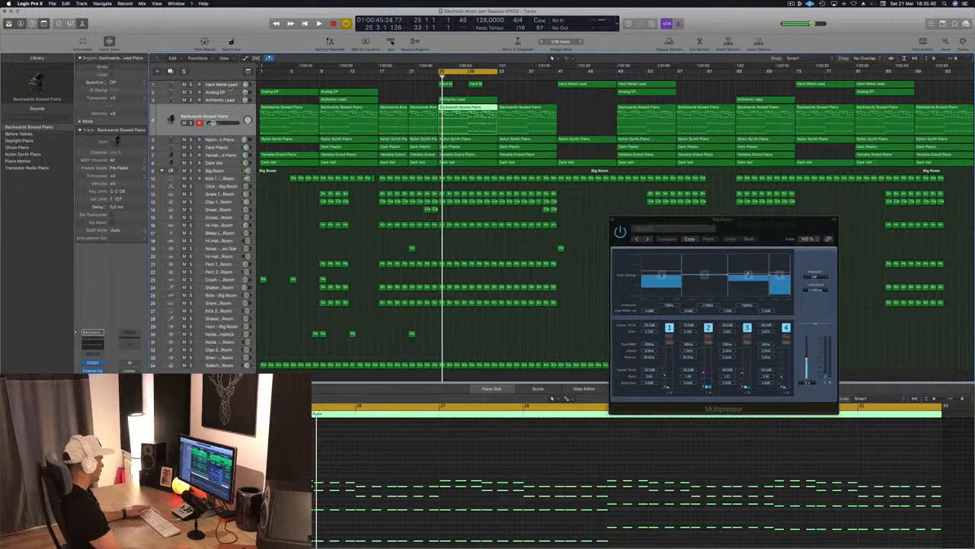
{"action": "key", "text": "s"}
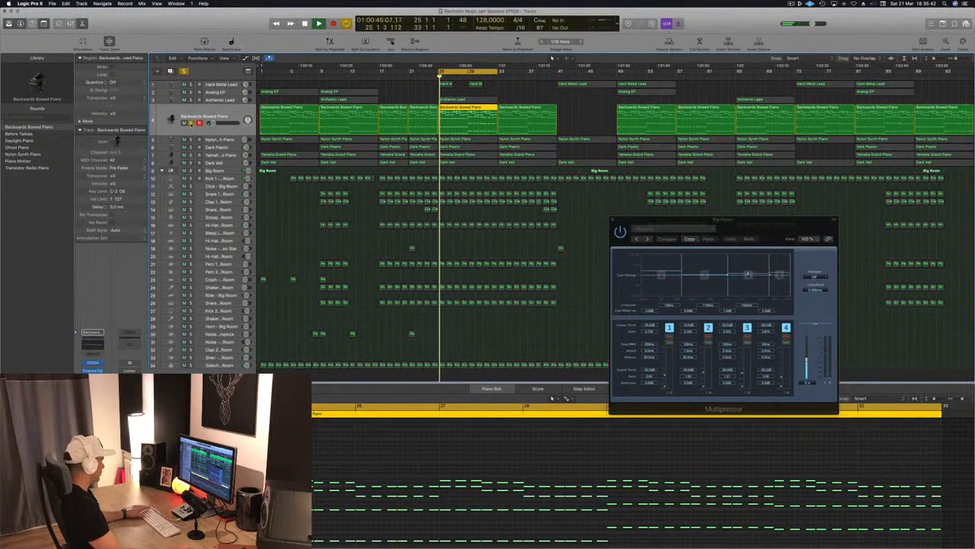
{"action": "key", "text": "s"}
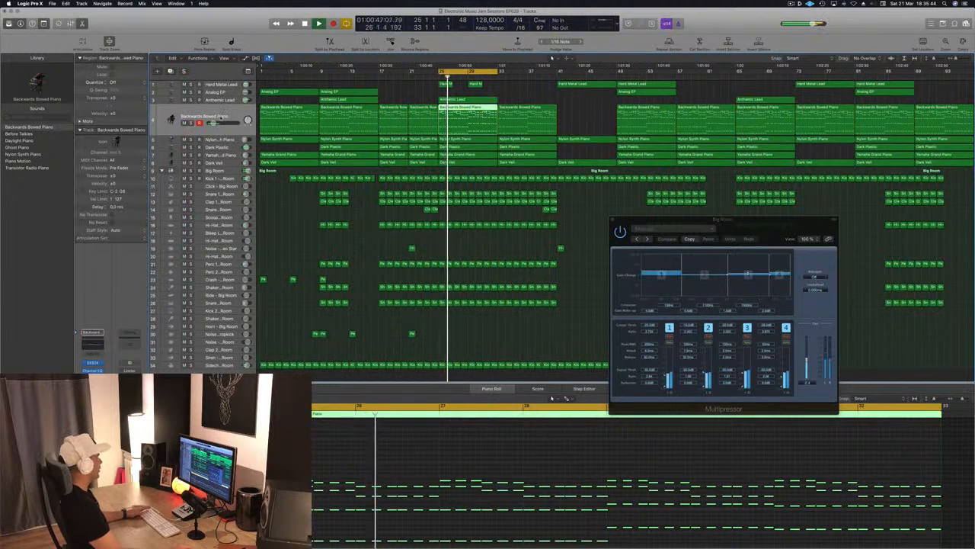
{"action": "key", "text": "space"}
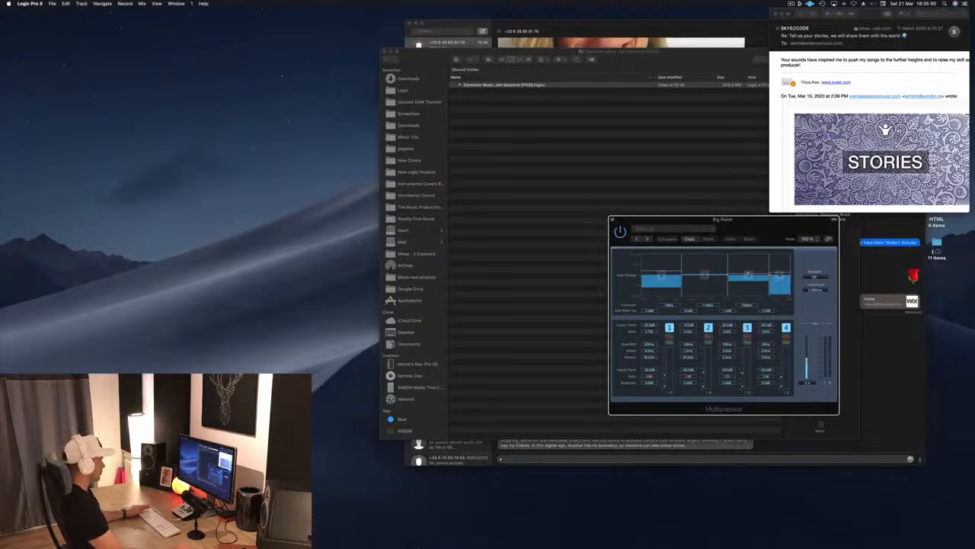
Quit Logic Pro and save the changes to the project.
{"action": "mouse_move", "coordinate": [418, 547]}
{"action": "right_click", "coordinate": [454, 533]}
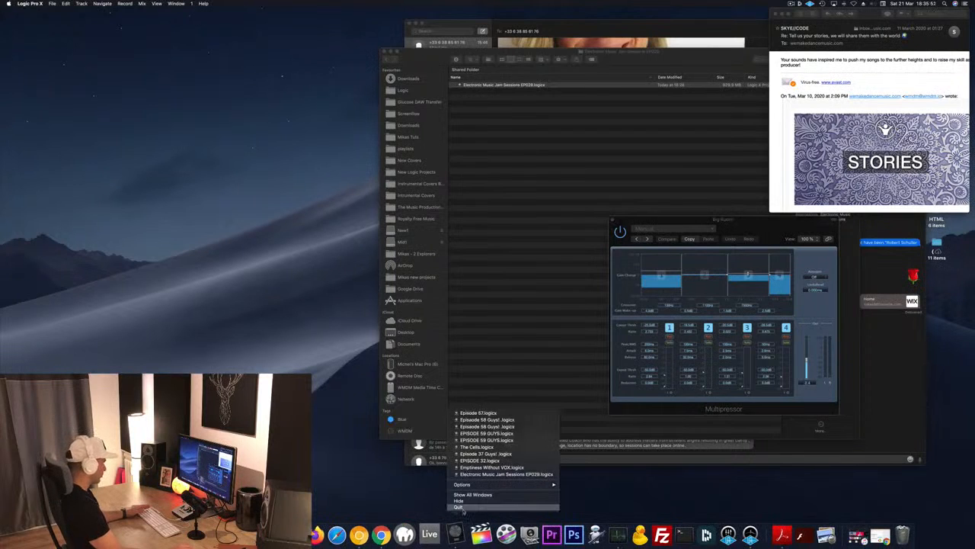
{"action": "left_click", "coordinate": [459, 508]}
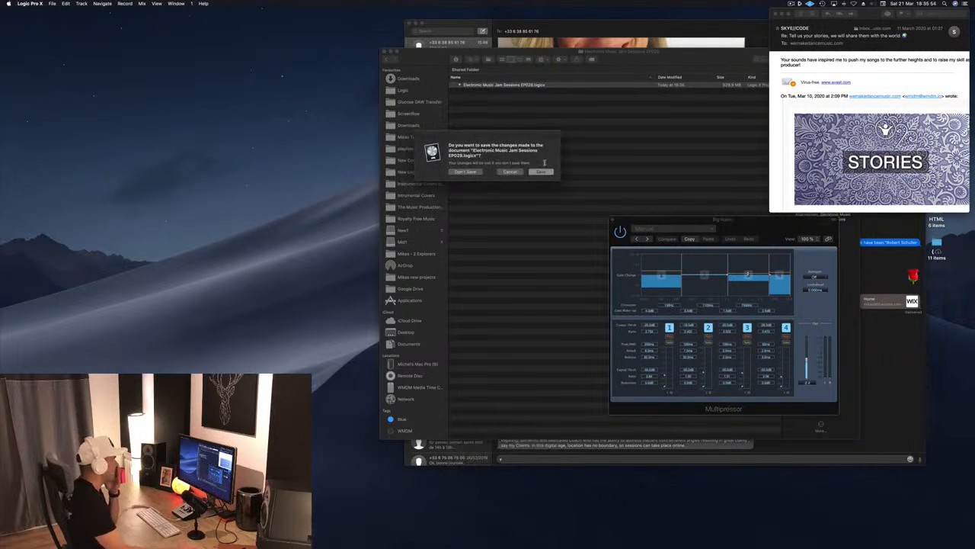
{"action": "left_click", "coordinate": [541, 171]}
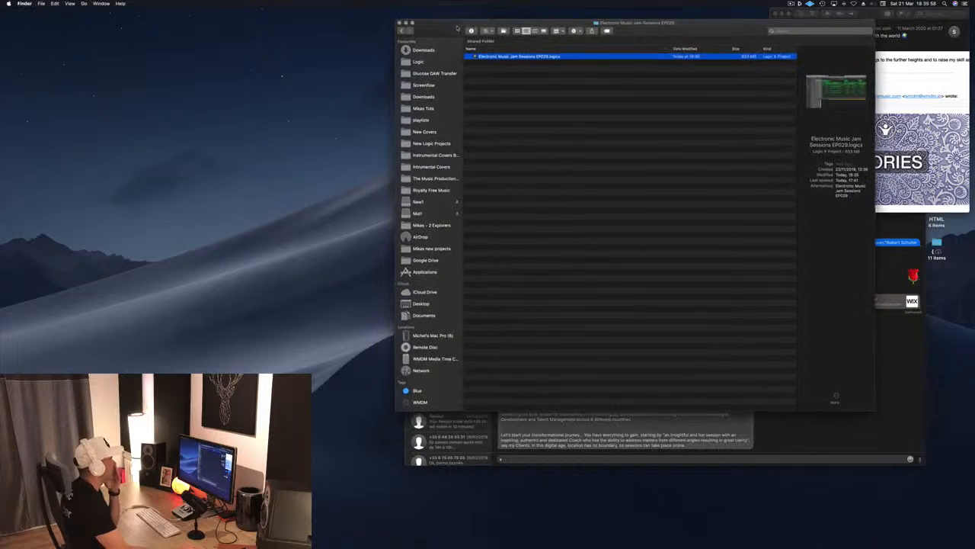
Relaunch Logic Pro, open the most recent project, Electronic Music Jam Sessions EP029, and bring up its Tracks window.
{"action": "mouse_move", "coordinate": [586, 537]}
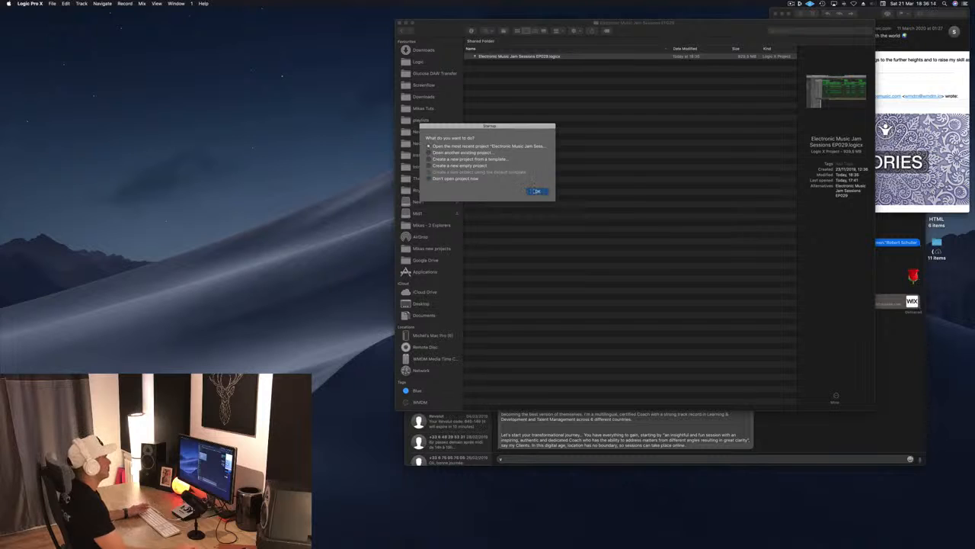
{"action": "left_click", "coordinate": [536, 191]}
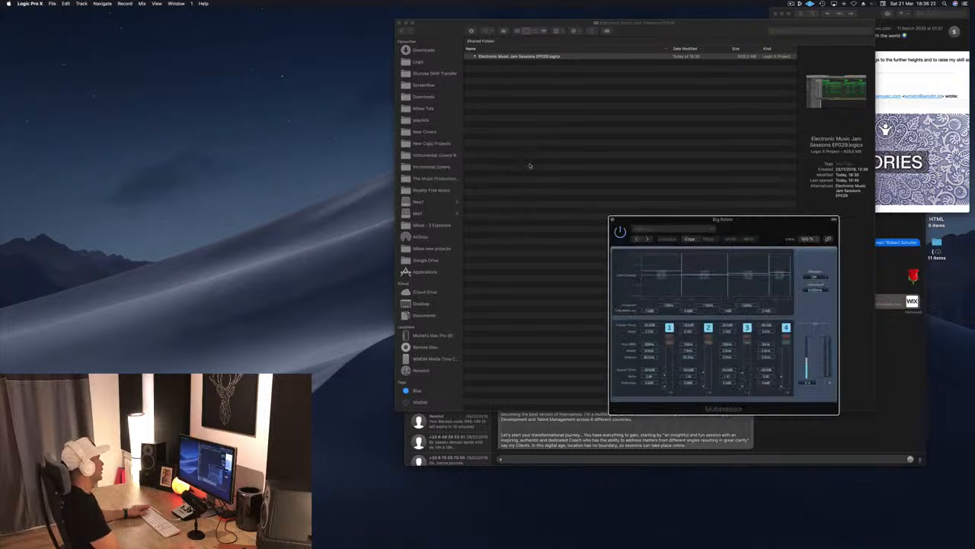
{"action": "left_click", "coordinate": [157, 4]}
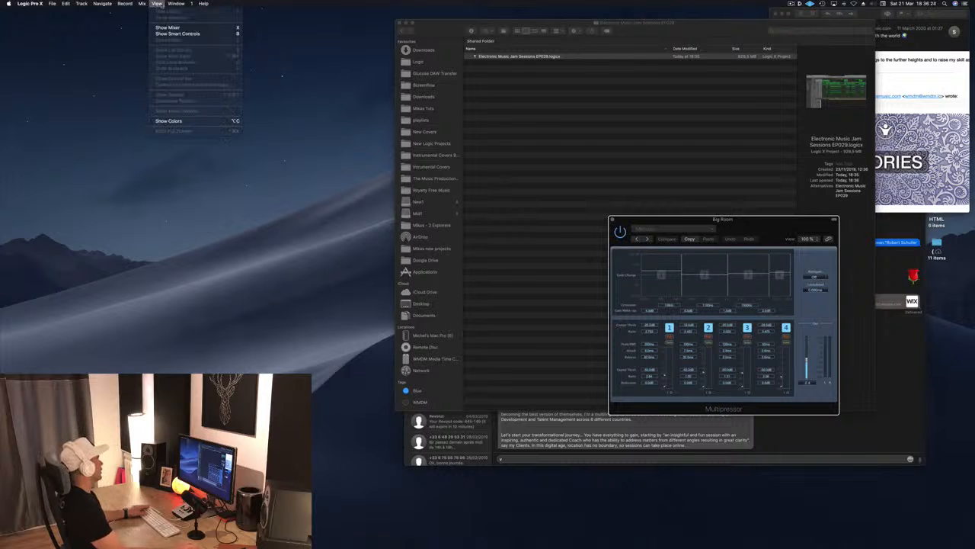
{"action": "mouse_move", "coordinate": [176, 4]}
{"action": "left_click", "coordinate": [196, 44]}
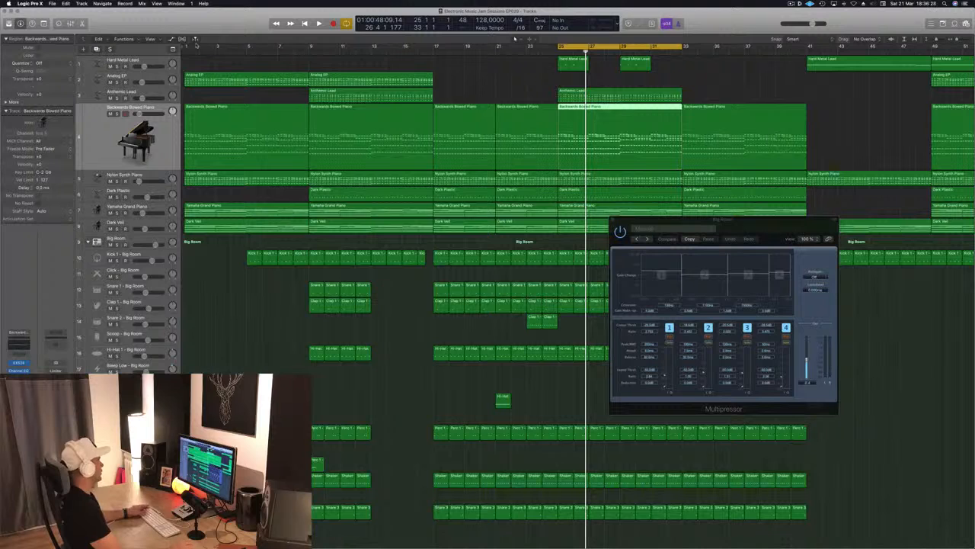
Play the loop from bar 25 and open the Backwards Bowed Piano's Compressor, placing it clear of the track list.
{"action": "left_click", "coordinate": [462, 77]}
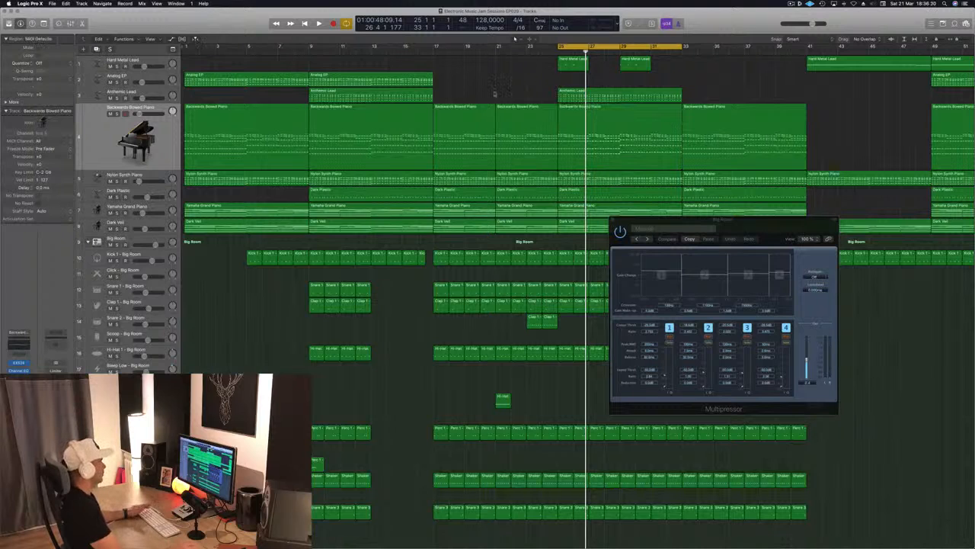
{"action": "key", "text": "space"}
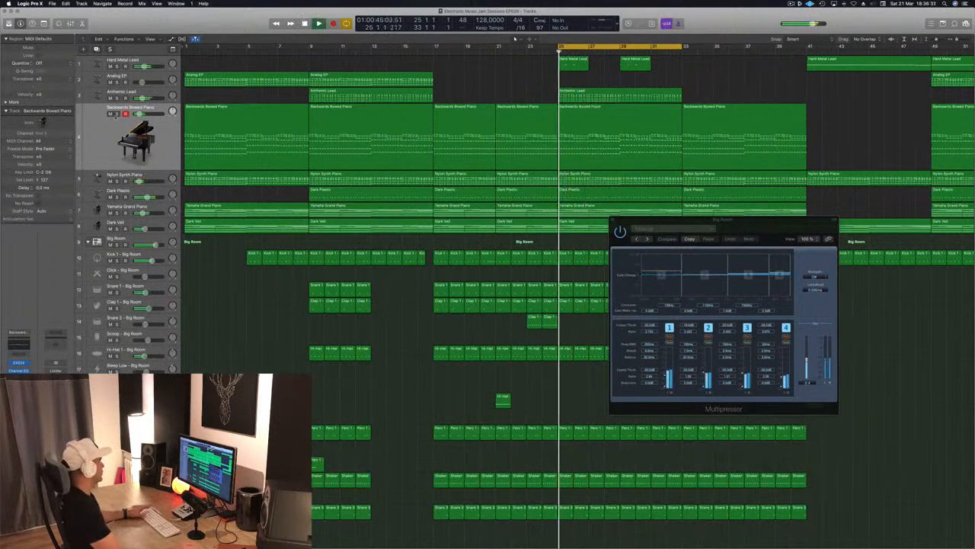
{"action": "left_click", "coordinate": [115, 120]}
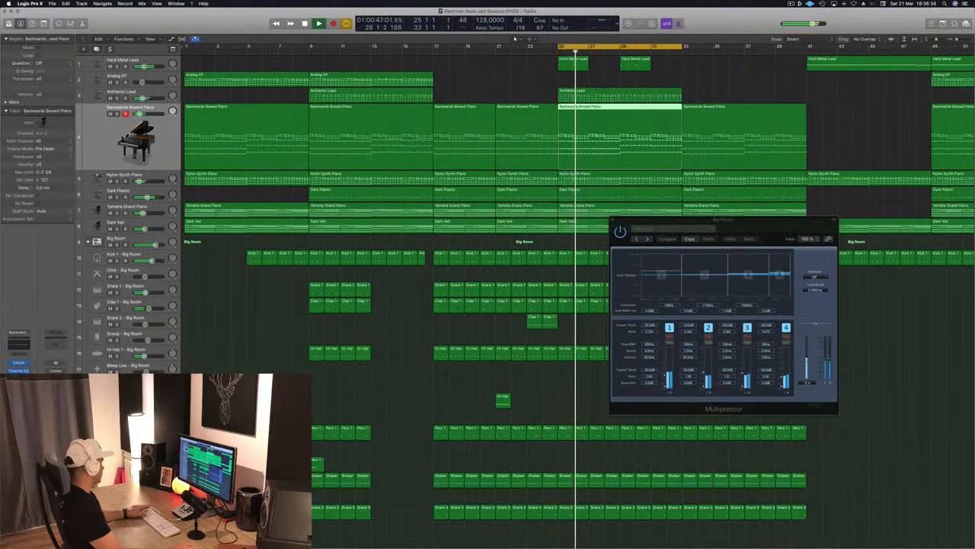
{"action": "left_click", "coordinate": [19, 379]}
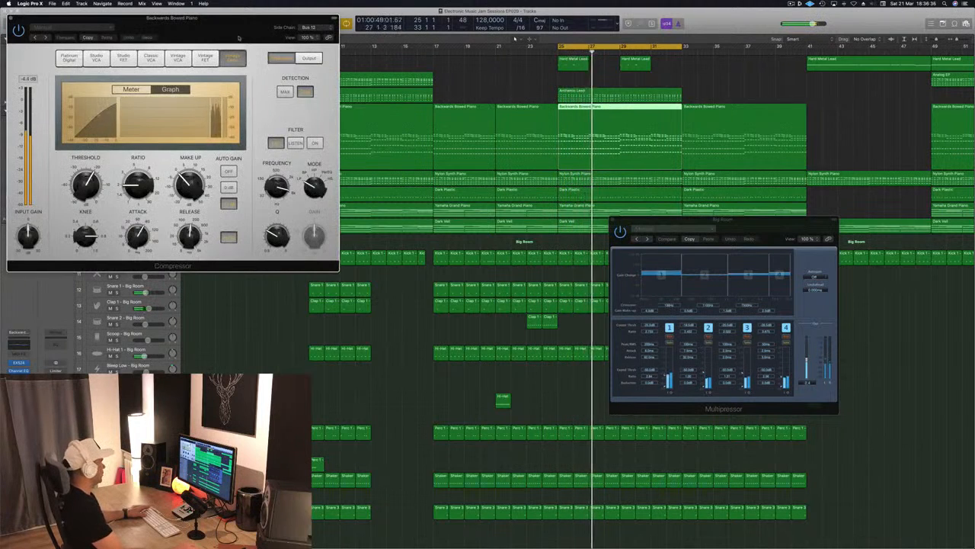
{"action": "left_click_drag", "start_coordinate": [238, 37], "coordinate": [619, 114]}
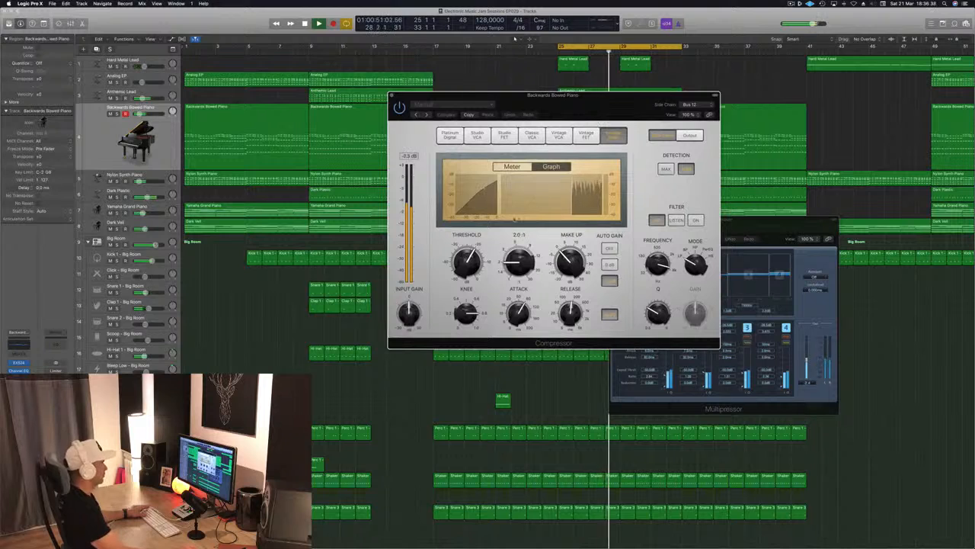
Switch the Compressor display to the meter and reselect Bus 12 (Sidechain Trigger - Big Room) as its side-chain source.
{"action": "left_click", "coordinate": [512, 166]}
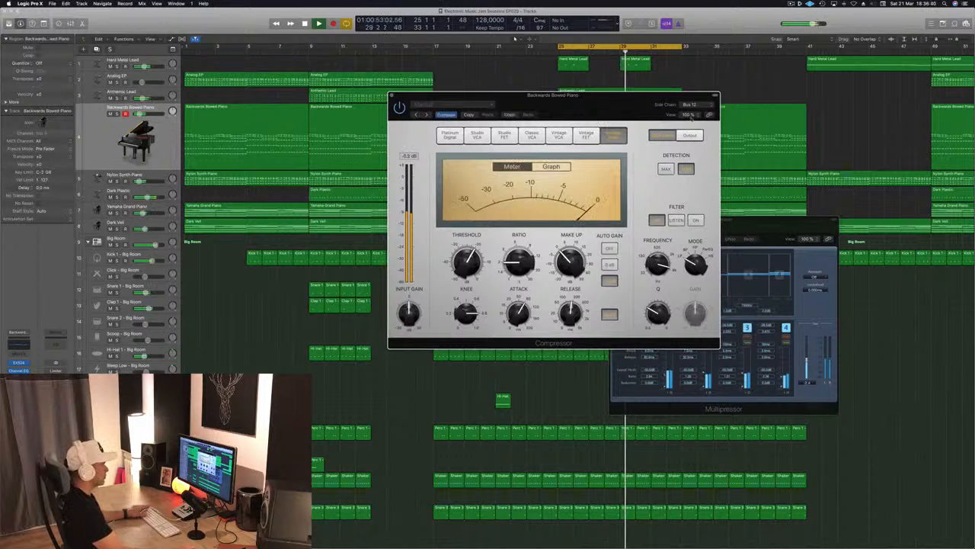
{"action": "left_click", "coordinate": [690, 105]}
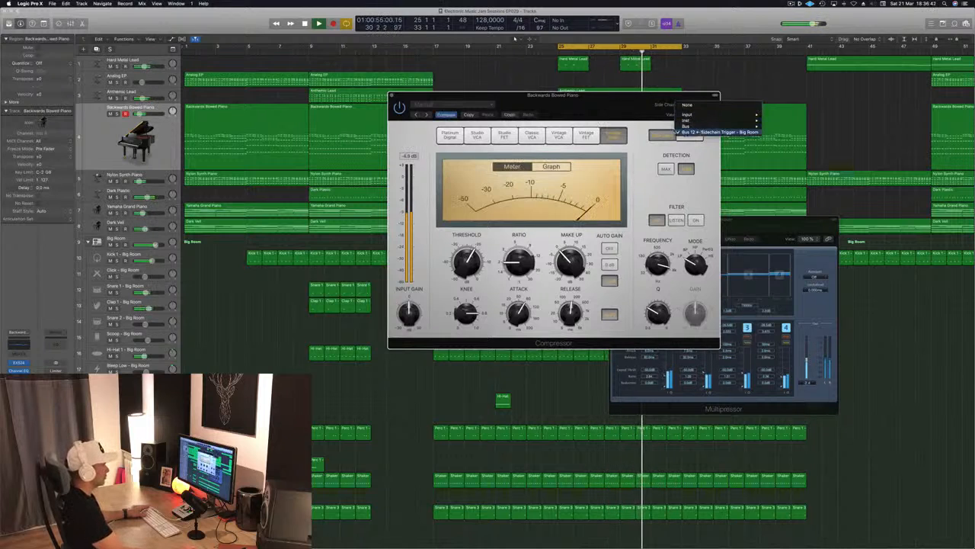
{"action": "left_click", "coordinate": [700, 133]}
{"action": "left_click_drag", "start_coordinate": [637, 102], "coordinate": [584, 89]}
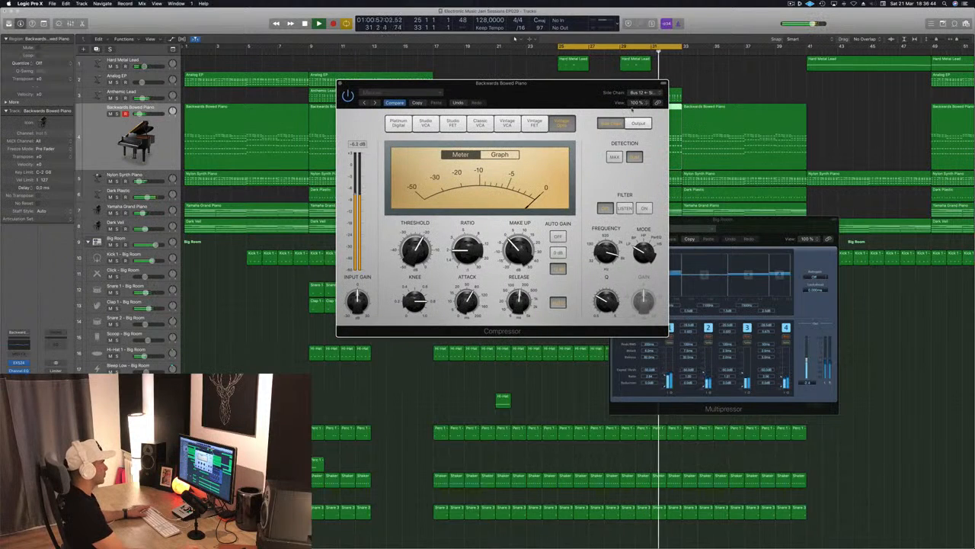
Solo the Backwards Bowed Piano, then close and reopen its Compressor, placing it clear of the track list.
{"action": "left_click_drag", "start_coordinate": [524, 97], "coordinate": [541, 93]}
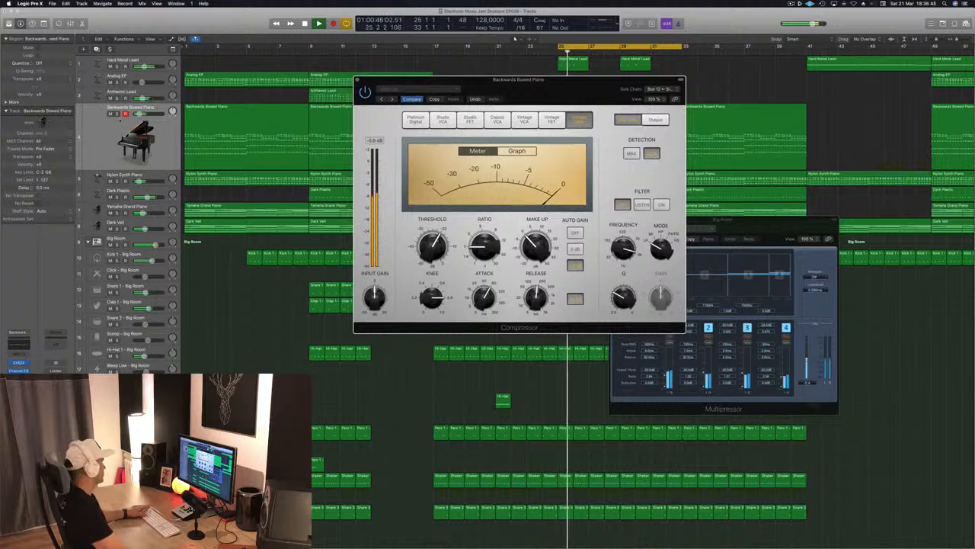
{"action": "key", "text": "s"}
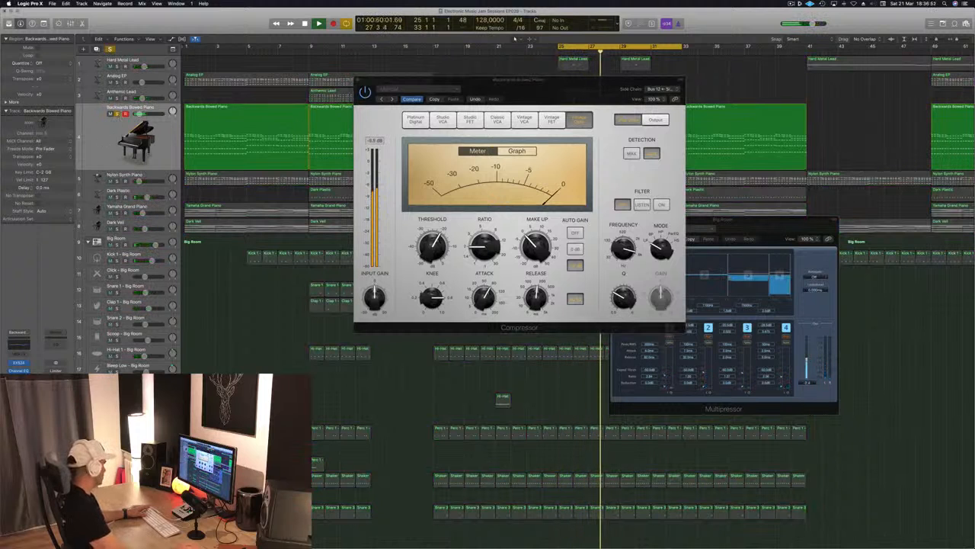
{"action": "key", "text": "super+w"}
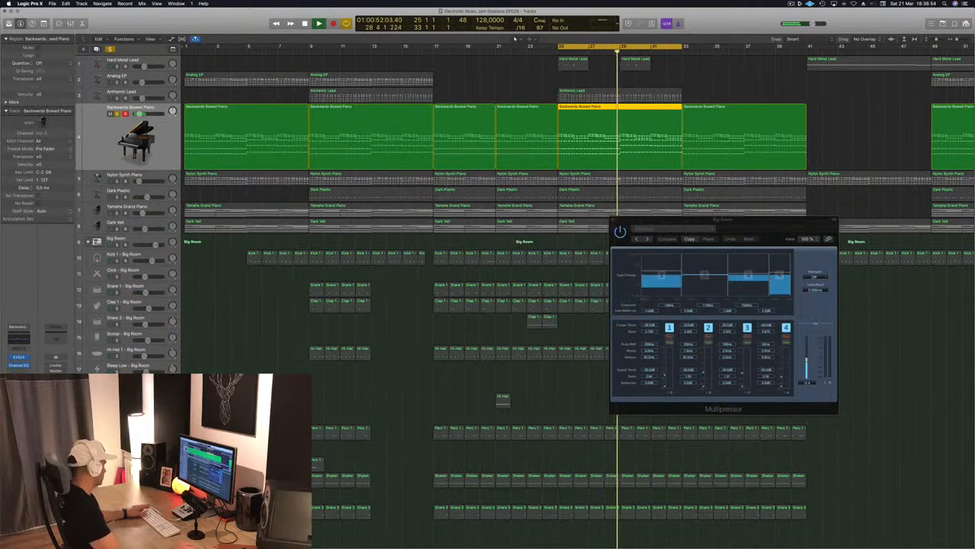
{"action": "left_click", "coordinate": [19, 373]}
{"action": "left_click_drag", "start_coordinate": [222, 28], "coordinate": [721, 127]}
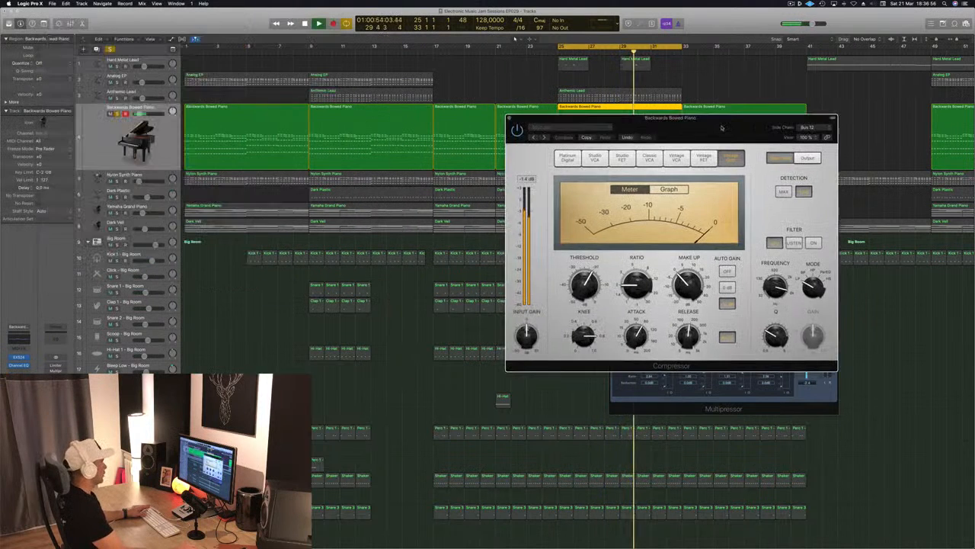
Try Bus 9 (Kick 1, Kick 2 - Big Room) as the Compressor's side-chain source, then return to Bus 12 (Sidechain Trigger - Big Room).
{"action": "left_click", "coordinate": [825, 130]}
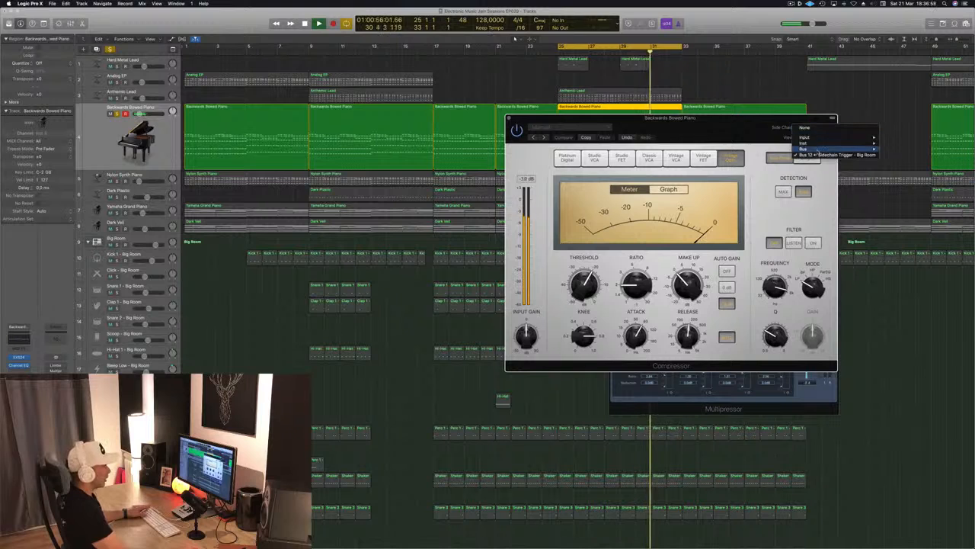
{"action": "mouse_move", "coordinate": [821, 145]}
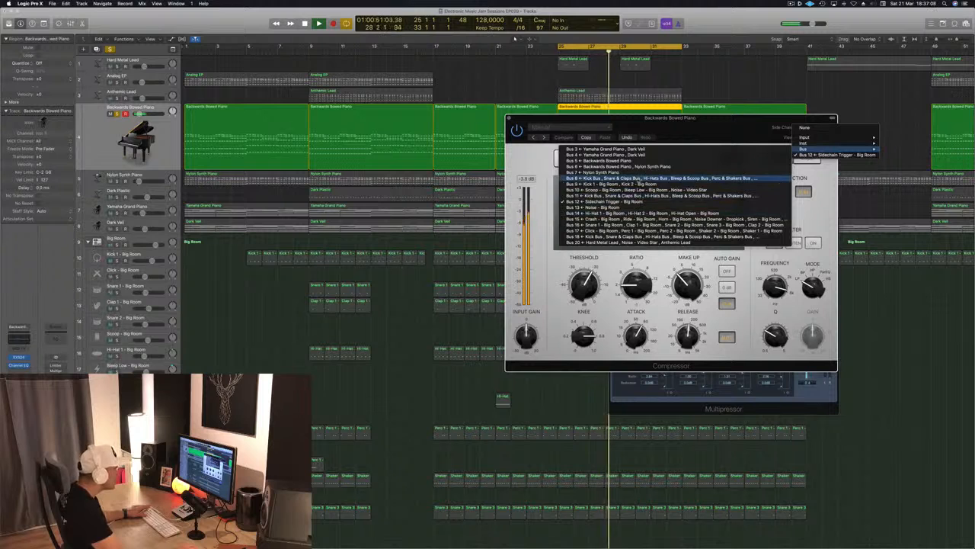
{"action": "left_click", "coordinate": [632, 184]}
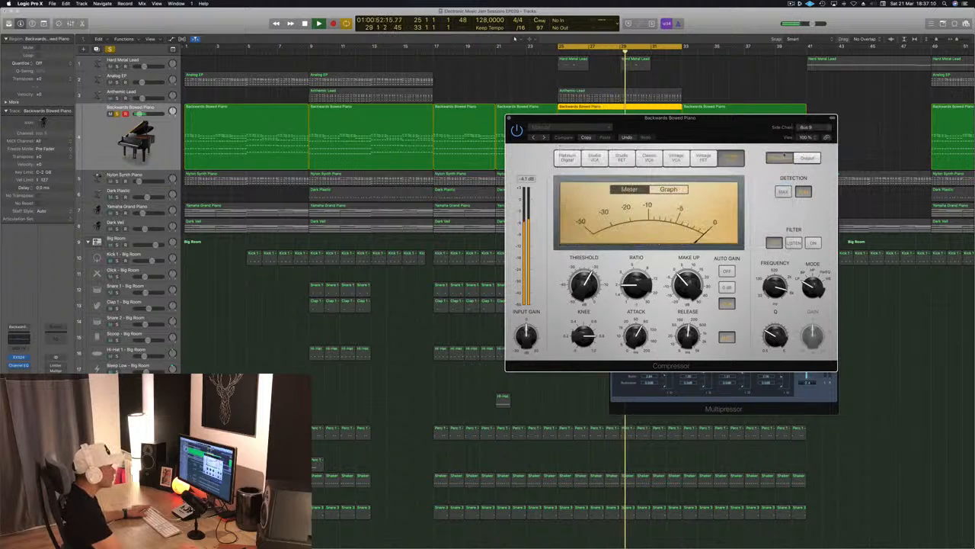
{"action": "left_click", "coordinate": [809, 127]}
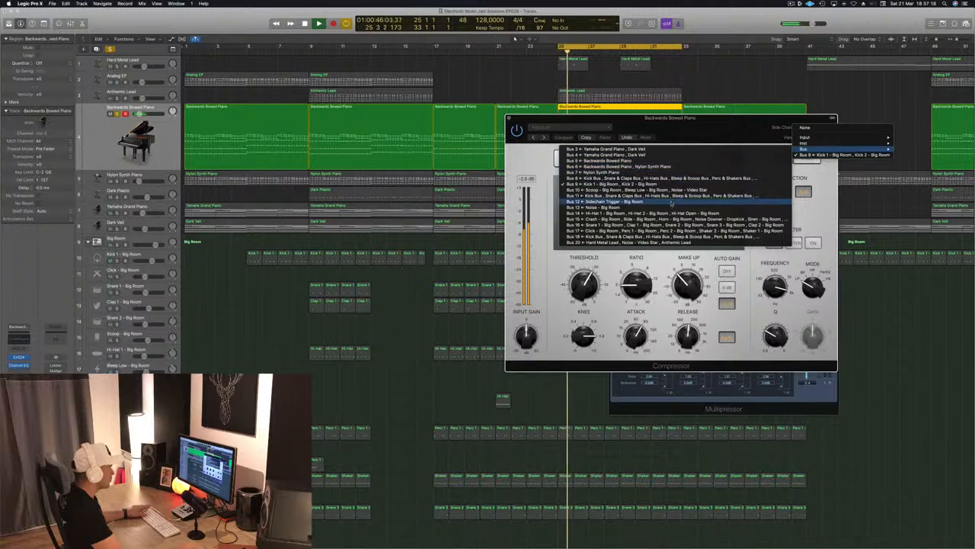
{"action": "left_click", "coordinate": [680, 202]}
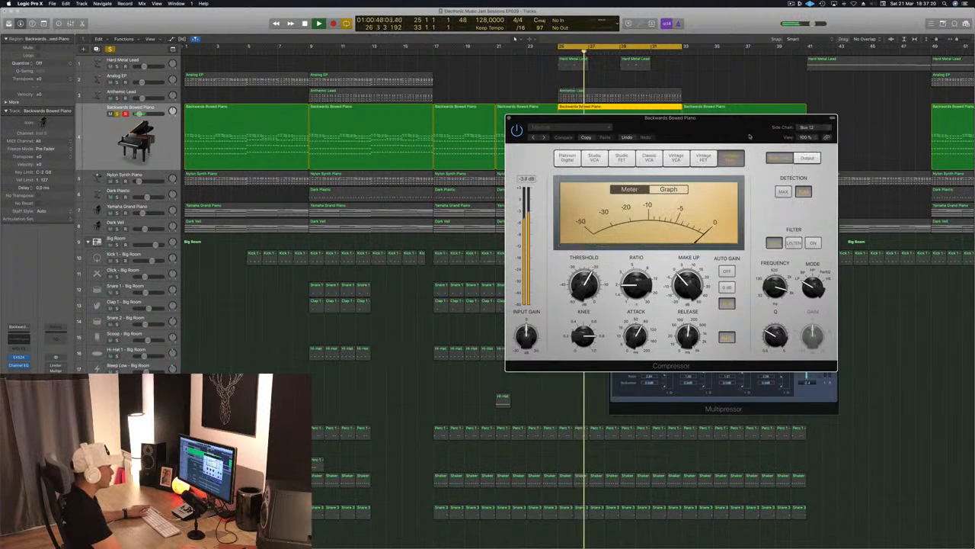
{"action": "left_click_drag", "start_coordinate": [750, 134], "coordinate": [735, 117]}
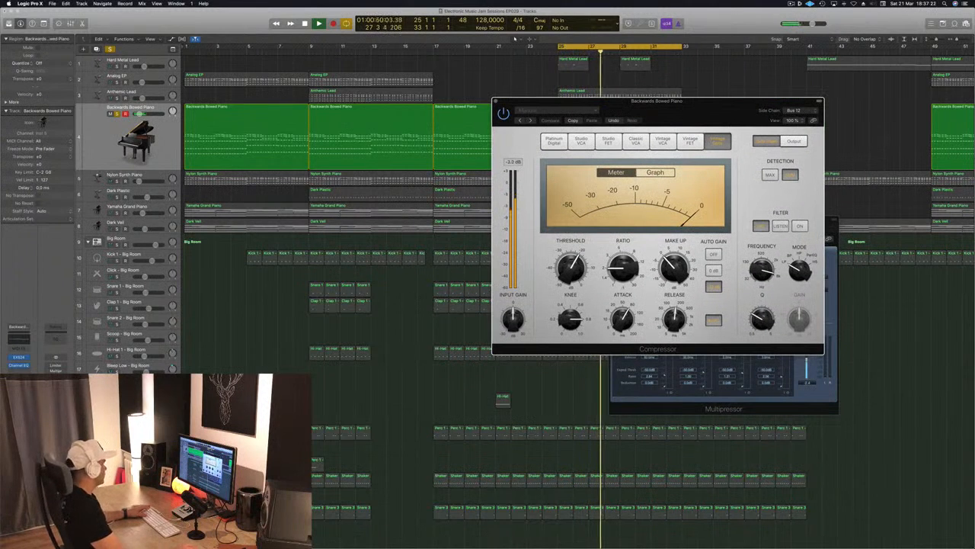
Solo and select the Sidechain Trigger - Big Room track.
{"action": "scroll", "coordinate": [335, 267], "scroll_direction": "down", "scroll_amount": 5}
{"action": "scroll", "coordinate": [126, 521], "scroll_direction": "up", "scroll_amount": 1}
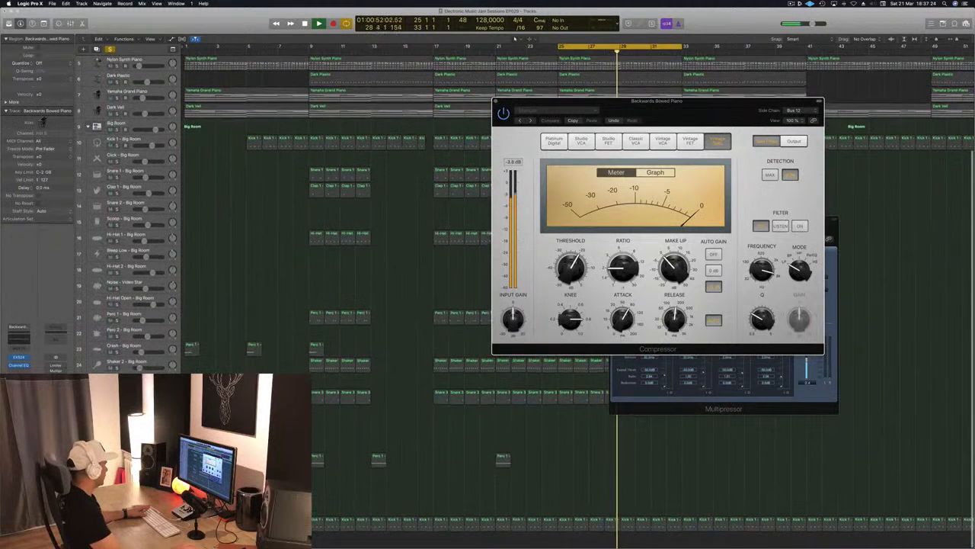
{"action": "left_click", "coordinate": [126, 521]}
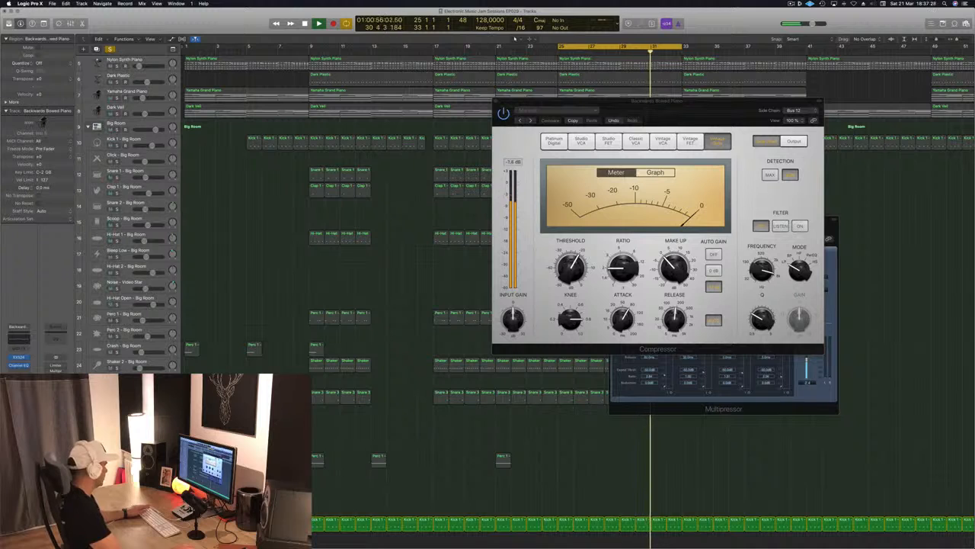
{"action": "left_click", "coordinate": [126, 522]}
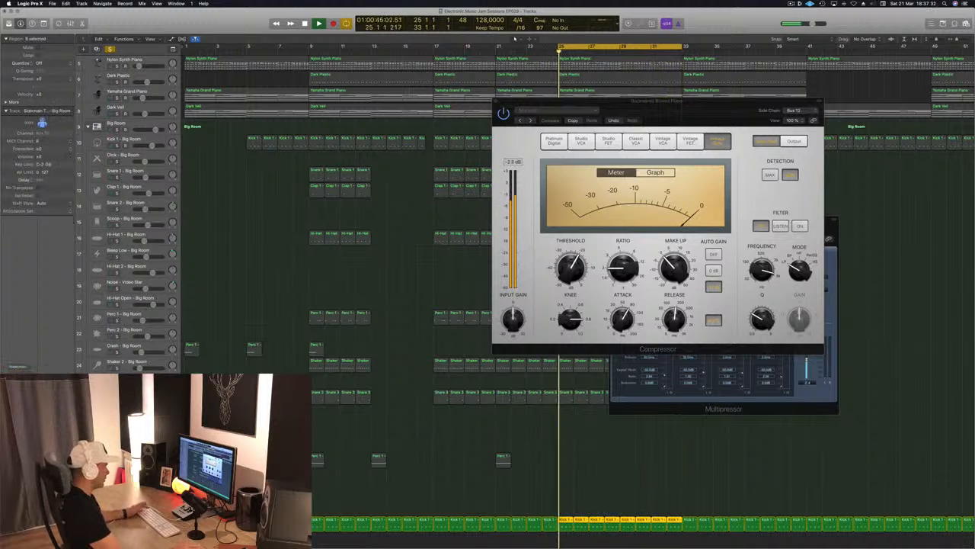
Solo the Nylon Synth Piano as well, then close the Compressor window and stop playback.
{"action": "scroll", "coordinate": [349, 292], "scroll_direction": "up", "scroll_amount": 3}
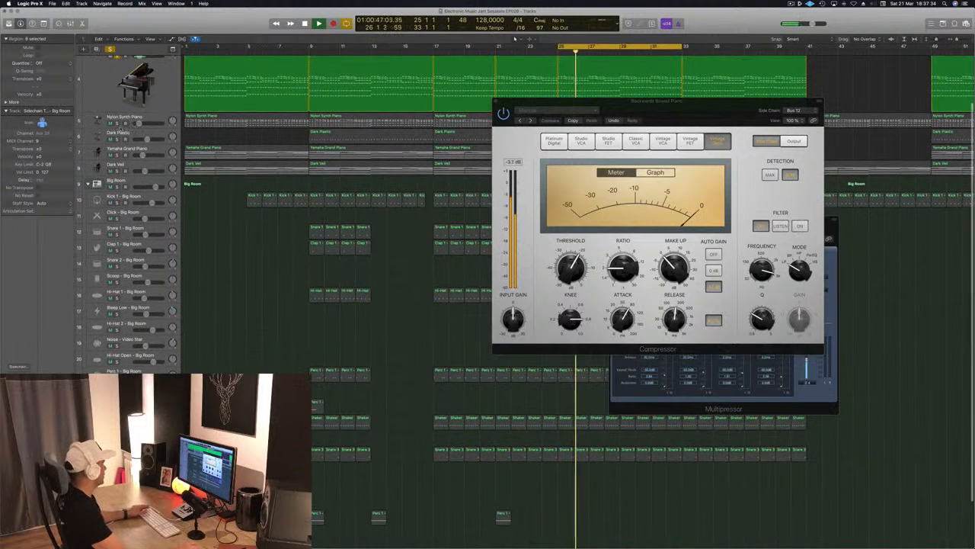
{"action": "left_click", "coordinate": [148, 120]}
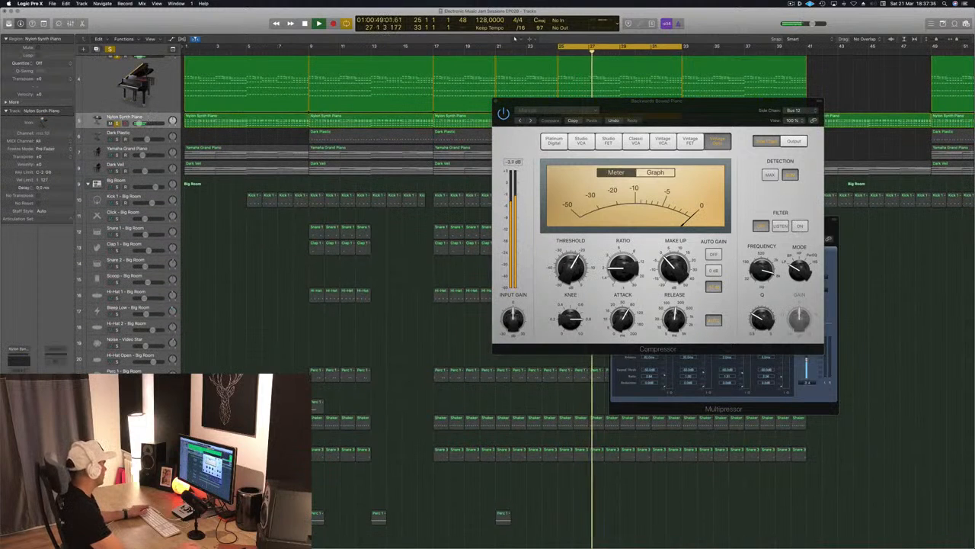
{"action": "scroll", "coordinate": [426, 244], "scroll_direction": "up", "scroll_amount": 2}
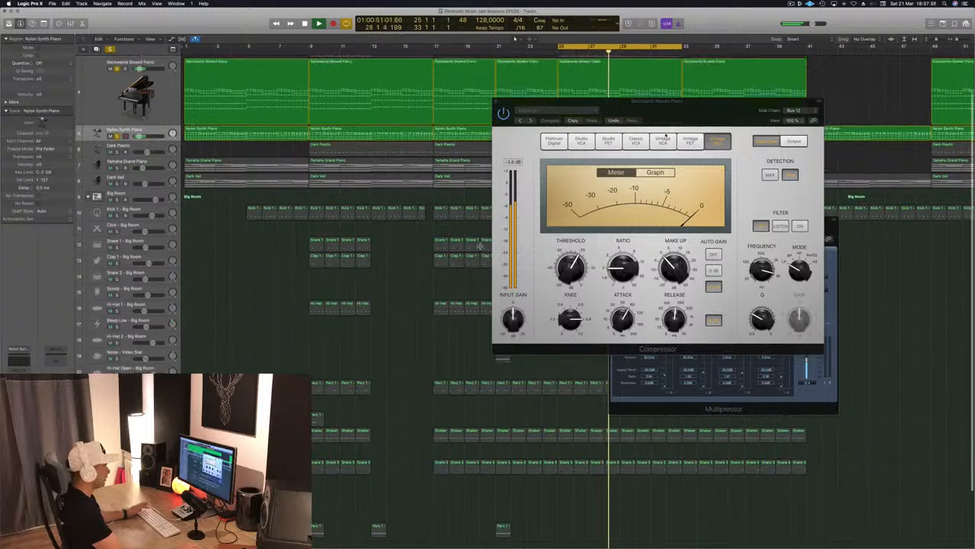
{"action": "left_click_drag", "start_coordinate": [696, 115], "coordinate": [663, 130]}
{"action": "left_click", "coordinate": [463, 116]}
{"action": "key", "text": "space"}
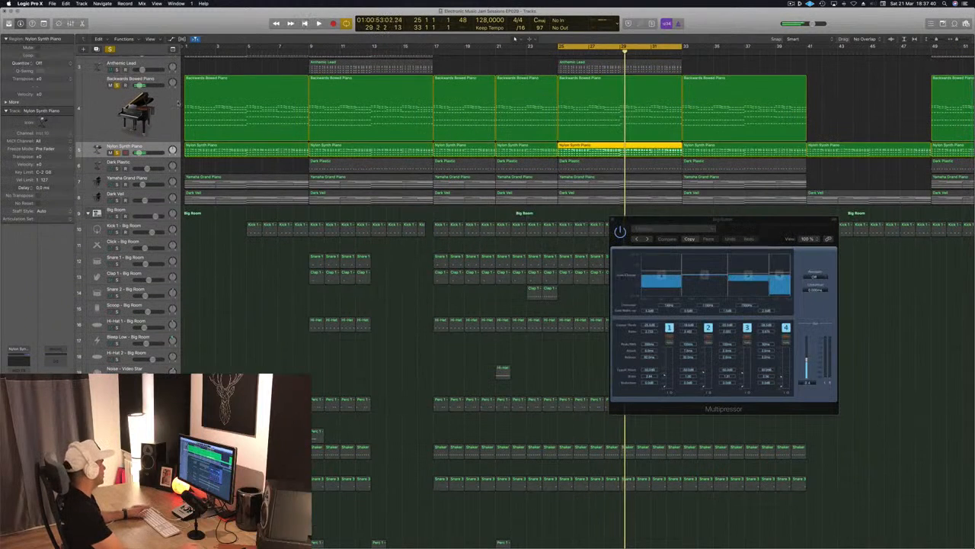
Replace the Backwards Bowed Piano's Compressor with a fresh Factory Default one and set its side-chain to Bus 12 (Sidechain Trigger - Big Room).
{"action": "key", "text": "Up"}
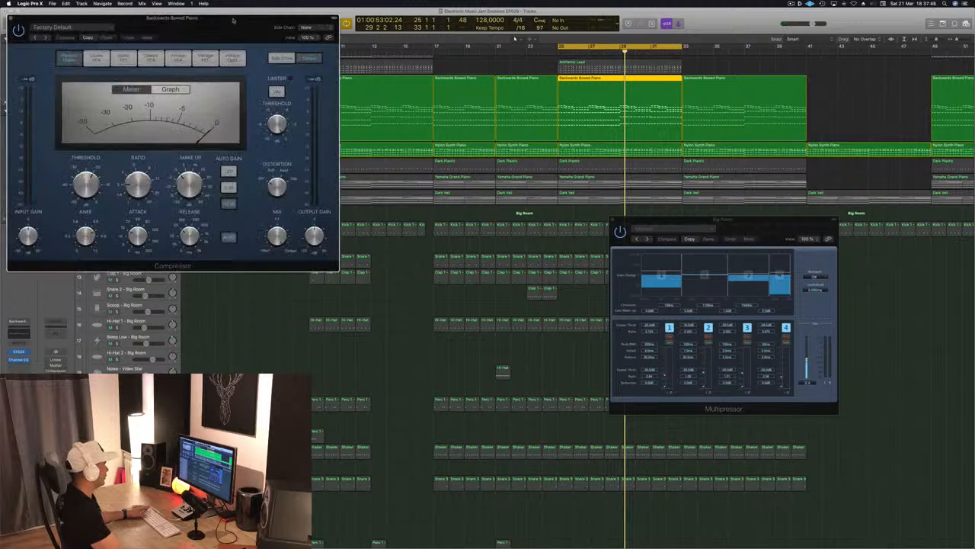
{"action": "left_click_drag", "start_coordinate": [234, 21], "coordinate": [537, 67]}
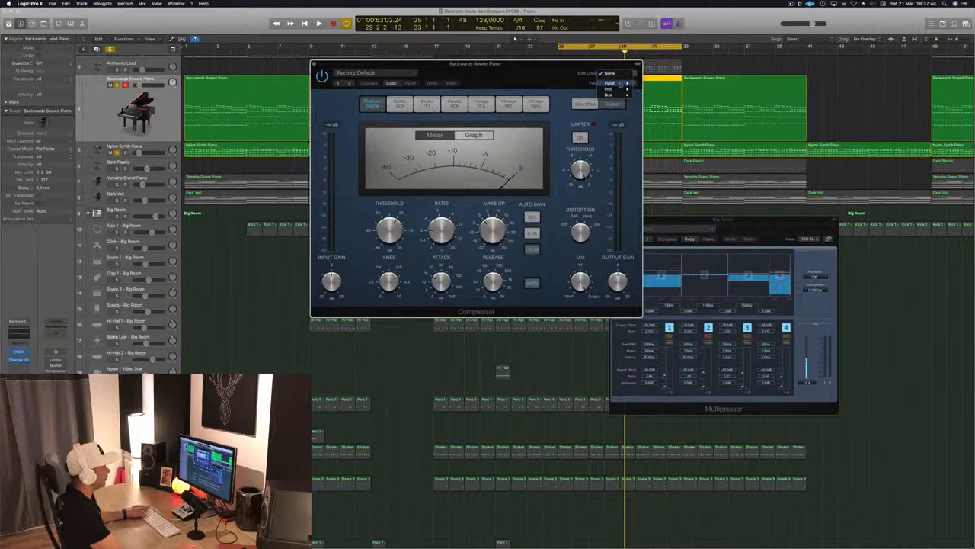
{"action": "mouse_move", "coordinate": [630, 94]}
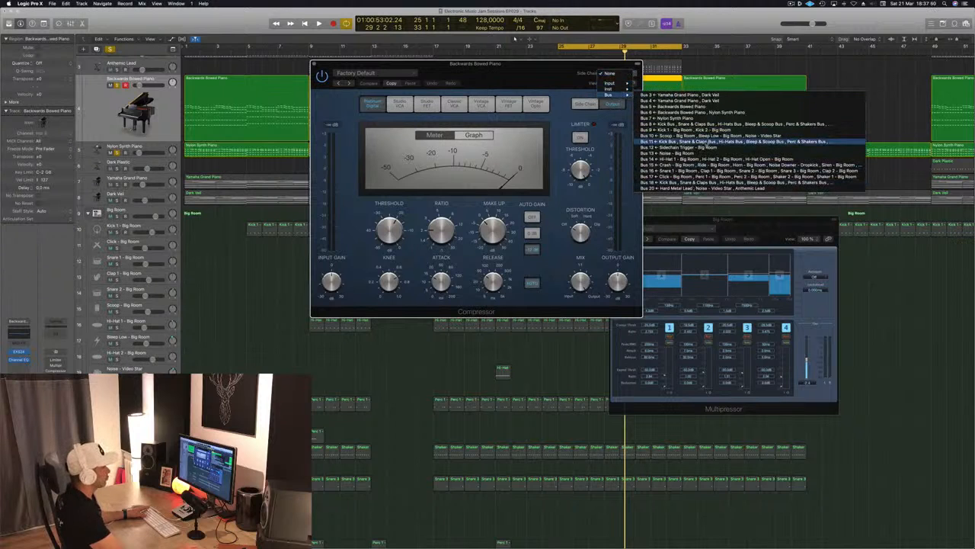
{"action": "left_click", "coordinate": [706, 152]}
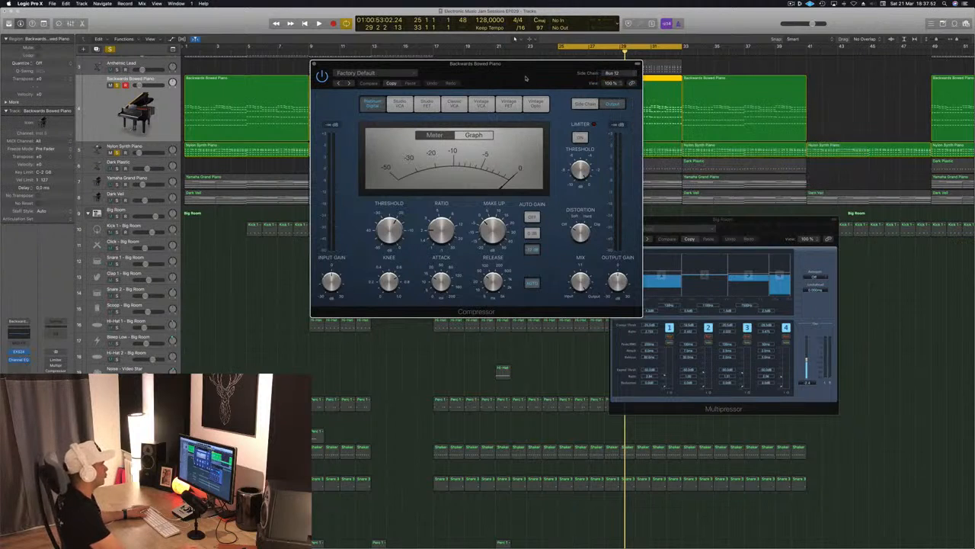
Play the loop to check how the new Compressor responds to the side-chain, then close it and deselect the regions.
{"action": "left_click_drag", "start_coordinate": [525, 79], "coordinate": [721, 161]}
{"action": "key", "text": "space"}
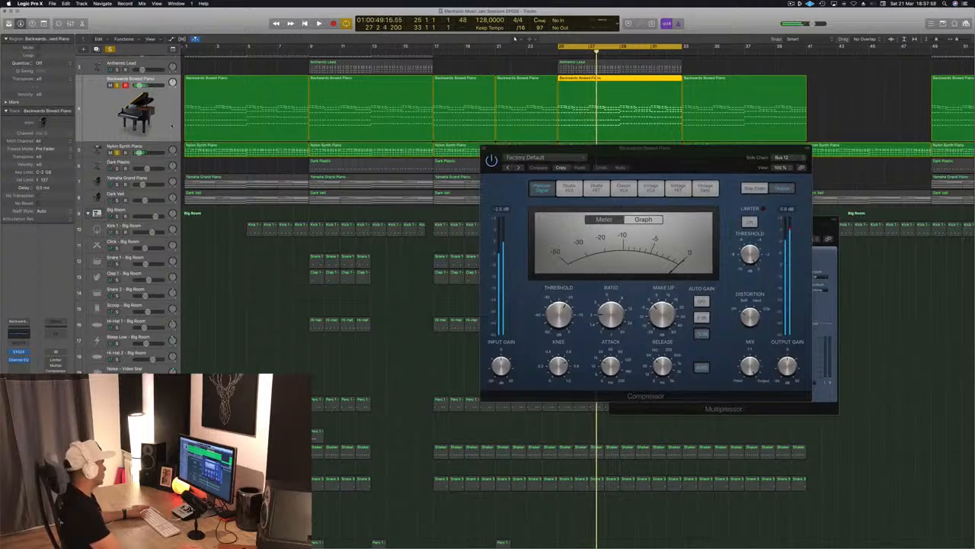
{"action": "left_click_drag", "start_coordinate": [544, 147], "coordinate": [524, 169]}
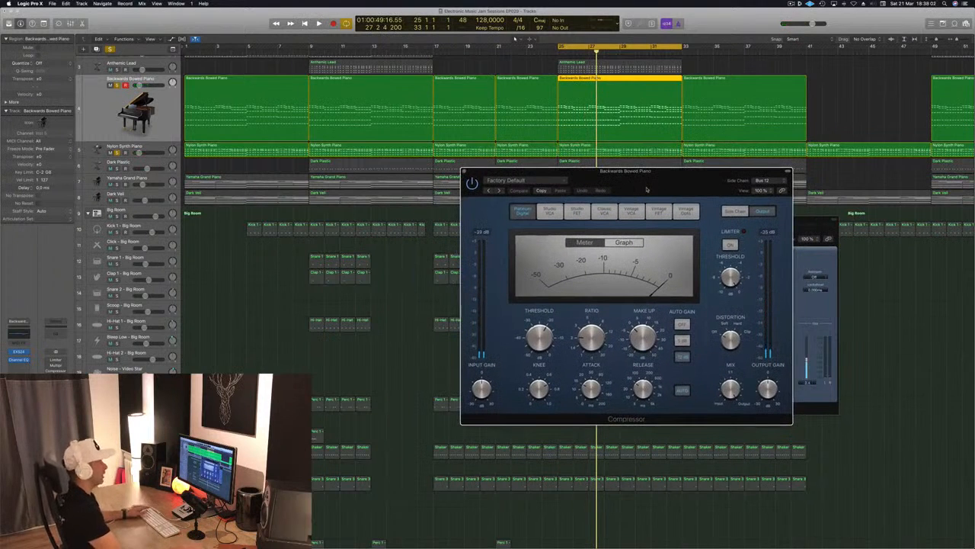
{"action": "left_click_drag", "start_coordinate": [647, 188], "coordinate": [614, 195]}
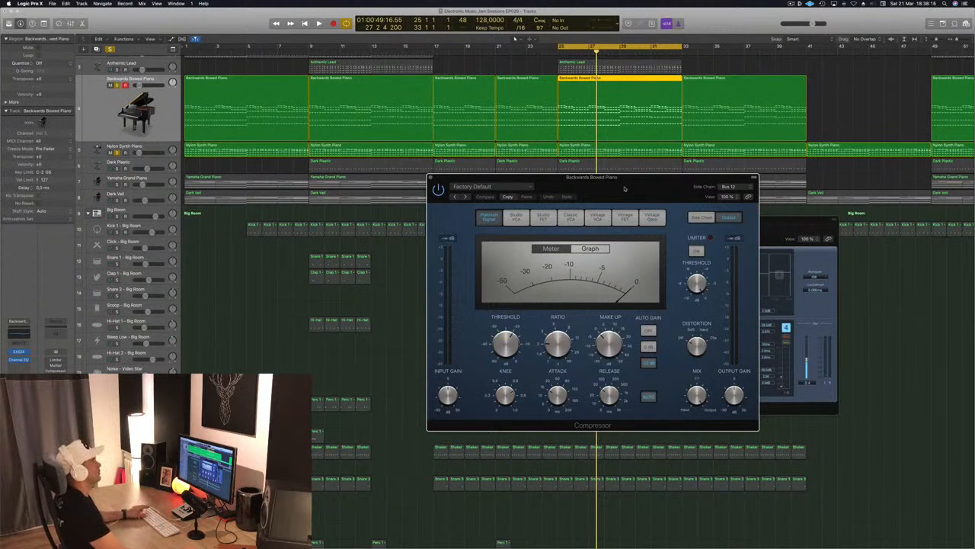
{"action": "left_click_drag", "start_coordinate": [624, 188], "coordinate": [545, 192]}
{"action": "left_click", "coordinate": [352, 184]}
{"action": "left_click", "coordinate": [237, 311]}
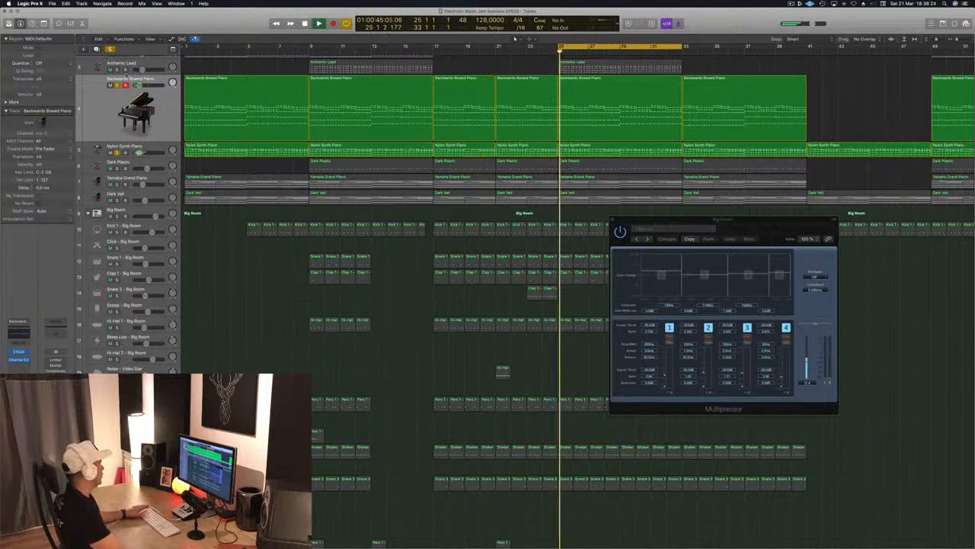
Play the loop with the Big Room drums and Dark Plastic also soloed and the Backwards Bowed Piano muted.
{"action": "left_click", "coordinate": [118, 217]}
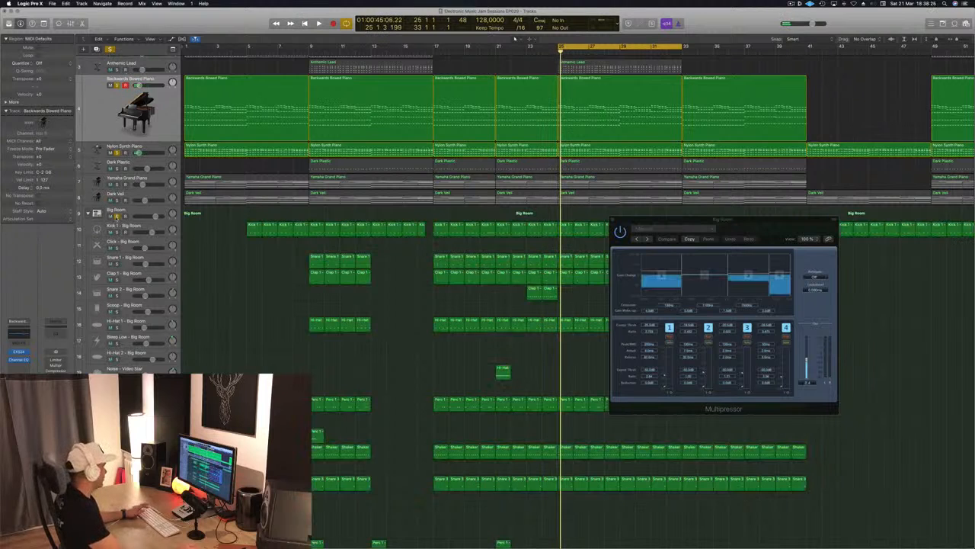
{"action": "key", "text": "space"}
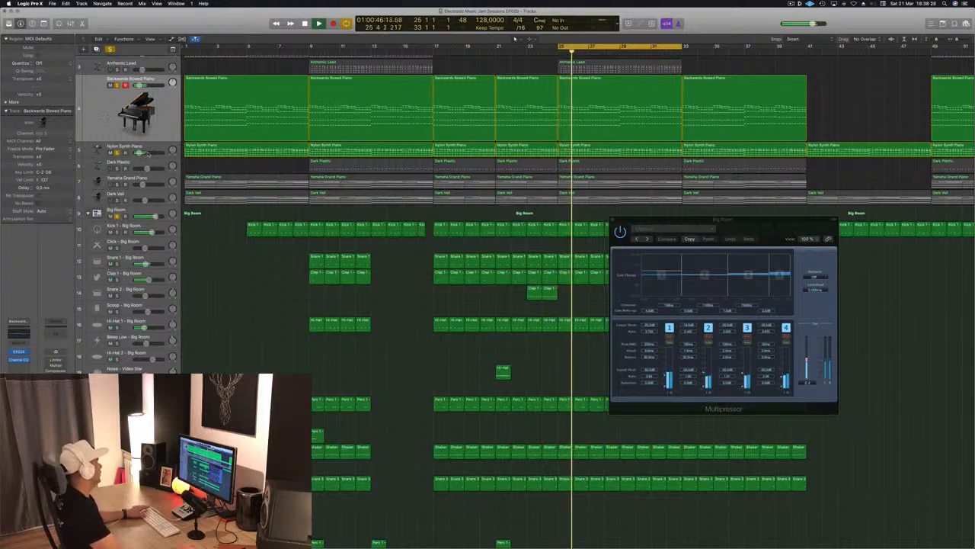
{"action": "left_click", "coordinate": [117, 168]}
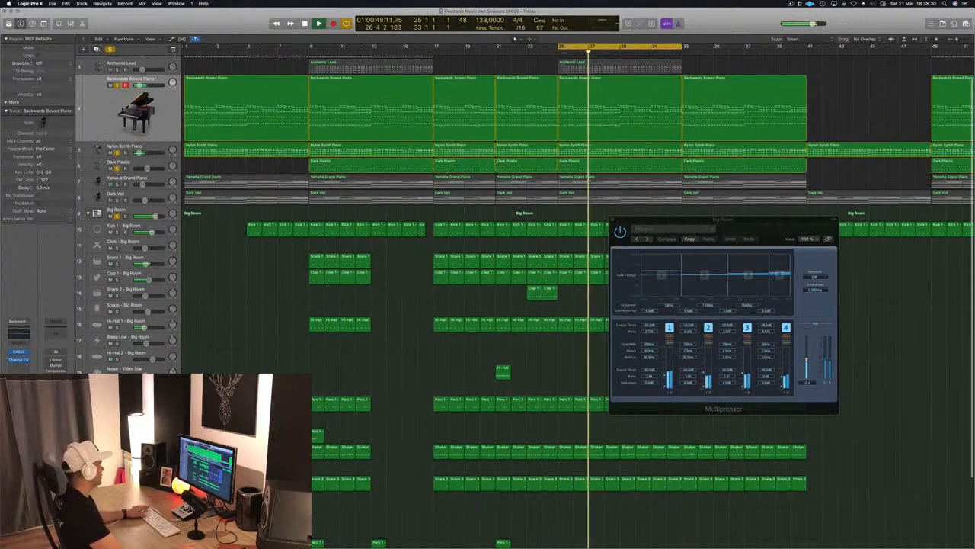
{"action": "left_click", "coordinate": [157, 162]}
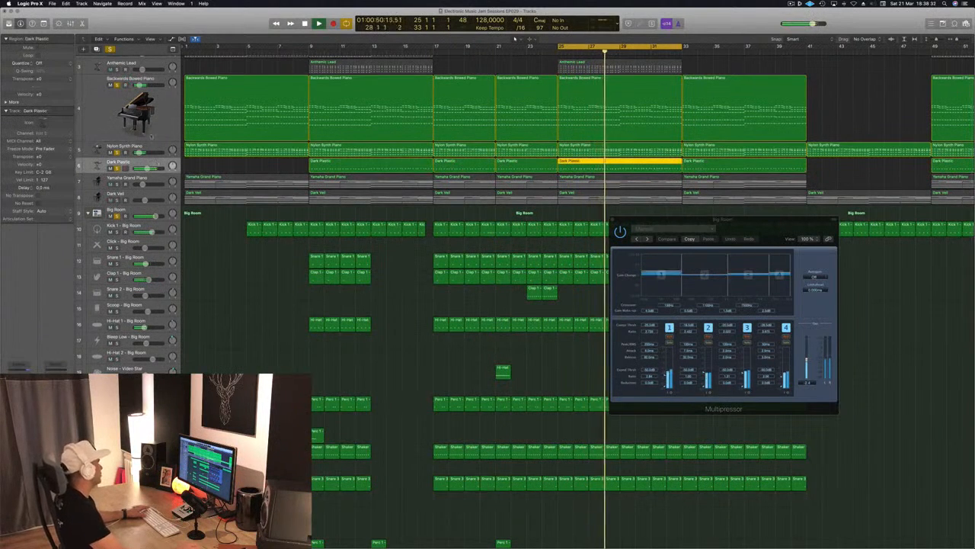
{"action": "left_click", "coordinate": [111, 85]}
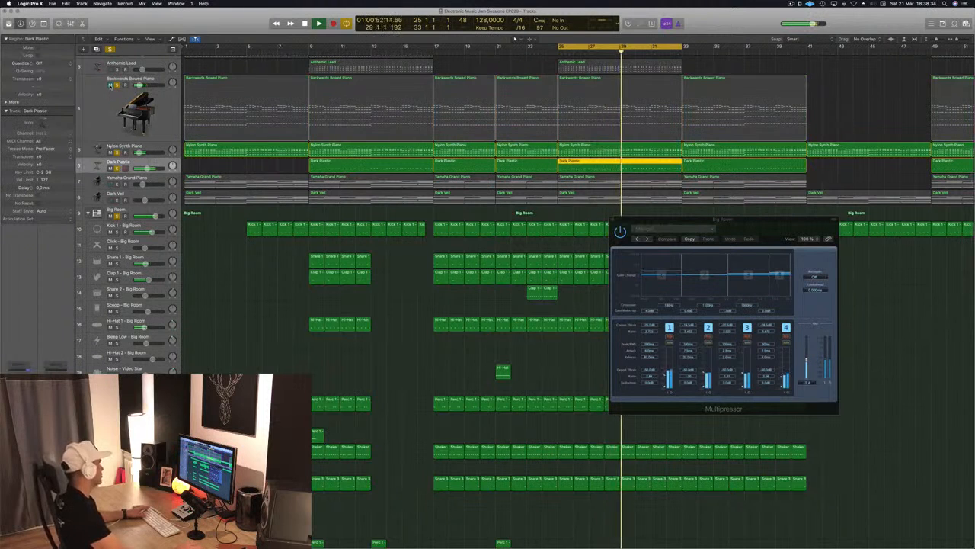
{"action": "left_click", "coordinate": [152, 147]}
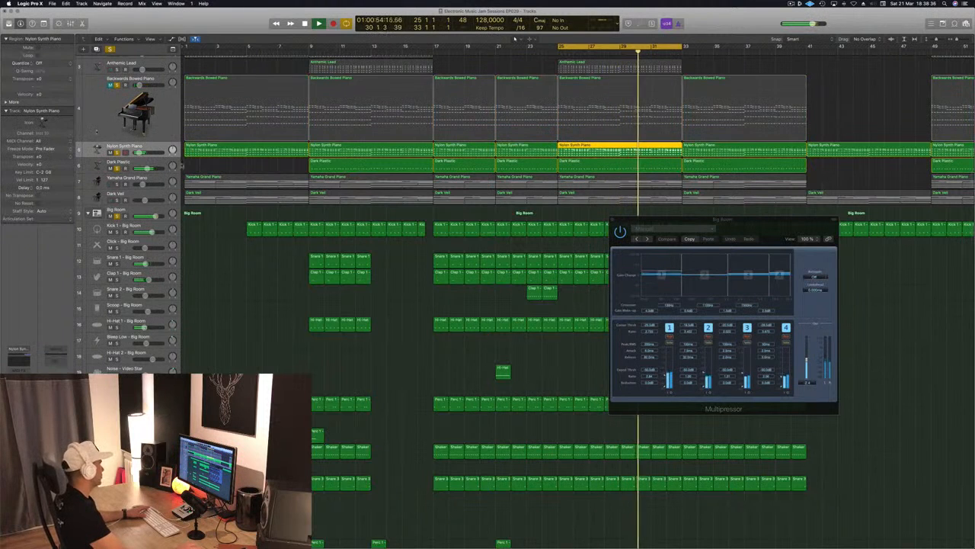
Copy the Analog EP region from bar 9 to bar 25 and solo the Analog EP track.
{"action": "scroll", "coordinate": [152, 147], "scroll_direction": "up", "scroll_amount": 1}
{"action": "scroll", "coordinate": [503, 229], "scroll_direction": "up", "scroll_amount": 1}
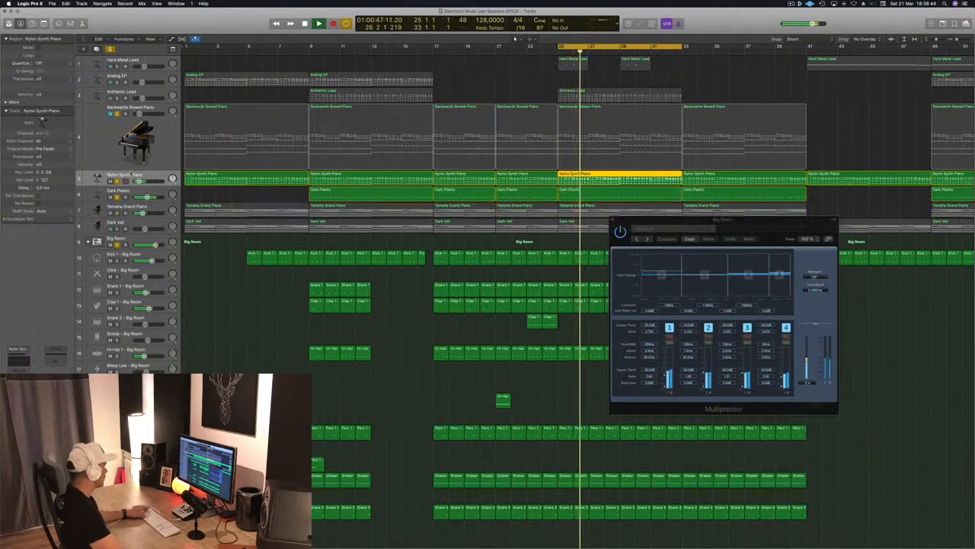
{"action": "left_click", "coordinate": [151, 77]}
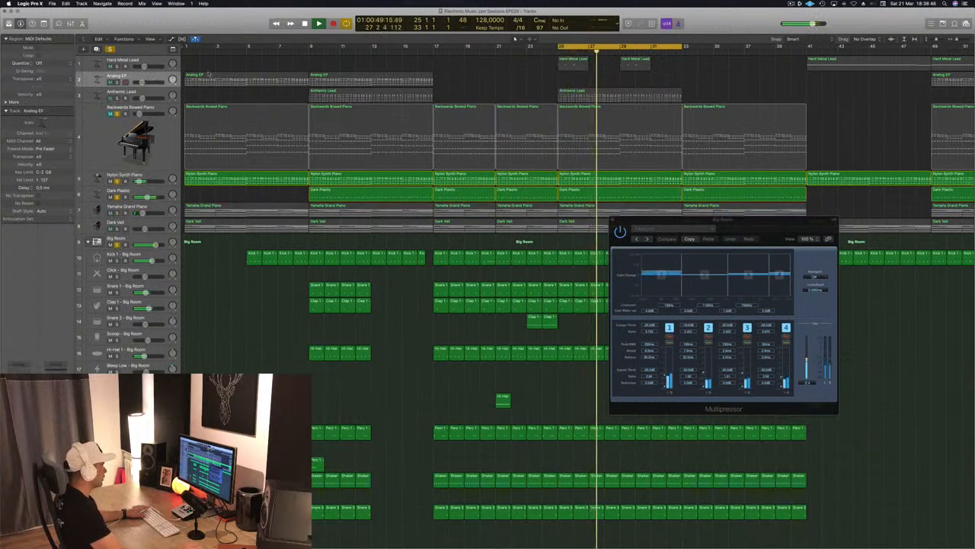
{"action": "left_click", "coordinate": [352, 78]}
{"action": "left_click_drag", "start_coordinate": [354, 80], "coordinate": [608, 82]}
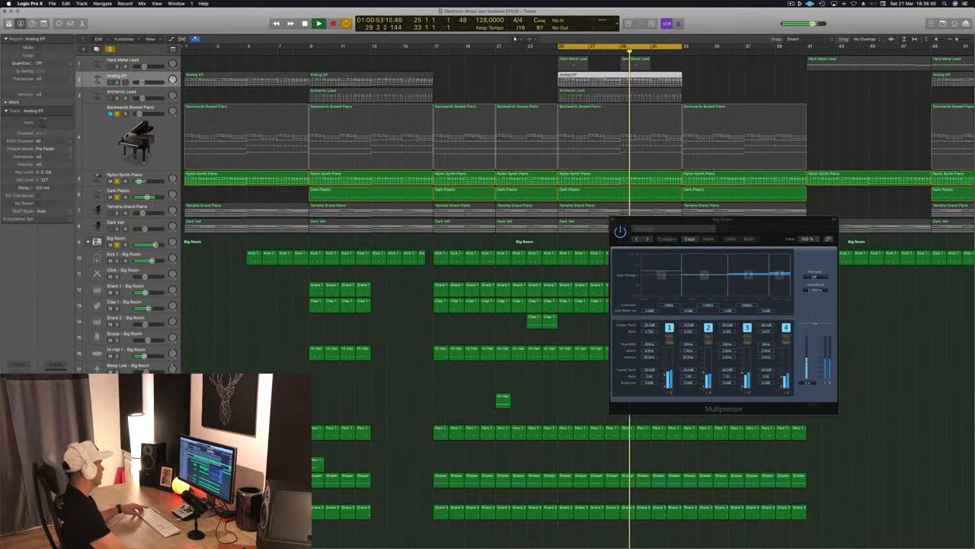
{"action": "left_click", "coordinate": [117, 82]}
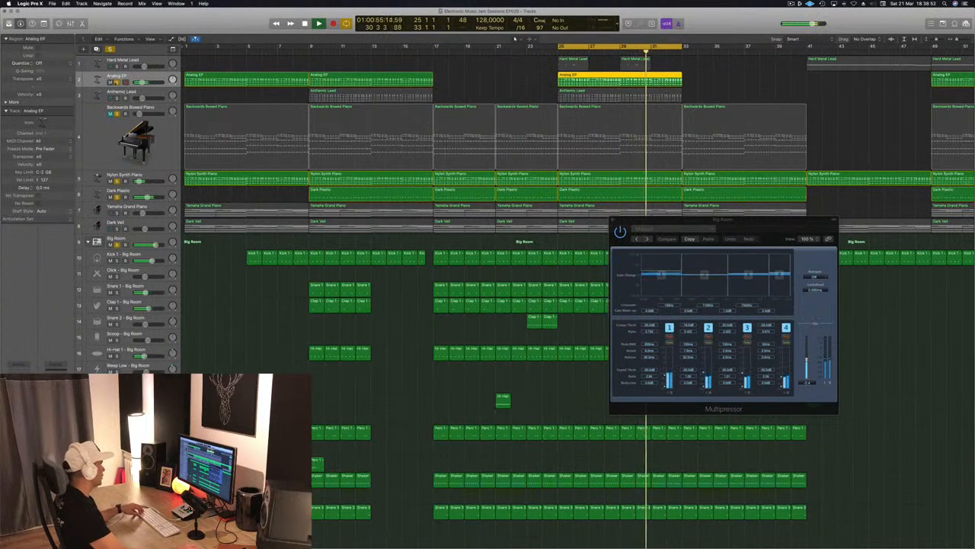
Undo the Analog EP region copy at bar 25, solo the Anthemic Lead track instead of Analog EP and select it.
{"action": "key", "text": "super+z"}
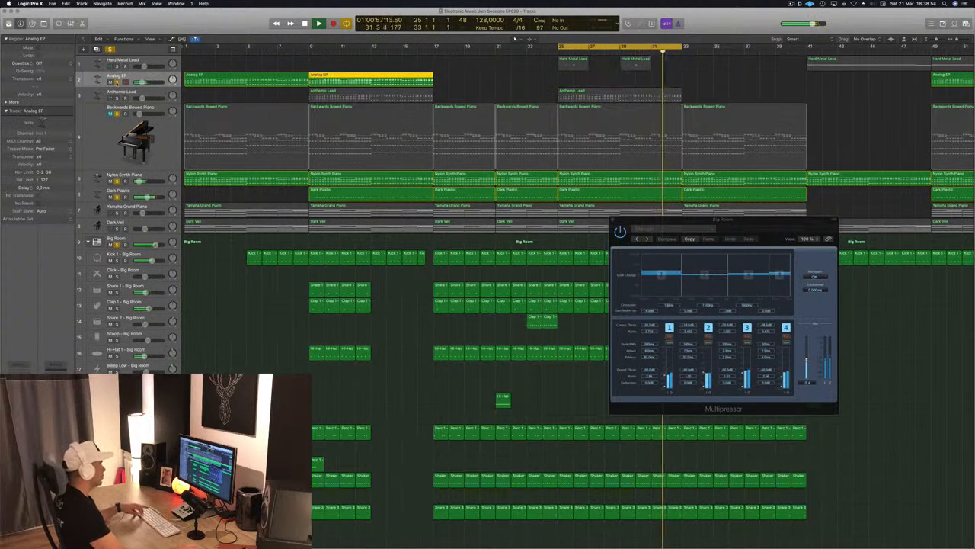
{"action": "left_click", "coordinate": [118, 98]}
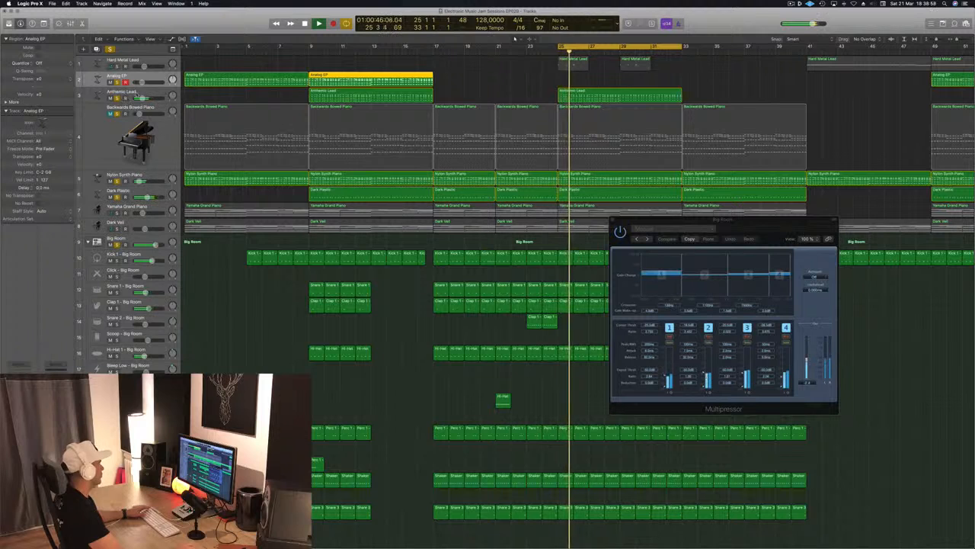
{"action": "left_click", "coordinate": [90, 98]}
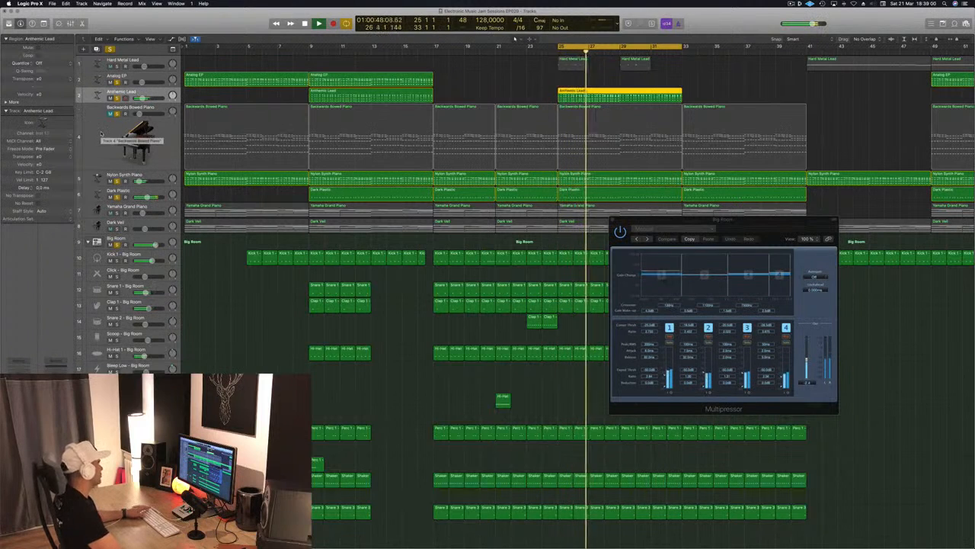
Unmute the Backwards Bowed Piano and watch its Compressor react during playback, then close the plug-in.
{"action": "left_click", "coordinate": [110, 114]}
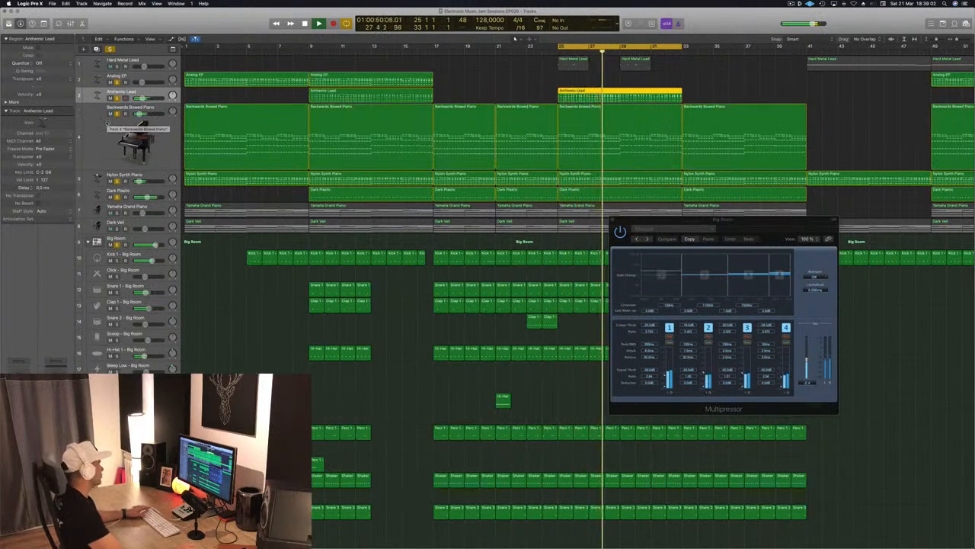
{"action": "left_click", "coordinate": [114, 123]}
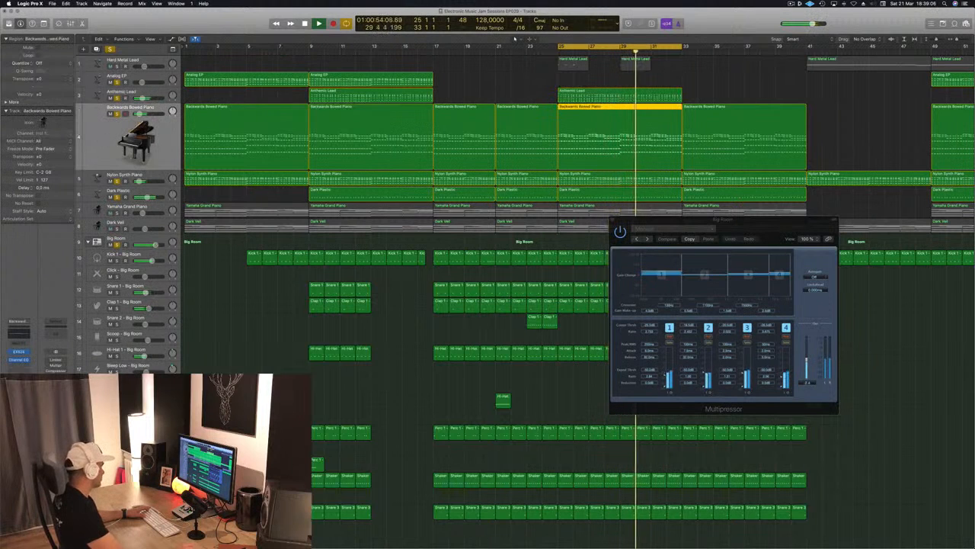
{"action": "left_click", "coordinate": [19, 367]}
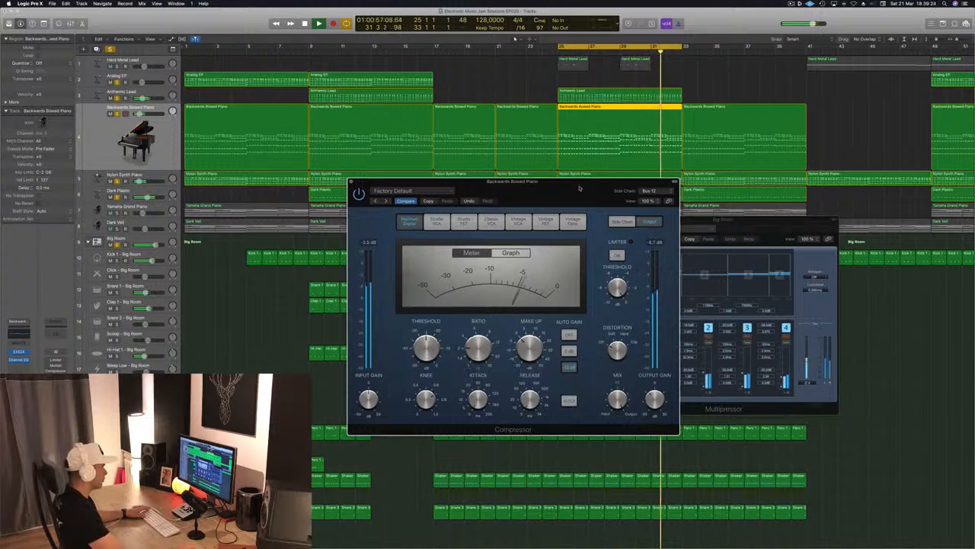
{"action": "left_click_drag", "start_coordinate": [579, 188], "coordinate": [557, 186]}
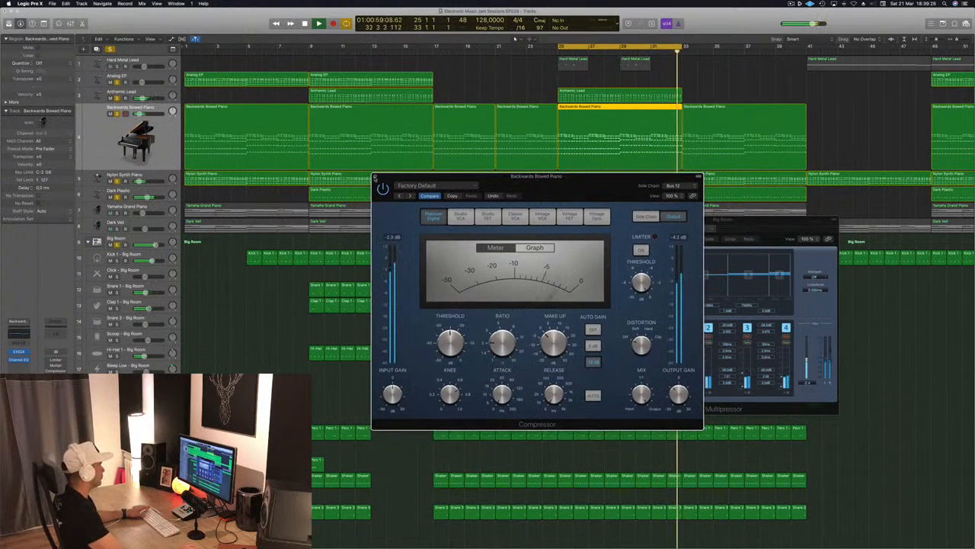
{"action": "left_click", "coordinate": [375, 177]}
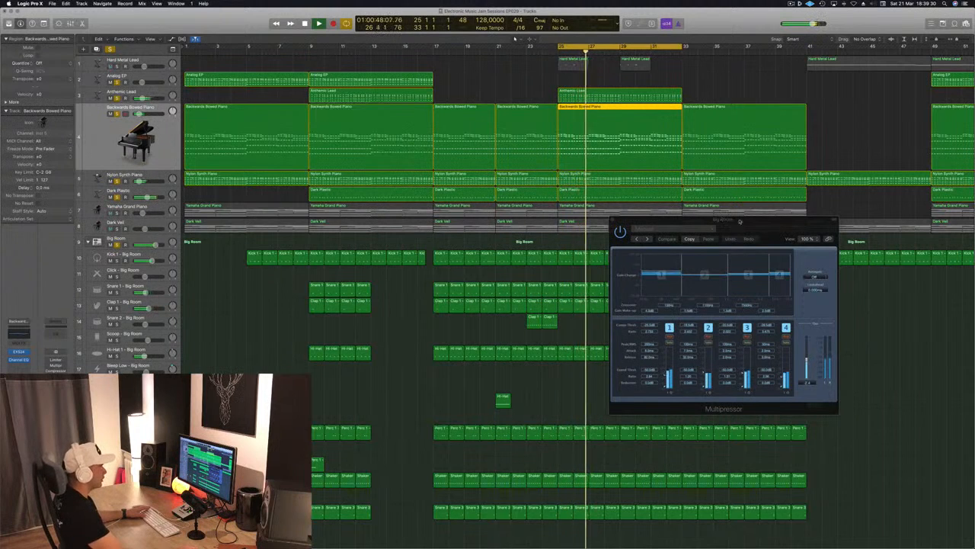
Close the Big Room Multipressor, clear the existing solos and solo only the Anthemic Lead track.
{"action": "left_click_drag", "start_coordinate": [740, 222], "coordinate": [671, 221]}
{"action": "left_click", "coordinate": [545, 224]}
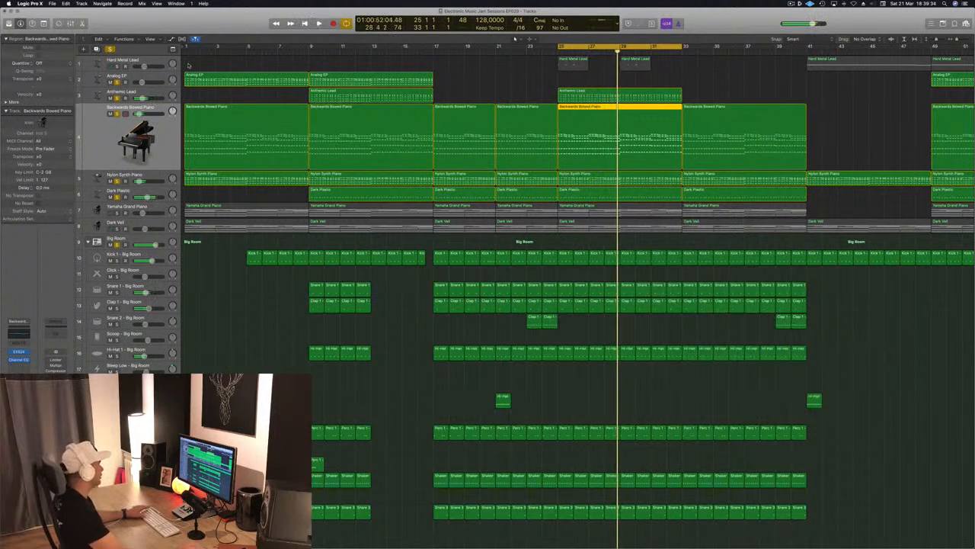
{"action": "key", "text": "space"}
{"action": "left_click", "coordinate": [151, 93]}
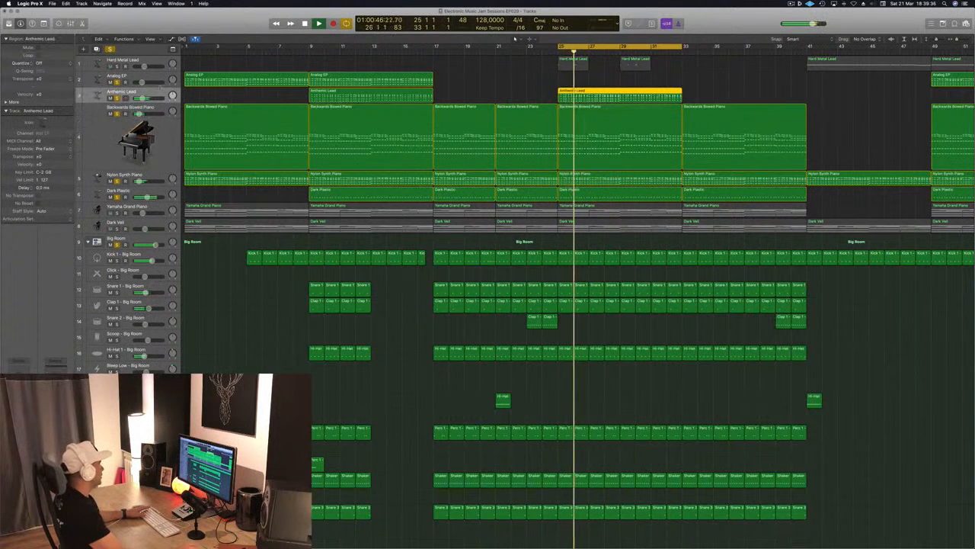
{"action": "left_click", "coordinate": [110, 49]}
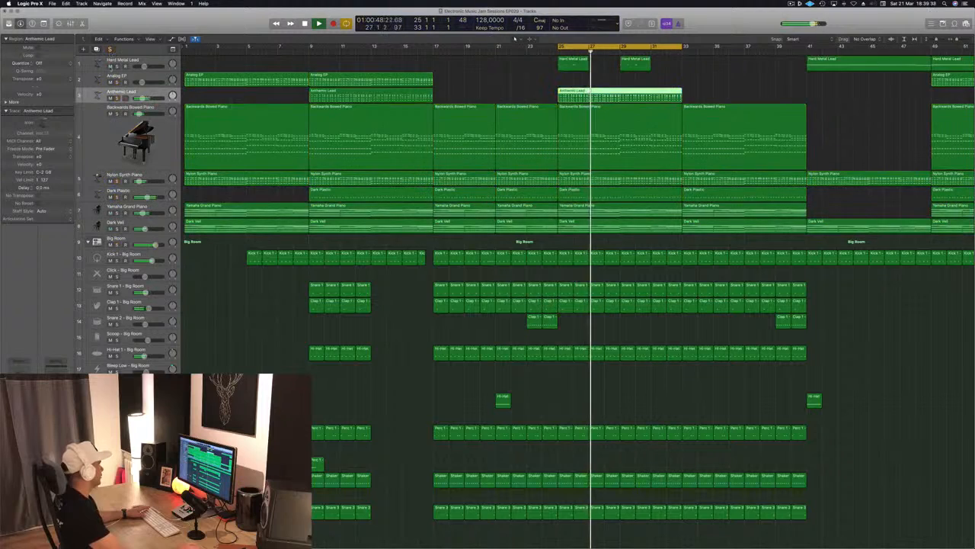
{"action": "left_click", "coordinate": [116, 82]}
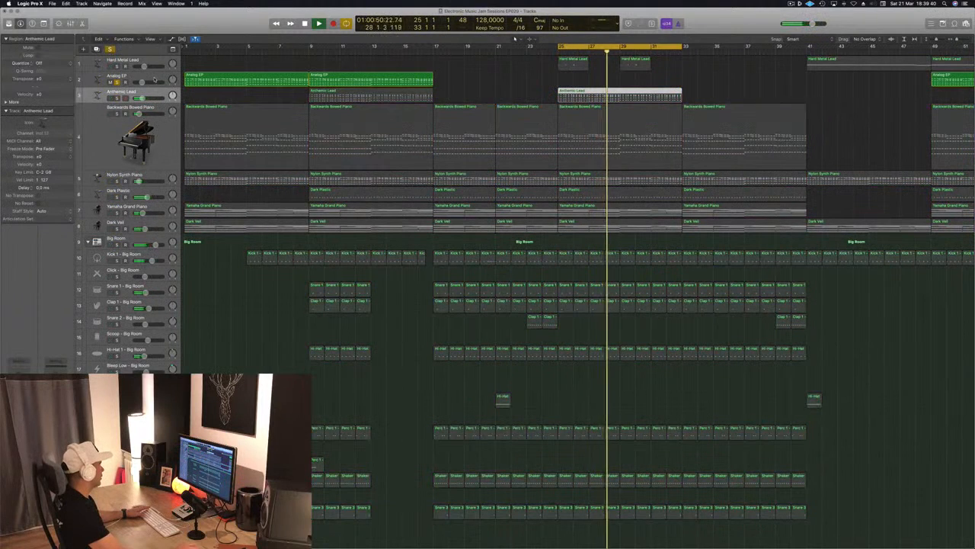
{"action": "left_click", "coordinate": [117, 82]}
{"action": "left_click", "coordinate": [116, 98]}
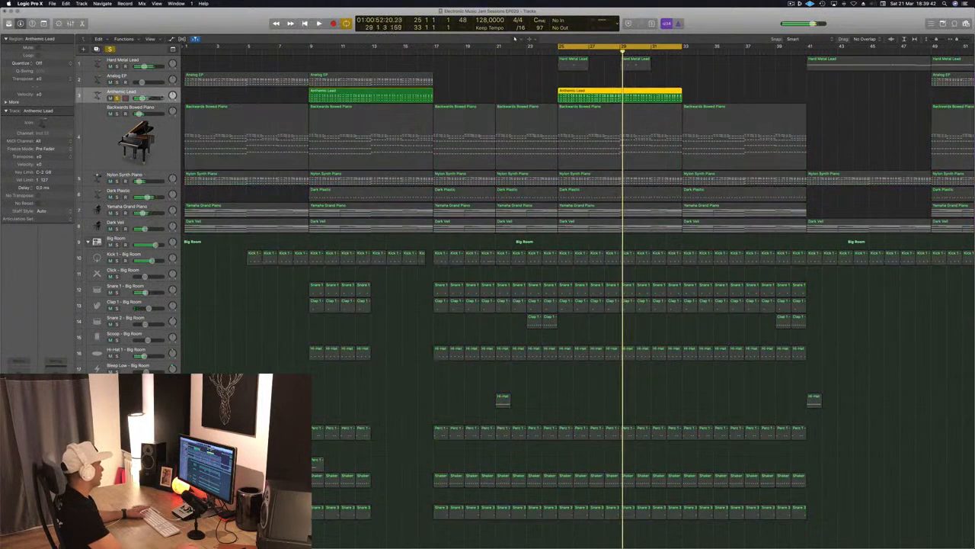
Adjust the Anthemic Lead's Compressor threshold and ratio while it plays soloed, setting the attack to 0.0 ms and turning Auto Gain off.
{"action": "key", "text": "space"}
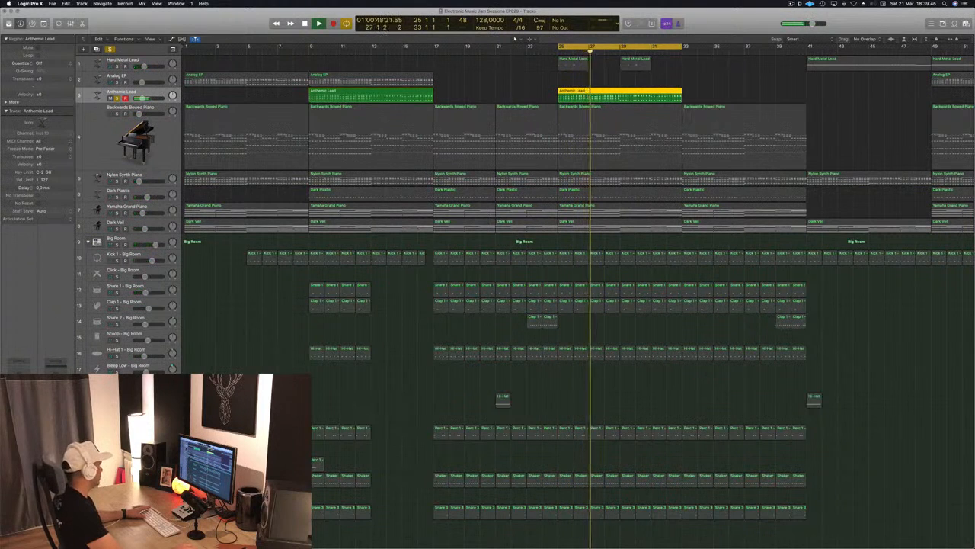
{"action": "key", "text": "v"}
{"action": "left_click_drag", "start_coordinate": [324, 61], "coordinate": [536, 127]}
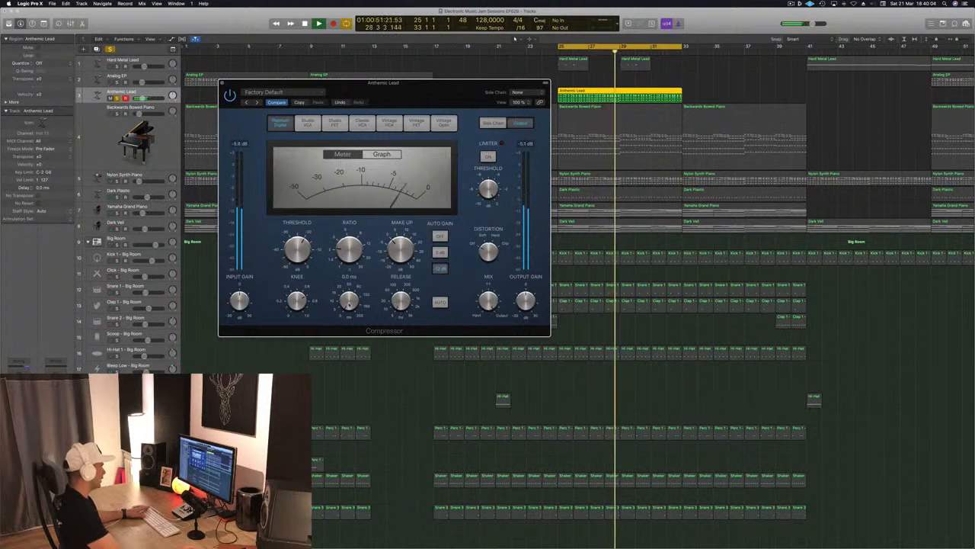
{"action": "left_click_drag", "start_coordinate": [417, 99], "coordinate": [484, 92]}
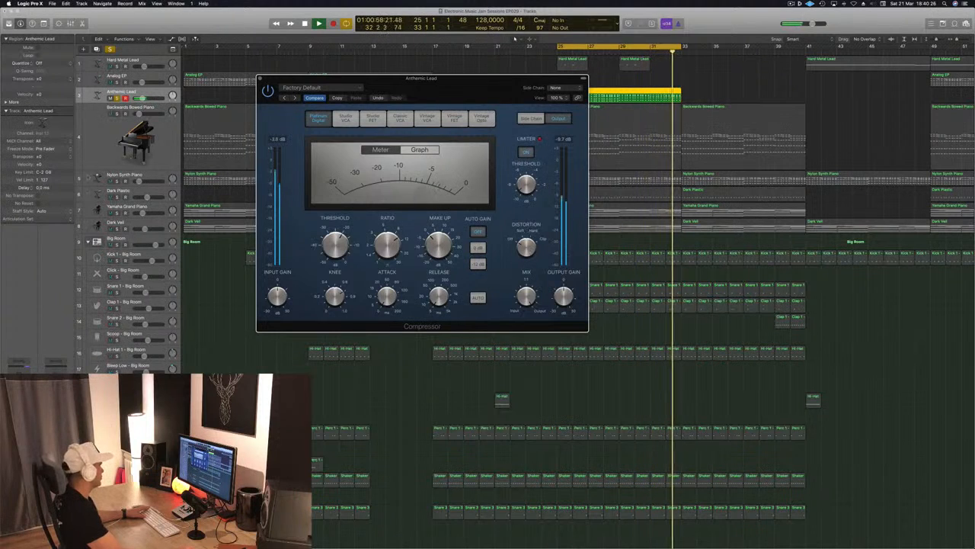
Play the loop with the Anthemic Lead unsoloed to check its compression in the full mix.
{"action": "left_click_drag", "start_coordinate": [423, 97], "coordinate": [586, 226]}
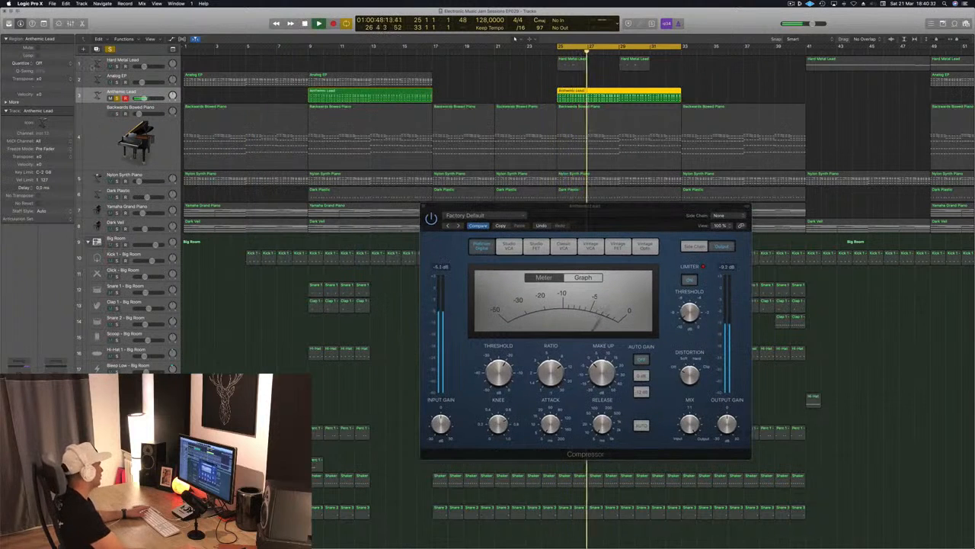
{"action": "key", "text": "s"}
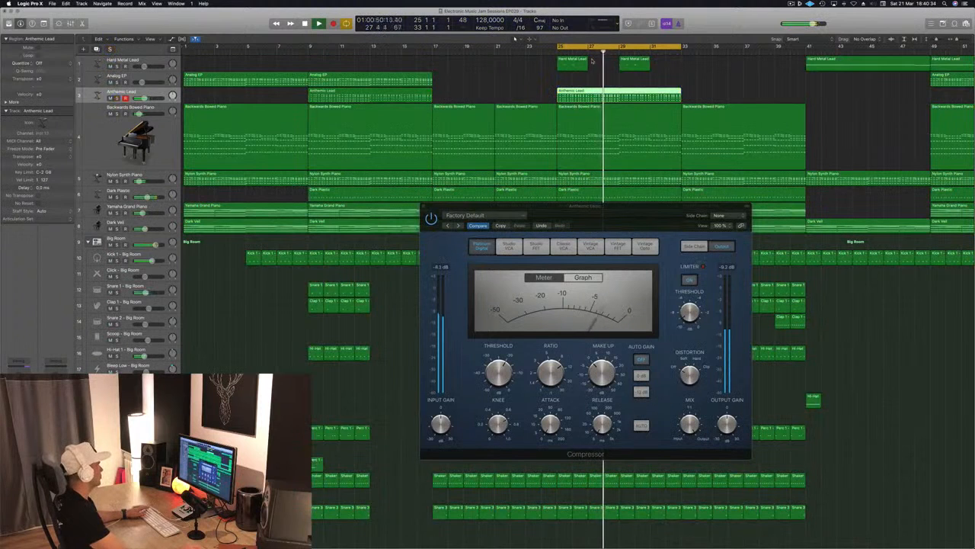
{"action": "key", "text": "space"}
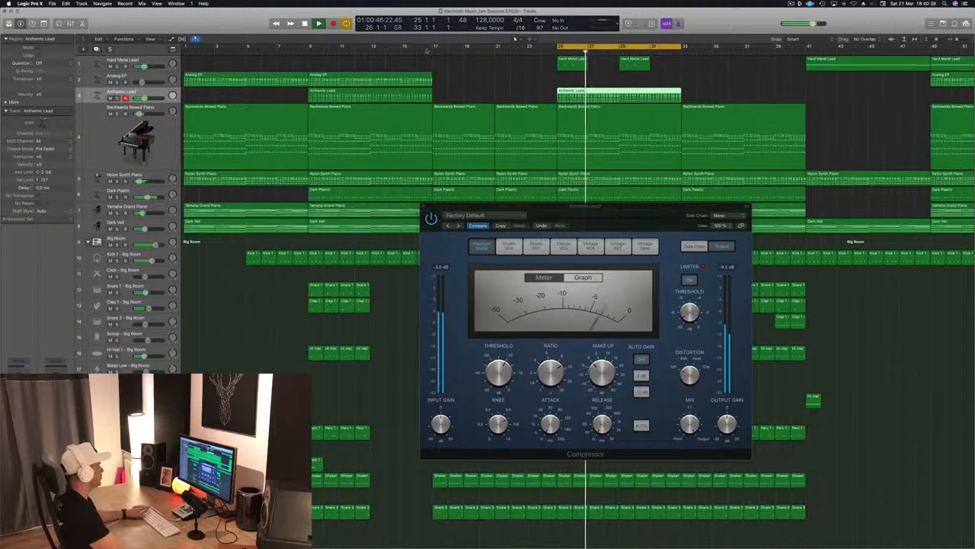
Adjust the Decay of the Anthemic Lead's Alchemy sound in solo, then play the lead in the full mix.
{"action": "left_click_drag", "start_coordinate": [211, 16], "coordinate": [798, 213]}
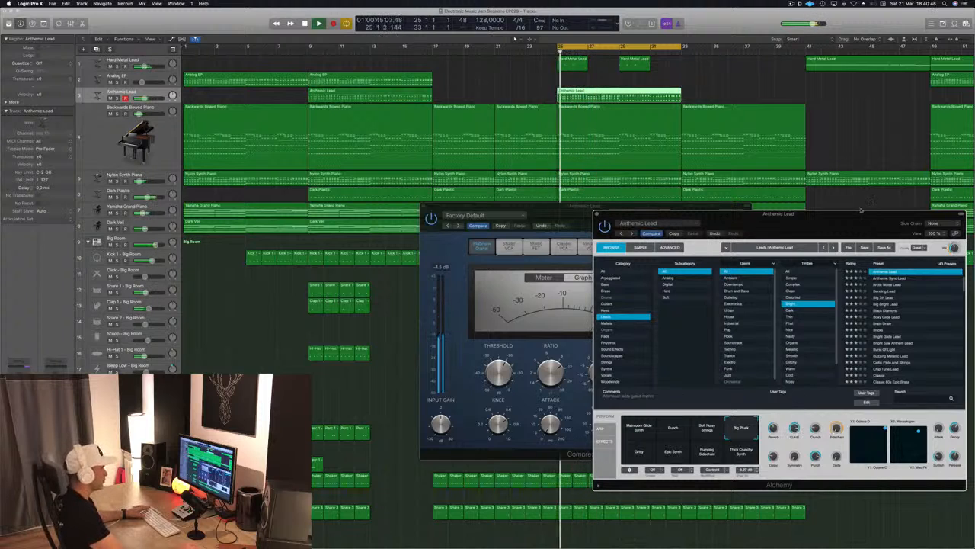
{"action": "left_click_drag", "start_coordinate": [861, 210], "coordinate": [718, 206]}
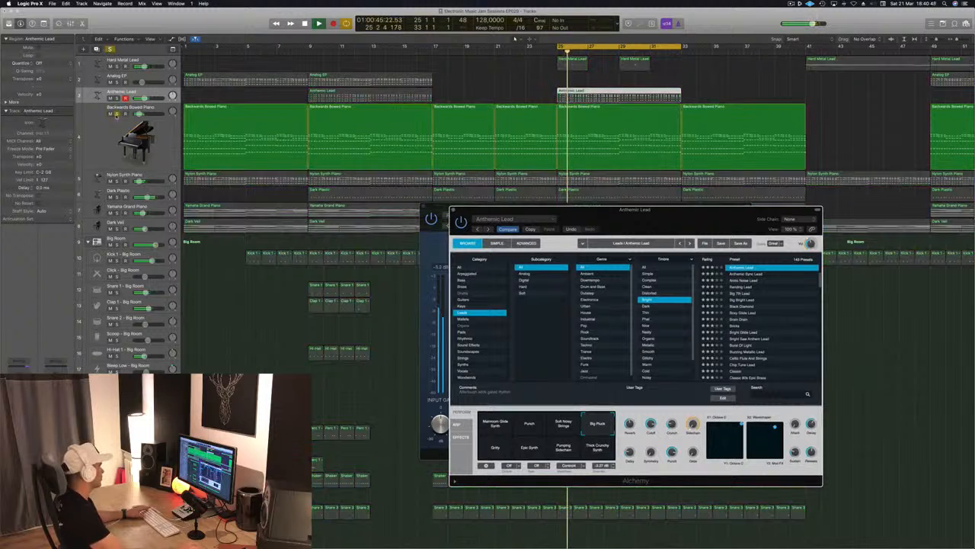
{"action": "key", "text": "s"}
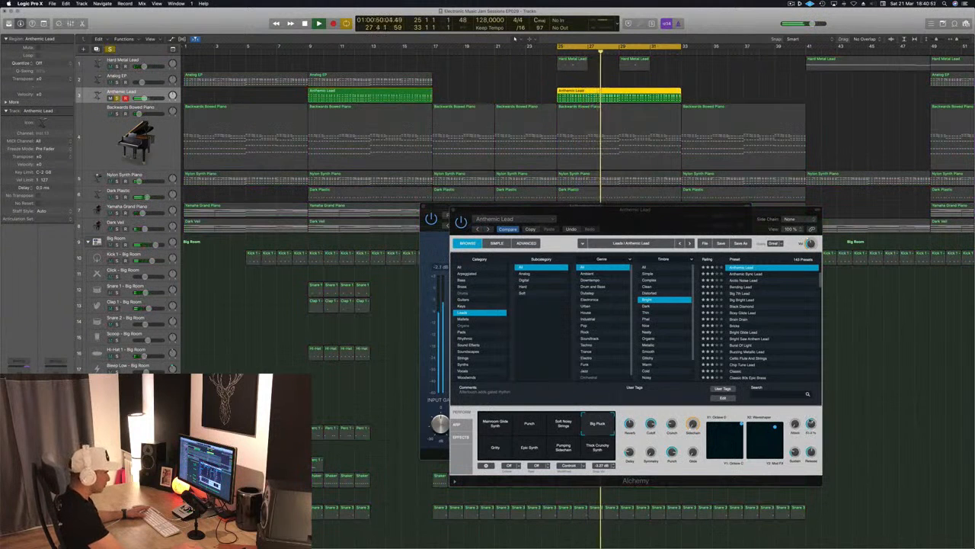
{"action": "left_click", "coordinate": [811, 435]}
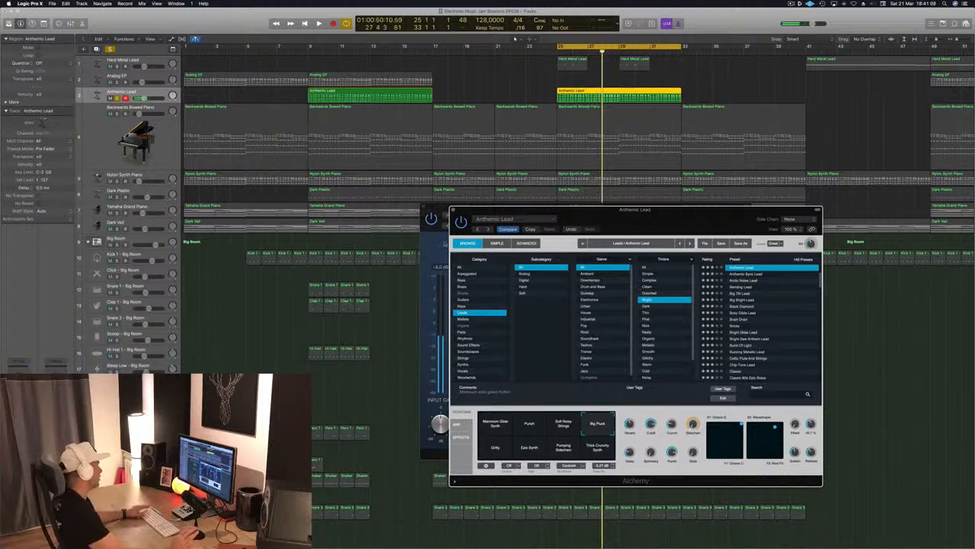
{"action": "key", "text": "space"}
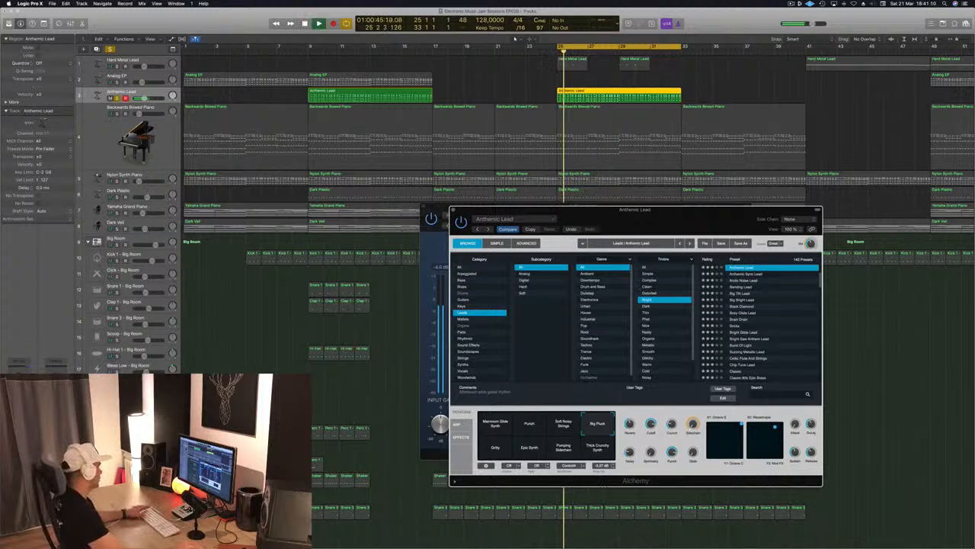
{"action": "key", "text": "ctrl+s"}
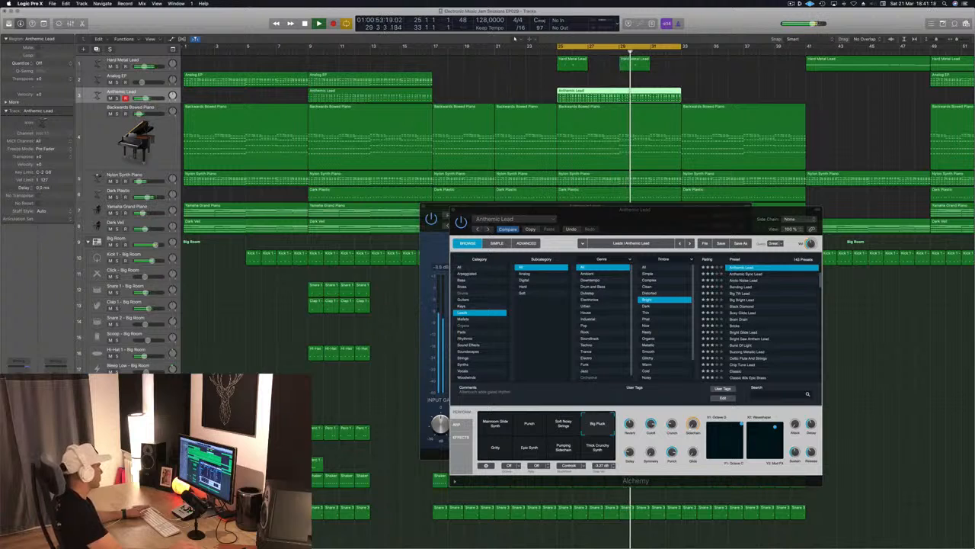
Fine-tune the Alchemy performance controls in the mix and in solo, including Decay and Sidechain.
{"action": "left_click_drag", "start_coordinate": [671, 219], "coordinate": [584, 216]}
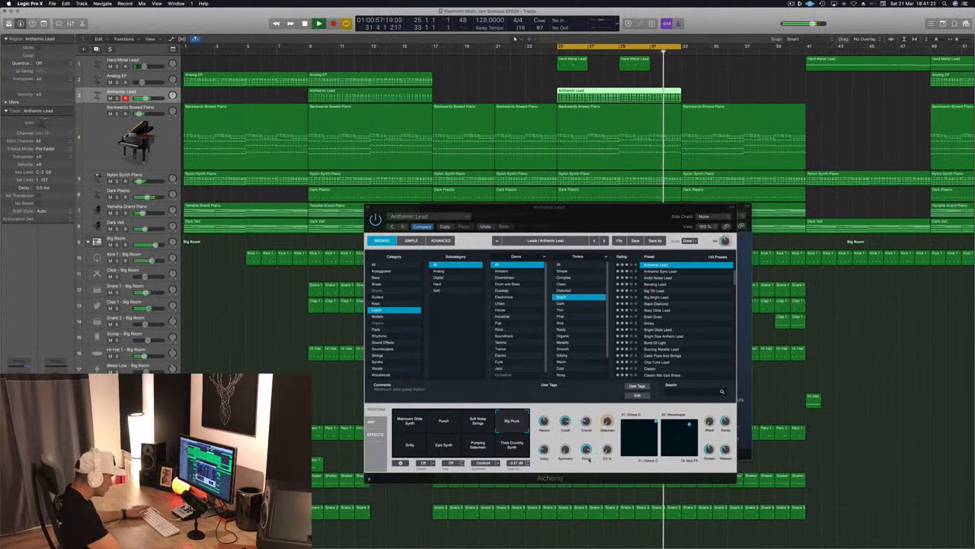
{"action": "left_click", "coordinate": [569, 408]}
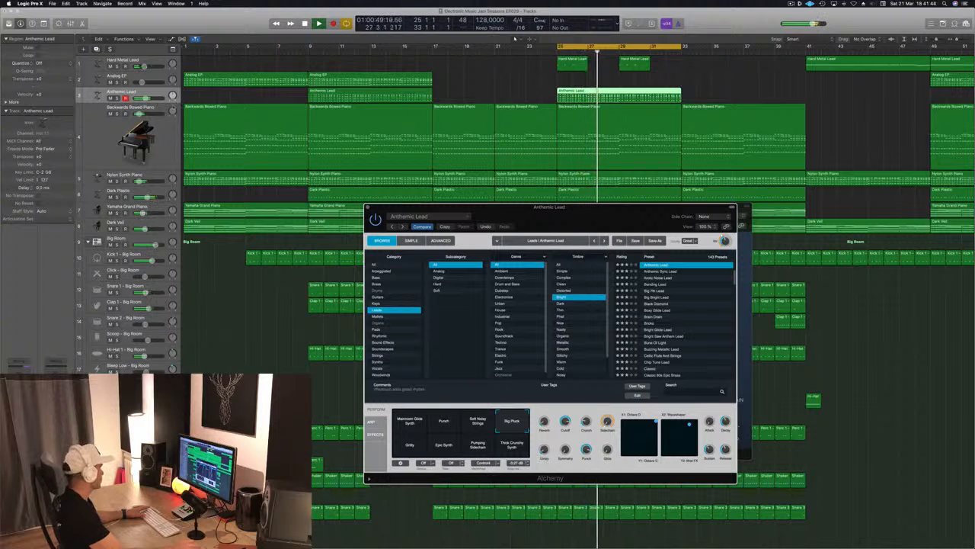
{"action": "key", "text": "s"}
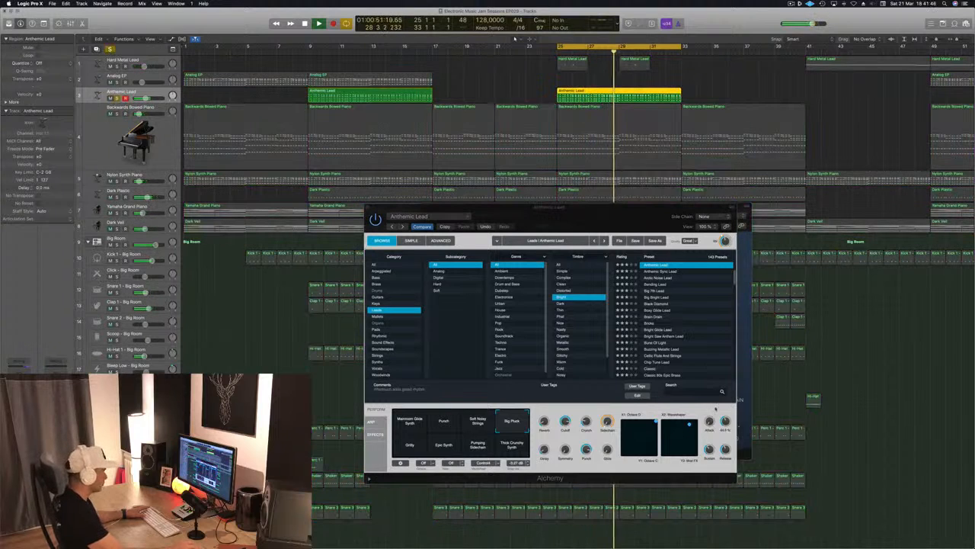
{"action": "left_click", "coordinate": [549, 438]}
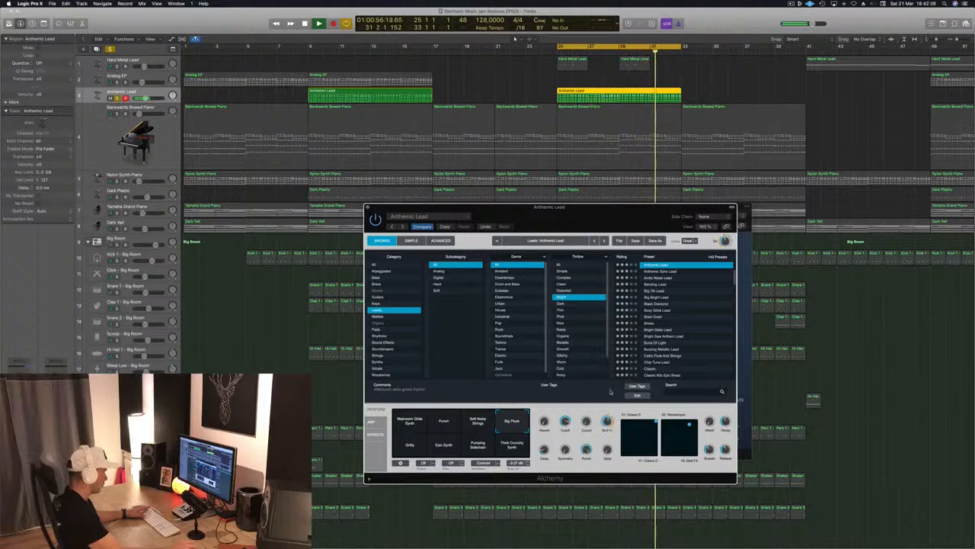
Set the side-chain source of the Anthemic Lead's Alchemy to Bus 12 (Sidechain Trigger - Big Room).
{"action": "left_click", "coordinate": [723, 217]}
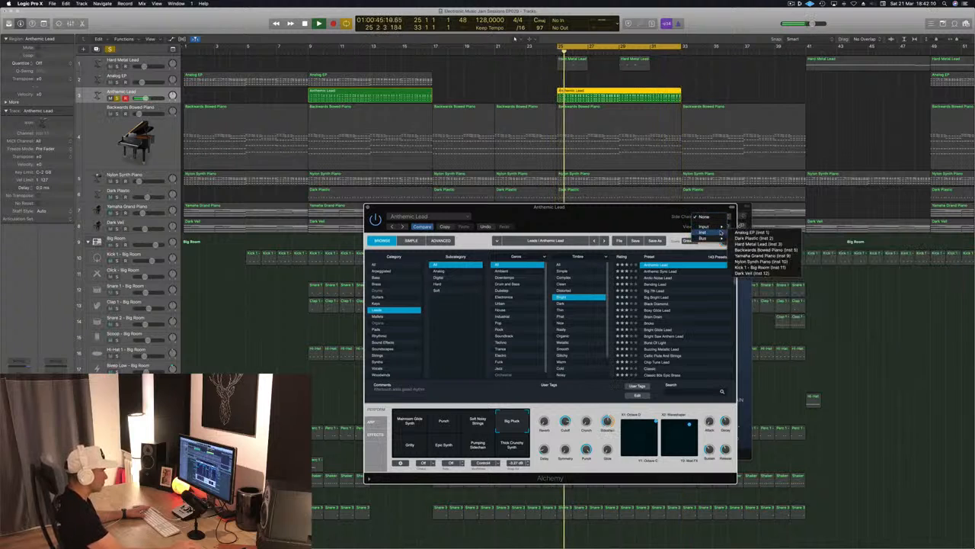
{"action": "mouse_move", "coordinate": [721, 229]}
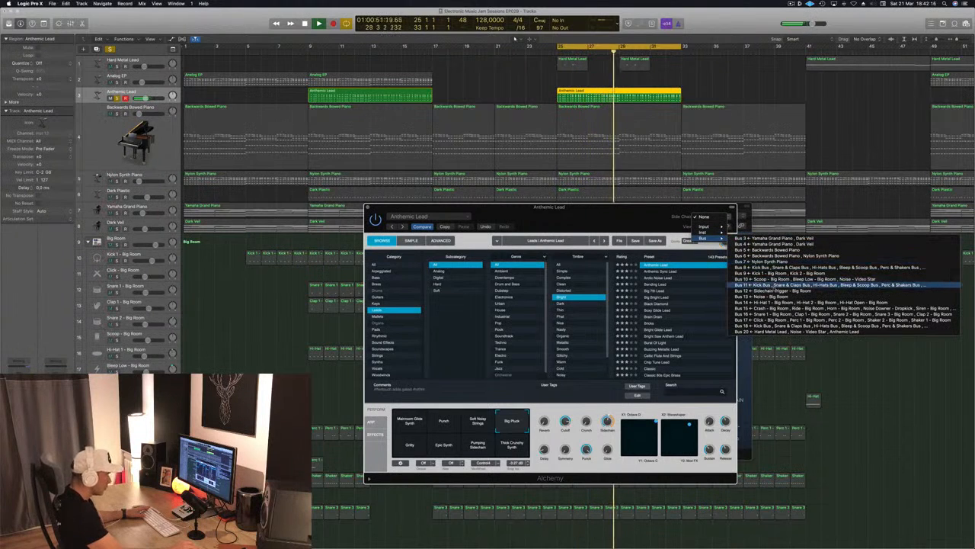
{"action": "left_click", "coordinate": [770, 289]}
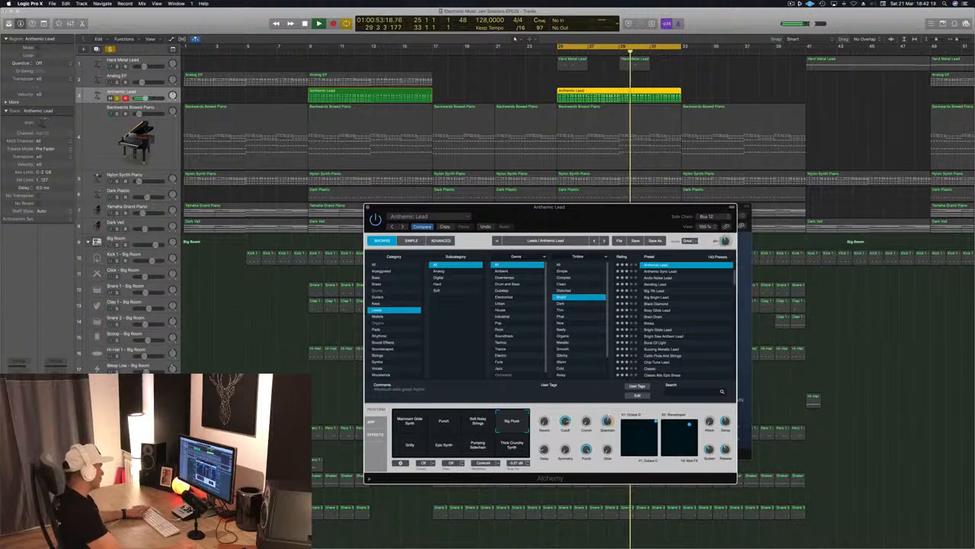
Solo the side-chain kick trigger track together with the Anthemic Lead and move the Alchemy window aside while listening.
{"action": "scroll", "coordinate": [514, 37], "scroll_direction": "down", "scroll_amount": 5}
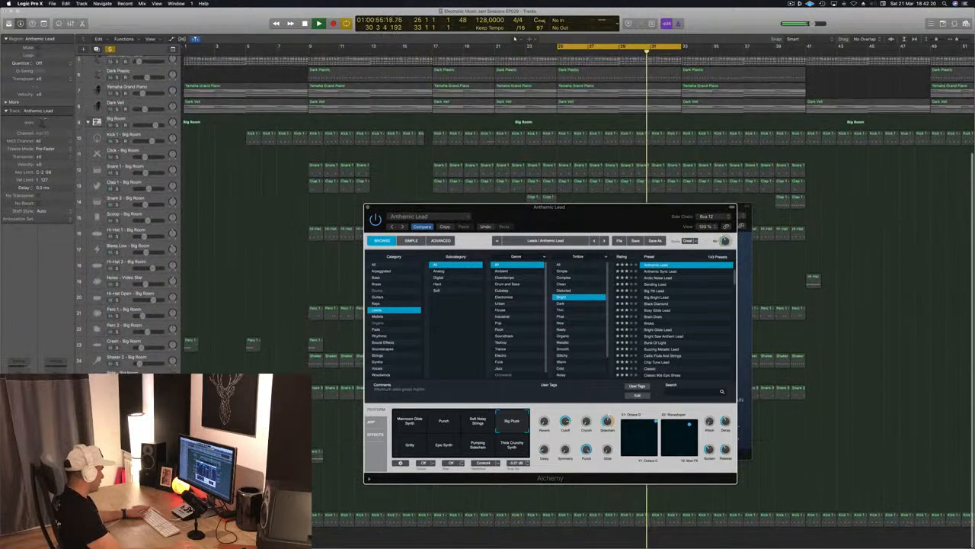
{"action": "left_click", "coordinate": [125, 521]}
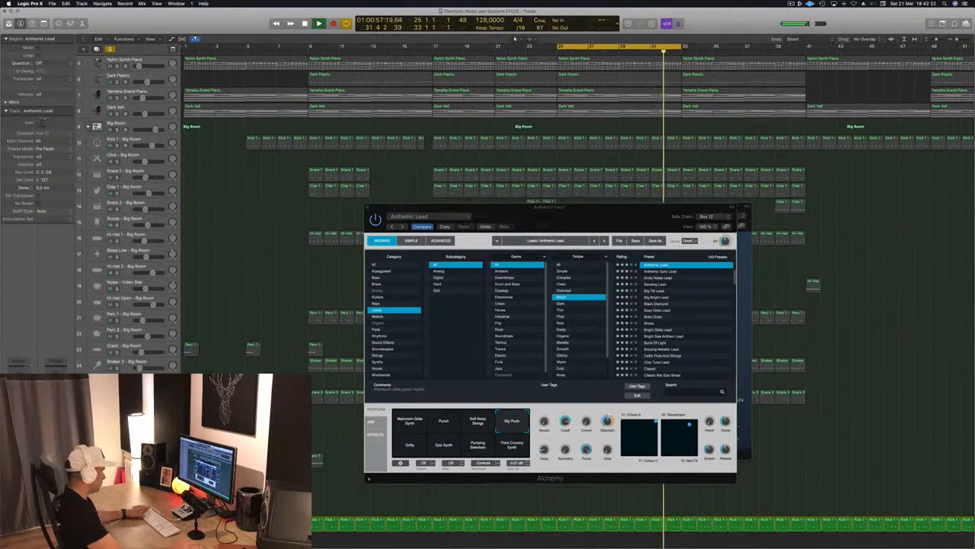
{"action": "left_click_drag", "start_coordinate": [628, 206], "coordinate": [605, 214]}
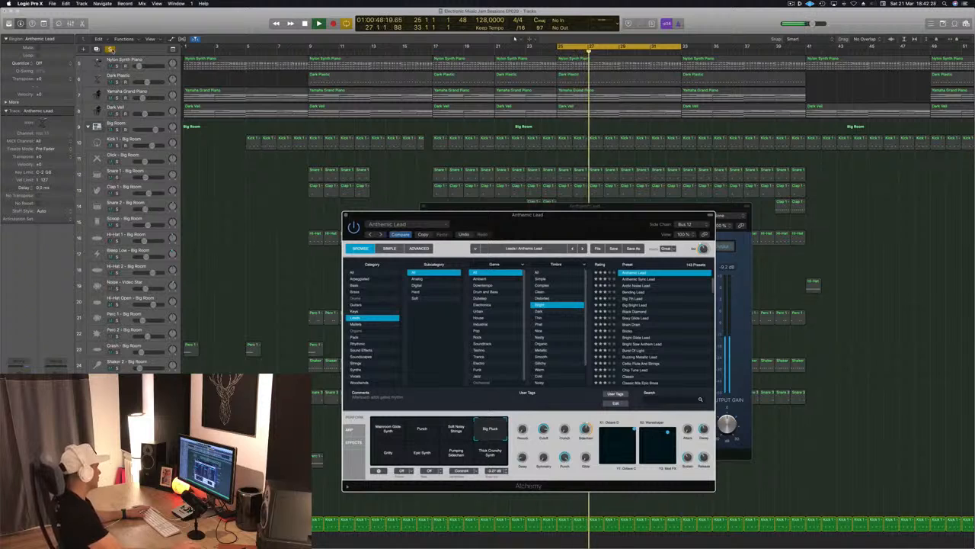
Clear the solo to hear the full mix and close the Anthemic Lead's Alchemy and Compressor windows.
{"action": "left_click", "coordinate": [110, 49]}
{"action": "left_click_drag", "start_coordinate": [564, 218], "coordinate": [532, 234]}
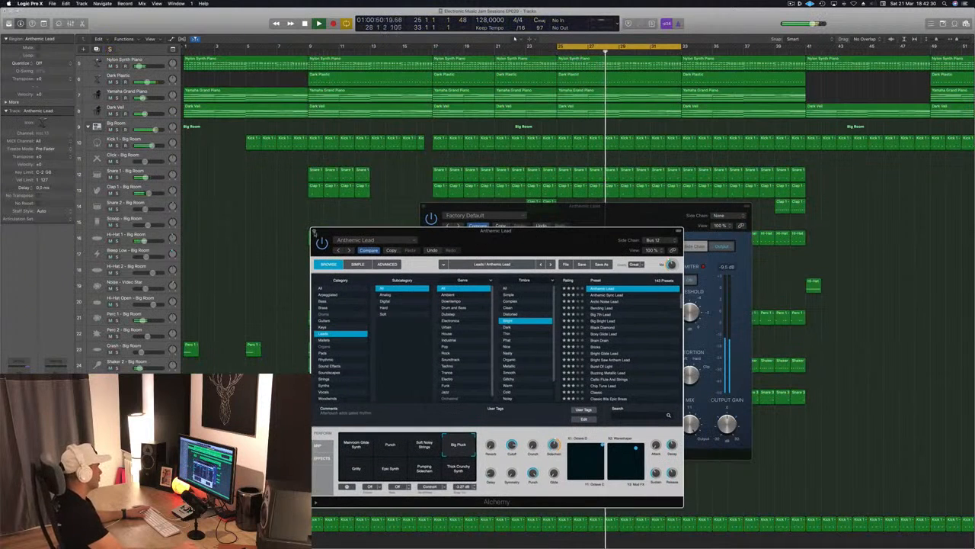
{"action": "left_click", "coordinate": [313, 231]}
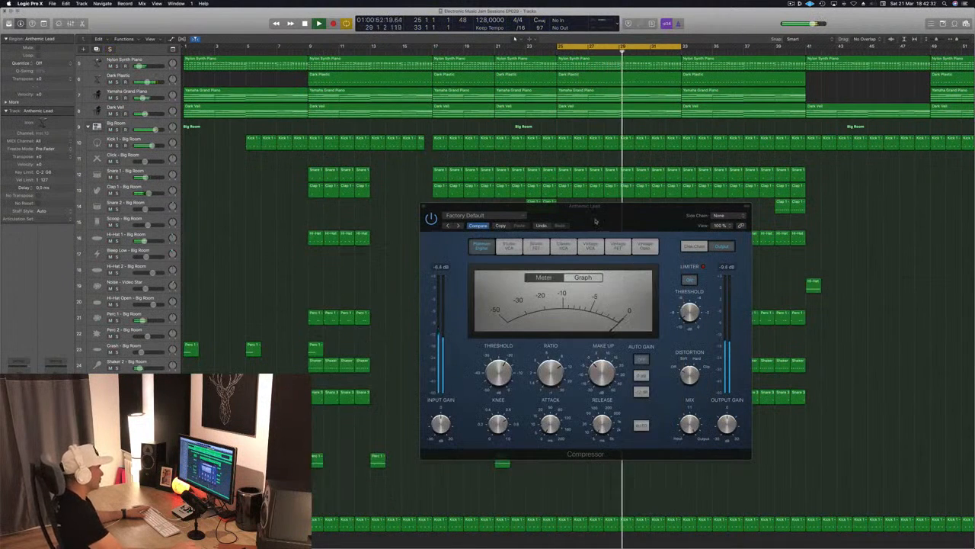
{"action": "left_click_drag", "start_coordinate": [616, 221], "coordinate": [555, 254]}
{"action": "left_click", "coordinate": [363, 239]}
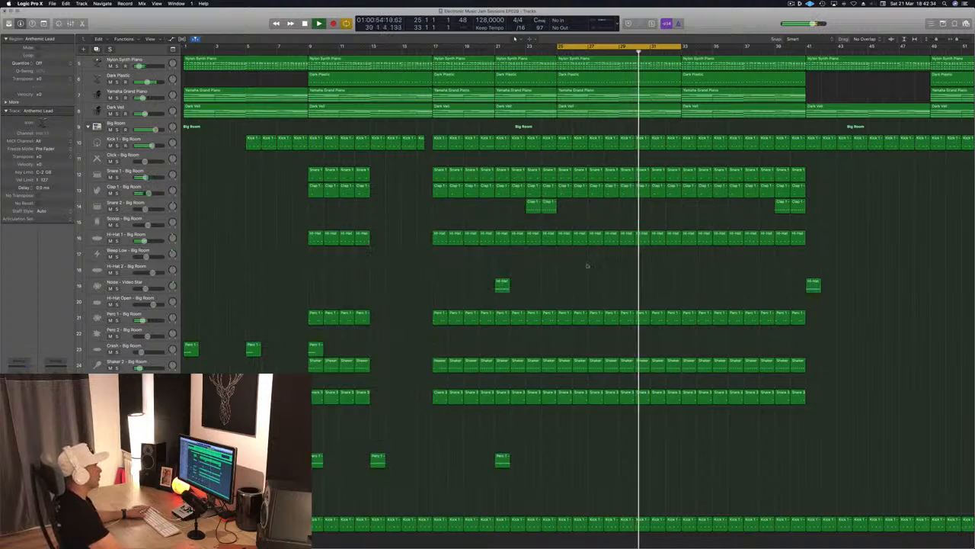
Select the Hard Metal Lead track, replay the section from bar 25, and show its plug-in windows.
{"action": "scroll", "coordinate": [705, 76], "scroll_direction": "up", "scroll_amount": 4}
{"action": "scroll", "coordinate": [705, 76], "scroll_direction": "up", "scroll_amount": 5}
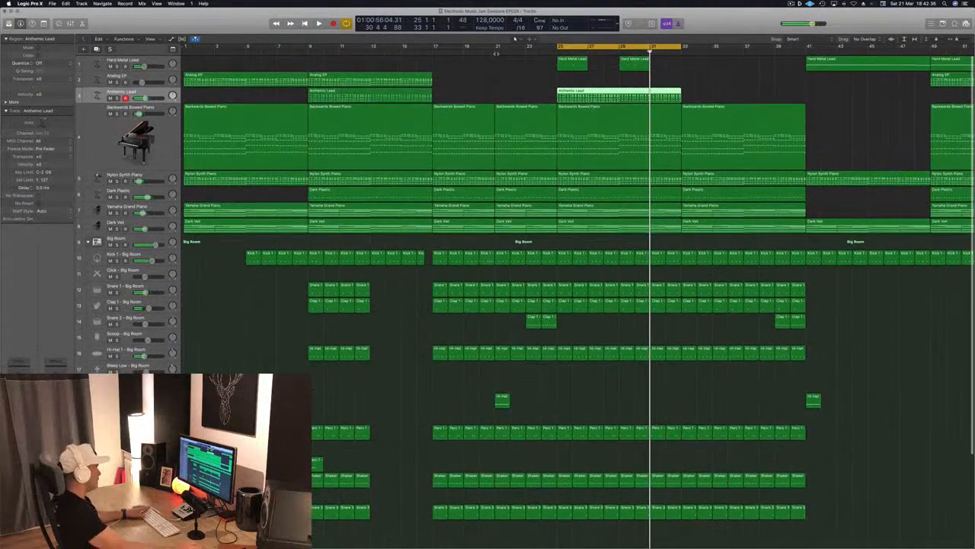
{"action": "key", "text": "space"}
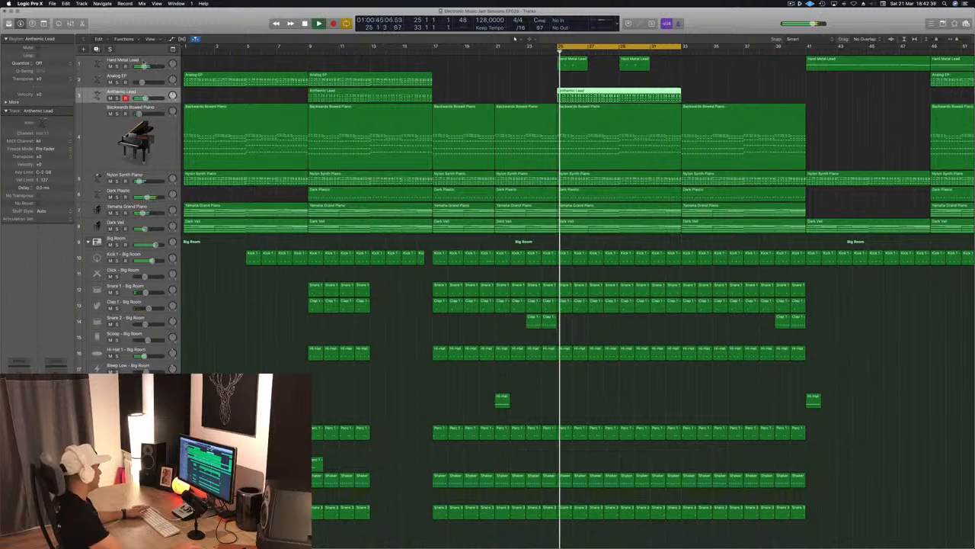
{"action": "left_click", "coordinate": [126, 62]}
{"action": "key", "text": "space"}
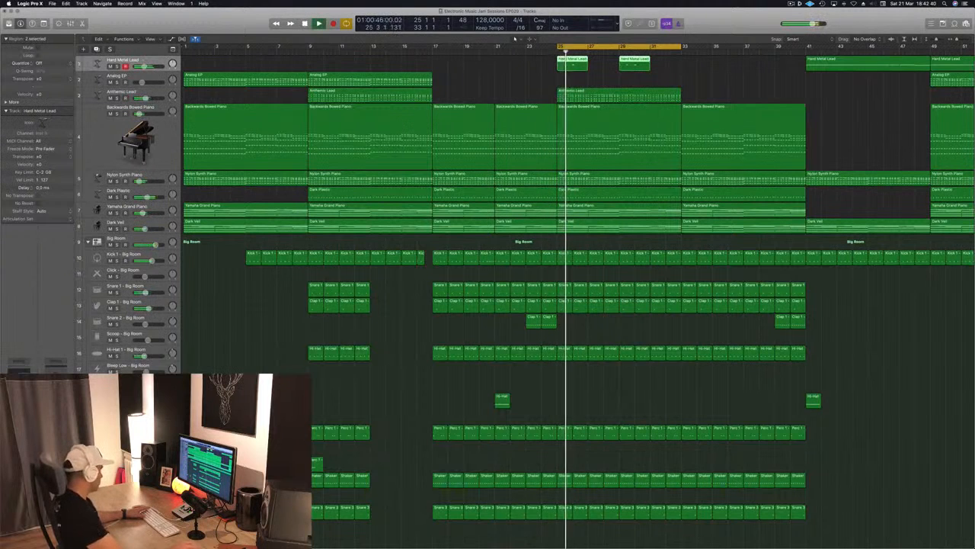
{"action": "key", "text": "space"}
{"action": "key", "text": "v"}
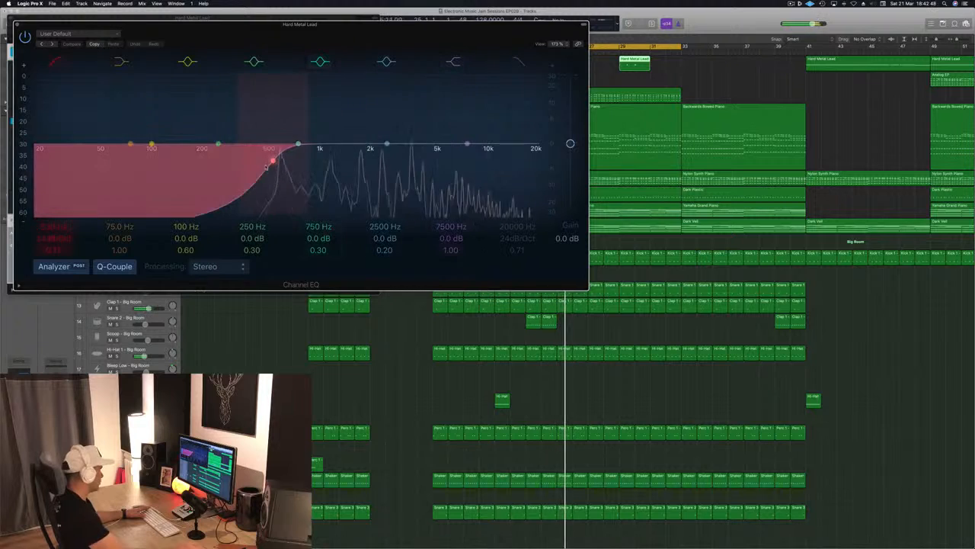
In the Hard Metal Lead's Channel EQ, raise the low cut to about 1.3 kHz, set the high shelf to -1.5 dB at 10400 Hz, and close its plug-in windows.
{"action": "left_click_drag", "start_coordinate": [274, 161], "coordinate": [342, 172]}
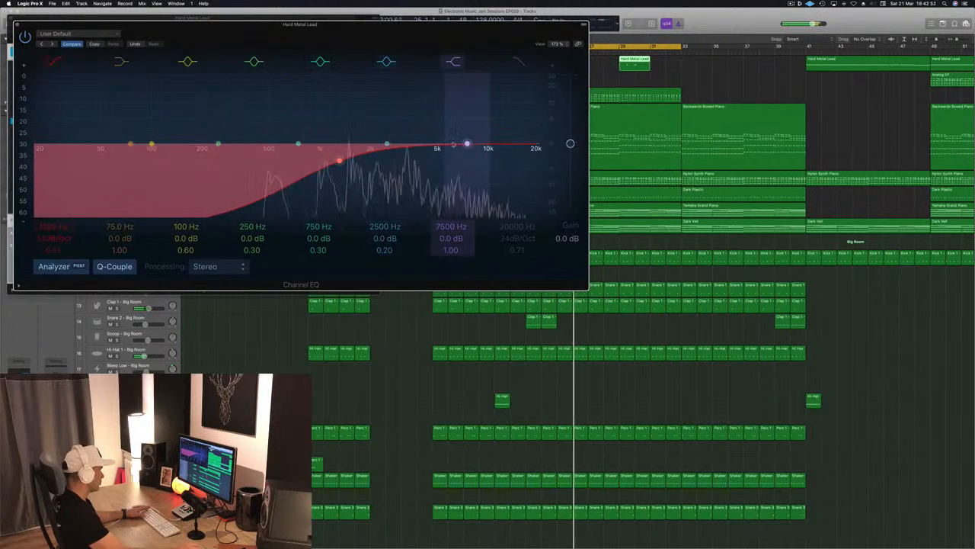
{"action": "left_click_drag", "start_coordinate": [466, 143], "coordinate": [490, 148]}
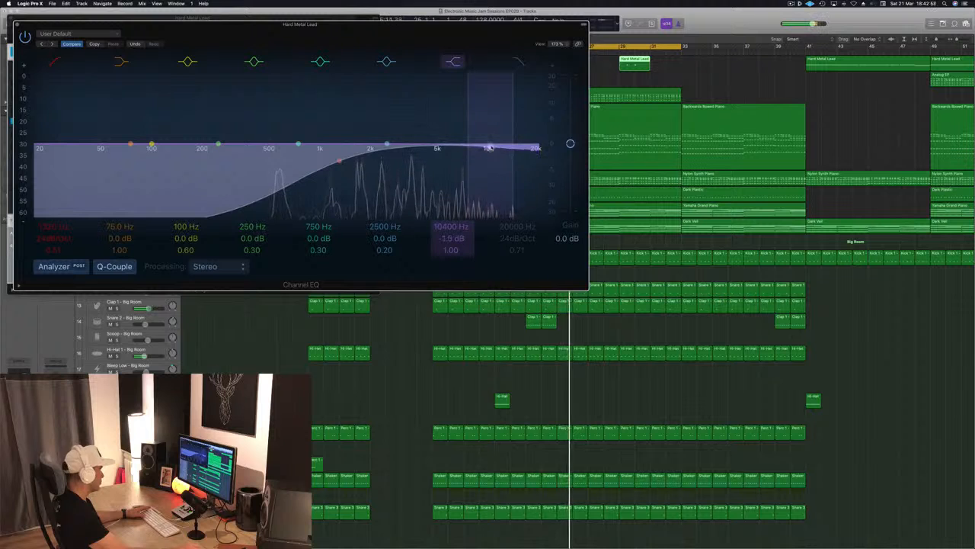
{"action": "left_click", "coordinate": [16, 25]}
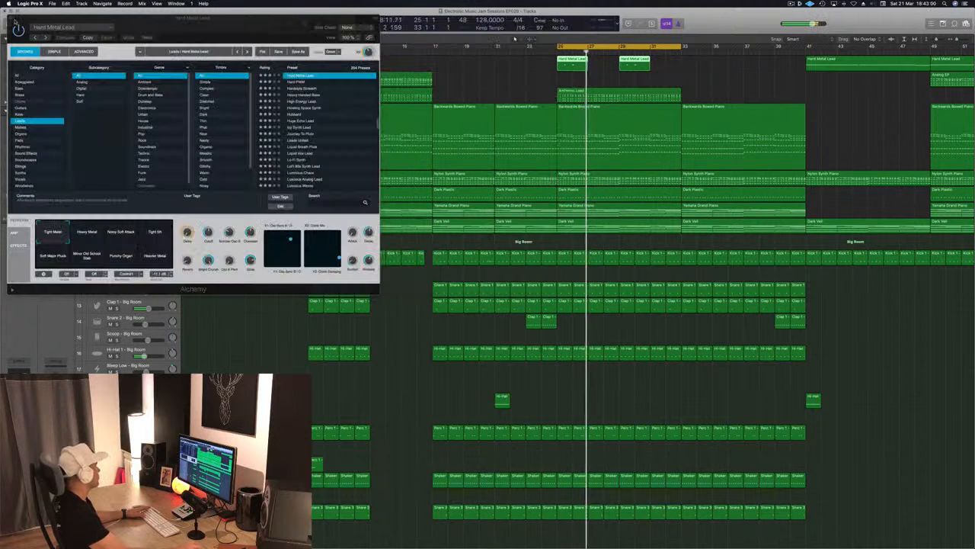
{"action": "left_click", "coordinate": [16, 24]}
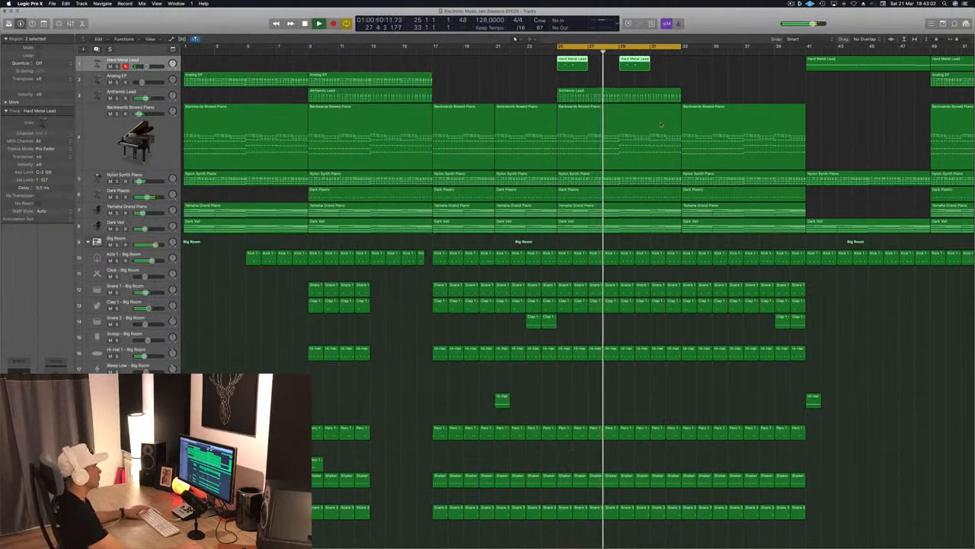
Replay the section from bar 25 and briefly audition the Yamaha Grand Piano in solo against the full mix.
{"action": "left_click", "coordinate": [480, 82]}
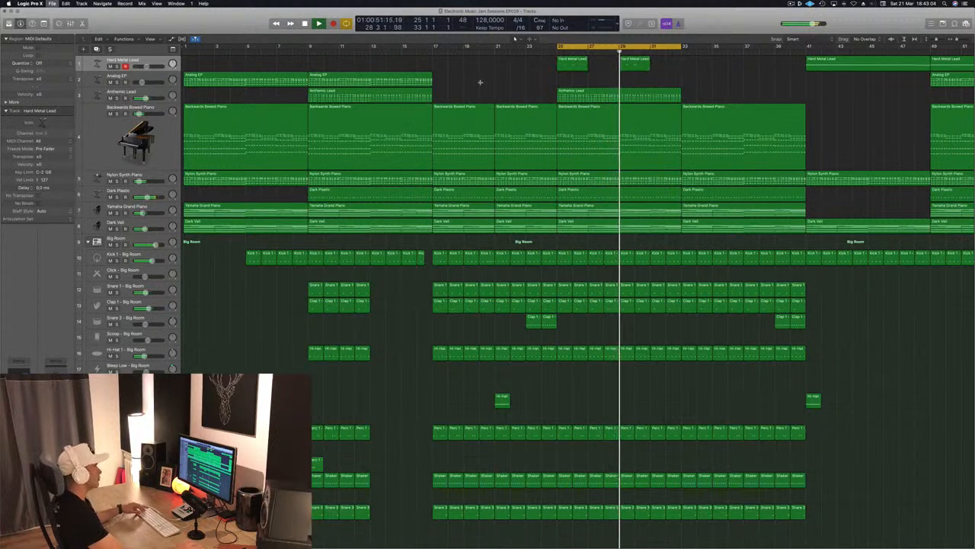
{"action": "key", "text": "super+Left"}
{"action": "key", "text": "Return"}
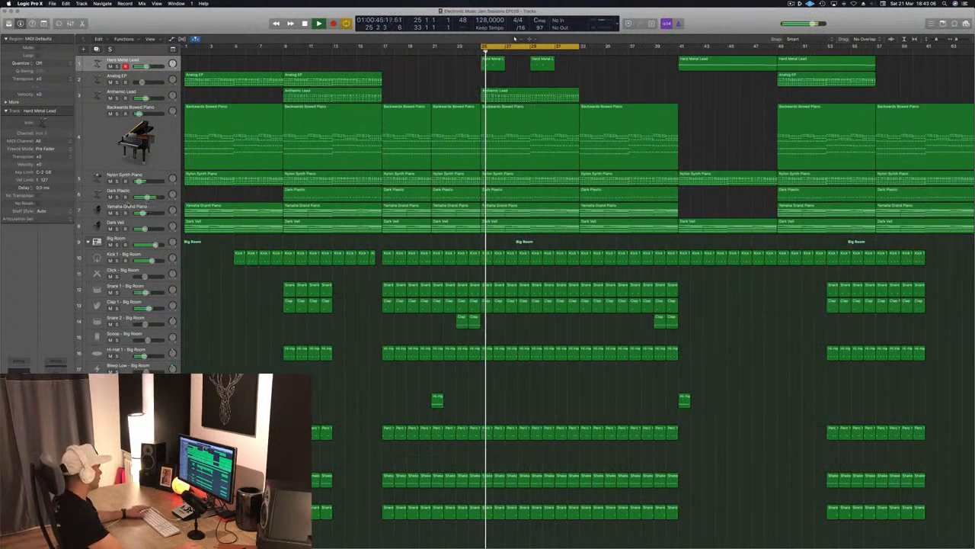
{"action": "left_click", "coordinate": [117, 213]}
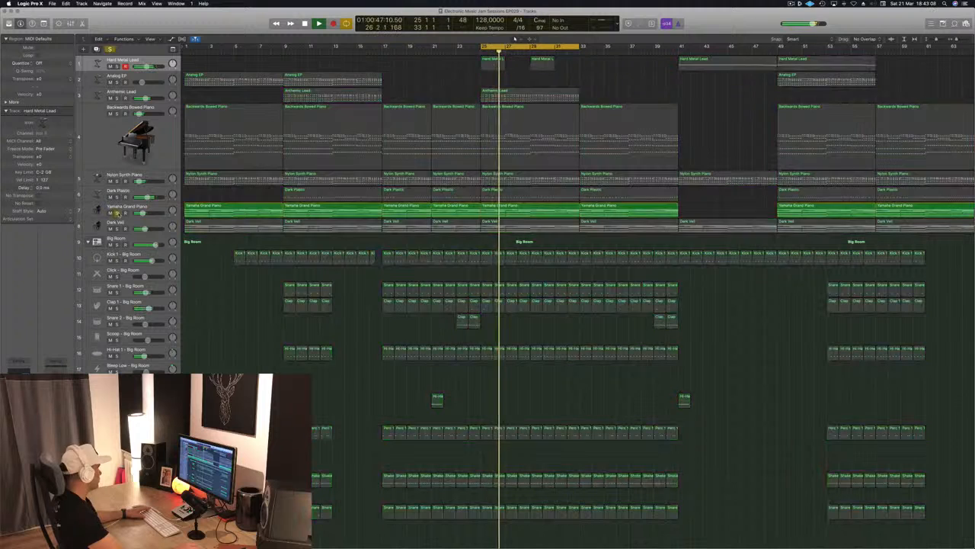
{"action": "left_click", "coordinate": [117, 212]}
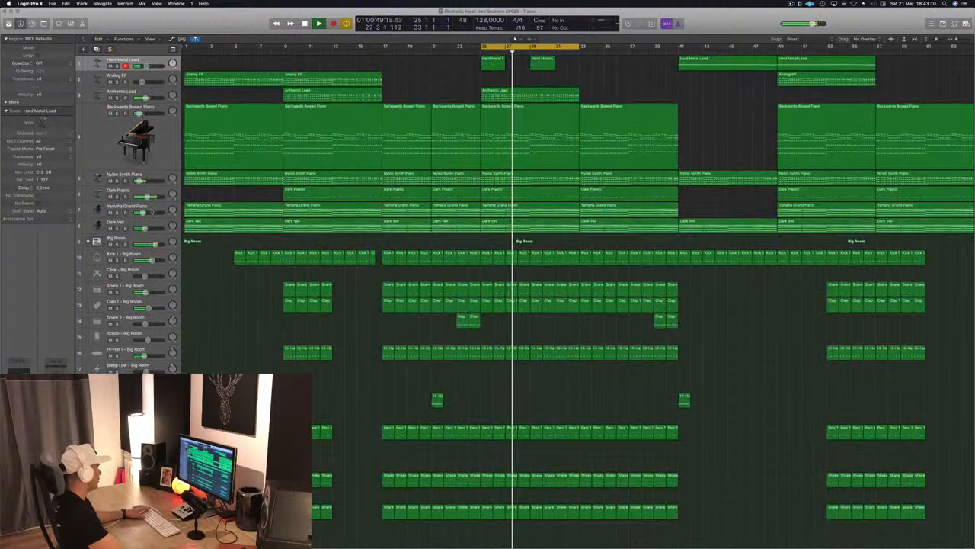
{"action": "left_click", "coordinate": [152, 212]}
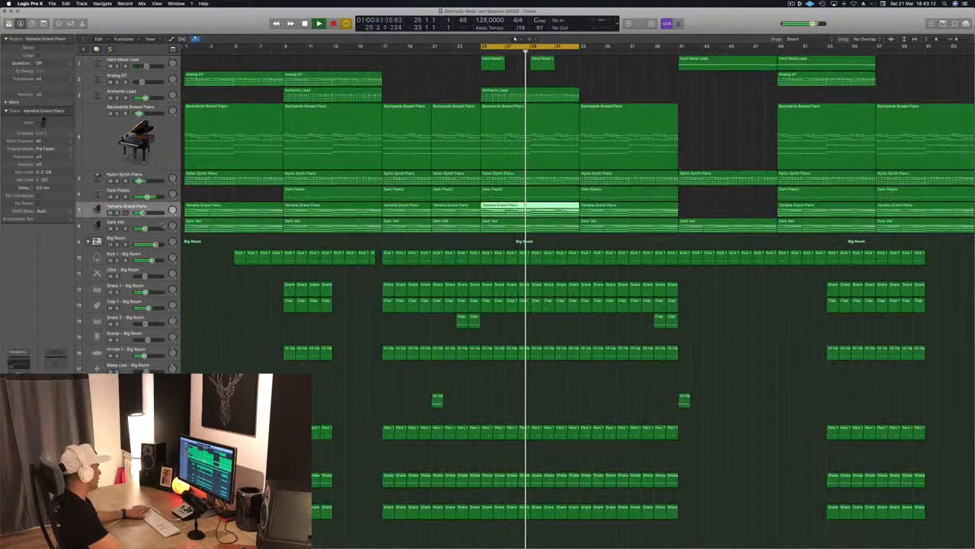
Solo the Dark Veil track and set its Compressor's side-chain source to Bus 12 (Sidechain Trigger - Big Room).
{"action": "left_click", "coordinate": [161, 225]}
{"action": "key", "text": "s"}
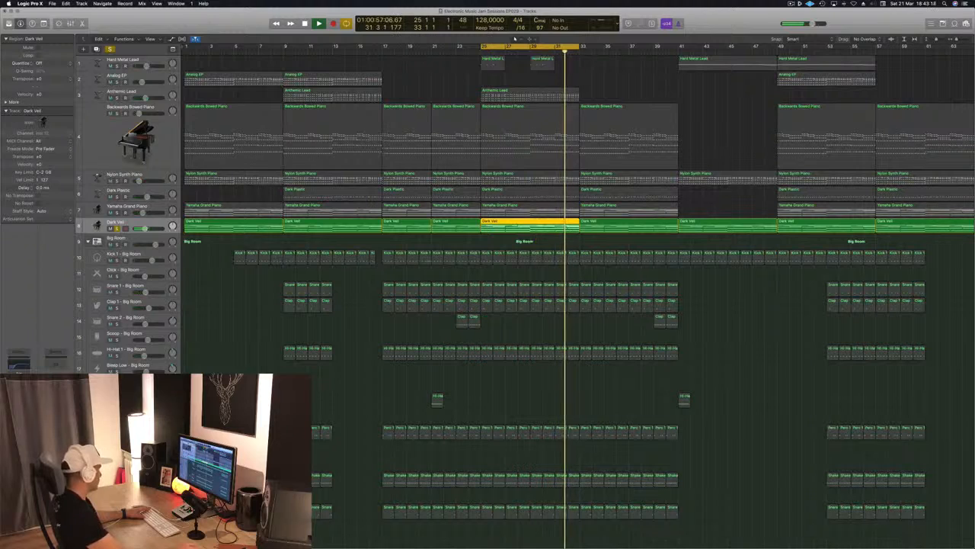
{"action": "key", "text": "v"}
{"action": "left_click", "coordinate": [312, 29]}
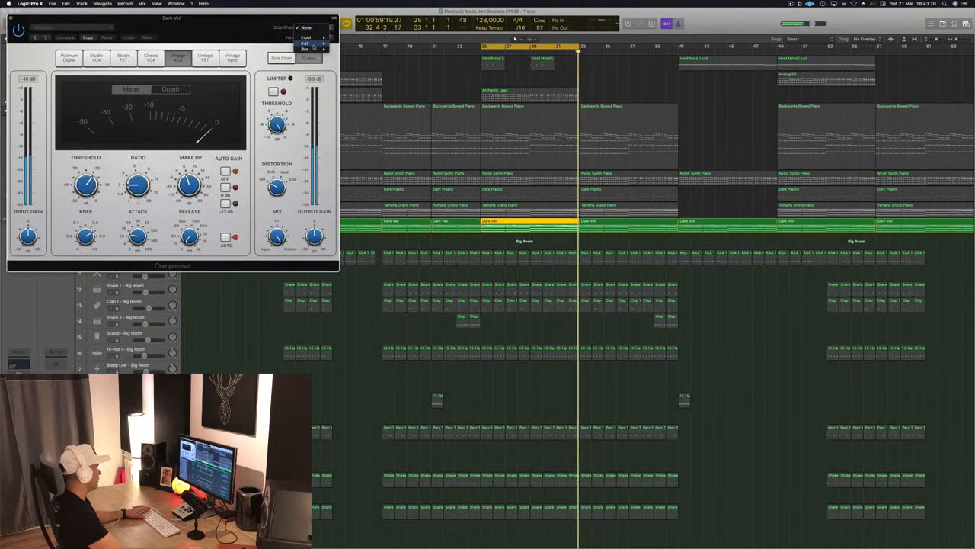
{"action": "mouse_move", "coordinate": [309, 49]}
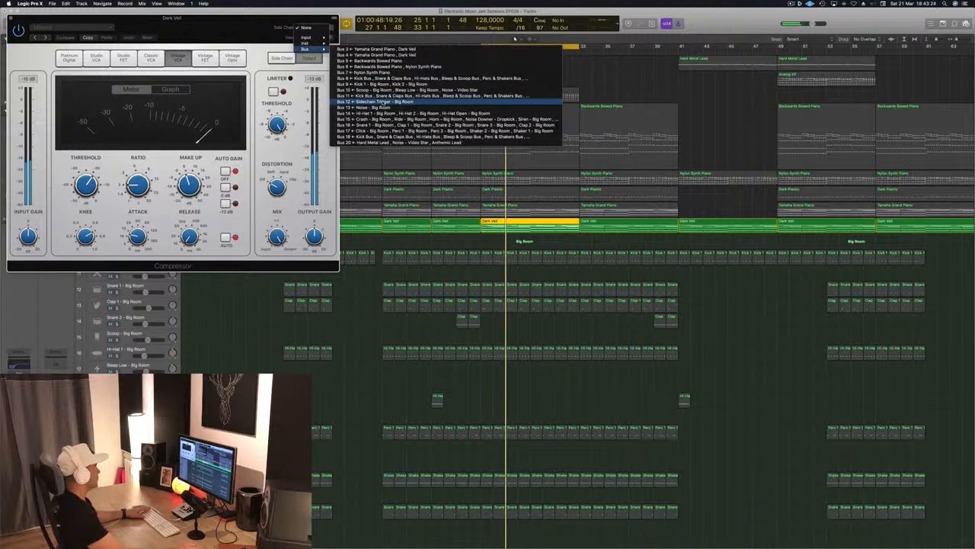
{"action": "left_click", "coordinate": [373, 102]}
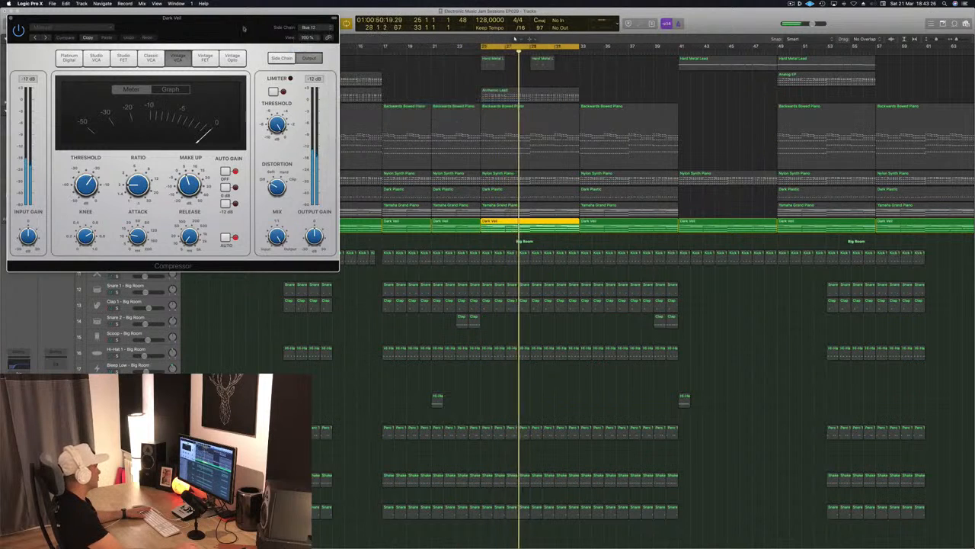
Move the Dark Veil Compressor window clear of the track list and solo the side-chain kick trigger track as well.
{"action": "left_click_drag", "start_coordinate": [233, 29], "coordinate": [687, 136]}
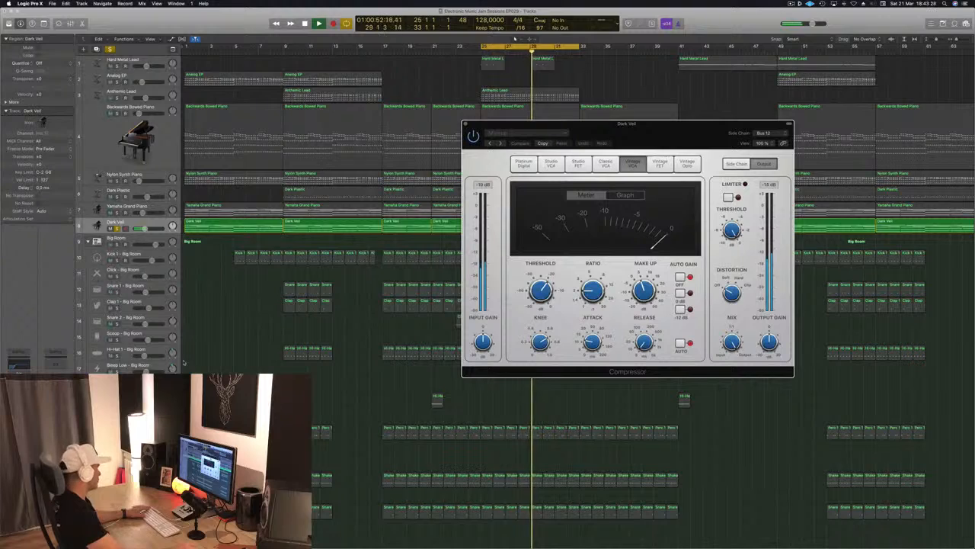
{"action": "scroll", "coordinate": [183, 362], "scroll_direction": "down", "scroll_amount": 5}
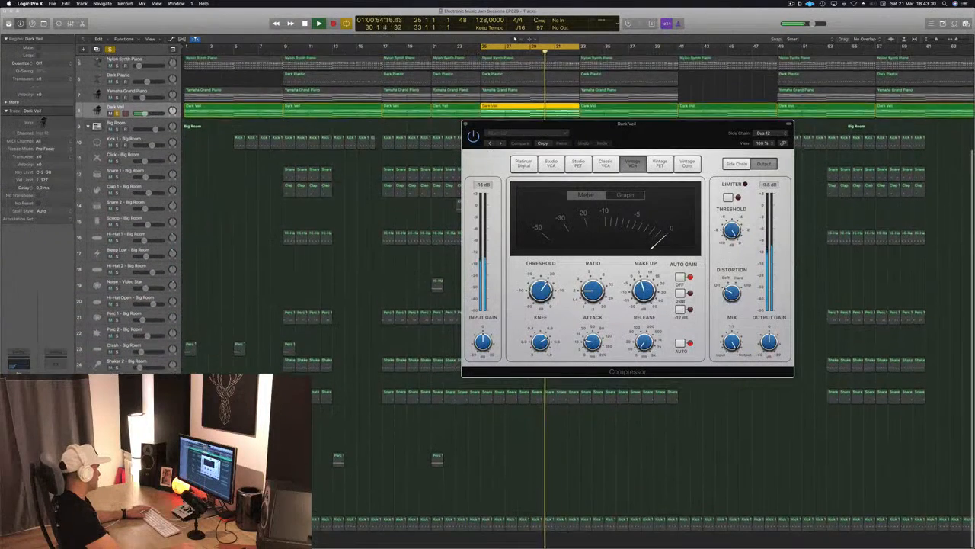
{"action": "left_click", "coordinate": [117, 525]}
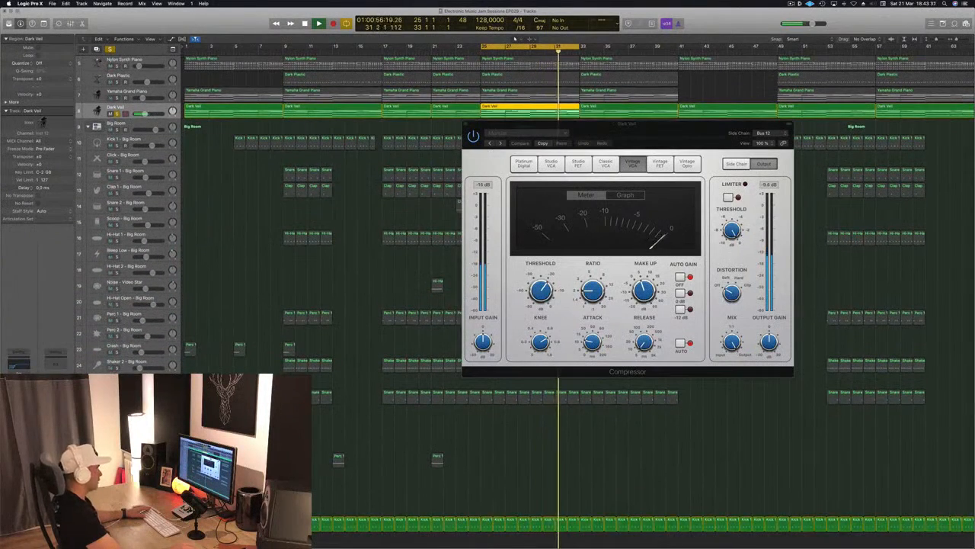
Adjust the threshold, ratio, attack and release of the Dark Veil Compressor by ear against the kick trigger.
{"action": "left_click_drag", "start_coordinate": [545, 291], "coordinate": [592, 278]}
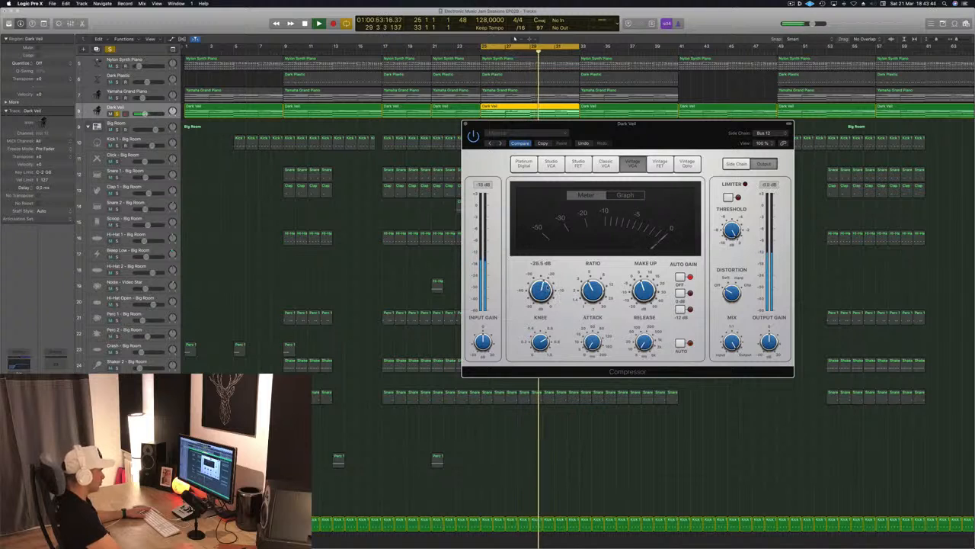
{"action": "left_click_drag", "start_coordinate": [544, 290], "coordinate": [549, 275]}
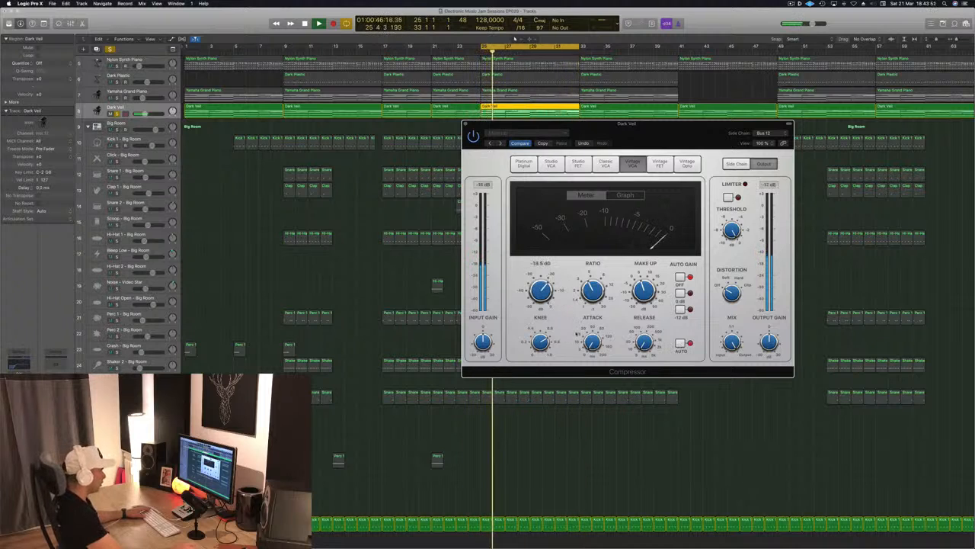
{"action": "mouse_move", "coordinate": [592, 344]}
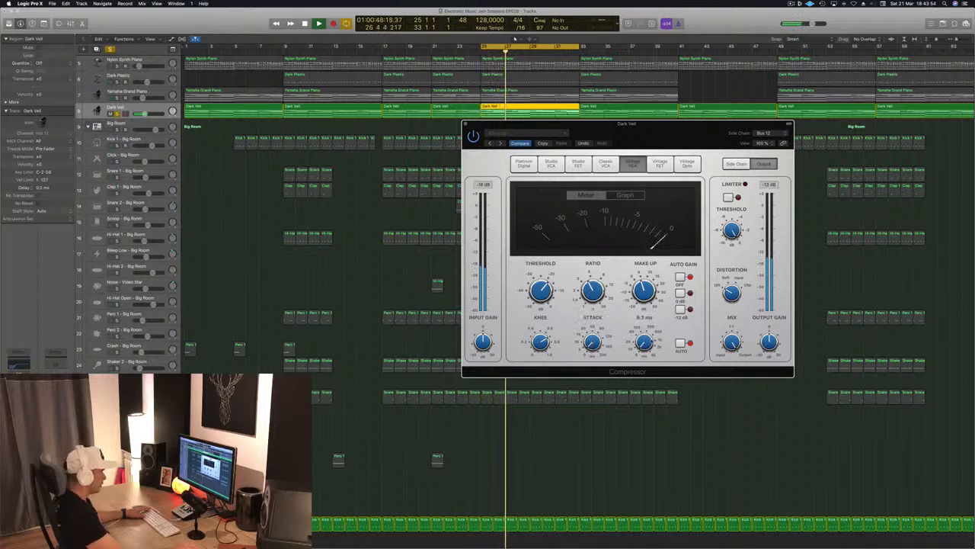
{"action": "left_click_drag", "start_coordinate": [648, 344], "coordinate": [649, 344]}
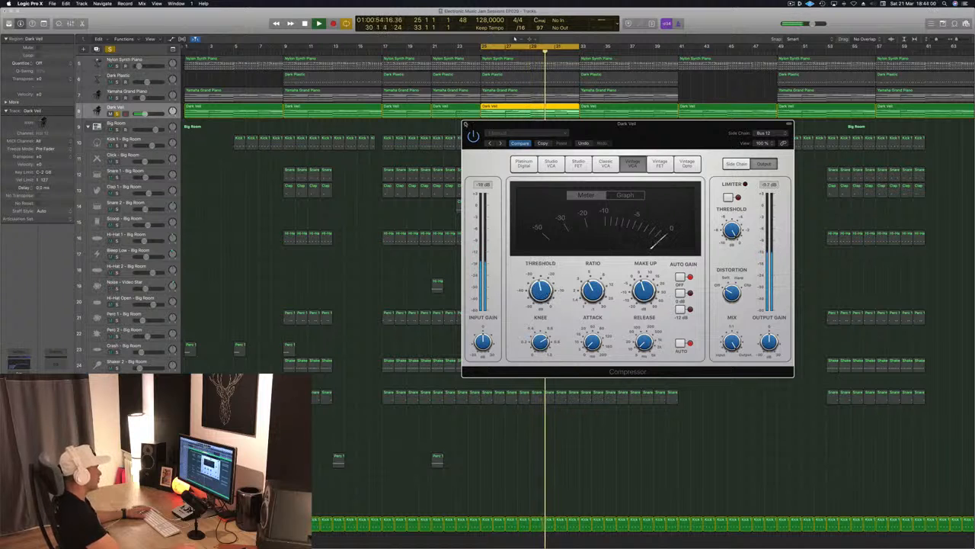
Close the Dark Veil Compressor, clear the solos, deselect the regions and save the project.
{"action": "key", "text": "super+w"}
{"action": "left_click", "coordinate": [109, 49]}
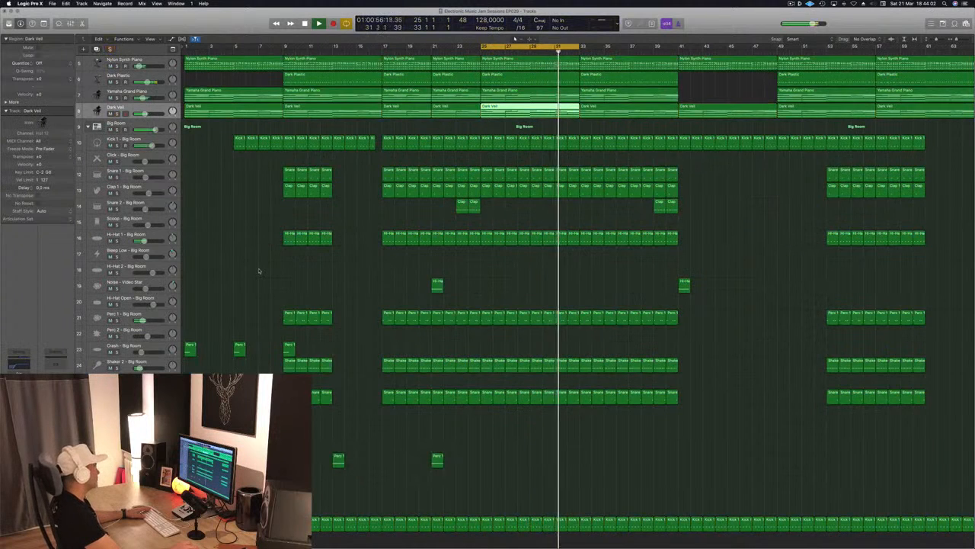
{"action": "left_click", "coordinate": [519, 291]}
{"action": "key", "text": "super+s"}
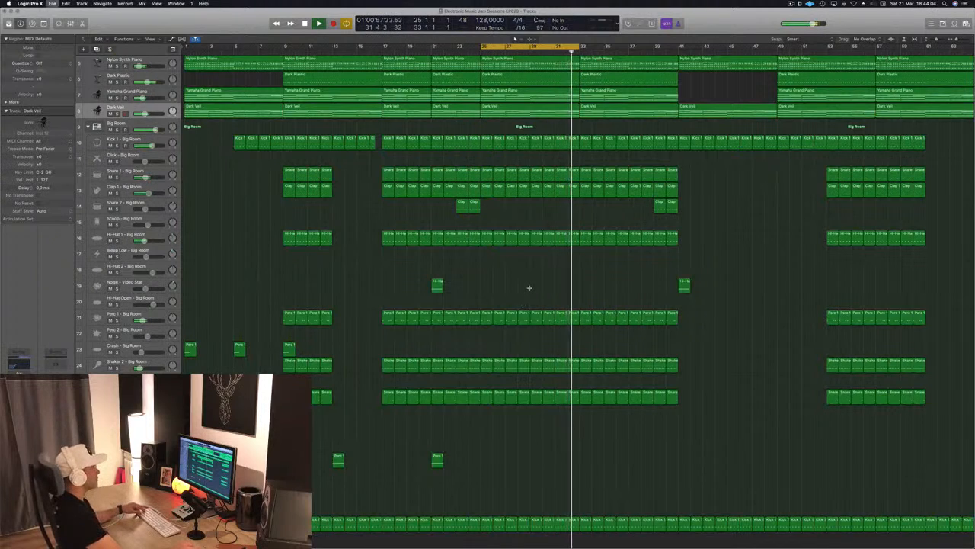
Play the mix with the wider arrangement in view and extend the cycle range from bar 25 to about bar 66.
{"action": "scroll", "coordinate": [528, 288], "scroll_direction": "down", "scroll_amount": 4}
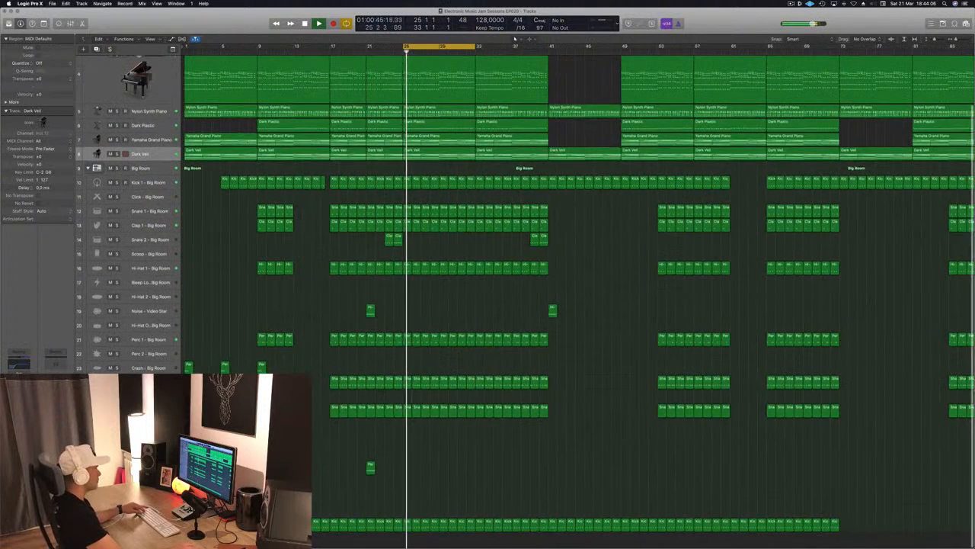
{"action": "scroll", "coordinate": [465, 298], "scroll_direction": "up", "scroll_amount": 1}
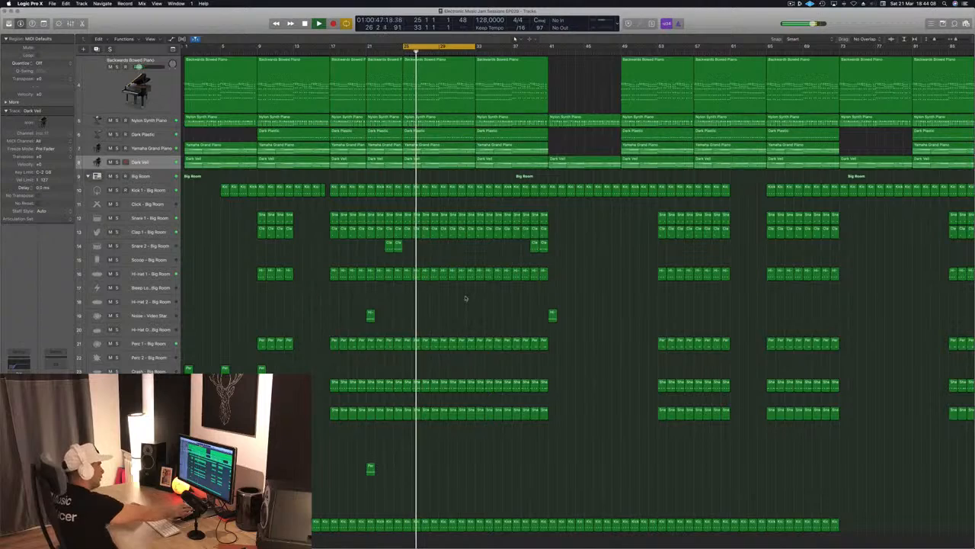
{"action": "scroll", "coordinate": [466, 298], "scroll_direction": "up", "scroll_amount": 2}
{"action": "scroll", "coordinate": [461, 301], "scroll_direction": "up", "scroll_amount": 3}
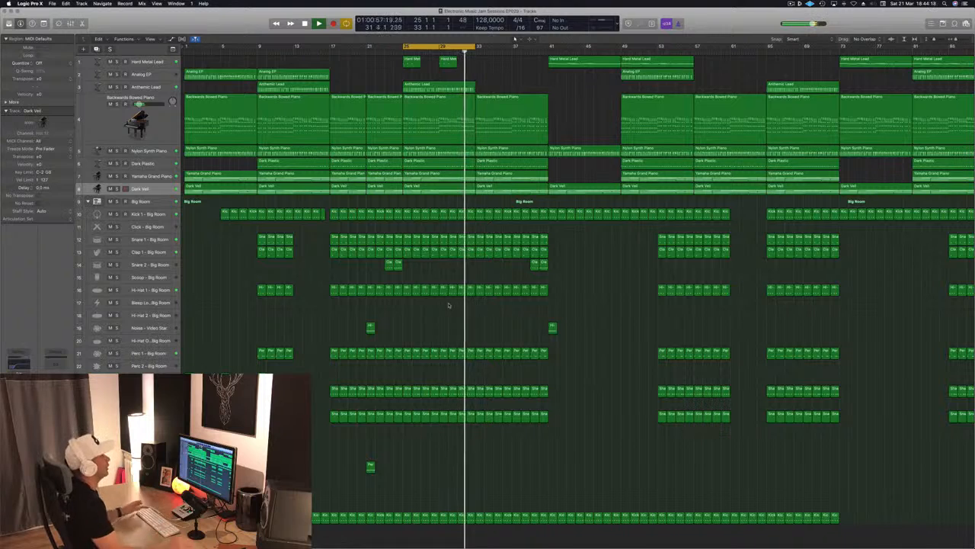
{"action": "key", "text": "space"}
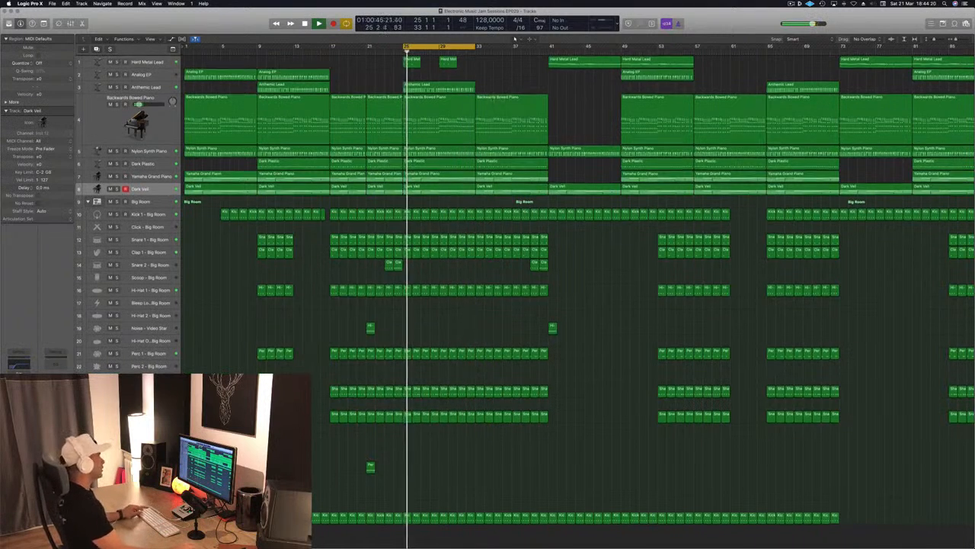
{"action": "key", "text": "super+Left"}
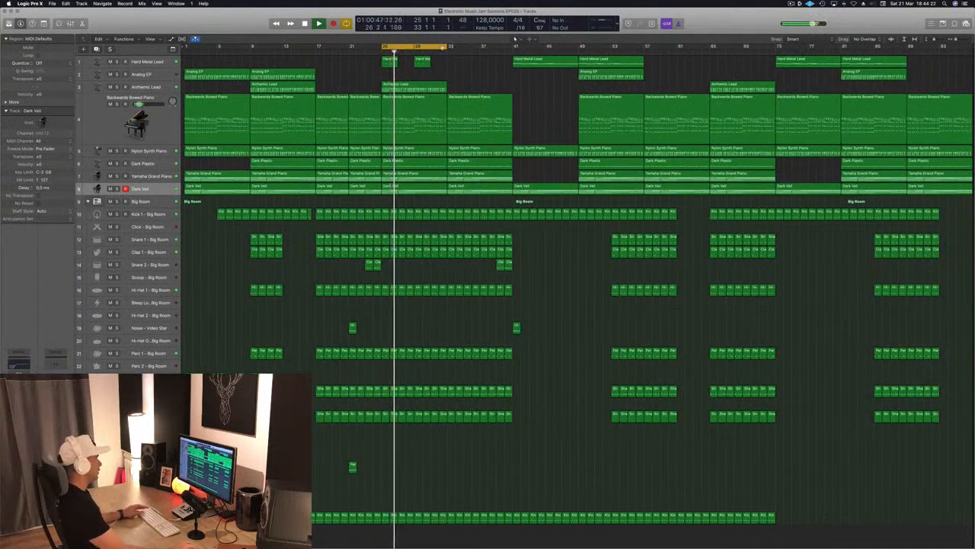
{"action": "left_click_drag", "start_coordinate": [448, 46], "coordinate": [718, 51]}
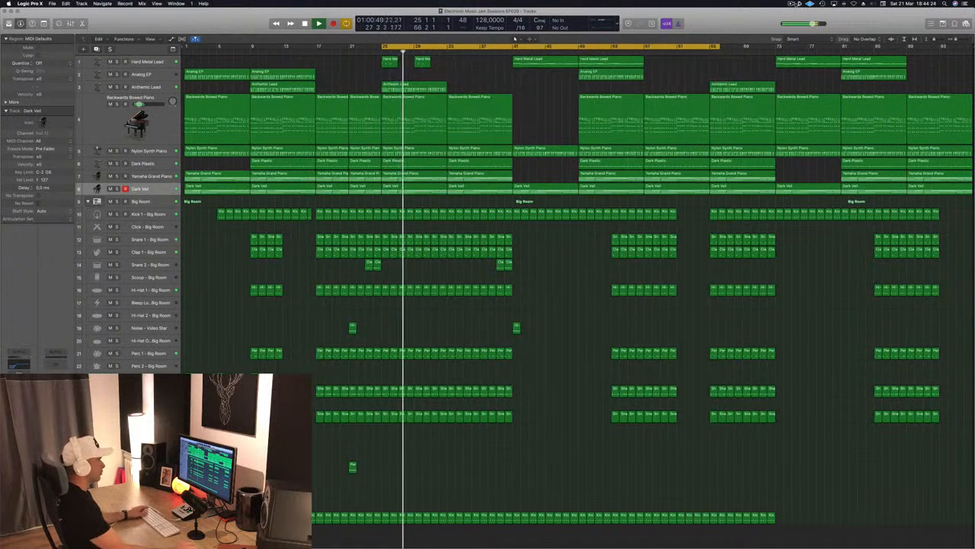
Delete the snare, clap, hi-hat, percussion and shaker regions between bars 53 and 61, keeping the Kick 1 regions.
{"action": "left_click", "coordinate": [791, 4]}
{"action": "left_click", "coordinate": [745, 28]}
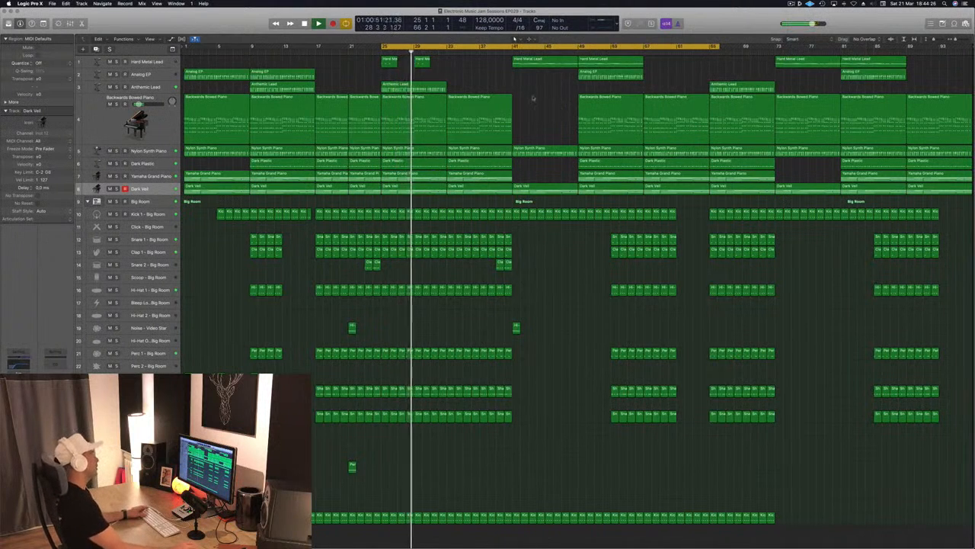
{"action": "left_click", "coordinate": [439, 52]}
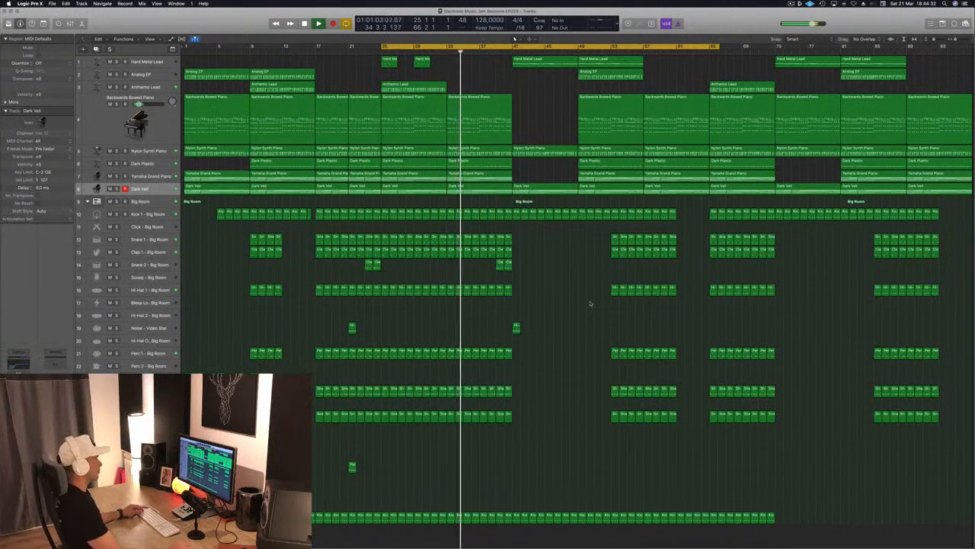
{"action": "left_click_drag", "start_coordinate": [589, 234], "coordinate": [676, 424]}
{"action": "key", "text": "Delete"}
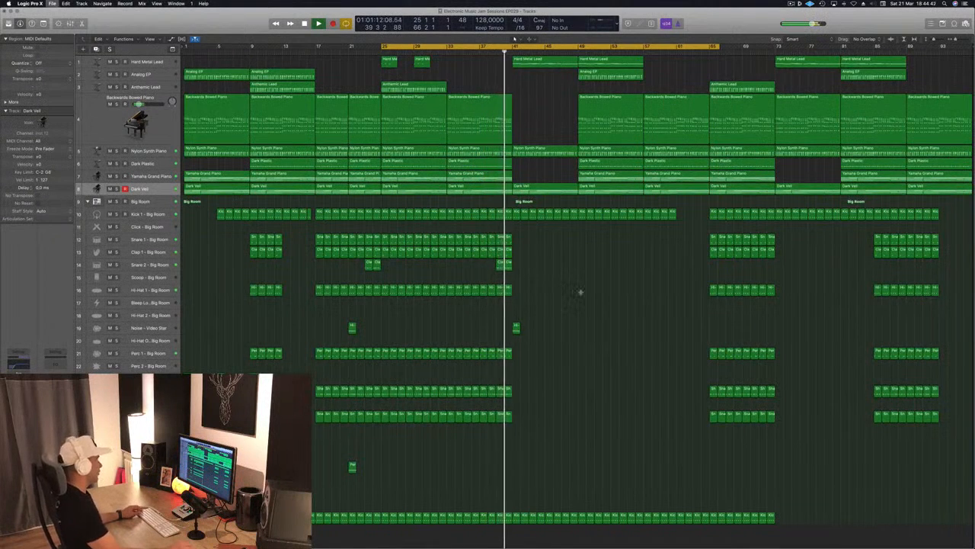
Replace the Noise region at bar 41 with a percussion region below Perc 2, and copy the lower region from bar 21 to bar 41.
{"action": "key", "text": "super+Right"}
{"action": "key", "text": "super+Left"}
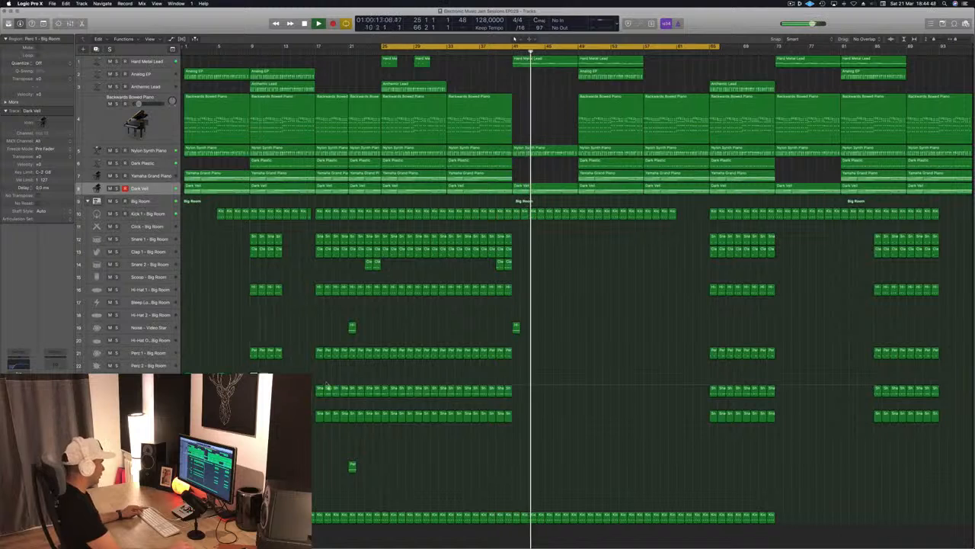
{"action": "left_click_drag", "start_coordinate": [516, 328], "coordinate": [520, 388]}
{"action": "left_click", "coordinate": [504, 53]}
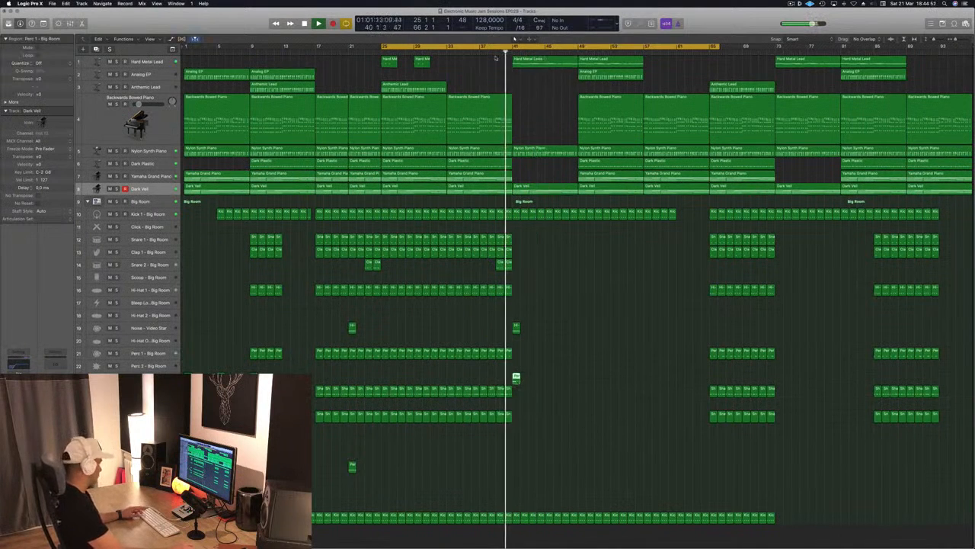
{"action": "key", "text": "super+s"}
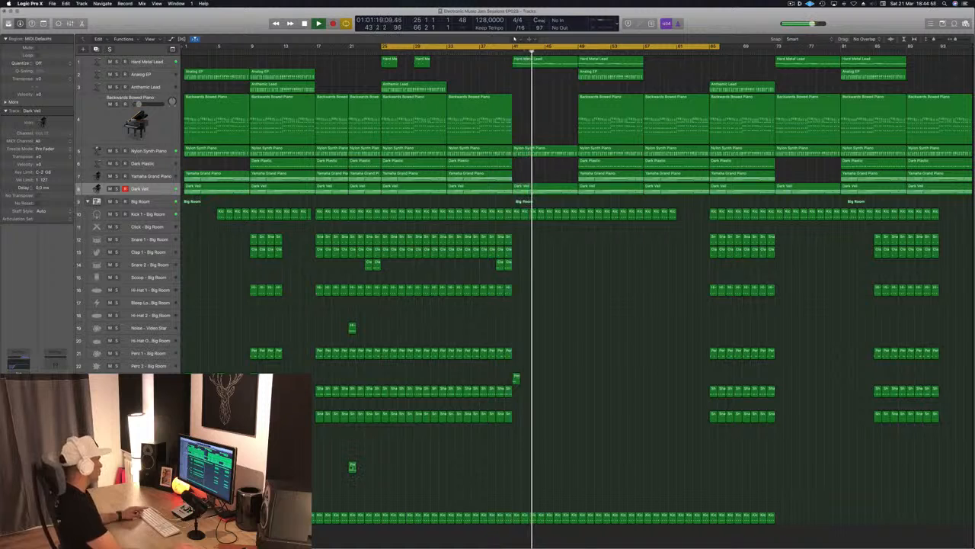
{"action": "left_click_drag", "start_coordinate": [353, 467], "coordinate": [516, 466]}
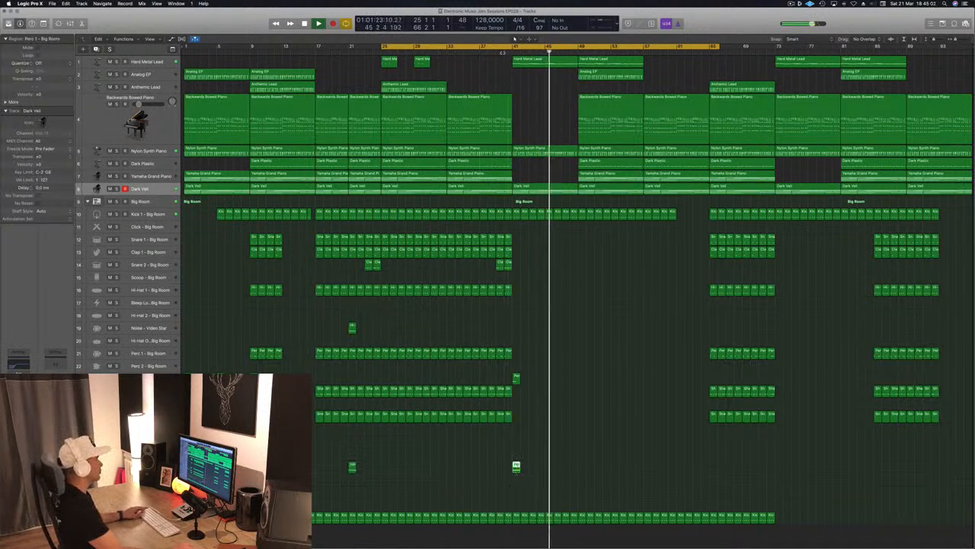
{"action": "left_click", "coordinate": [504, 52]}
Cut the Nylon Synth Piano region off at bar 45 and delete the Kick 1 regions between bars 49 and 57.
{"action": "double_click", "coordinate": [545, 150], "text": "super"}
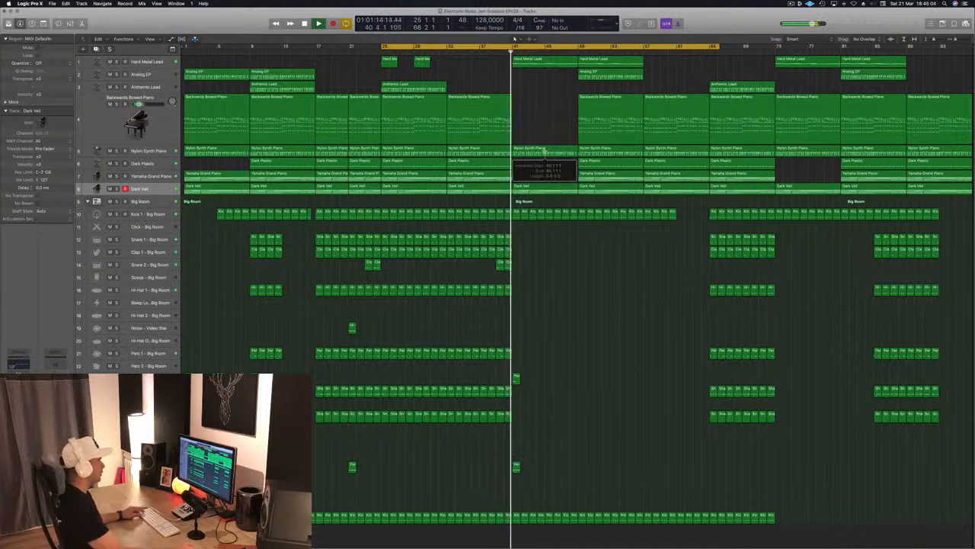
{"action": "left_click", "coordinate": [538, 181]}
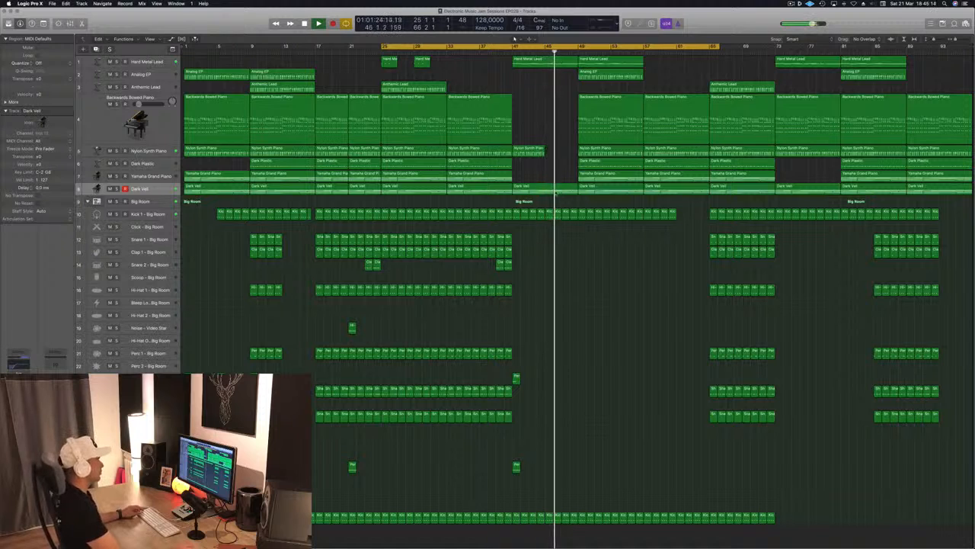
{"action": "left_click_drag", "start_coordinate": [579, 205], "coordinate": [645, 220]}
{"action": "key", "text": "Delete"}
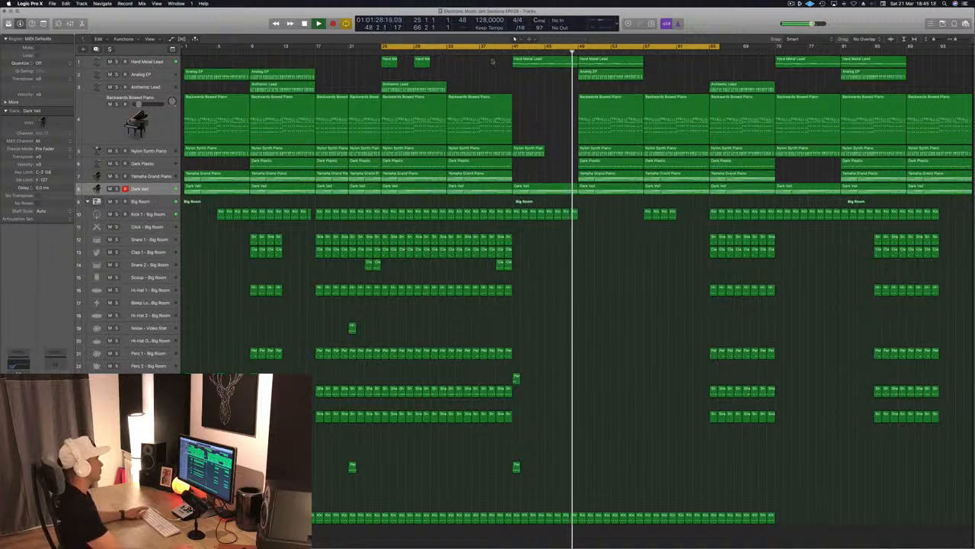
{"action": "left_click", "coordinate": [514, 53]}
Show the Big Room track's smart controls and sweep the High Cut Filter down ahead of bar 49 during playback.
{"action": "left_click", "coordinate": [148, 214]}
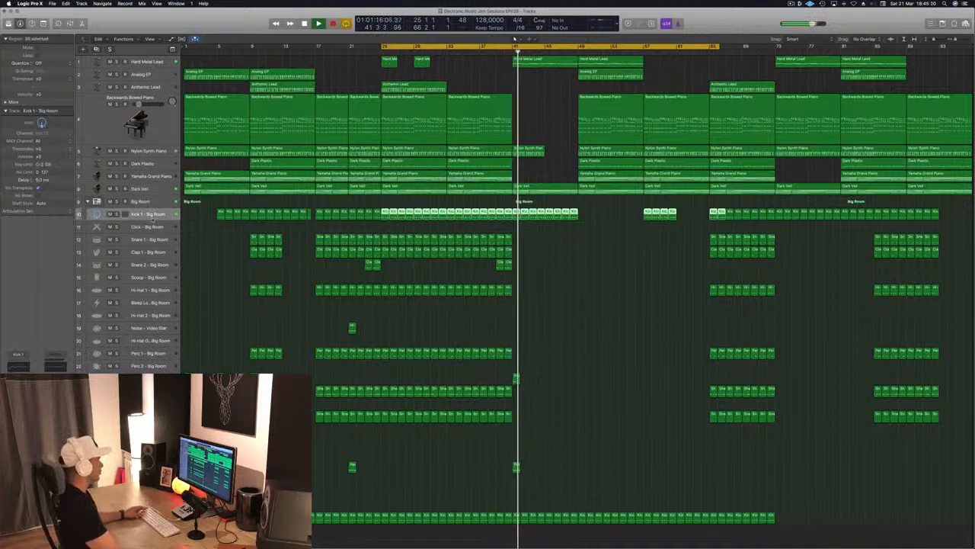
{"action": "left_click", "coordinate": [149, 201]}
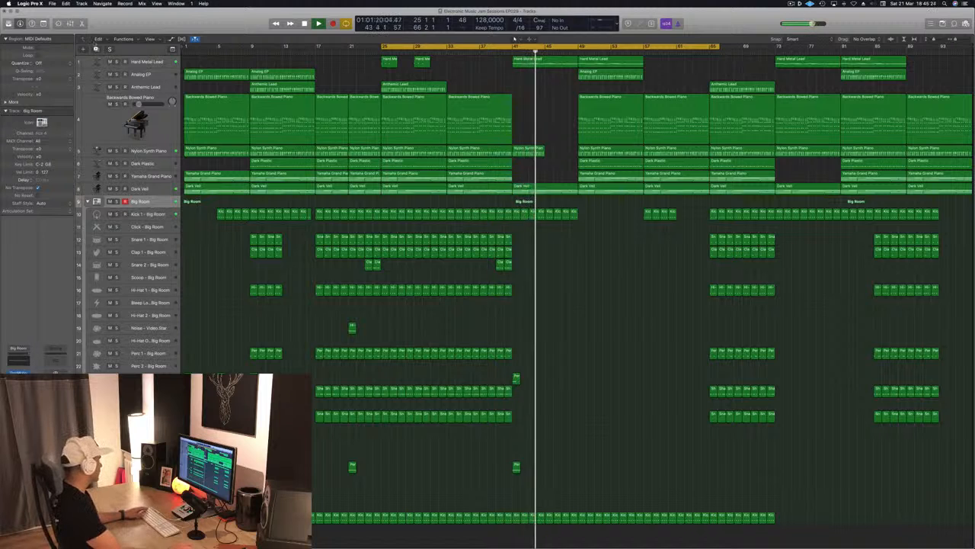
{"action": "key", "text": "x"}
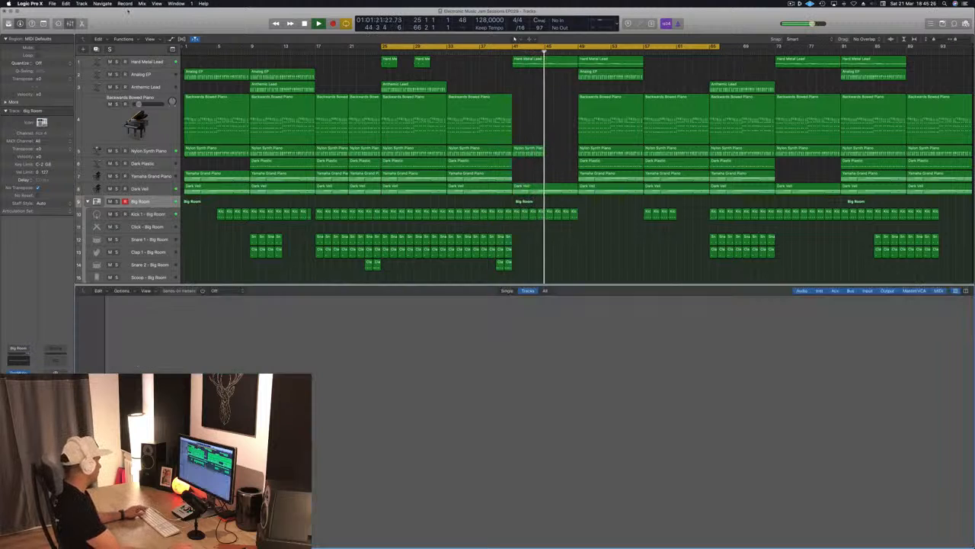
{"action": "key", "text": "b"}
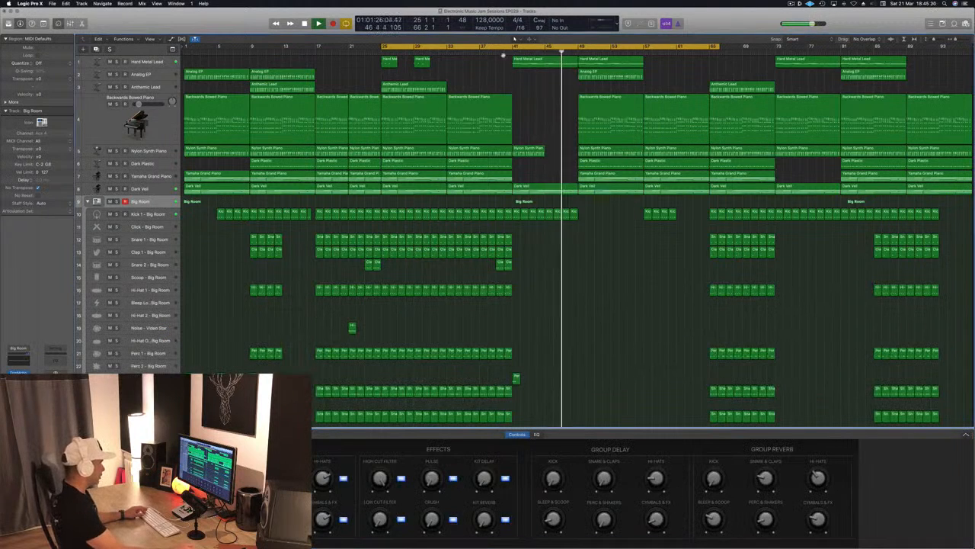
{"action": "left_click", "coordinate": [512, 54]}
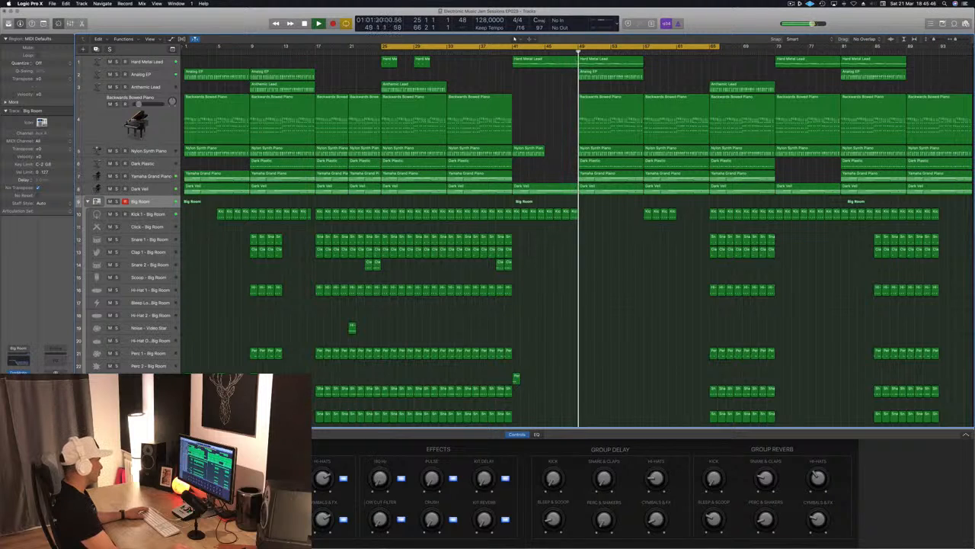
{"action": "key", "text": "space"}
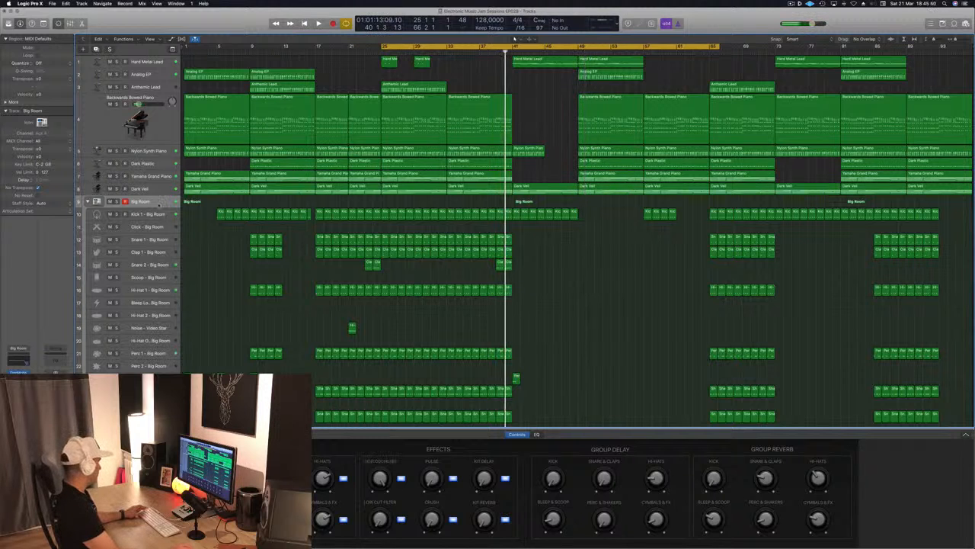
Display the High Cut Filter automation of the Big Room track and set its automation mode to Read.
{"action": "key", "text": "super+Down"}
{"action": "key", "text": "super+Down"}
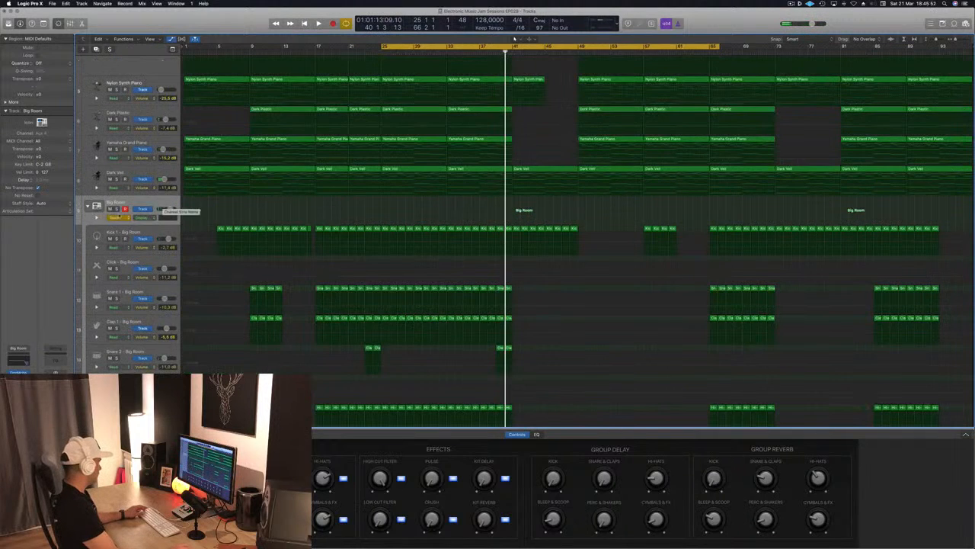
{"action": "left_click", "coordinate": [118, 218]}
{"action": "left_click", "coordinate": [118, 218]}
{"action": "left_click", "coordinate": [144, 218]}
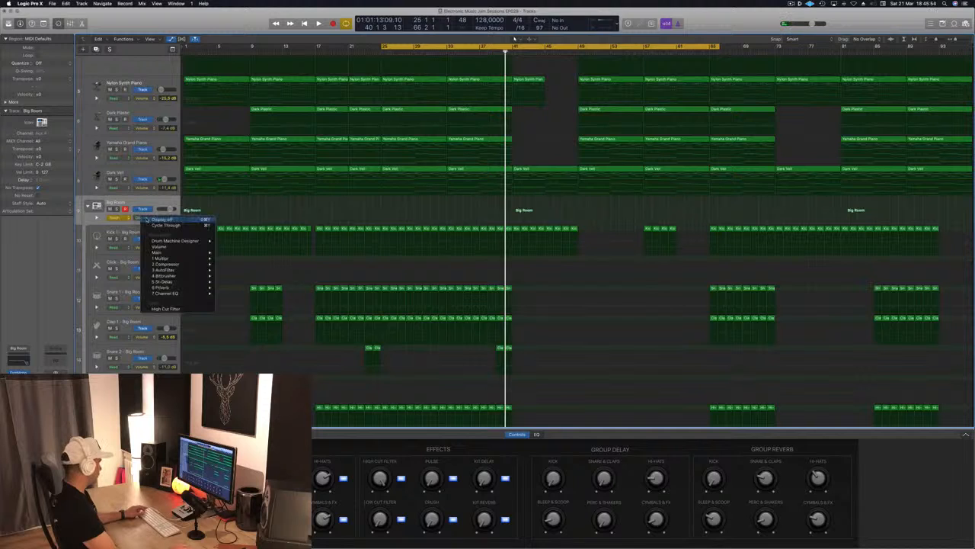
{"action": "left_click", "coordinate": [164, 308]}
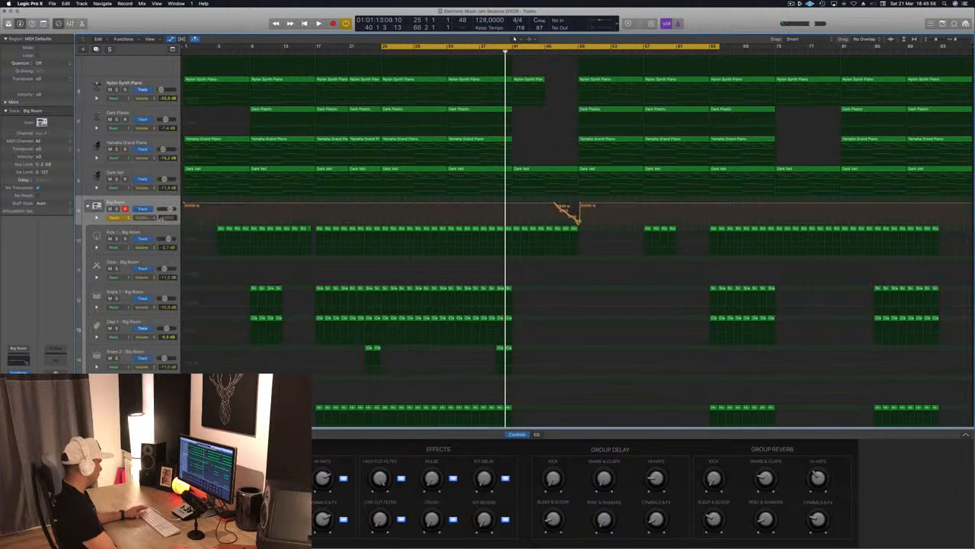
{"action": "left_click", "coordinate": [120, 218]}
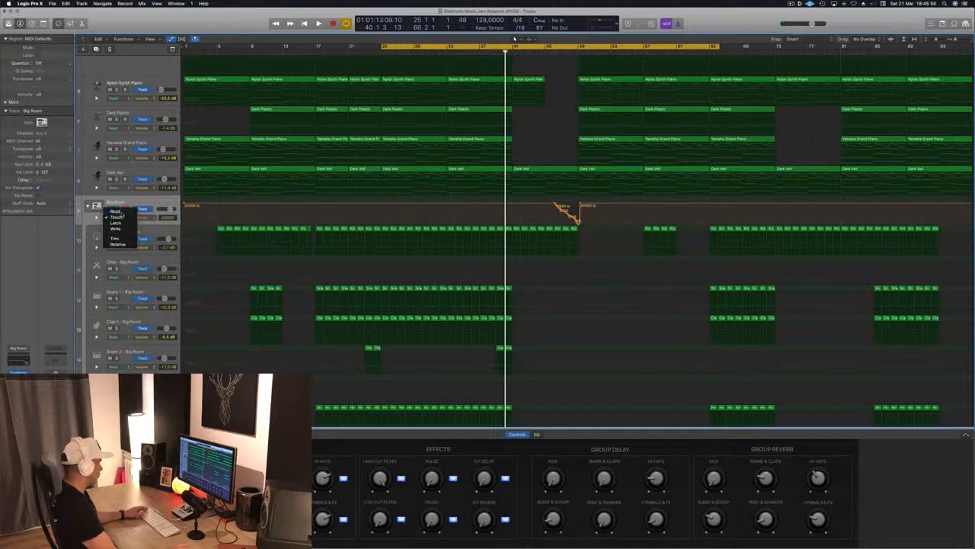
{"action": "left_click", "coordinate": [118, 211]}
Redraw the recorded filter sweep as a straight High Cut Filter fall from bar 41 to bar 49 and play it back.
{"action": "left_click_drag", "start_coordinate": [579, 221], "coordinate": [513, 205]}
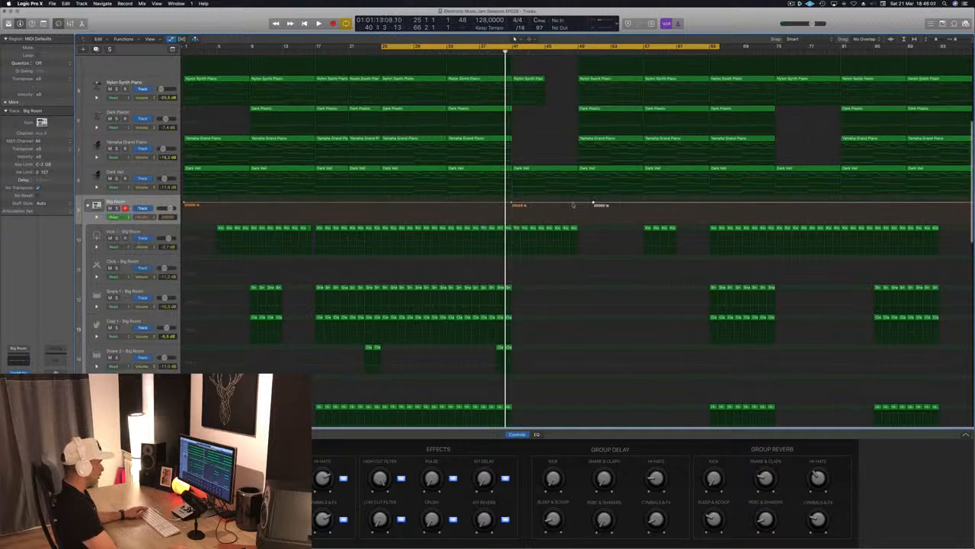
{"action": "left_click_drag", "start_coordinate": [576, 203], "coordinate": [578, 223]}
{"action": "key", "text": "space"}
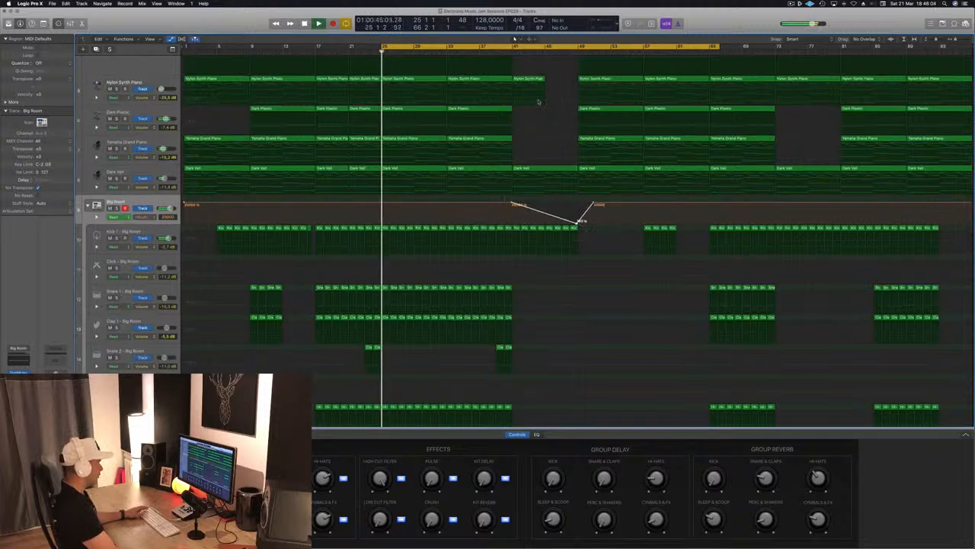
{"action": "left_click", "coordinate": [513, 52]}
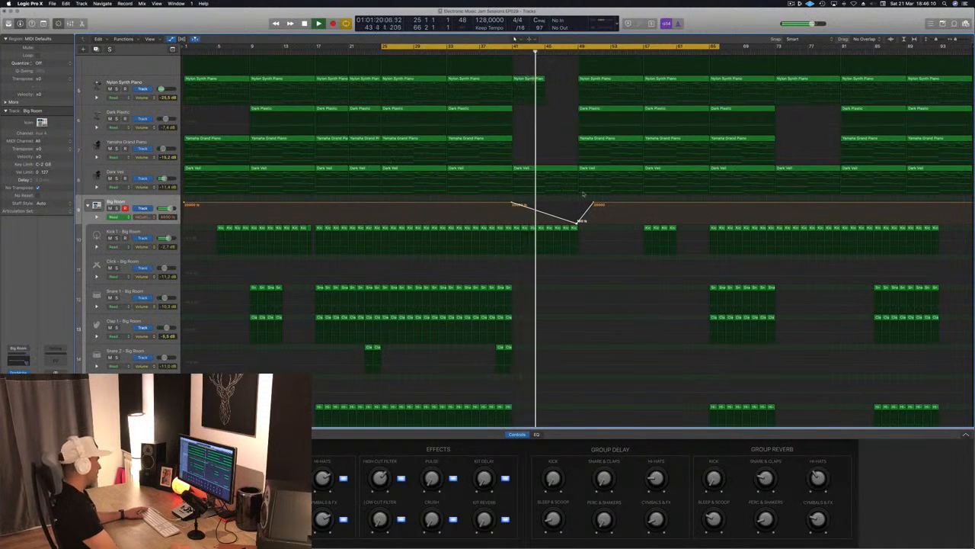
Move the automation point after the filter ramp back to bar 49 for an abrupt reopening, and restart playback.
{"action": "scroll", "coordinate": [548, 156], "scroll_direction": "up", "scroll_amount": 2}
{"action": "scroll", "coordinate": [550, 168], "scroll_direction": "up", "scroll_amount": 3}
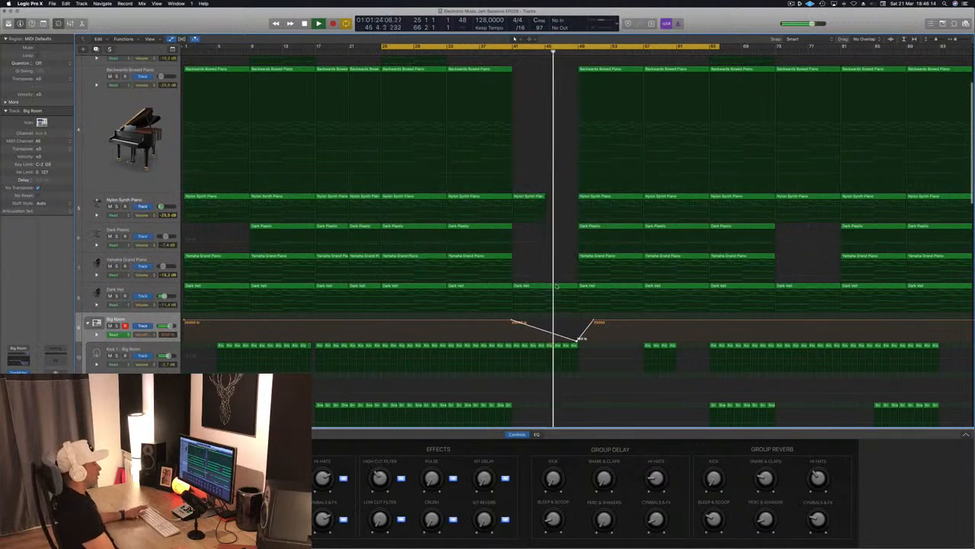
{"action": "left_click_drag", "start_coordinate": [595, 322], "coordinate": [577, 321]}
{"action": "key", "text": "space"}
{"action": "key", "text": "space"}
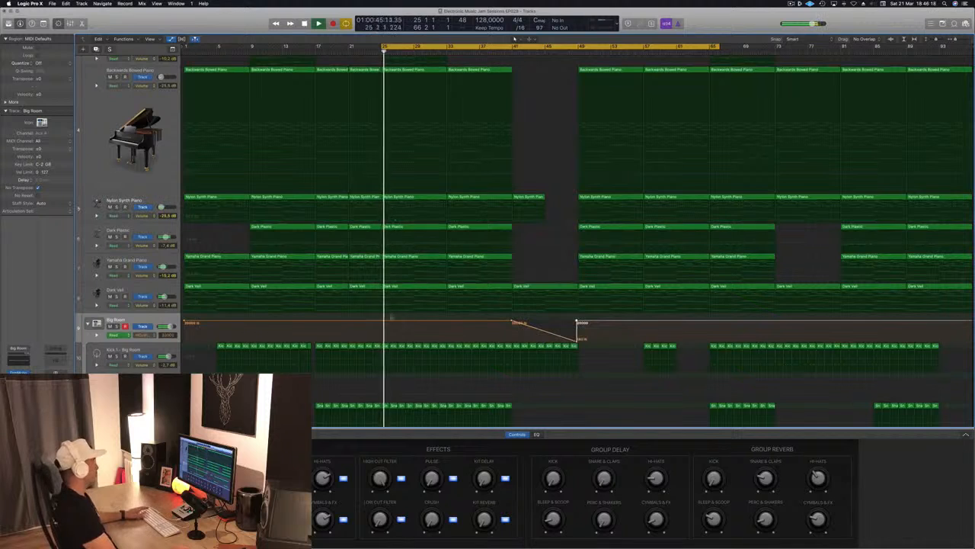
{"action": "key", "text": "space"}
{"action": "key", "text": "space"}
Add a second High Cut Filter ramp on the Big Room track, falling from bar 25 to bar 29 and returning abruptly.
{"action": "left_click", "coordinate": [382, 321]}
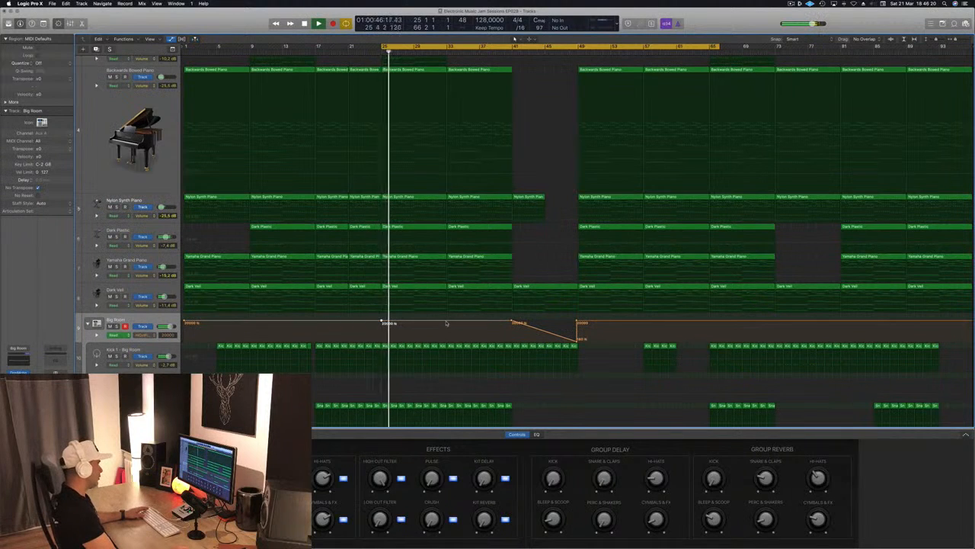
{"action": "left_click", "coordinate": [446, 323]}
{"action": "left_click_drag", "start_coordinate": [414, 321], "coordinate": [416, 337]}
{"action": "left_click", "coordinate": [417, 322]}
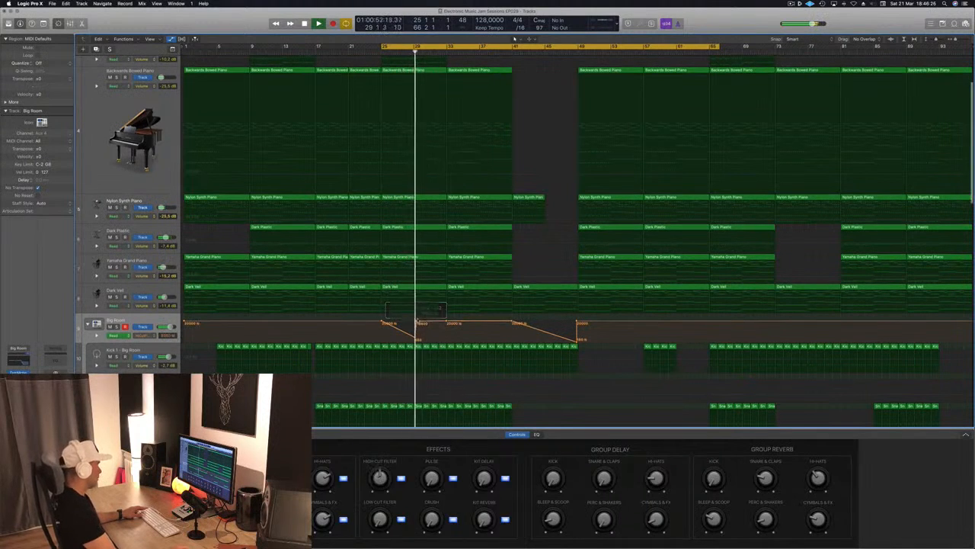
{"action": "left_click", "coordinate": [417, 322]}
{"action": "left_click_drag", "start_coordinate": [416, 322], "coordinate": [415, 322]}
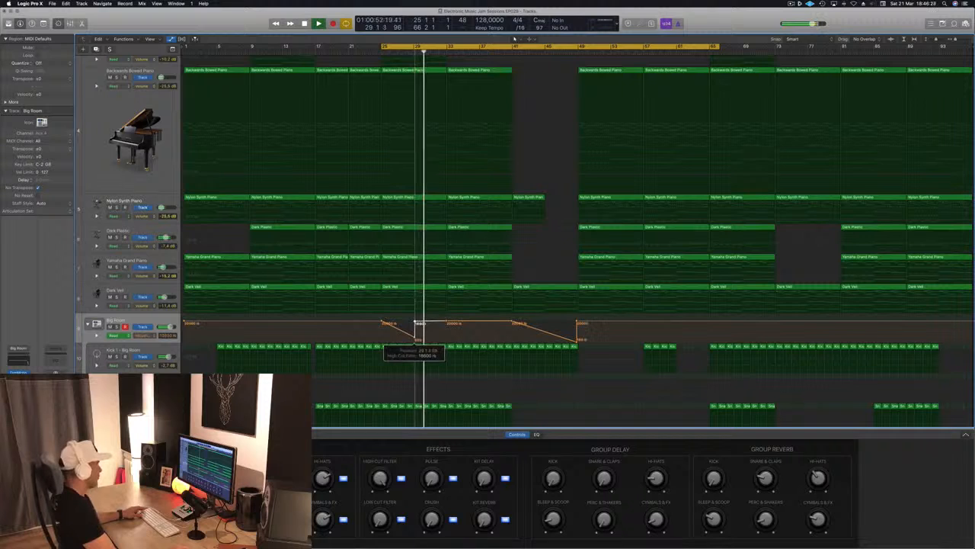
Align the low and return points of the new filter ramp at bar 29 and check the sweep in playback.
{"action": "key", "text": "space"}
{"action": "key", "text": "space"}
{"action": "left_click", "coordinate": [413, 338]}
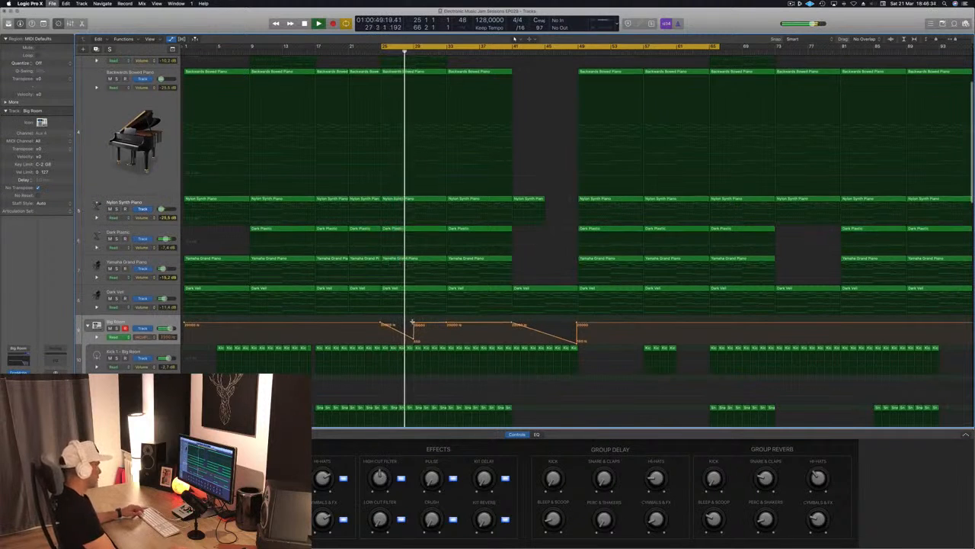
{"action": "key", "text": "super+Right"}
{"action": "key", "text": "super+Right"}
{"action": "key", "text": "super+Right"}
{"action": "key", "text": "super+Right"}
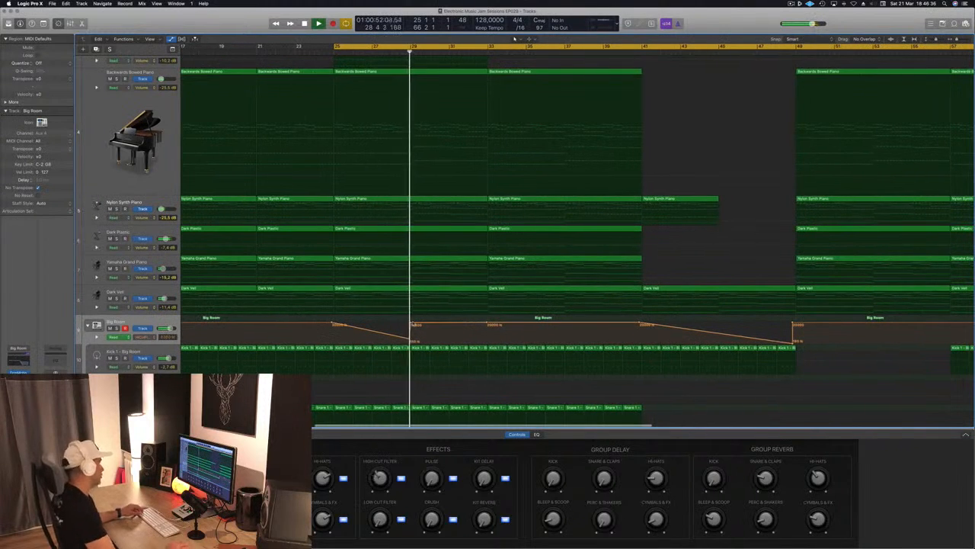
{"action": "key", "text": "super+Left"}
{"action": "key", "text": "super+Left"}
{"action": "key", "text": "super+Left"}
{"action": "key", "text": "super+Left"}
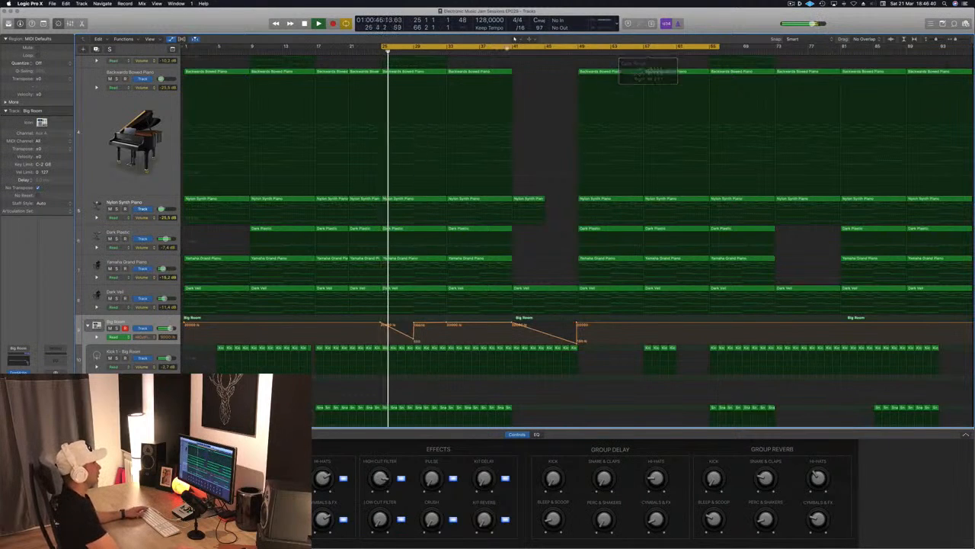
Set the cycle range to bars 41 to 57 and hide the track automation.
{"action": "left_click_drag", "start_coordinate": [515, 45], "coordinate": [642, 56]}
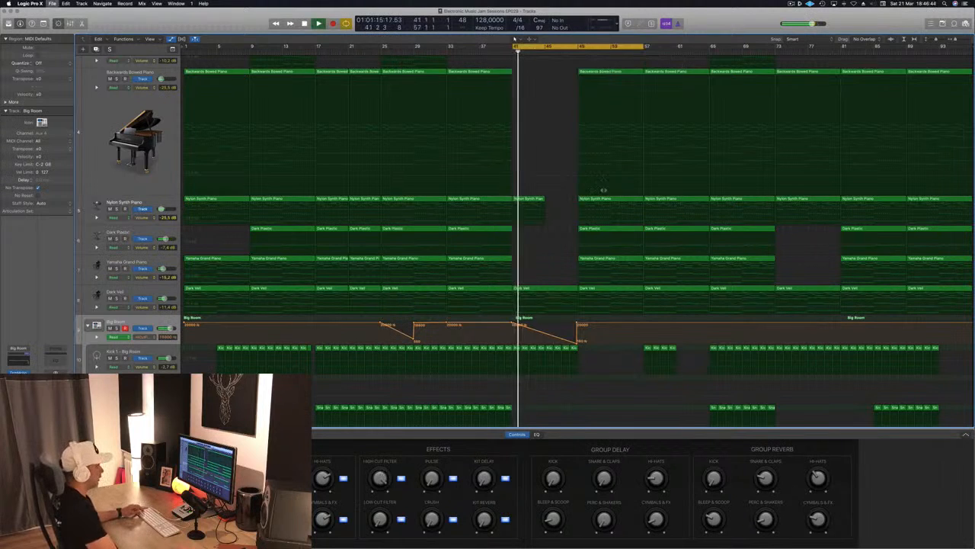
{"action": "scroll", "coordinate": [583, 322], "scroll_direction": "down", "scroll_amount": 1}
{"action": "scroll", "coordinate": [583, 322], "scroll_direction": "down", "scroll_amount": 2}
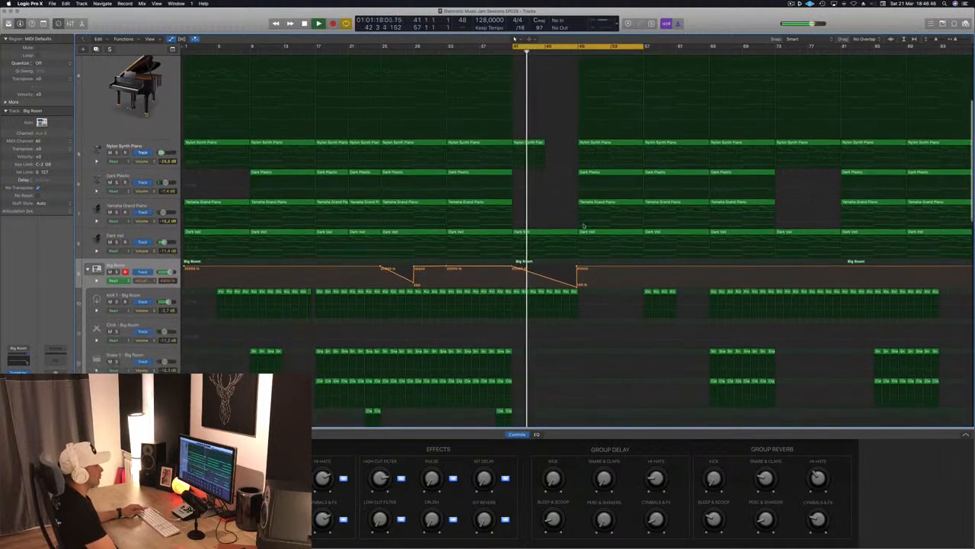
{"action": "scroll", "coordinate": [565, 221], "scroll_direction": "up", "scroll_amount": 5}
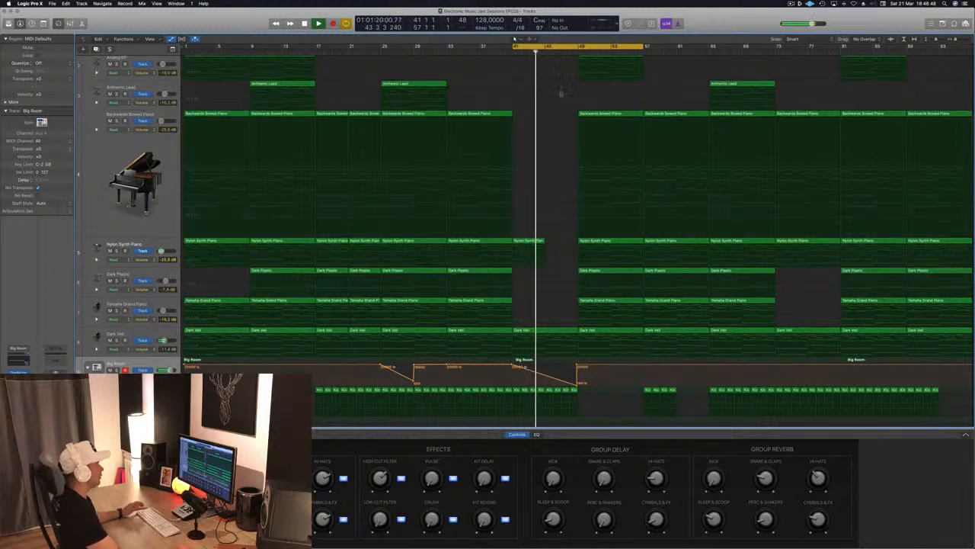
{"action": "key", "text": "a"}
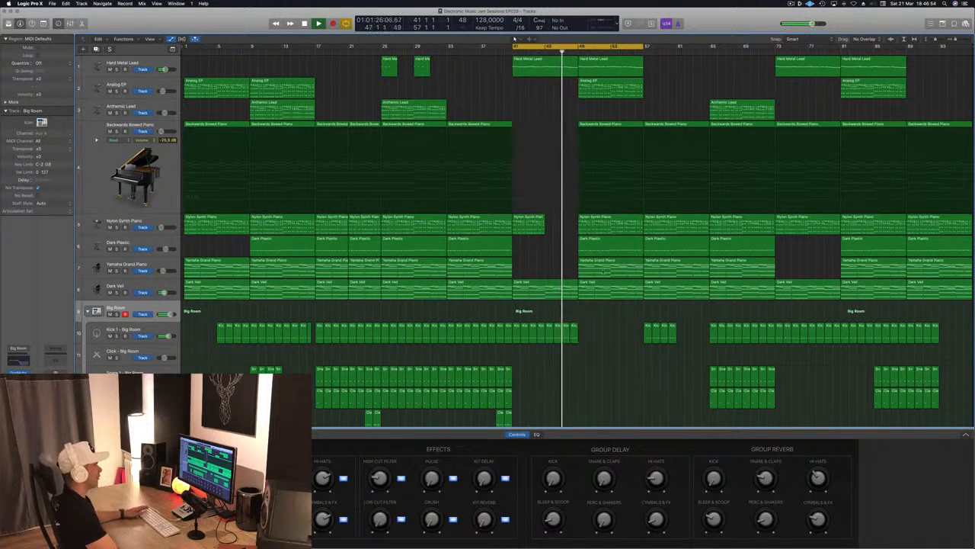
Delete the Dark Plastic region at bars 49 to 57 and audition the Hard Metal Lead and Analog EP section in playback.
{"action": "left_click", "coordinate": [615, 252]}
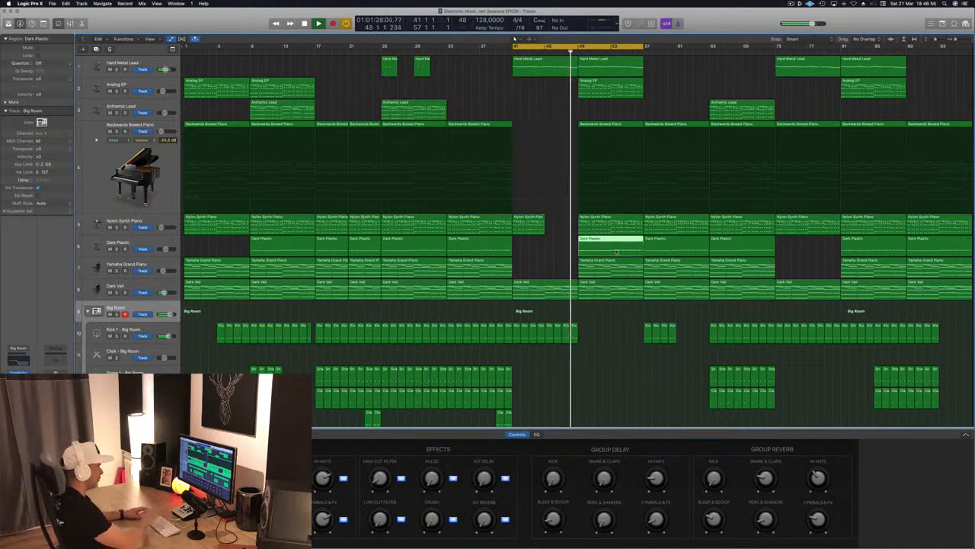
{"action": "key", "text": "Delete"}
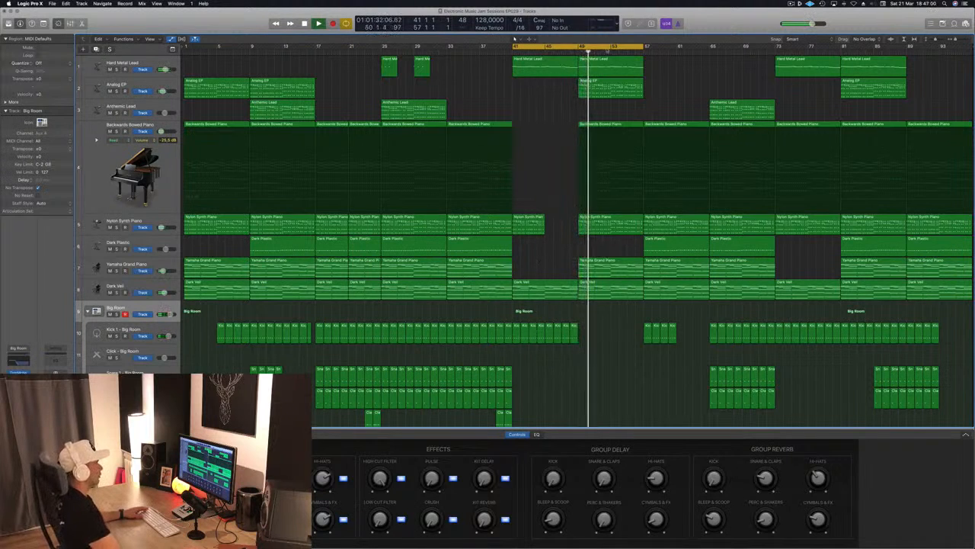
{"action": "left_click", "coordinate": [616, 66]}
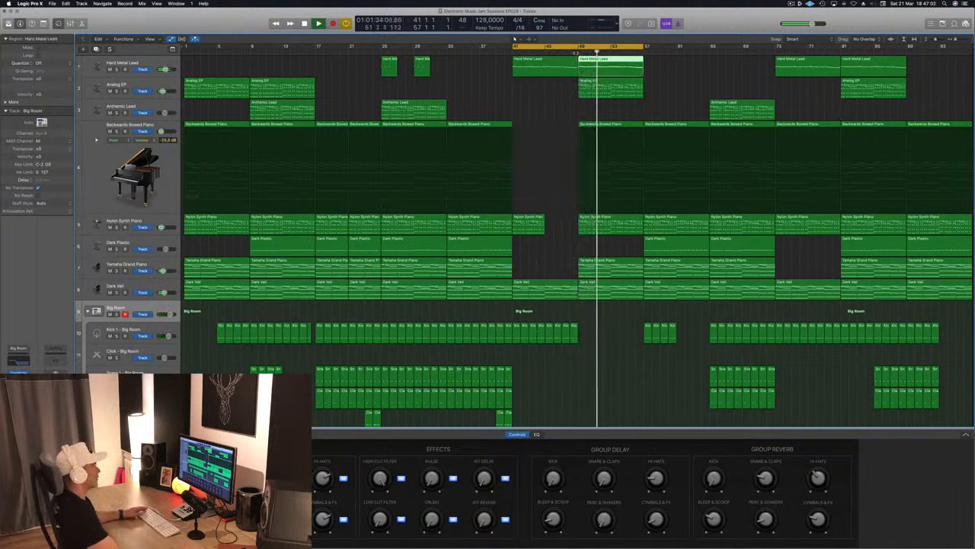
{"action": "left_click", "coordinate": [577, 51]}
{"action": "left_click", "coordinate": [603, 88]}
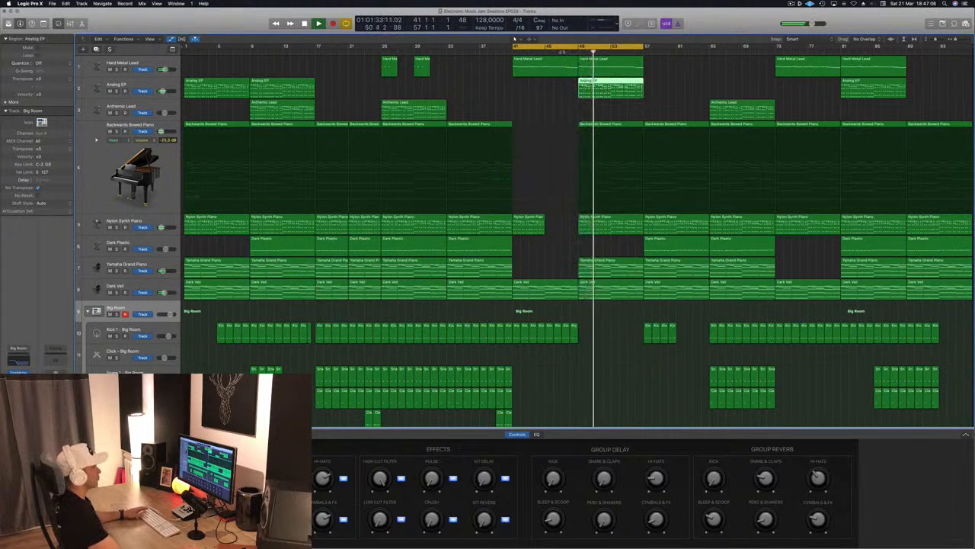
{"action": "left_click", "coordinate": [563, 51]}
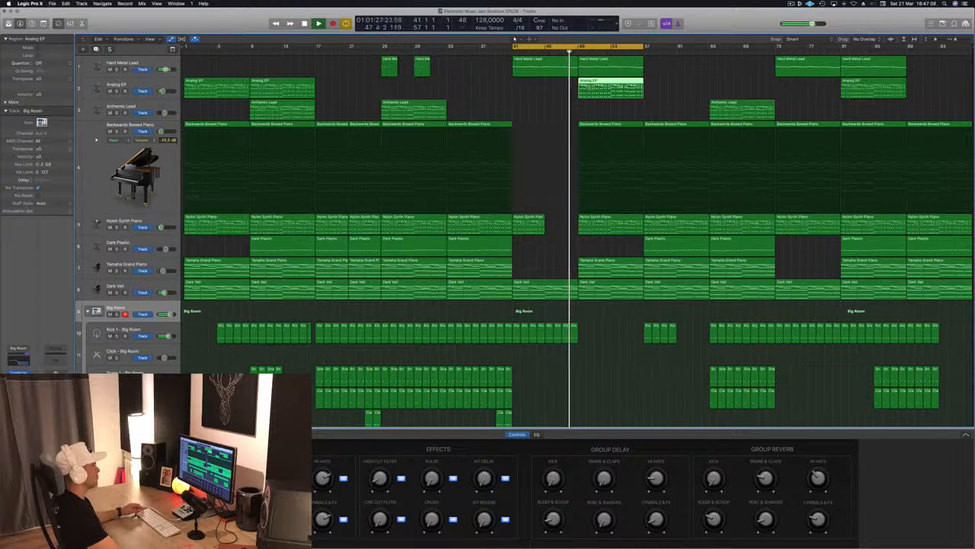
{"action": "left_click", "coordinate": [559, 93]}
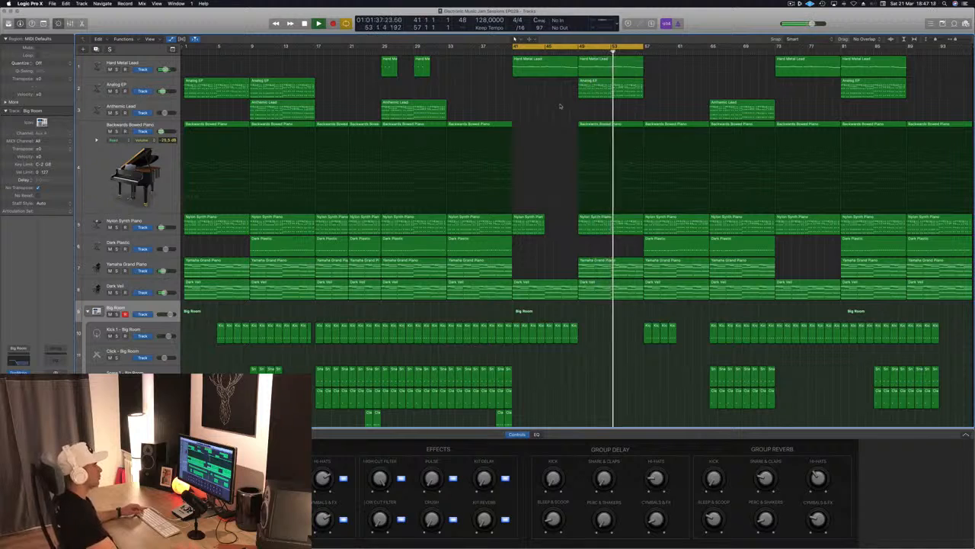
Delete the remaining Kick 1 regions starting at bar 57 in the breakdown and save the project.
{"action": "key", "text": "super+Right"}
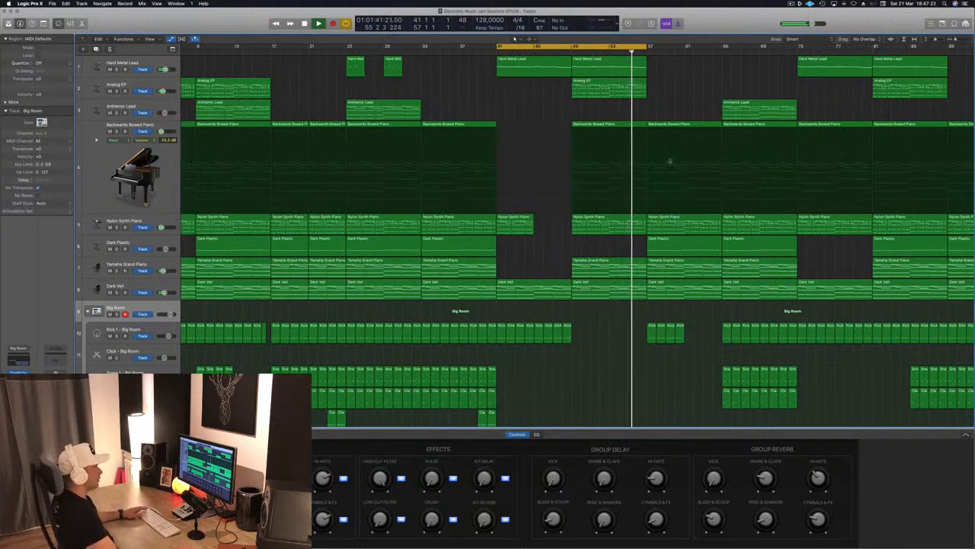
{"action": "left_click", "coordinate": [657, 325]}
{"action": "key", "text": "Delete"}
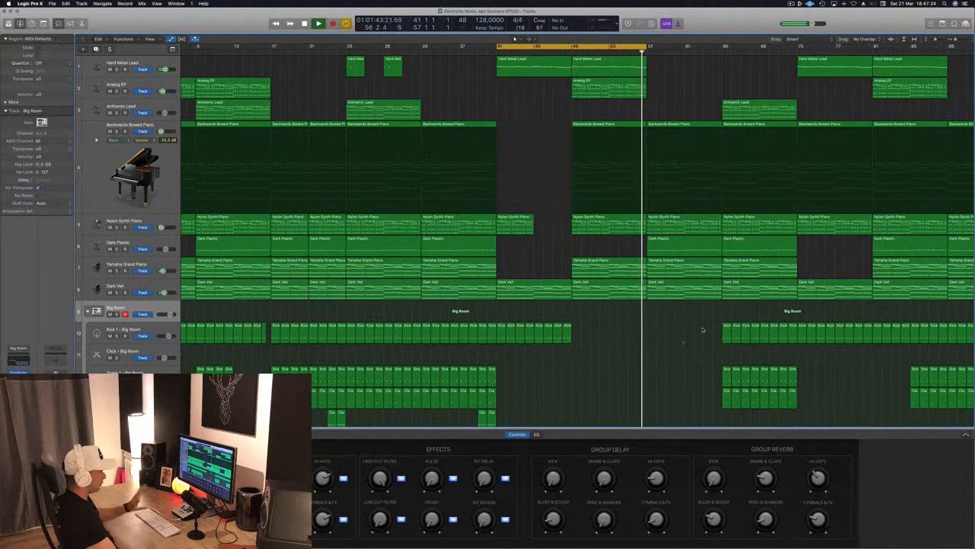
{"action": "key", "text": "super+s"}
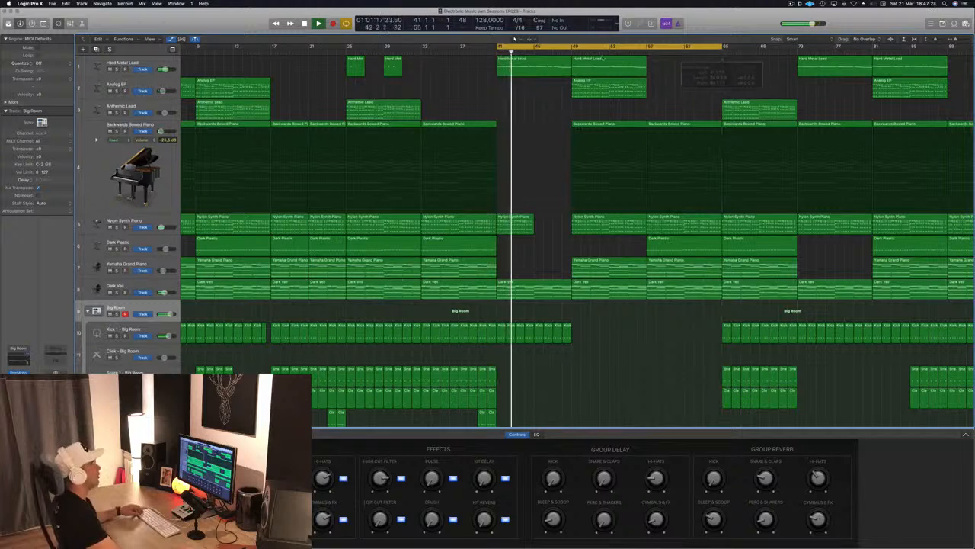
Audition the breakdown from bars 49 and 57 and copy the Anthemic Lead region from bar 65 to bar 57.
{"action": "left_click", "coordinate": [572, 53]}
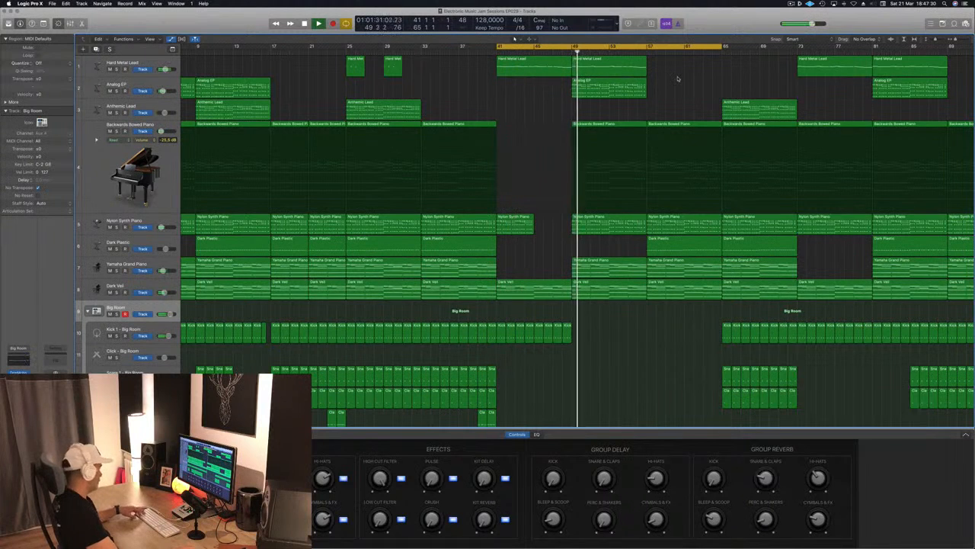
{"action": "left_click", "coordinate": [646, 51]}
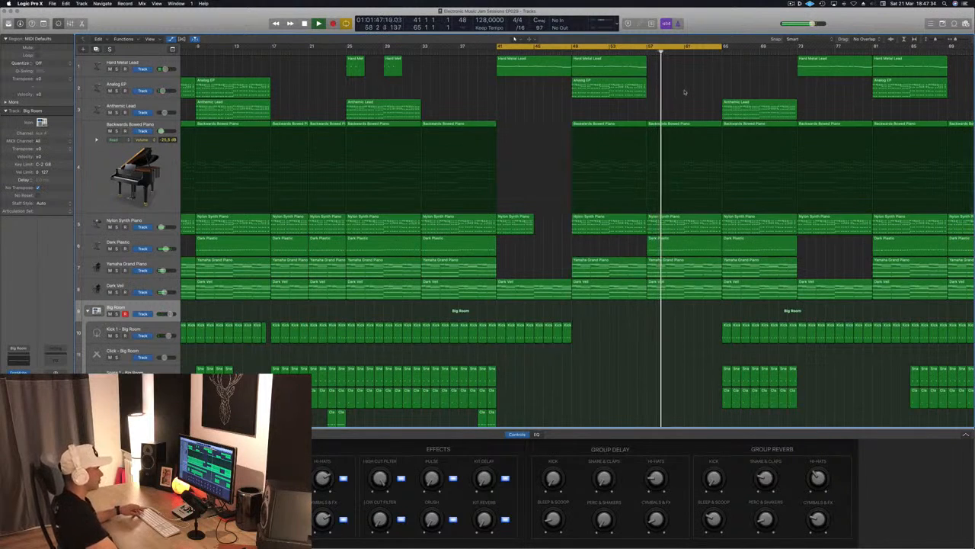
{"action": "left_click", "coordinate": [750, 111]}
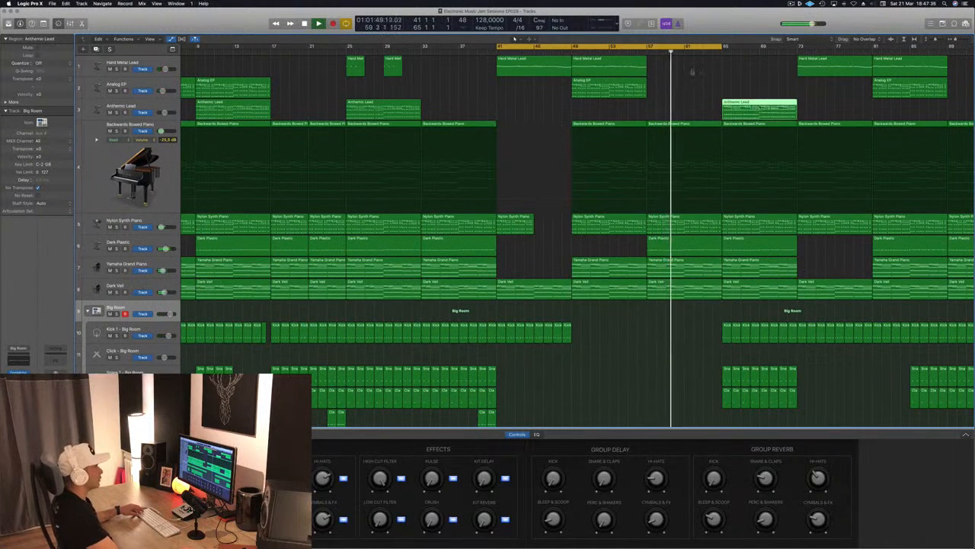
{"action": "left_click", "coordinate": [635, 54]}
{"action": "left_click_drag", "start_coordinate": [767, 112], "coordinate": [691, 115]}
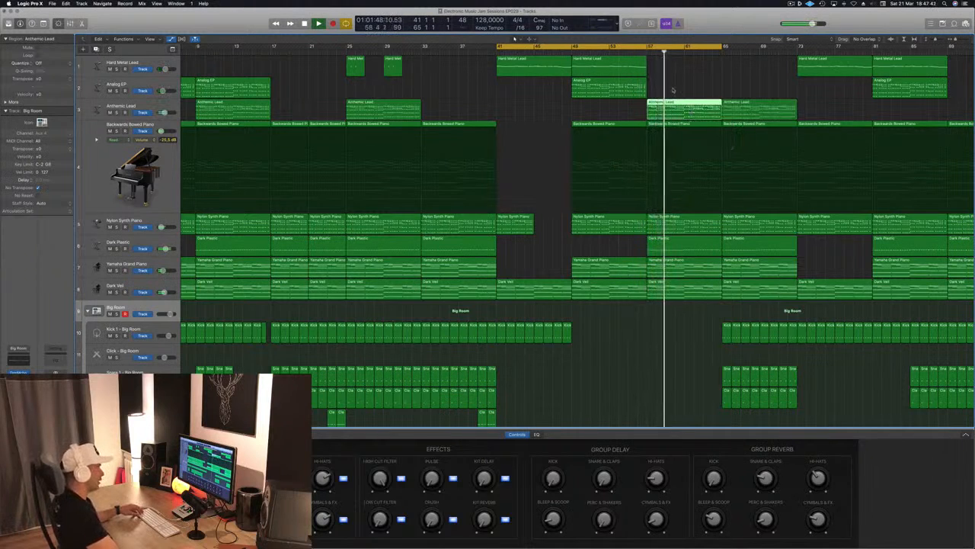
Copy the two clap regions at bars 39 and 40 on the Snare 2 track to bar 57 and open the second copy in the Piano Roll.
{"action": "scroll", "coordinate": [562, 393], "scroll_direction": "down", "scroll_amount": 5}
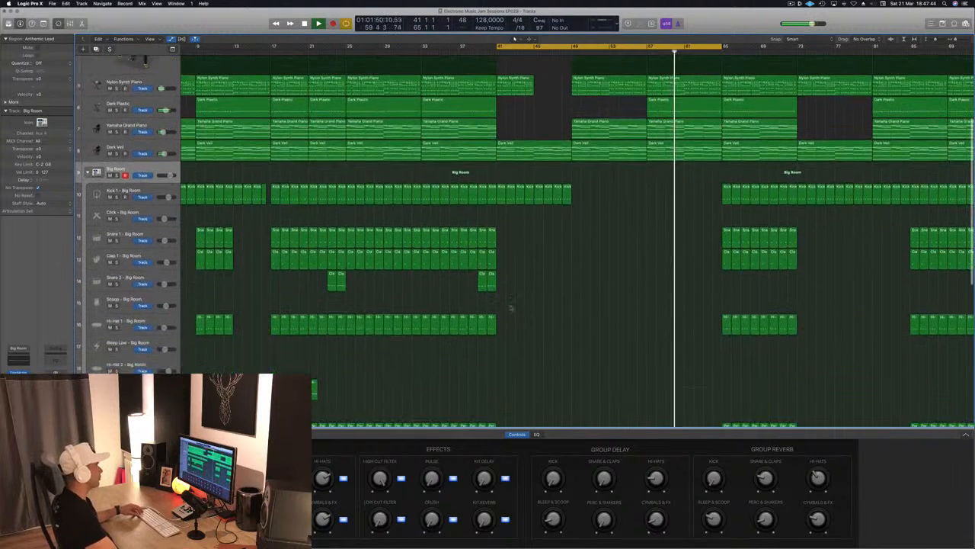
{"action": "left_click_drag", "start_coordinate": [467, 279], "coordinate": [654, 282]}
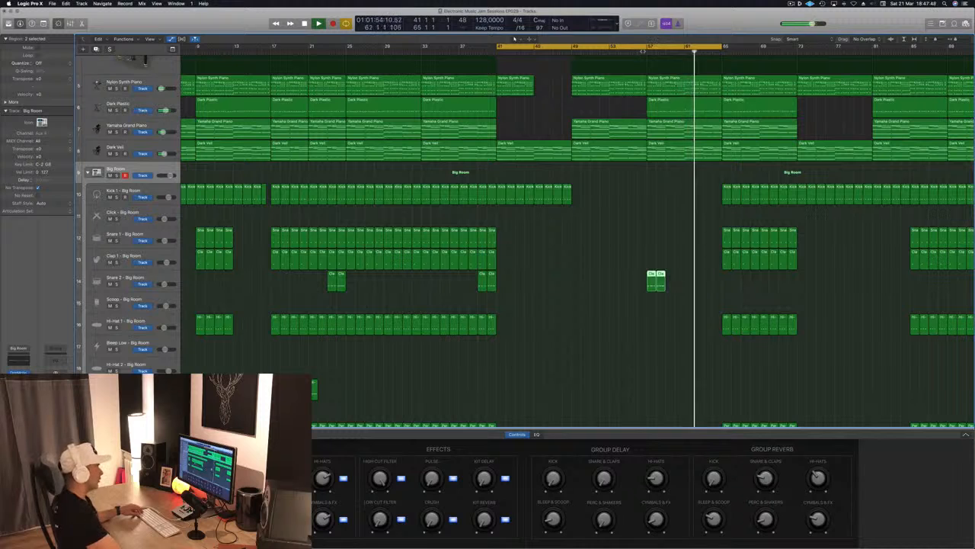
{"action": "left_click", "coordinate": [645, 51]}
{"action": "left_click", "coordinate": [687, 272]}
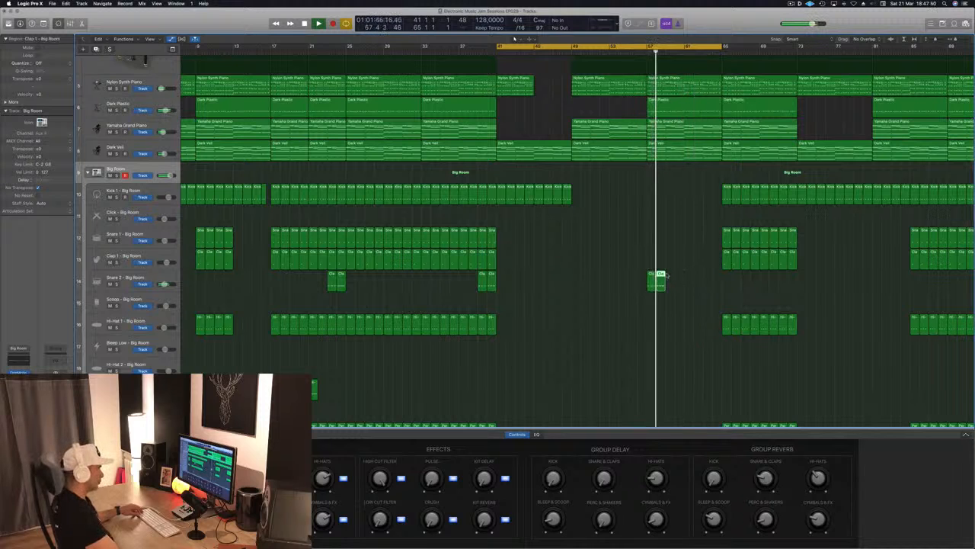
{"action": "key", "text": "p"}
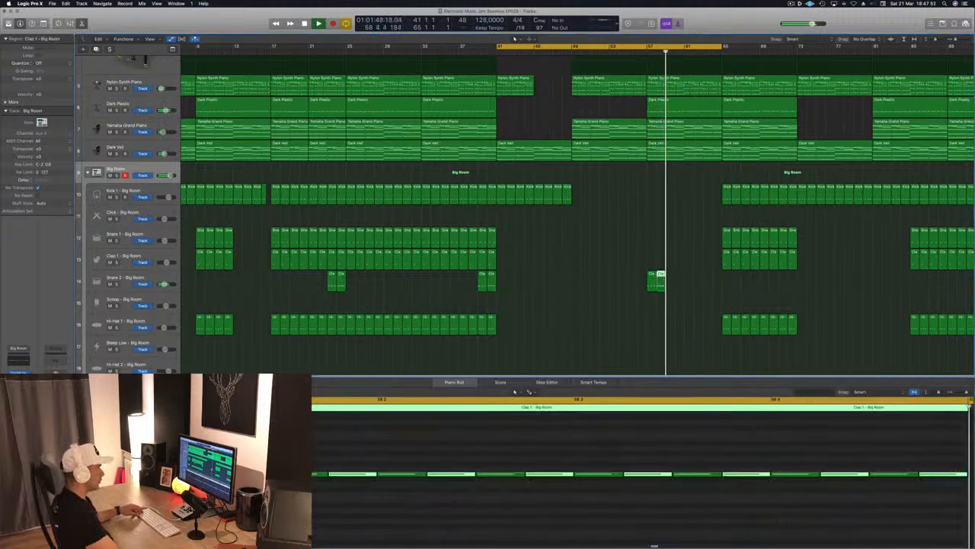
Move and duplicate the copied clap regions on the Snare 2 track so they fill bars 61 to 64, and play from bar 57.
{"action": "left_click_drag", "start_coordinate": [660, 281], "coordinate": [709, 280]}
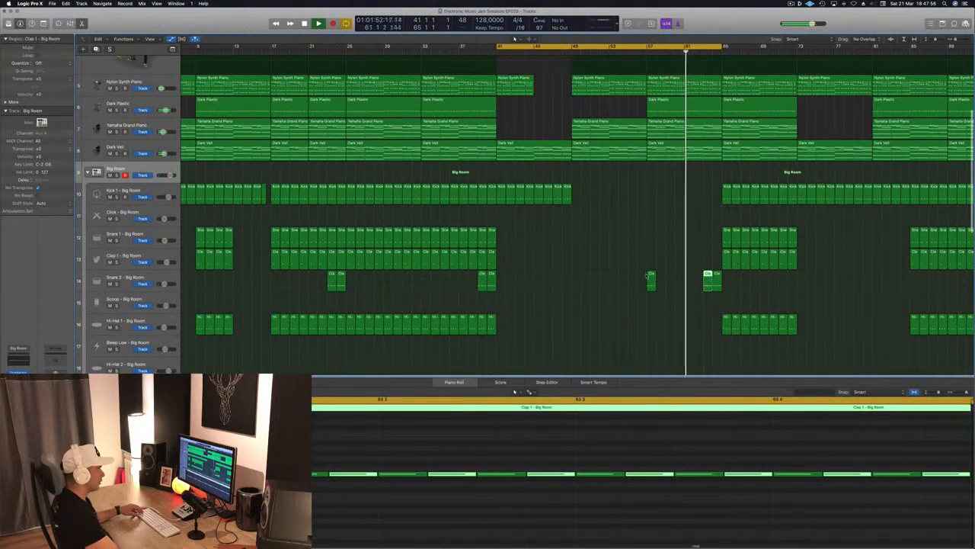
{"action": "double_click", "coordinate": [652, 275]}
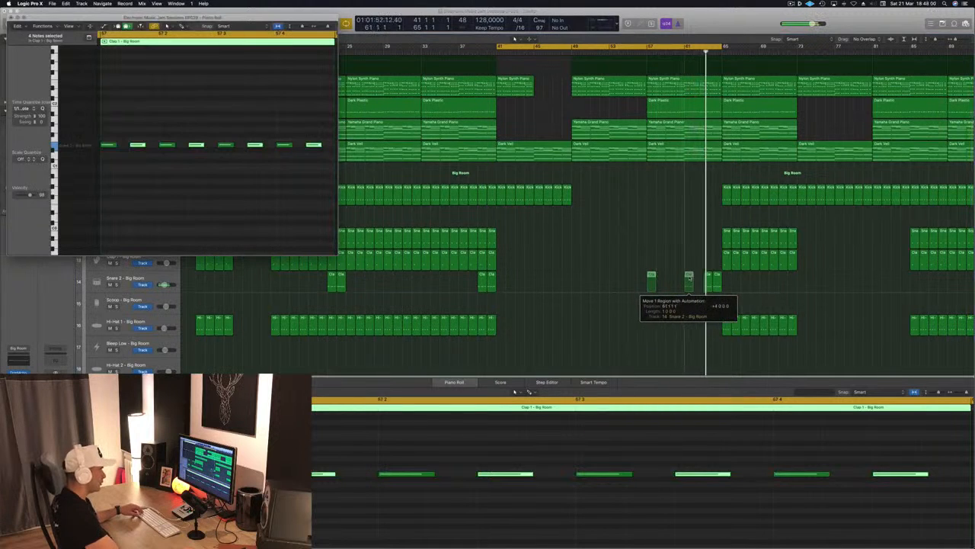
{"action": "left_click_drag", "start_coordinate": [689, 277], "coordinate": [697, 279]}
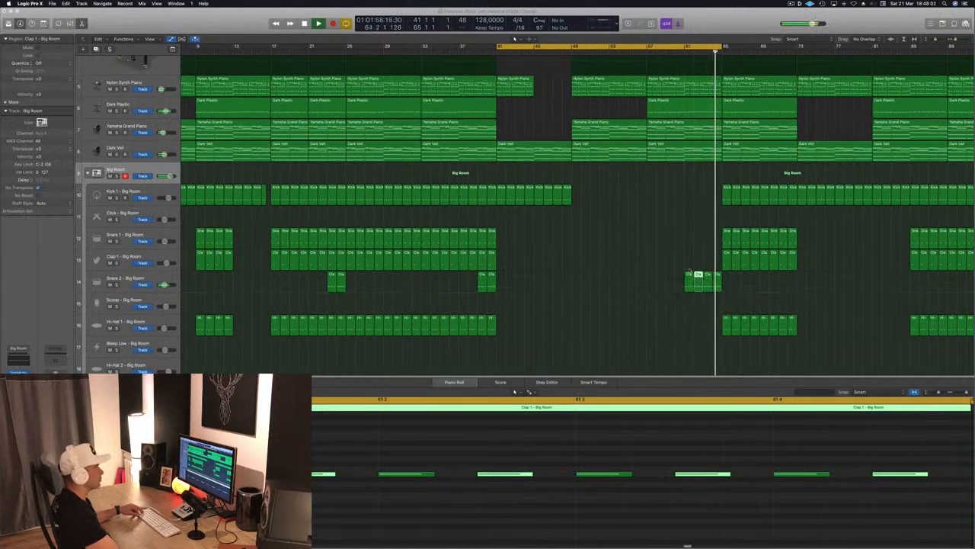
{"action": "key", "text": "super+Left"}
{"action": "scroll", "coordinate": [675, 266], "scroll_direction": "up", "scroll_amount": 5}
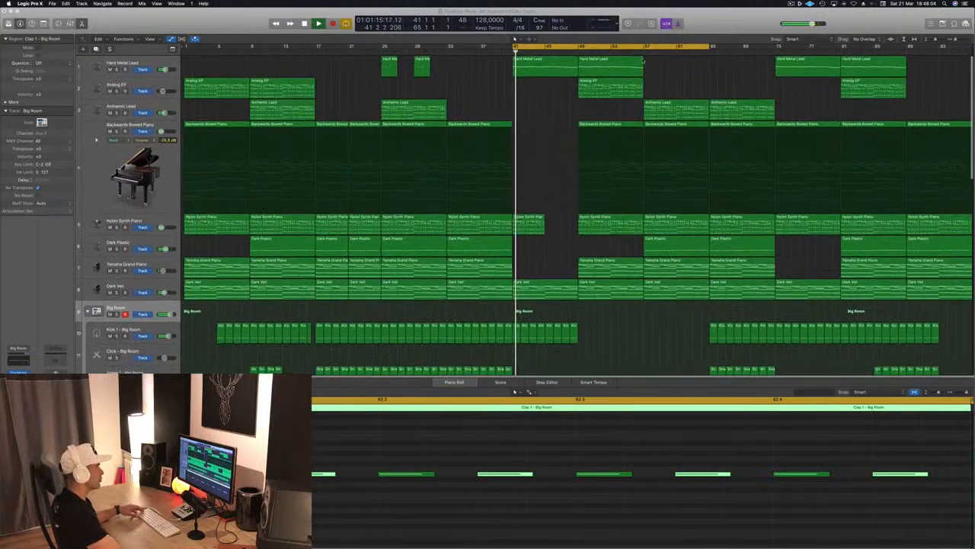
{"action": "left_click", "coordinate": [642, 53]}
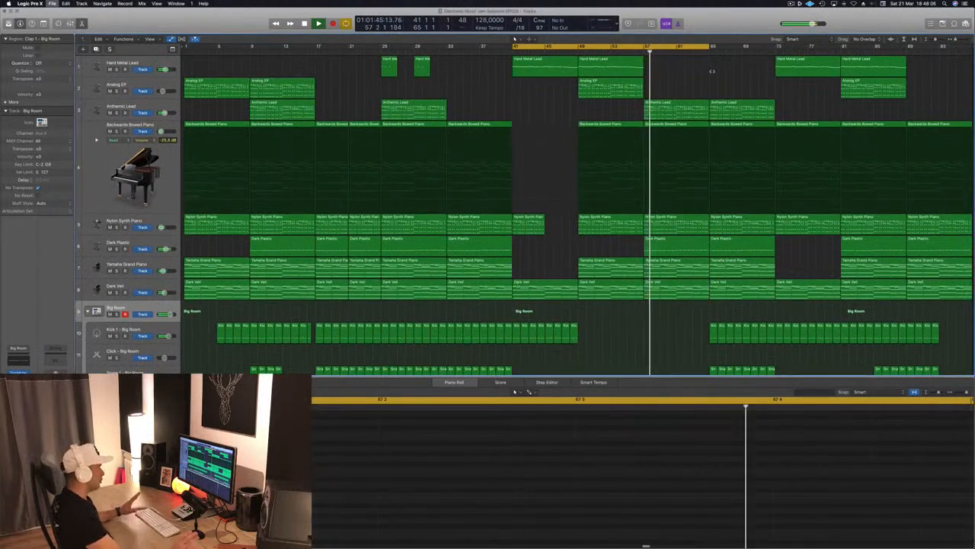
Close the lower editor, reduce the track heights to review the whole arrangement, and save the project.
{"action": "key", "text": "super+Up"}
{"action": "key", "text": "super+Up"}
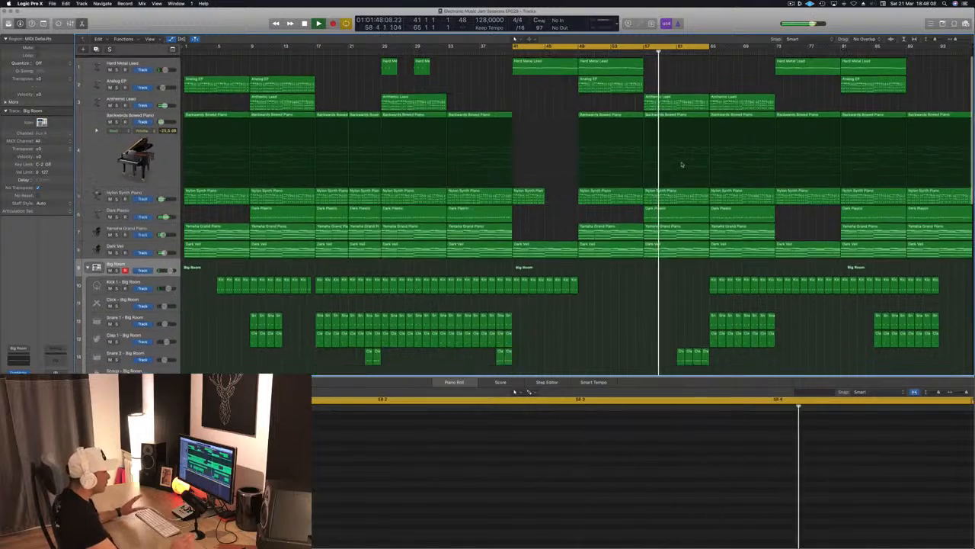
{"action": "key", "text": "x"}
{"action": "key", "text": "x"}
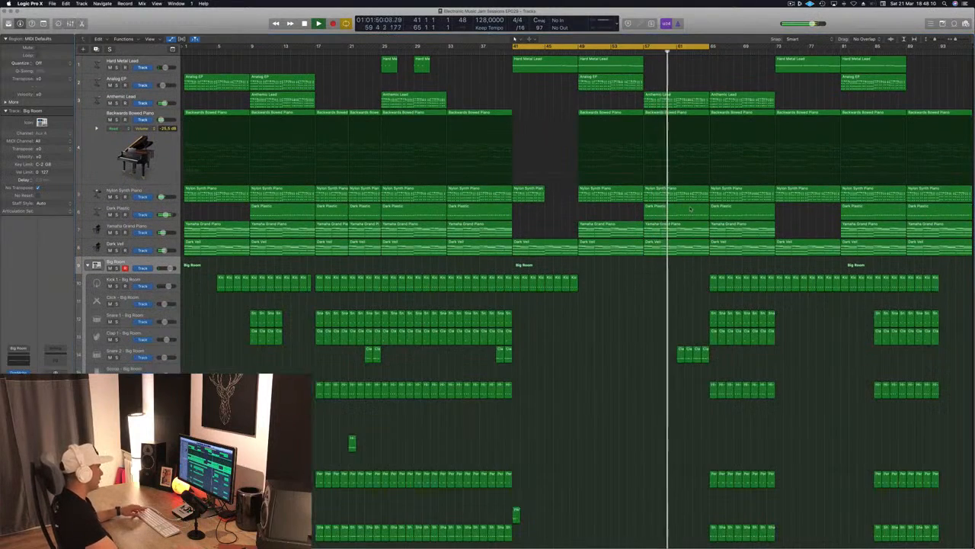
{"action": "key", "text": "super+Up"}
{"action": "key", "text": "super+Up"}
{"action": "key", "text": "super+Up"}
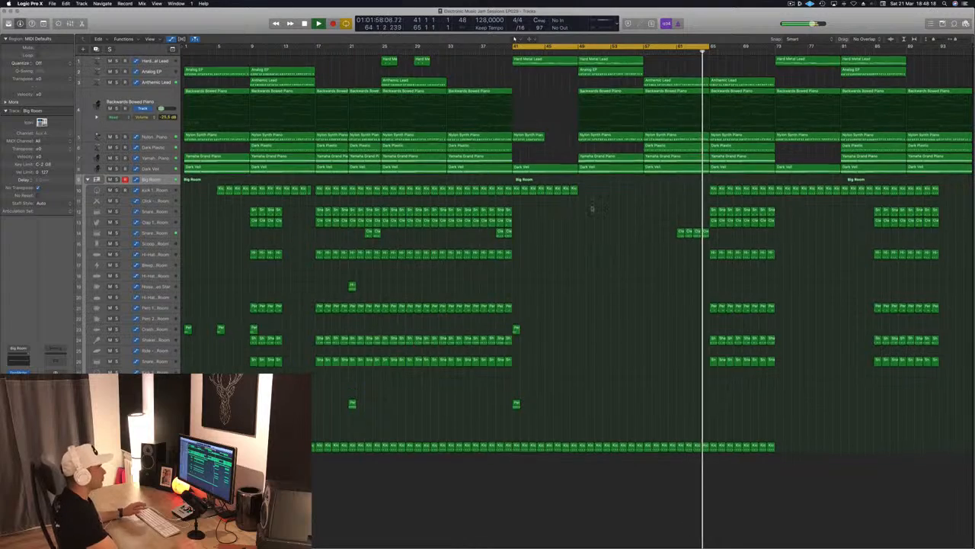
{"action": "scroll", "coordinate": [598, 281], "scroll_direction": "up", "scroll_amount": 5}
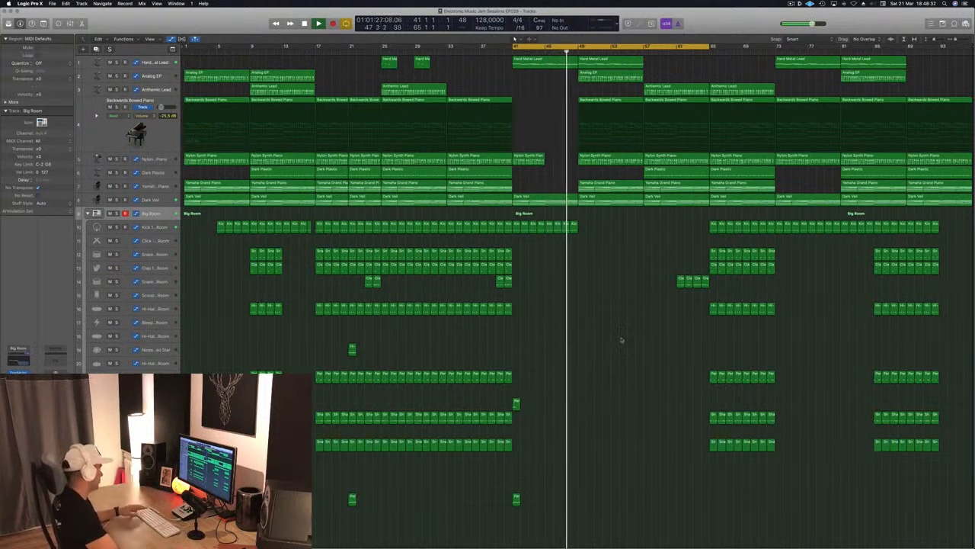
{"action": "key", "text": "super+s"}
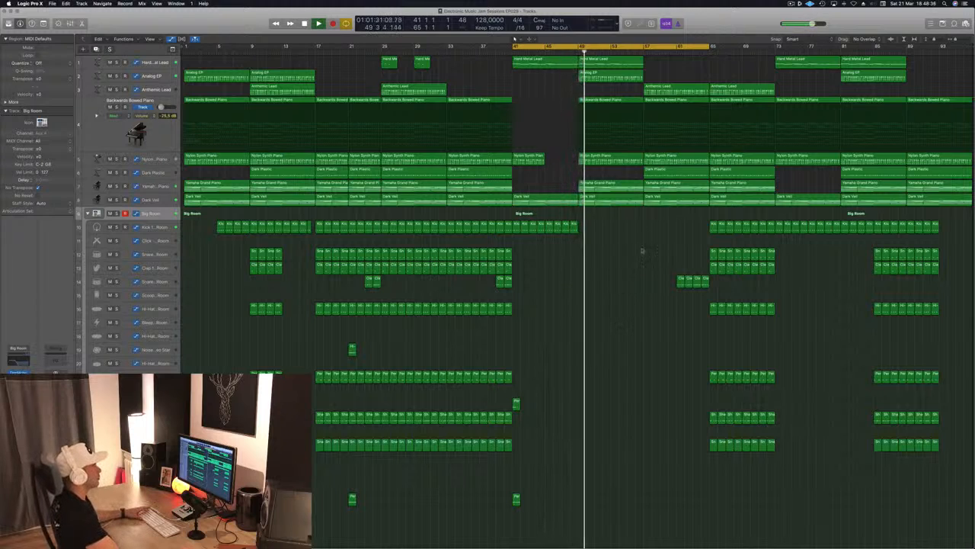
Set the cycle range to bars 57 to 81 and delete the Dark Plastic region at bar 57, replaying the transition.
{"action": "left_click", "coordinate": [638, 50]}
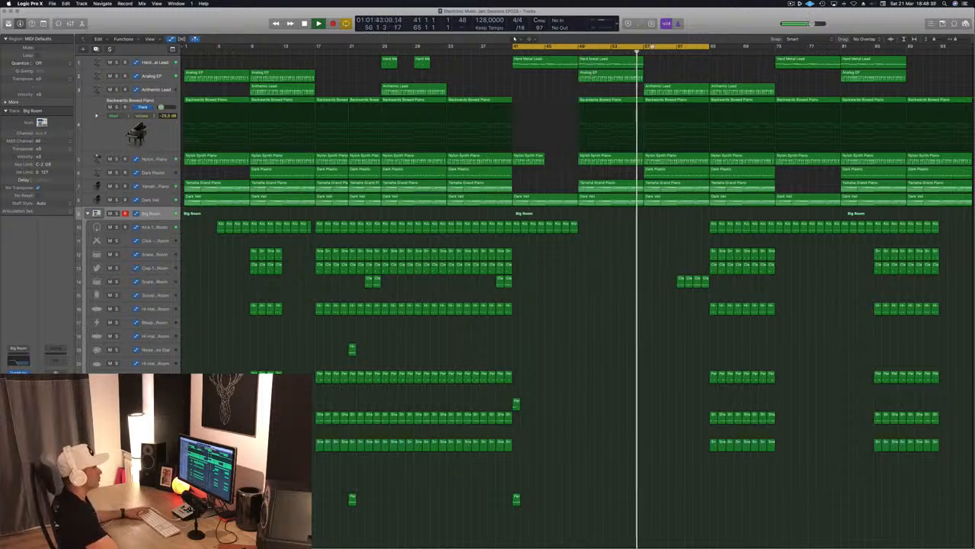
{"action": "left_click_drag", "start_coordinate": [739, 47], "coordinate": [786, 47]}
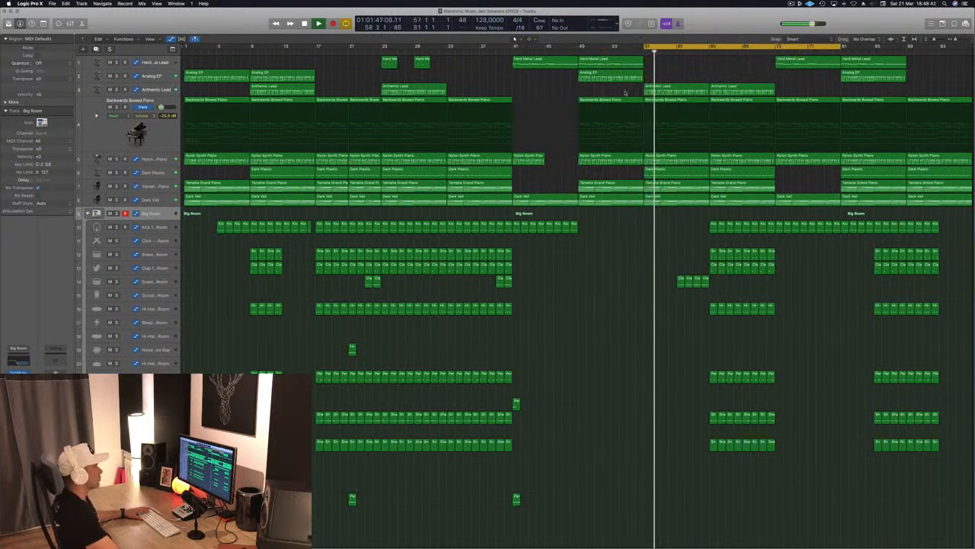
{"action": "left_click", "coordinate": [669, 175]}
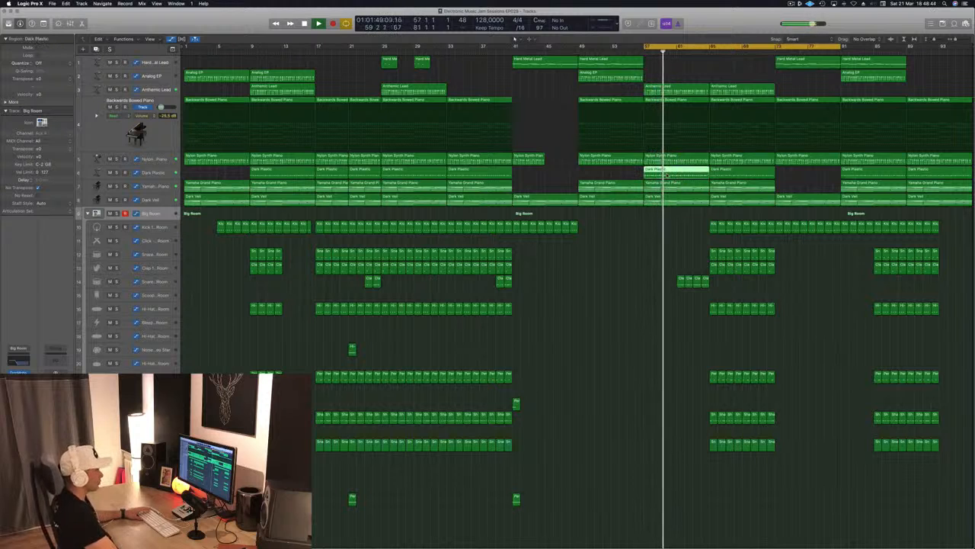
{"action": "key", "text": "Delete"}
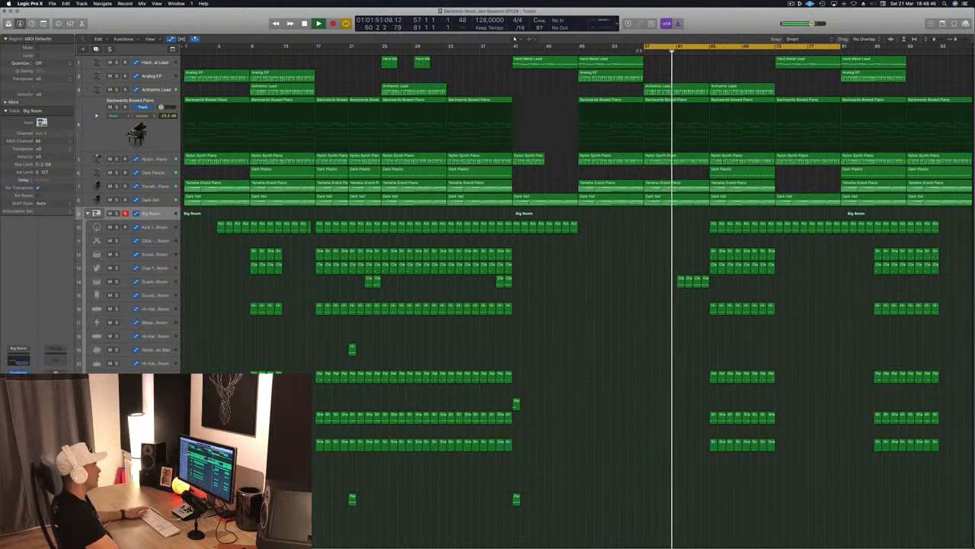
{"action": "left_click", "coordinate": [637, 50]}
Add an instrument track below Dark Veil and fill bars 57 to 65 with a copy of Dark Veil, replaced by one of Dark Plastic.
{"action": "left_click", "coordinate": [163, 199]}
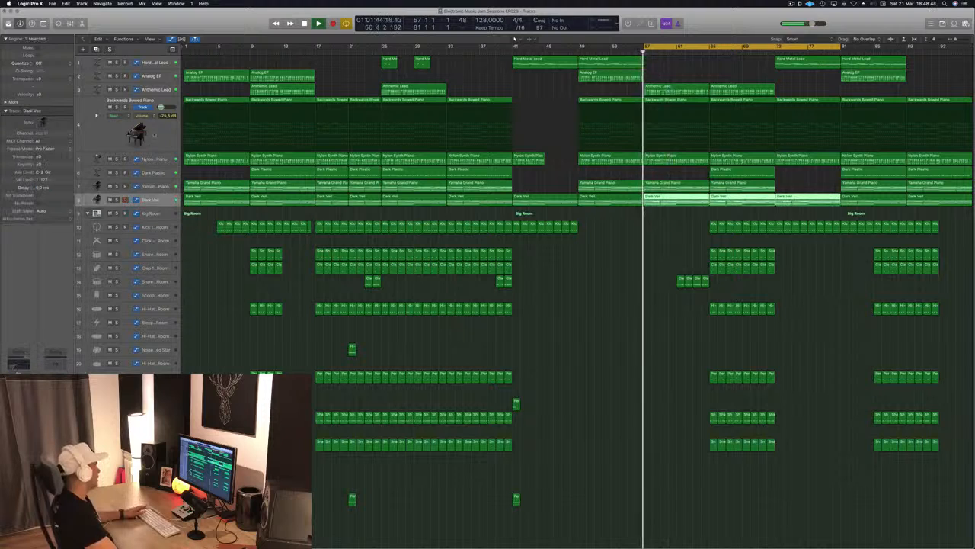
{"action": "left_click", "coordinate": [98, 51]}
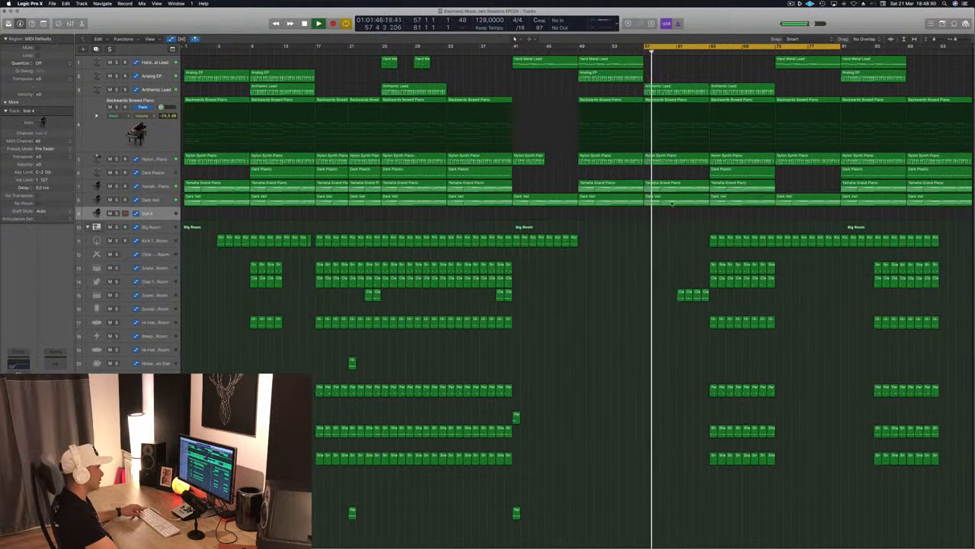
{"action": "left_click", "coordinate": [668, 201]}
{"action": "left_click_drag", "start_coordinate": [671, 201], "coordinate": [669, 219]}
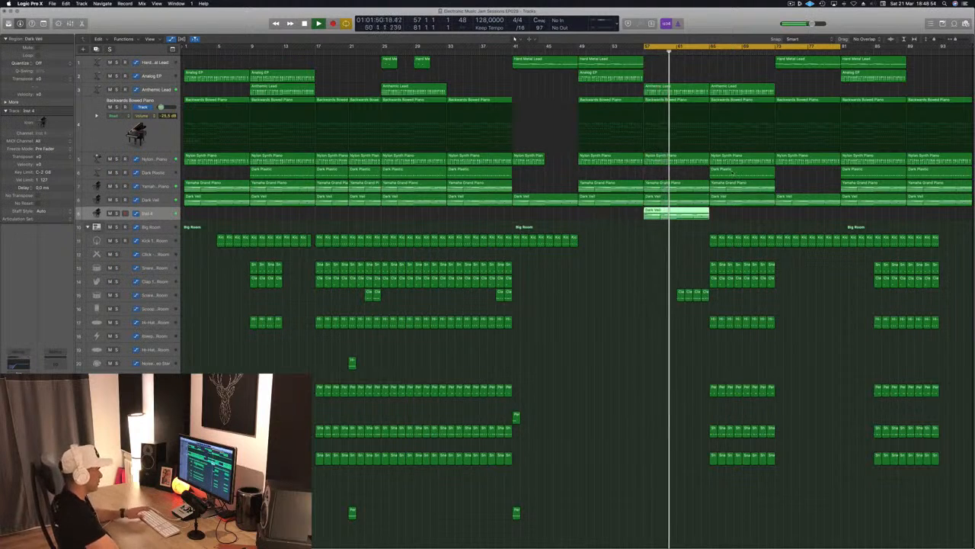
{"action": "left_click_drag", "start_coordinate": [733, 172], "coordinate": [680, 215]}
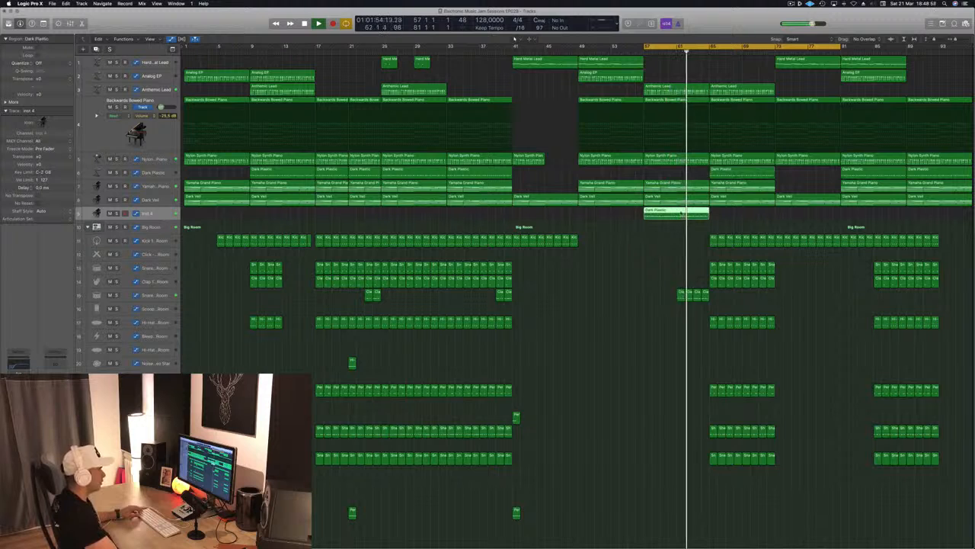
Reduce the copied Dark Plastic region's repeated notes to two sustained notes, spanning bars 57 to 61 and 61 to 65.
{"action": "double_click", "coordinate": [681, 214]}
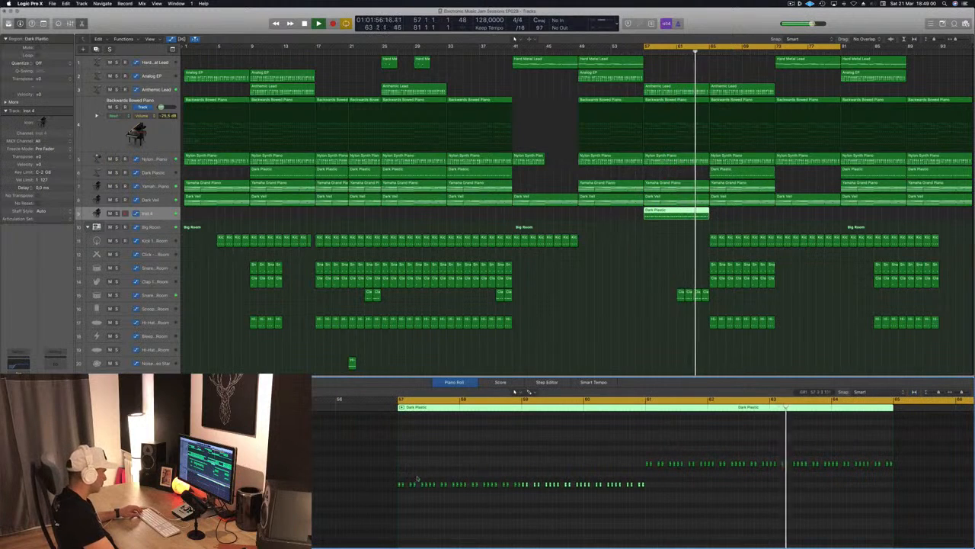
{"action": "left_click_drag", "start_coordinate": [401, 478], "coordinate": [643, 496]}
{"action": "key", "text": "Delete"}
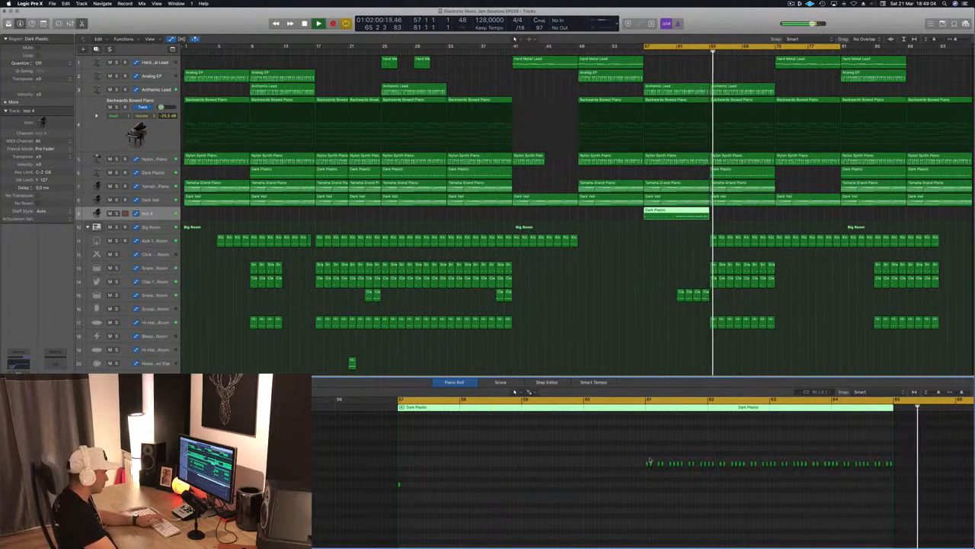
{"action": "left_click_drag", "start_coordinate": [647, 461], "coordinate": [914, 477]}
{"action": "key", "text": "Delete"}
{"action": "left_click_drag", "start_coordinate": [334, 446], "coordinate": [818, 528]}
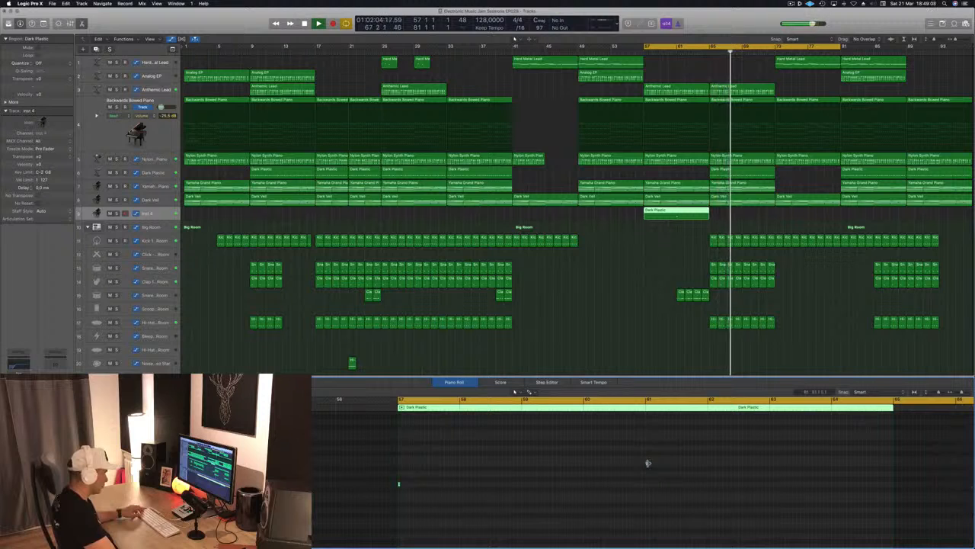
{"action": "left_click_drag", "start_coordinate": [647, 462], "coordinate": [893, 464]}
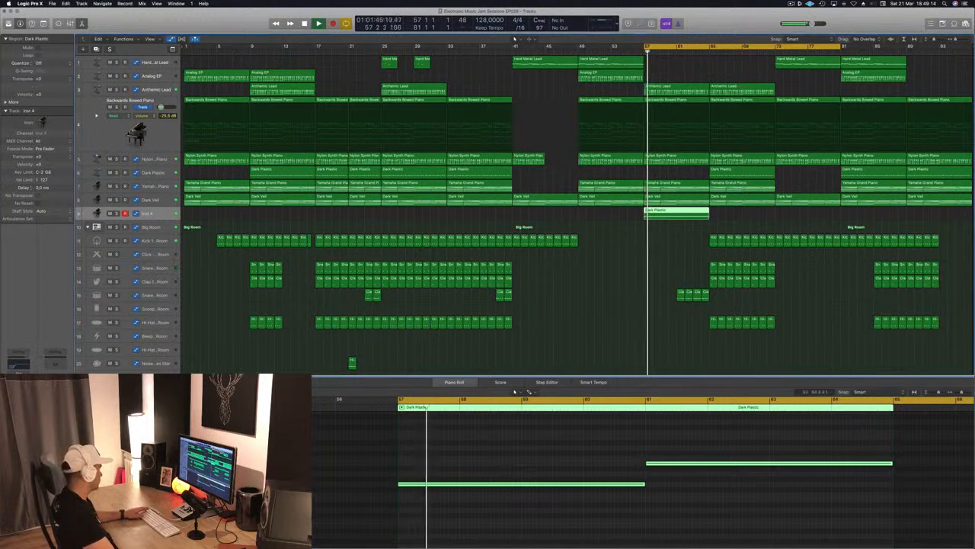
Open the new track's Alchemy instrument and load the Deeper Emotion (1) pad preset.
{"action": "key", "text": "v"}
{"action": "key", "text": "Return"}
{"action": "left_click_drag", "start_coordinate": [195, 26], "coordinate": [442, 112]}
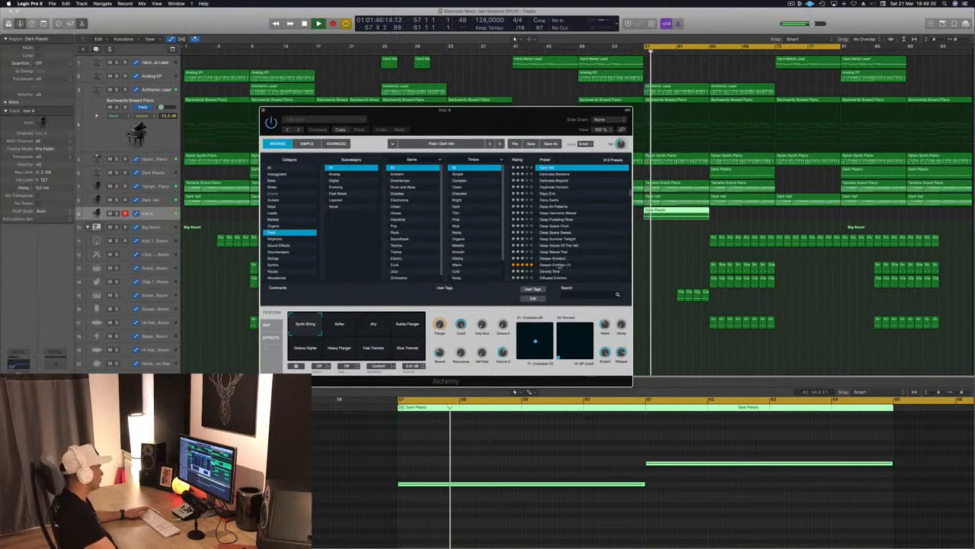
{"action": "left_click", "coordinate": [561, 265]}
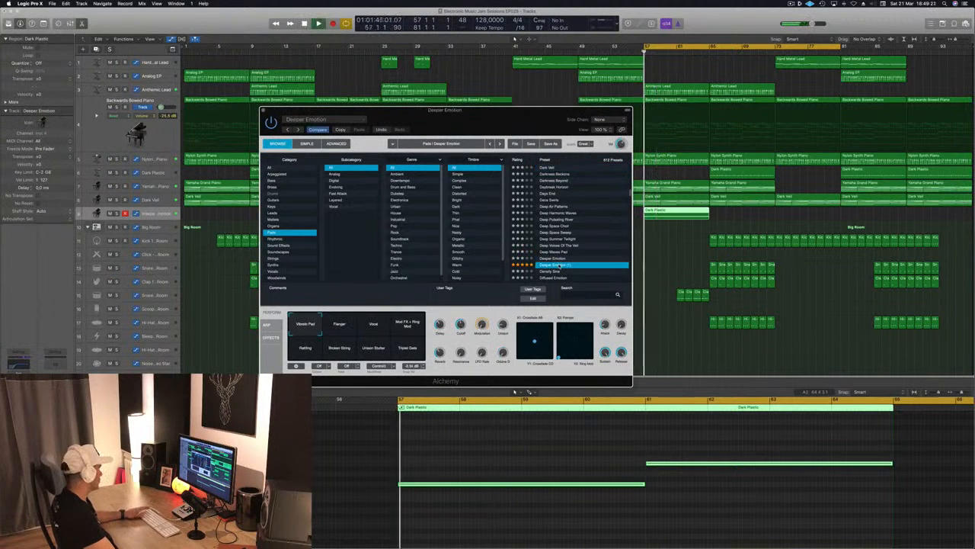
Lower the Channel EQ's low cut to 20 Hz on the Deeper Emotion track and close the EQ.
{"action": "left_click", "coordinate": [17, 366]}
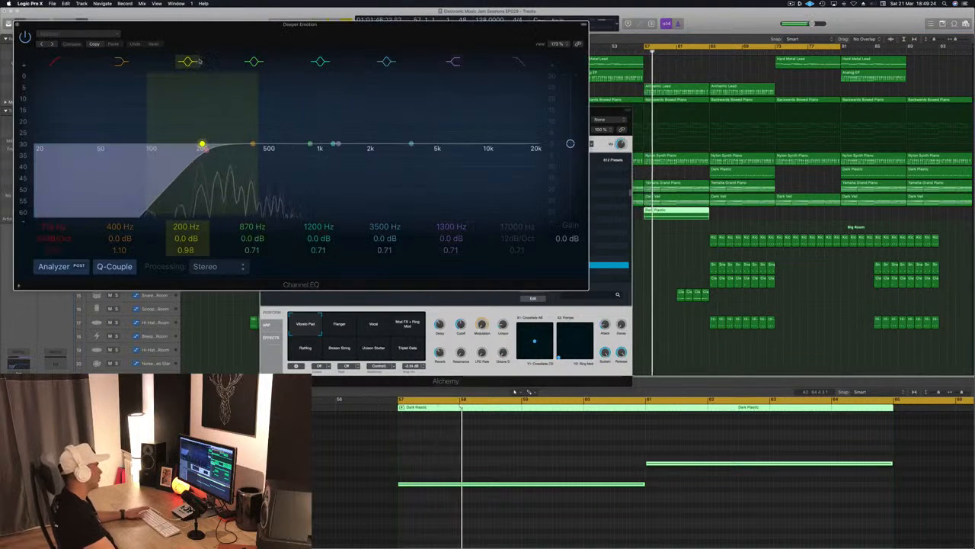
{"action": "left_click_drag", "start_coordinate": [202, 145], "coordinate": [36, 145]}
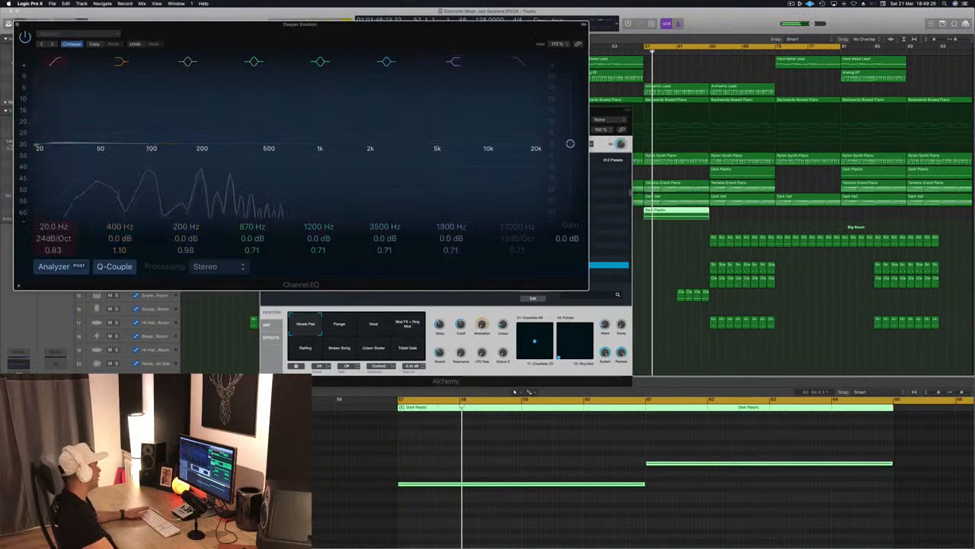
{"action": "left_click", "coordinate": [17, 26]}
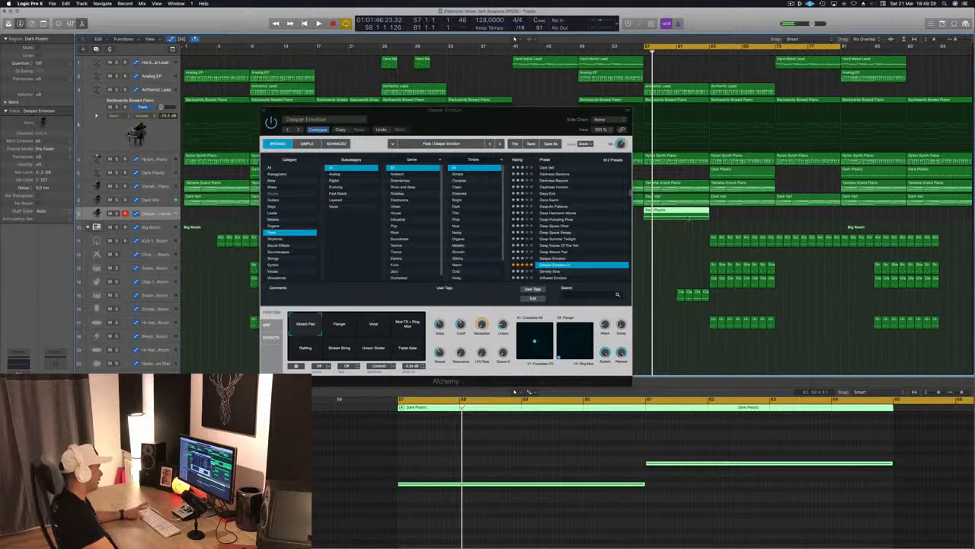
{"action": "left_click", "coordinate": [541, 127]}
{"action": "key", "text": "super+w"}
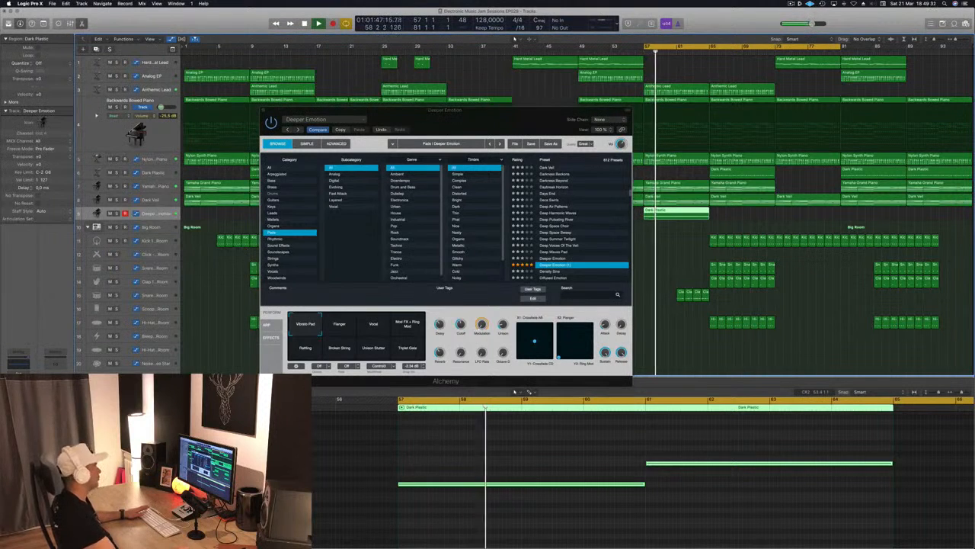
Audition Deeper Emotion's Flanger, Vocal and Mod FX + Ring Mod variations, return to the first pad variation and close the instrument.
{"action": "left_click_drag", "start_coordinate": [494, 119], "coordinate": [400, 127]}
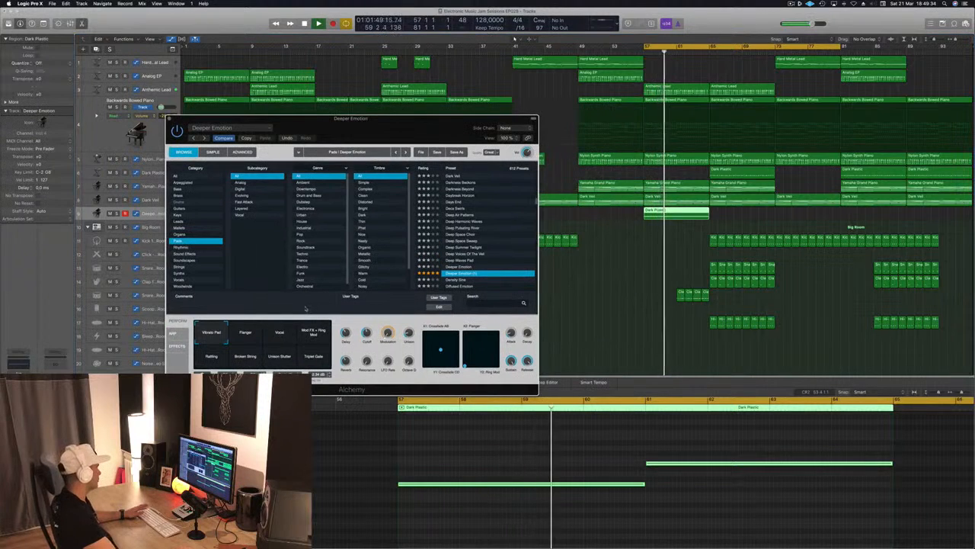
{"action": "left_click", "coordinate": [249, 340]}
{"action": "left_click", "coordinate": [279, 335]}
{"action": "left_click", "coordinate": [314, 334]}
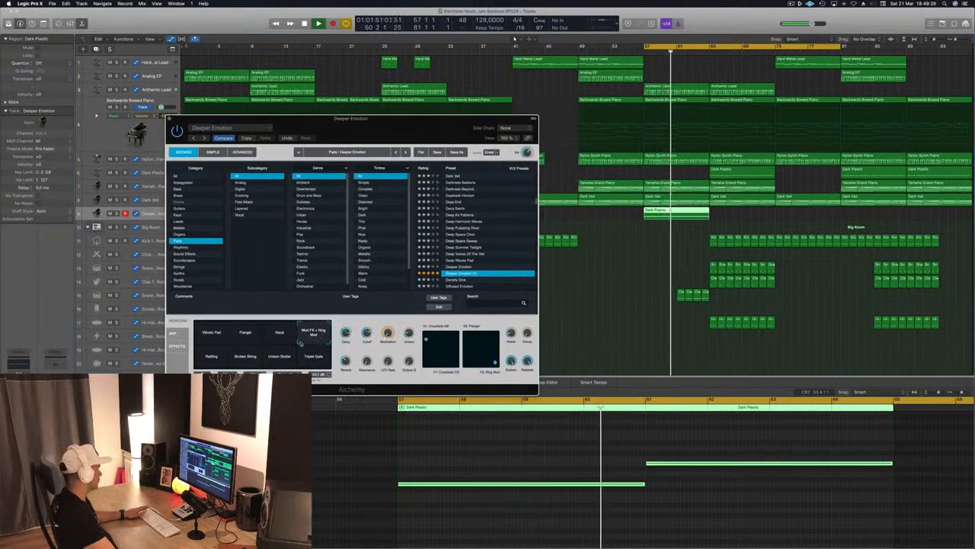
{"action": "left_click", "coordinate": [213, 336]}
{"action": "left_click_drag", "start_coordinate": [188, 129], "coordinate": [257, 129]}
{"action": "key", "text": "super+w"}
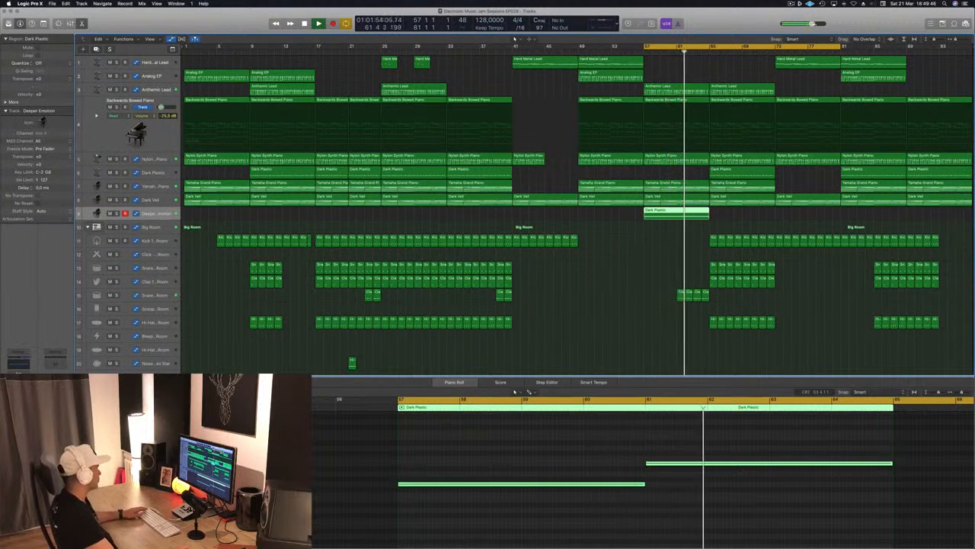
Enlarge the Dark Veil track, open its Alchemy instrument and solo the track.
{"action": "left_click_drag", "start_coordinate": [713, 305], "coordinate": [638, 287]}
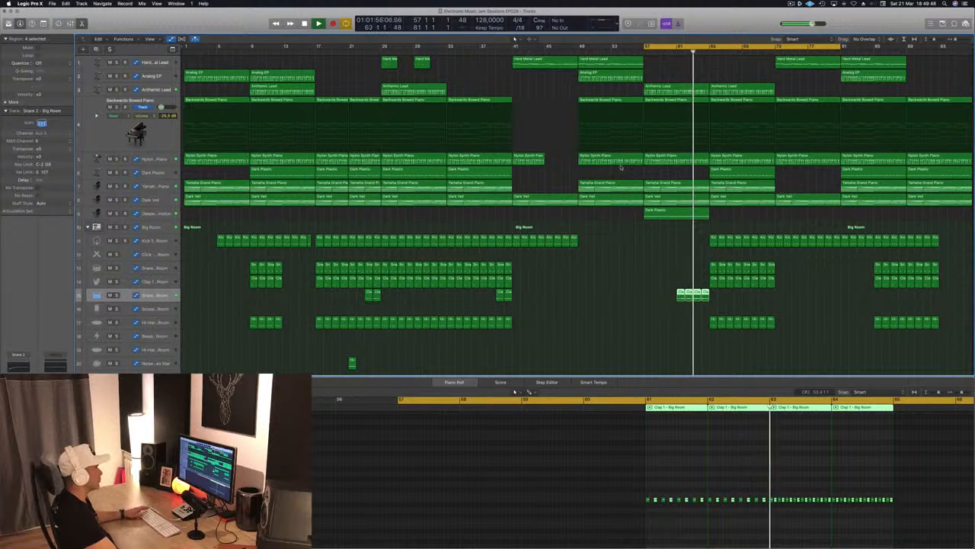
{"action": "left_click", "coordinate": [164, 199]}
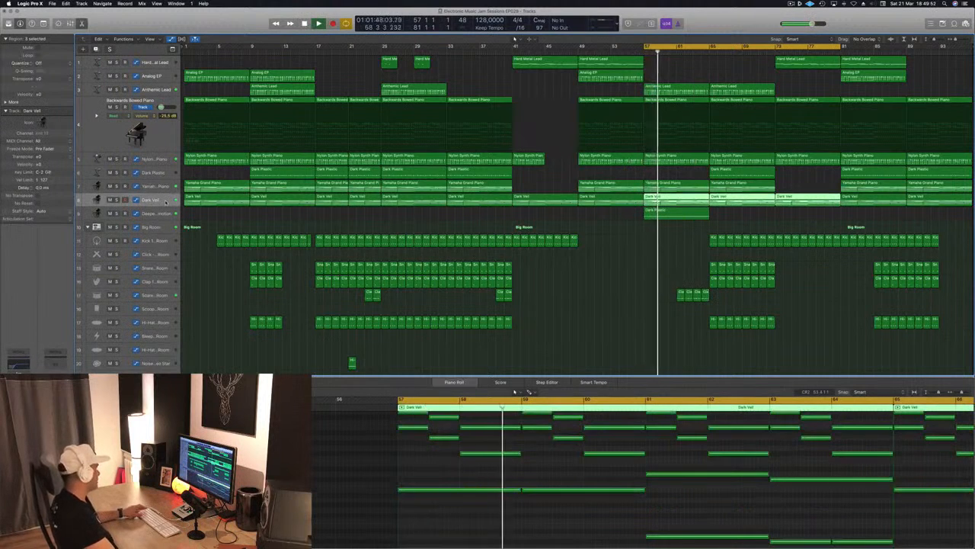
{"action": "left_click_drag", "start_coordinate": [163, 207], "coordinate": [162, 250]}
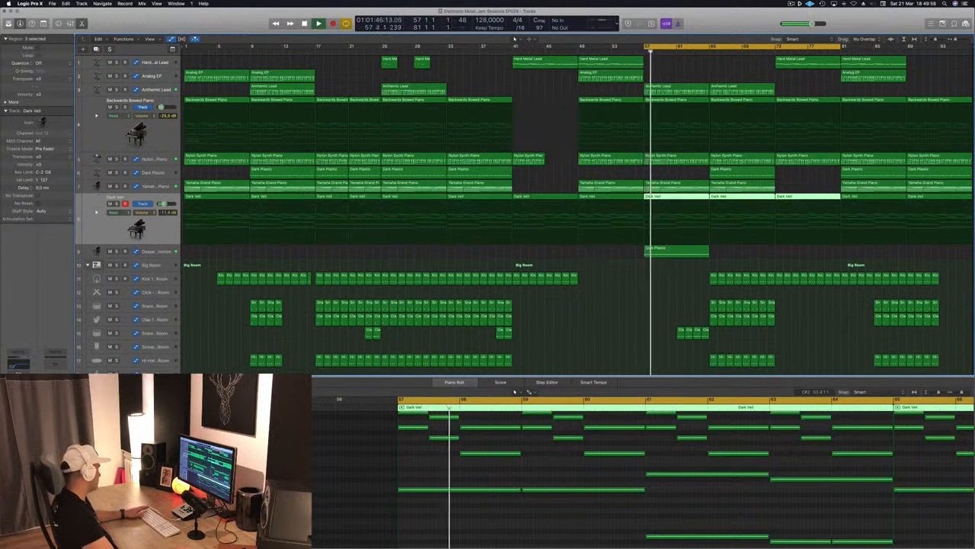
{"action": "double_click", "coordinate": [137, 228]}
{"action": "left_click_drag", "start_coordinate": [227, 24], "coordinate": [544, 102]}
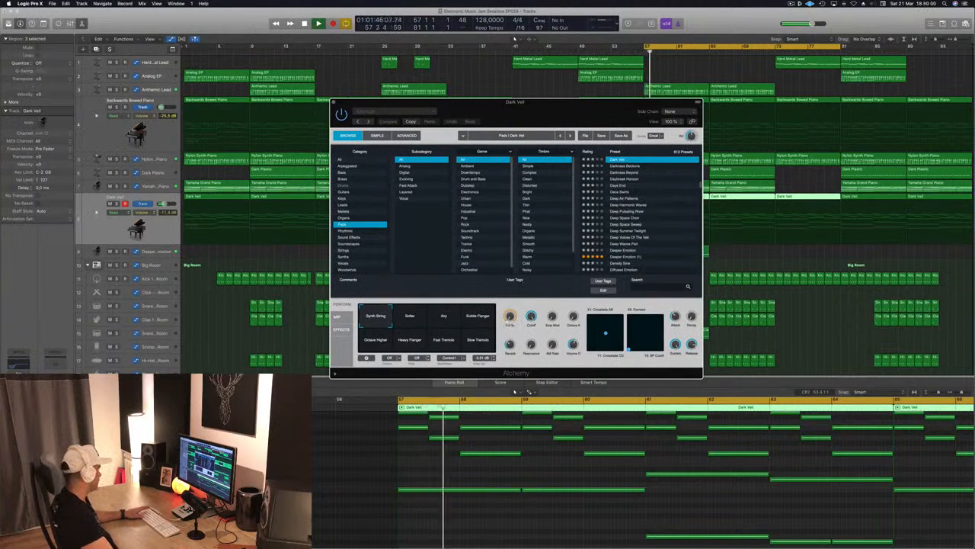
{"action": "left_click", "coordinate": [117, 203]}
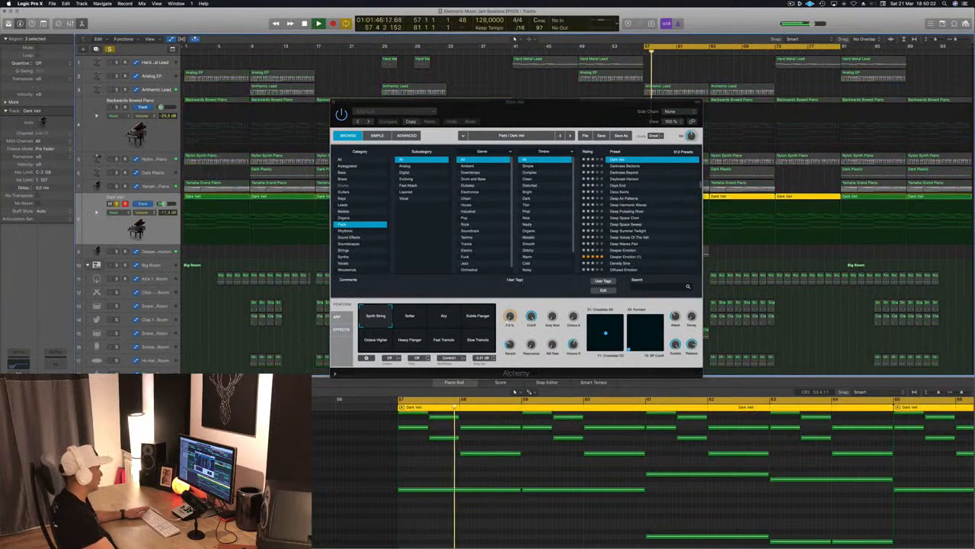
Audition Dark Veil's Airy variation, return to Synth String, and close the instrument before replaying the section without solo.
{"action": "left_click_drag", "start_coordinate": [492, 116], "coordinate": [431, 105]}
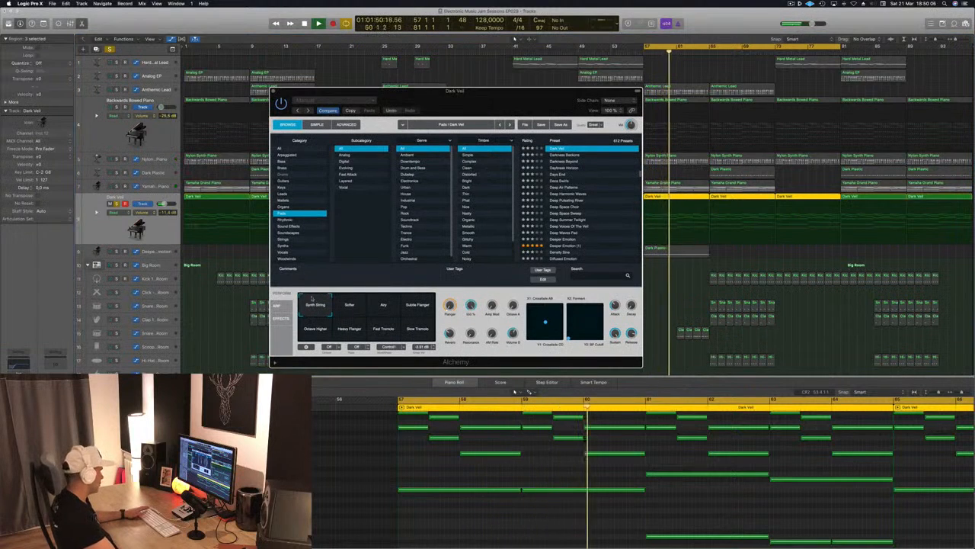
{"action": "left_click", "coordinate": [383, 305]}
{"action": "left_click", "coordinate": [308, 312]}
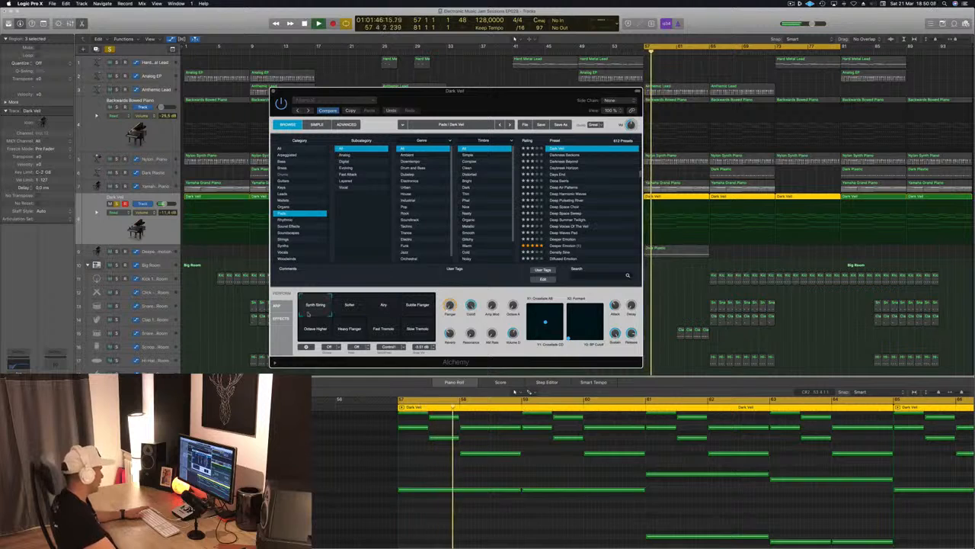
{"action": "left_click_drag", "start_coordinate": [439, 115], "coordinate": [418, 114]}
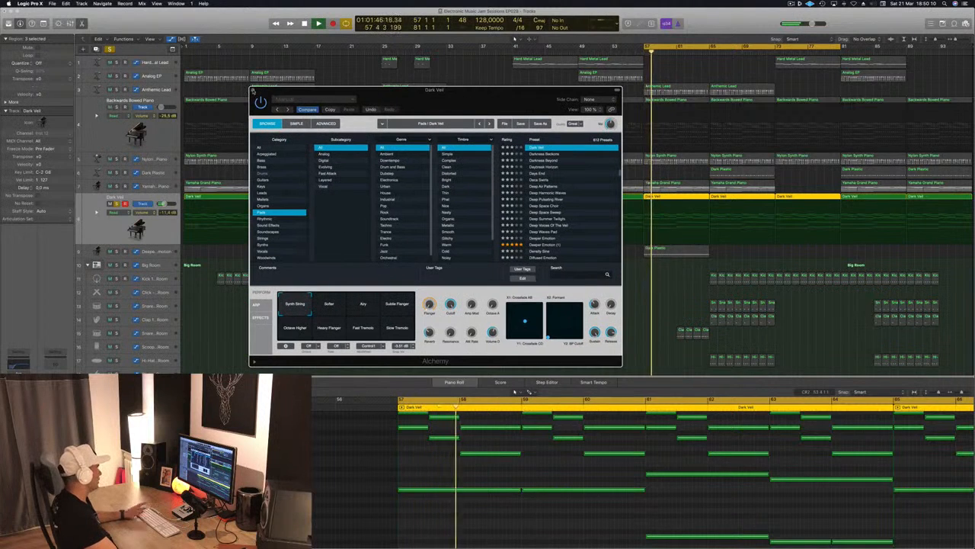
{"action": "left_click", "coordinate": [252, 90]}
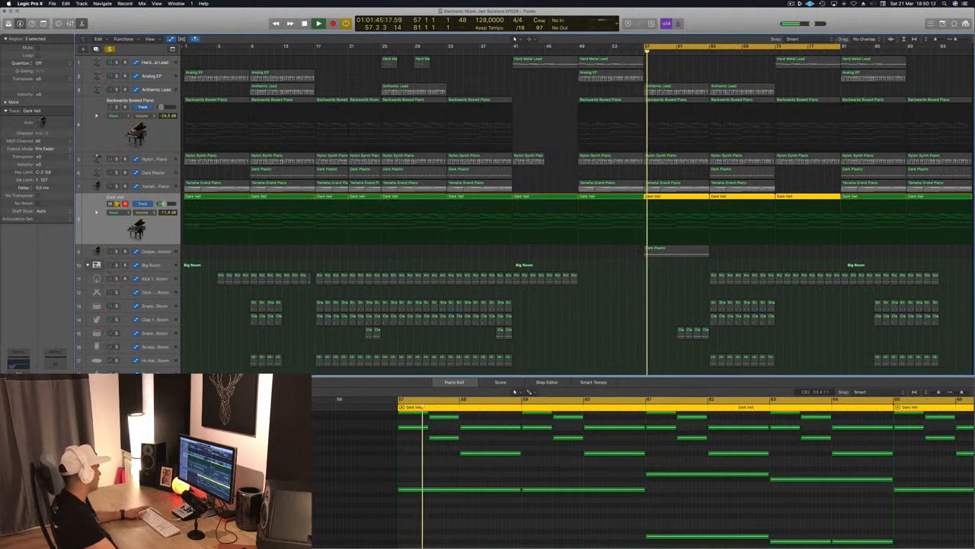
{"action": "left_click", "coordinate": [117, 204]}
{"action": "key", "text": "space"}
{"action": "key", "text": "space"}
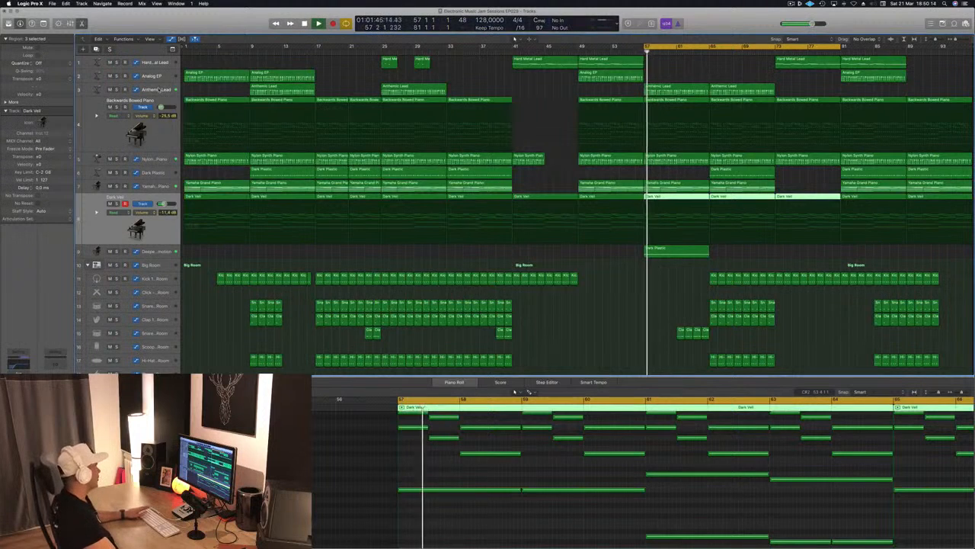
Open the Anthemic Lead instrument and bring up the track's Cutoff automation in Touch mode.
{"action": "left_click", "coordinate": [158, 90]}
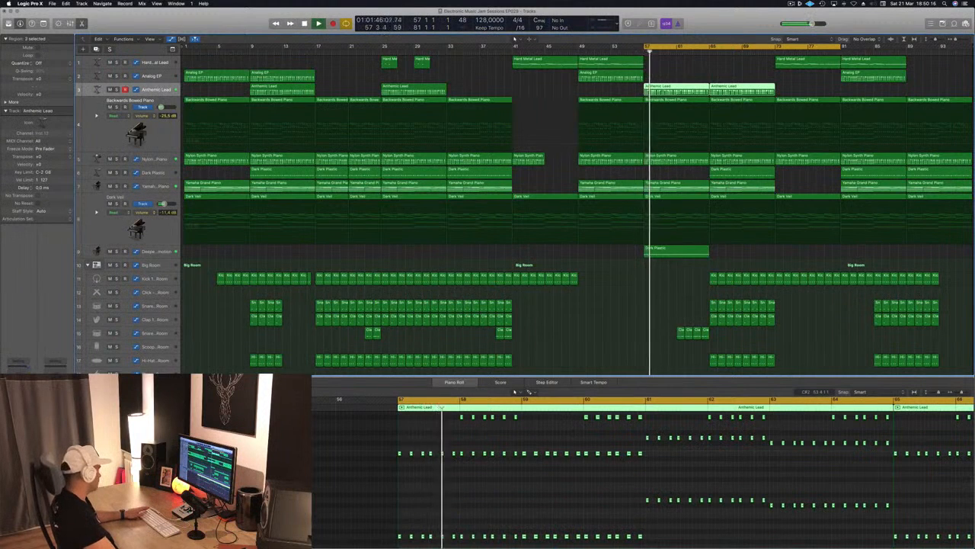
{"action": "key", "text": "v"}
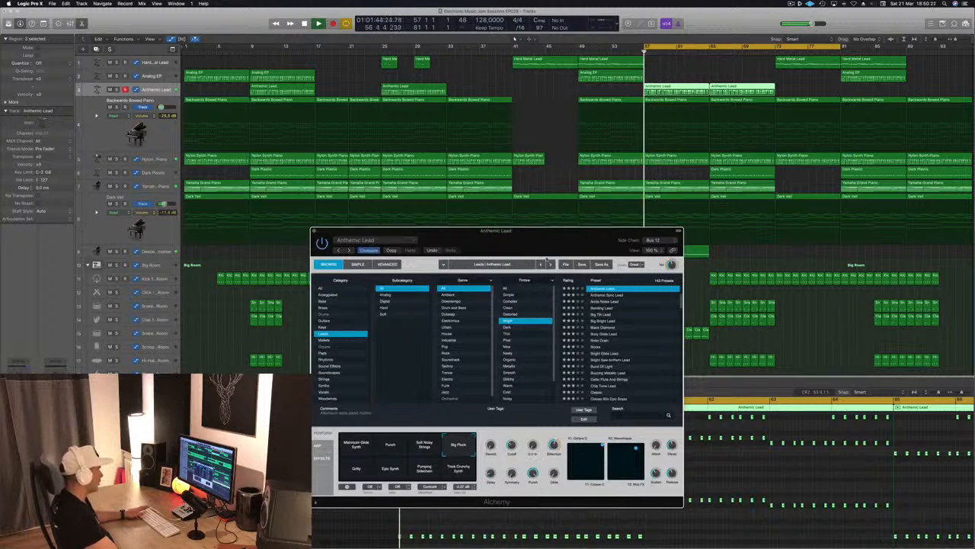
{"action": "left_click_drag", "start_coordinate": [547, 260], "coordinate": [824, 228]}
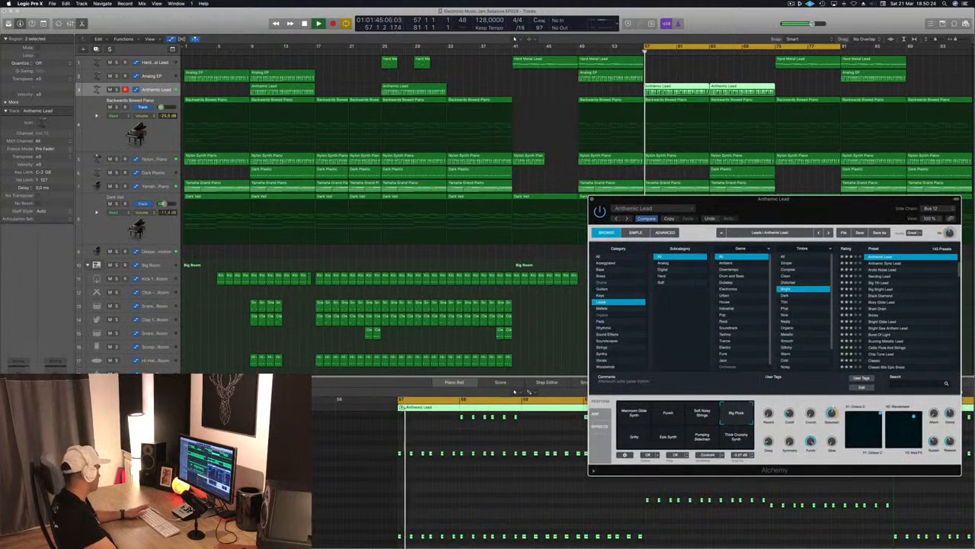
{"action": "left_click", "coordinate": [649, 88]}
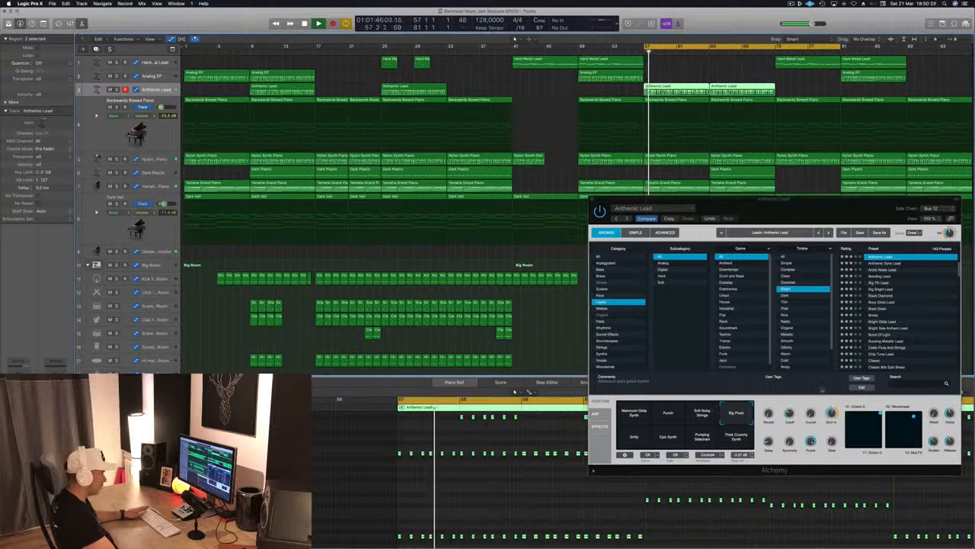
{"action": "left_click", "coordinate": [789, 412]}
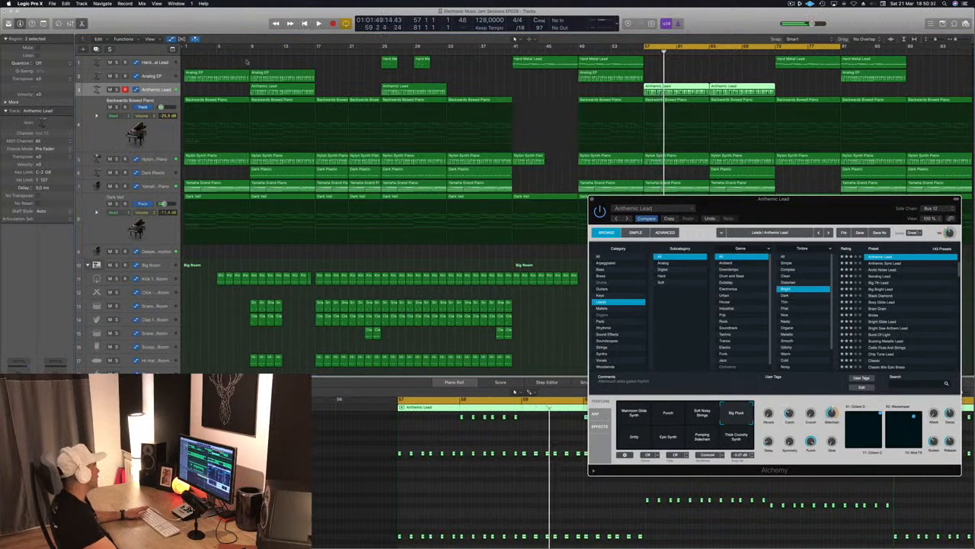
{"action": "key", "text": "a"}
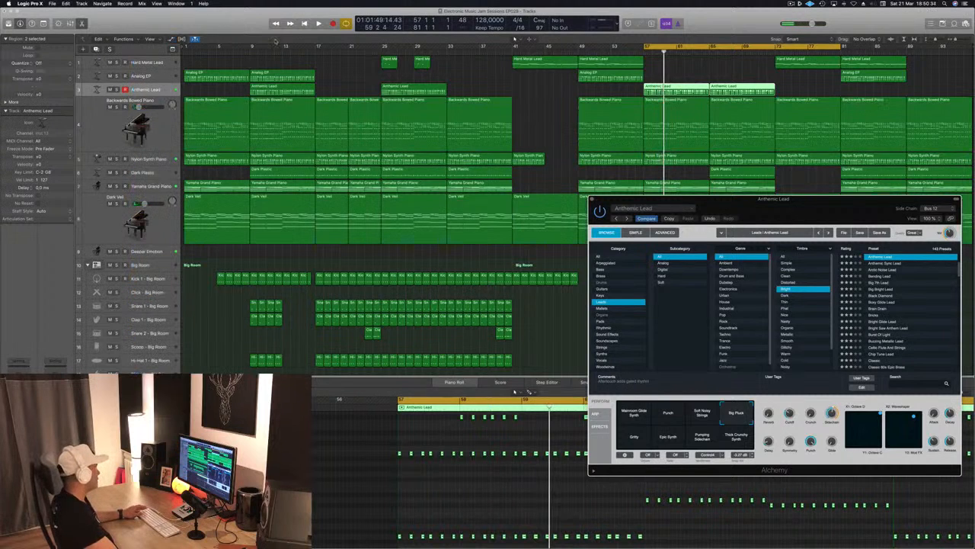
{"action": "left_click", "coordinate": [156, 89]}
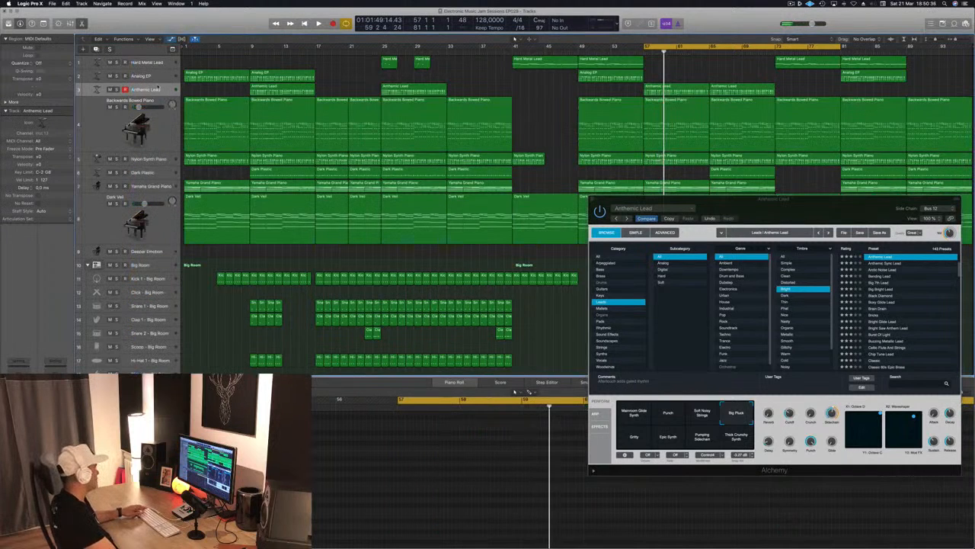
{"action": "key", "text": "a"}
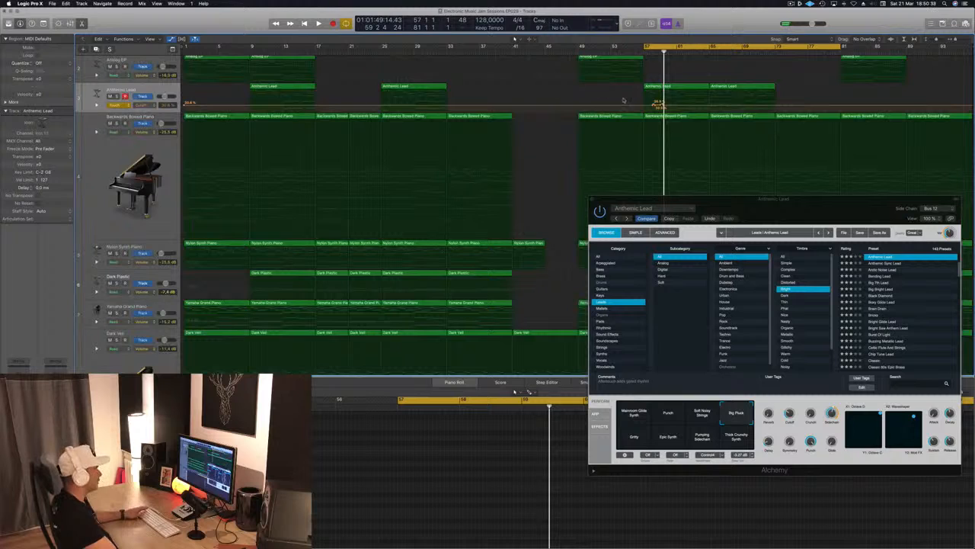
Shape Anthemic Lead's Cutoff automation to rise from bar 57, drop back at bar 61, and climb to 100% at bar 65.
{"action": "key", "text": "space"}
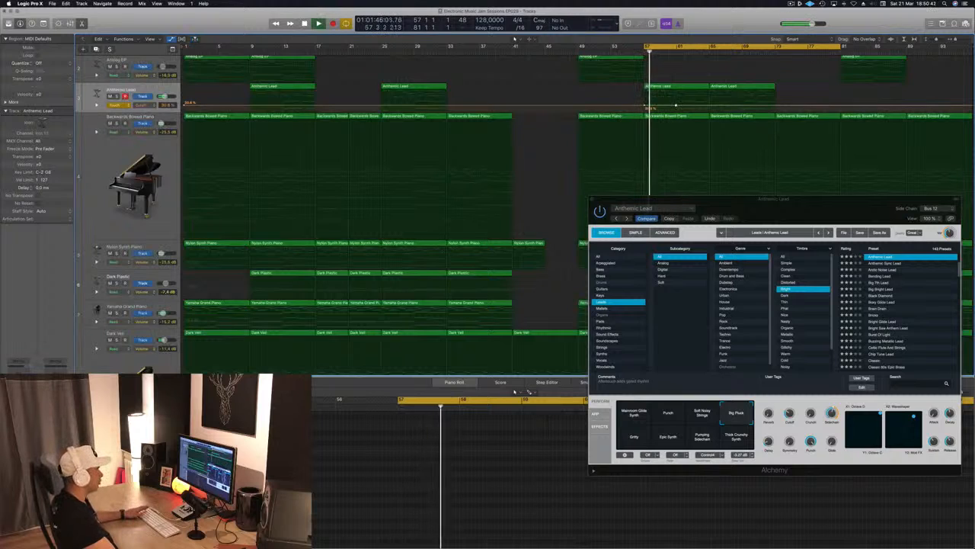
{"action": "left_click_drag", "start_coordinate": [676, 105], "coordinate": [675, 99]}
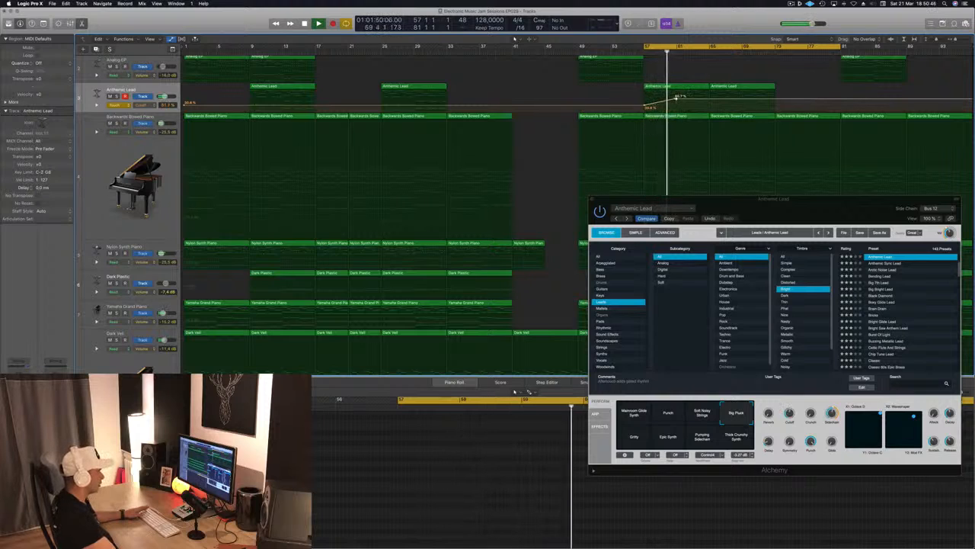
{"action": "left_click_drag", "start_coordinate": [676, 98], "coordinate": [677, 103]}
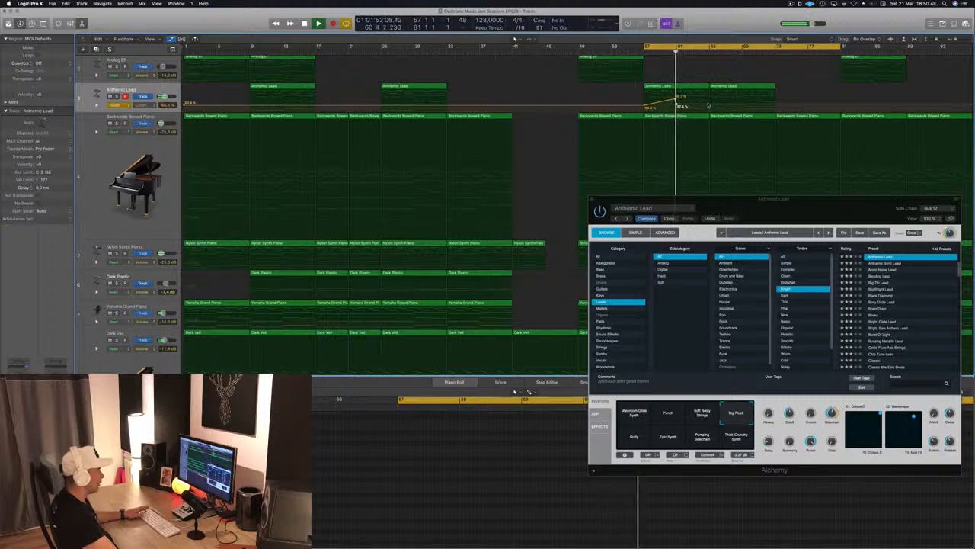
{"action": "left_click_drag", "start_coordinate": [710, 104], "coordinate": [708, 91]}
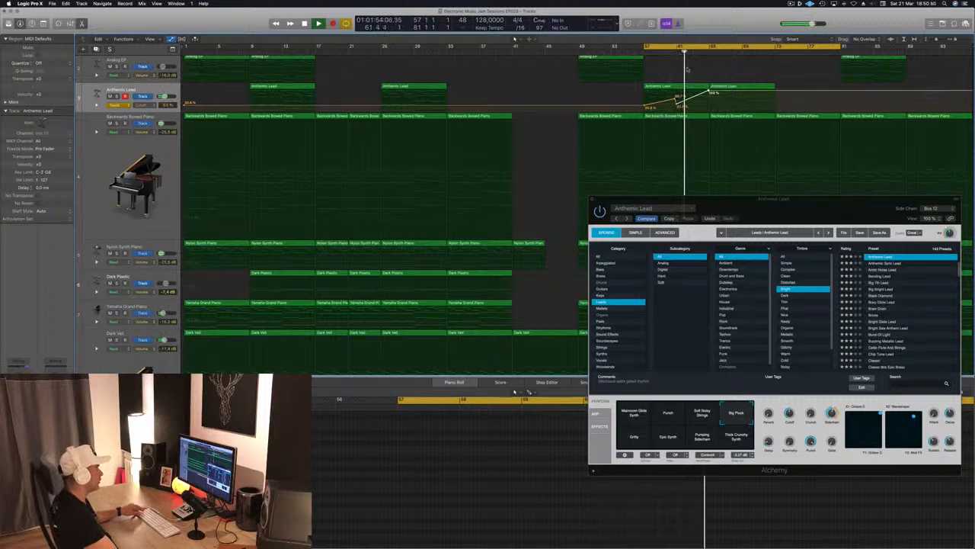
Close the Anthemic Lead instrument and return the track's Cutoff automation to Read mode.
{"action": "left_click", "coordinate": [594, 201]}
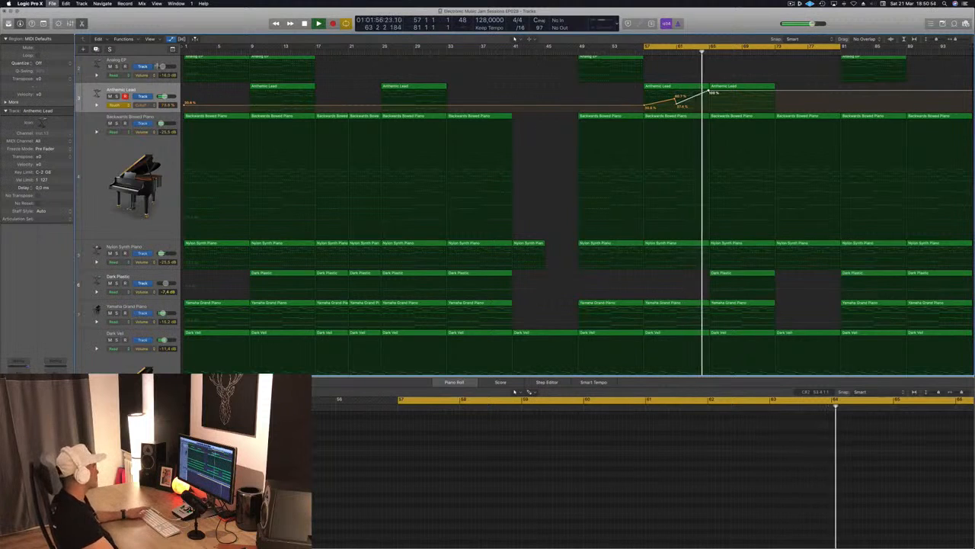
{"action": "left_click", "coordinate": [121, 105]}
{"action": "left_click", "coordinate": [114, 98]}
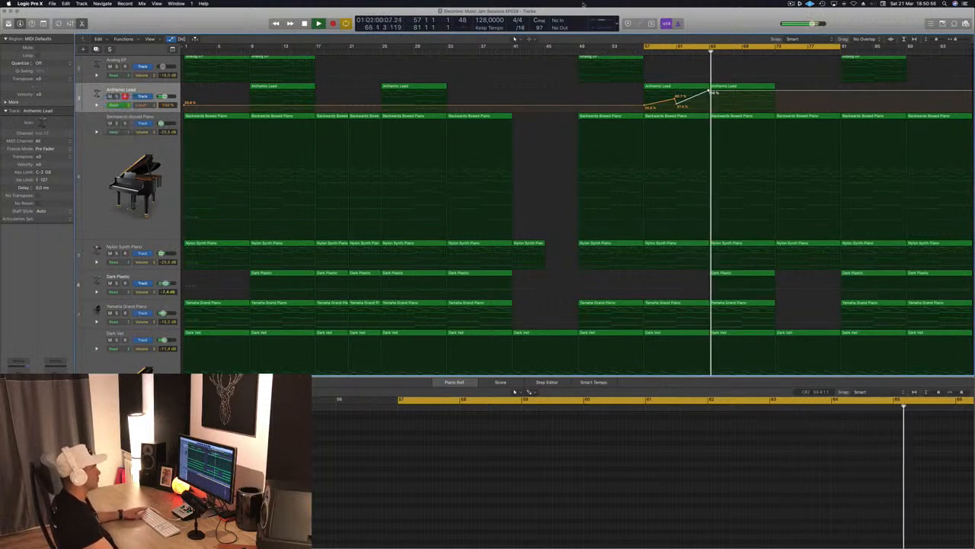
Turn on Track Zoom to enlarge the Anthemic Lead track and replay the cycled section from bar 57.
{"action": "scroll", "coordinate": [664, 128], "scroll_direction": "up", "scroll_amount": 5}
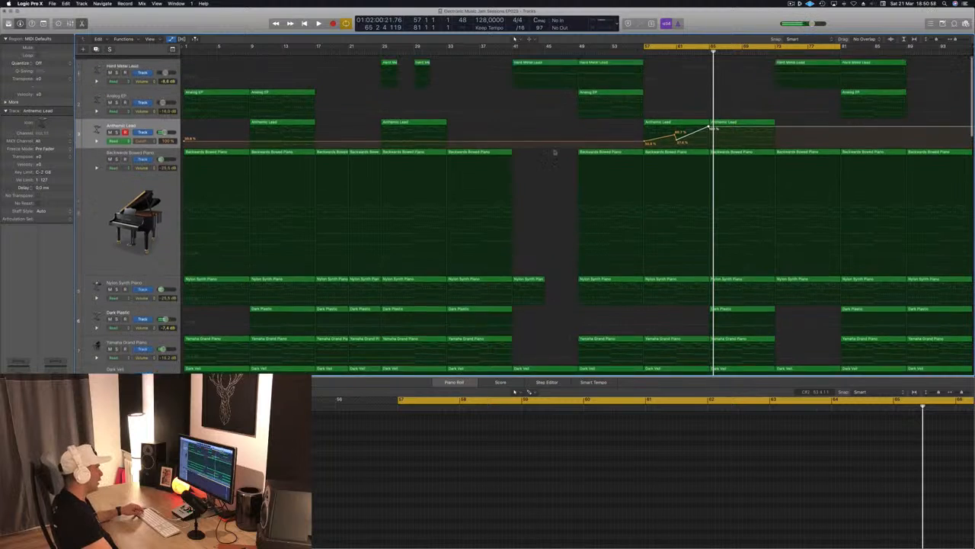
{"action": "scroll", "coordinate": [533, 146], "scroll_direction": "down", "scroll_amount": 3}
{"action": "scroll", "coordinate": [263, 143], "scroll_direction": "up", "scroll_amount": 1}
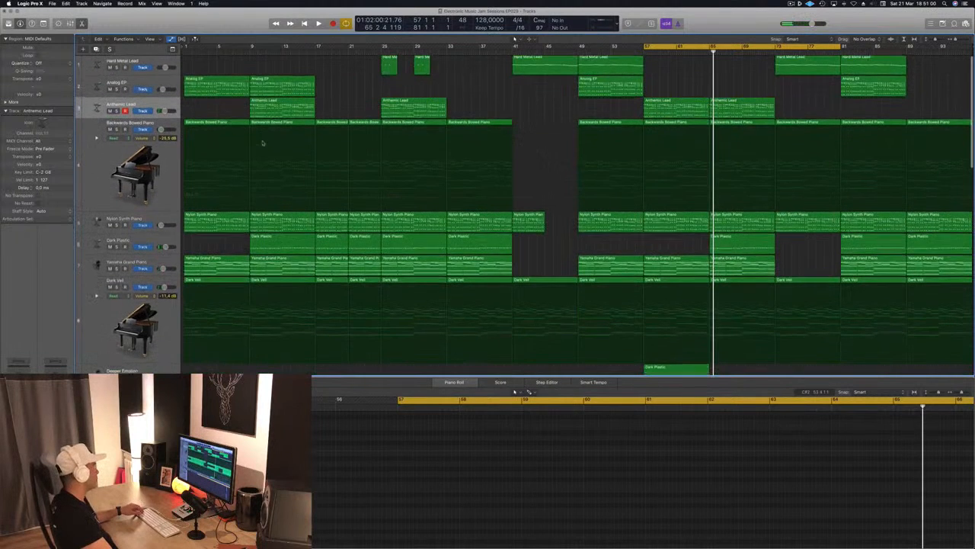
{"action": "left_click", "coordinate": [44, 23]}
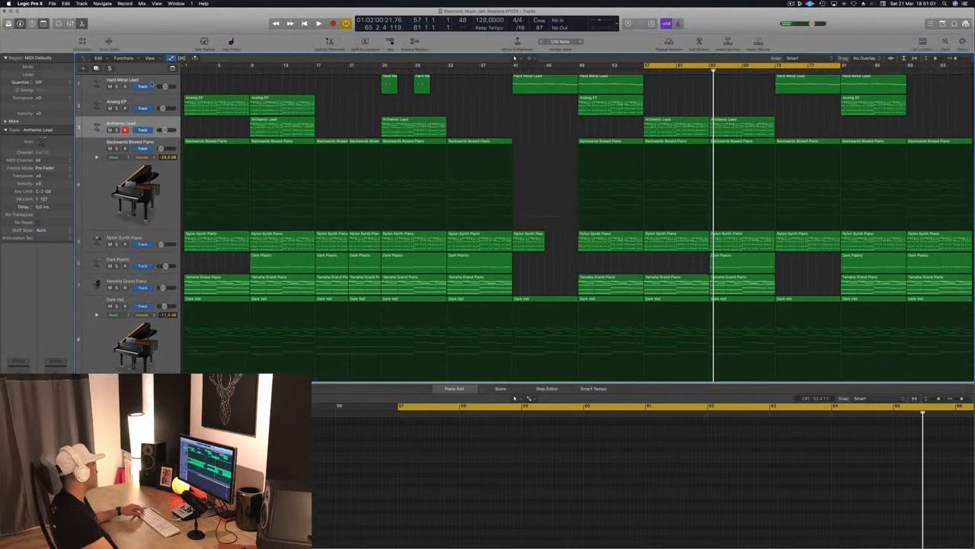
{"action": "left_click", "coordinate": [109, 41]}
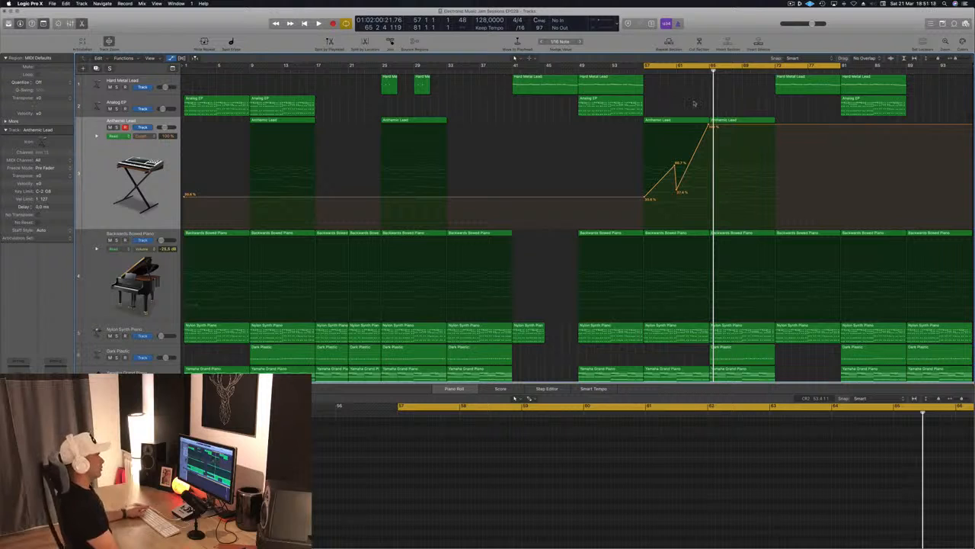
{"action": "key", "text": "space"}
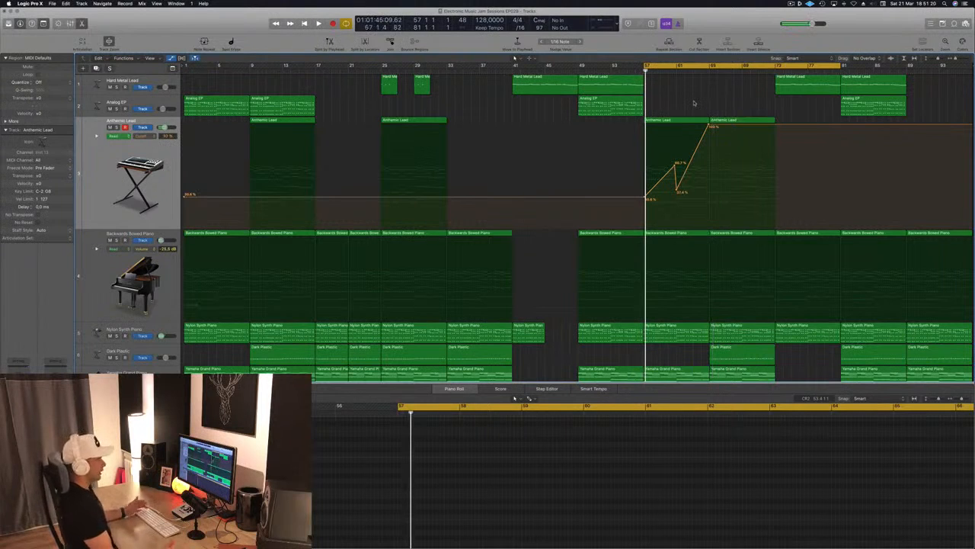
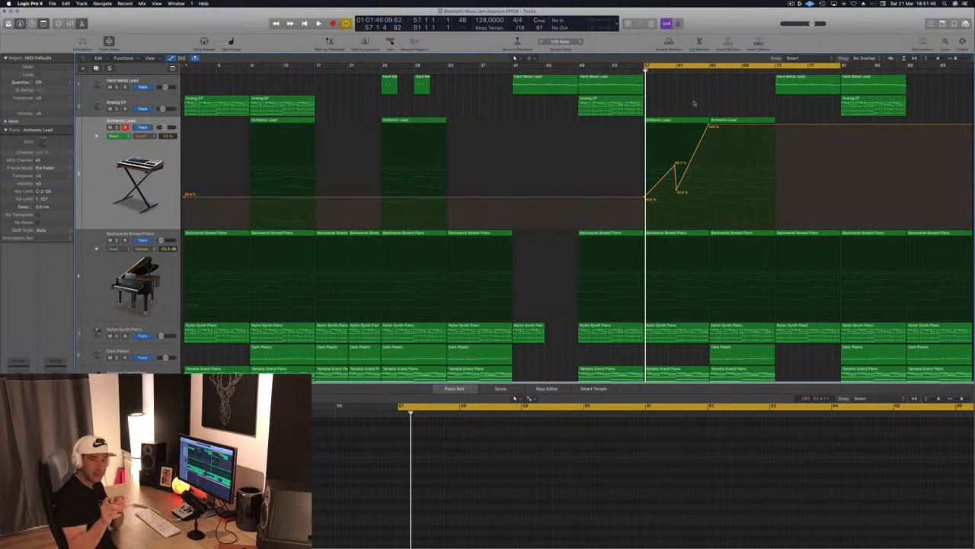
Play the cycled section and raise both the peak and the dip of Anthemic Lead's Cutoff automation around bar 61.
{"action": "key", "text": "space"}
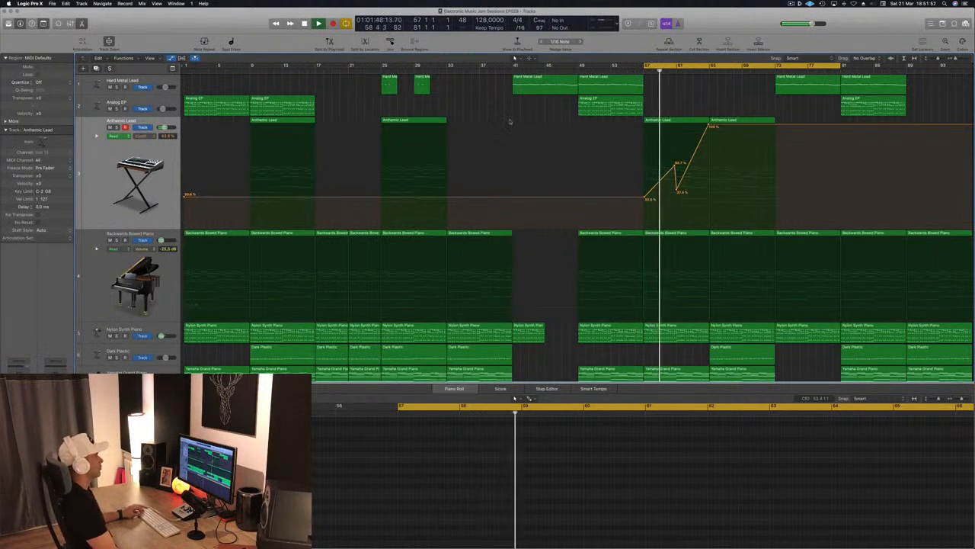
{"action": "scroll", "coordinate": [675, 165], "scroll_direction": "down", "scroll_amount": 1}
{"action": "left_click_drag", "start_coordinate": [675, 165], "coordinate": [675, 160]}
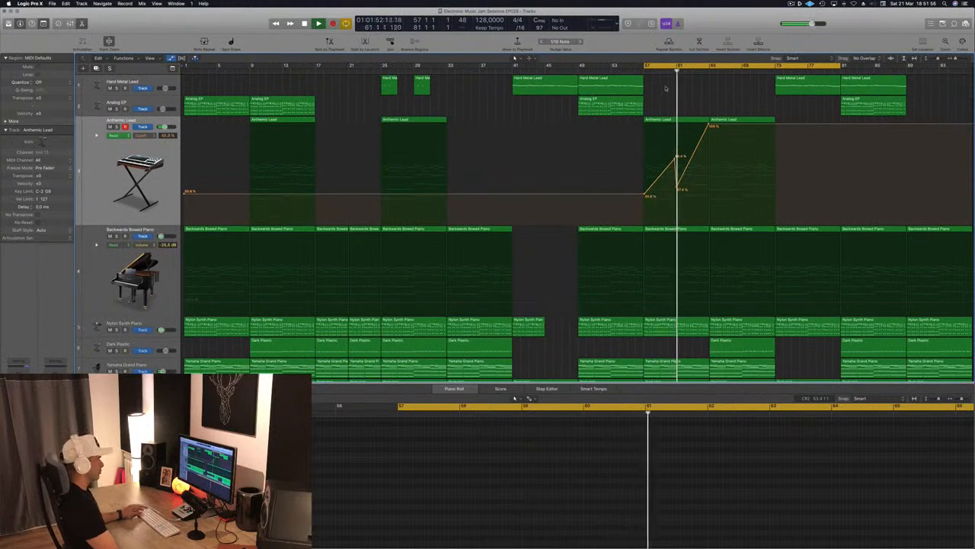
{"action": "left_click_drag", "start_coordinate": [676, 187], "coordinate": [680, 173]}
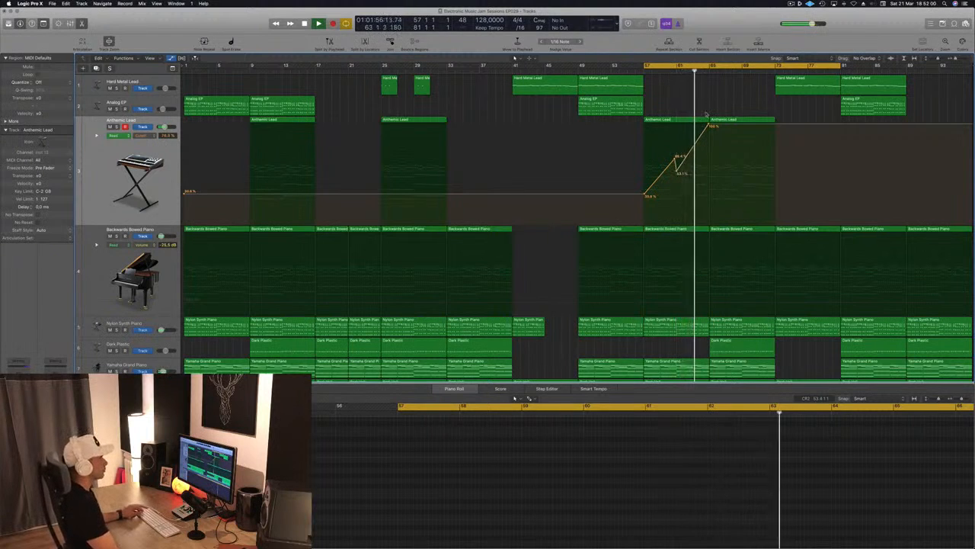
Add a sharp Cutoff drop to 0% just before bar 65 on Anthemic Lead, returning to 100% at bar 65.
{"action": "left_click", "coordinate": [708, 127]}
{"action": "left_click_drag", "start_coordinate": [708, 125], "coordinate": [709, 224]}
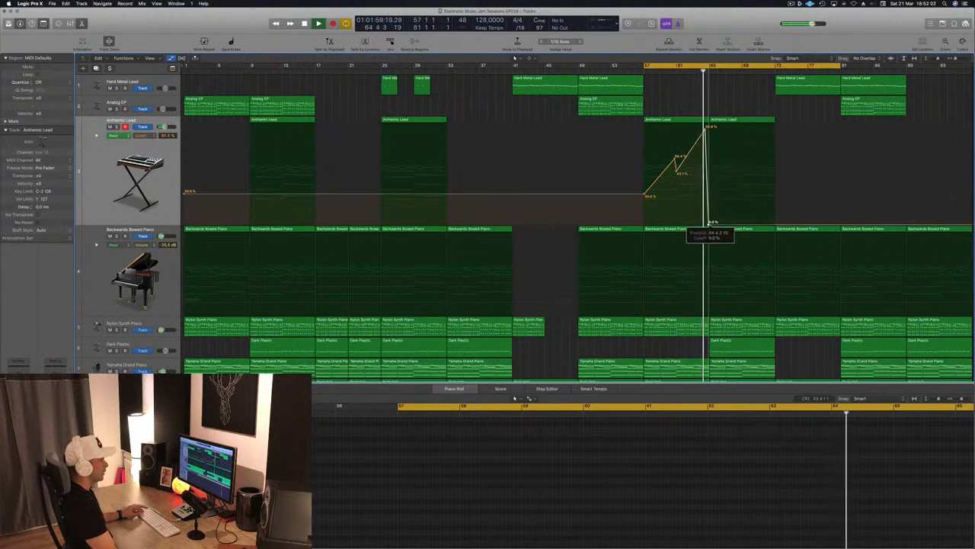
{"action": "key", "text": "super+Right"}
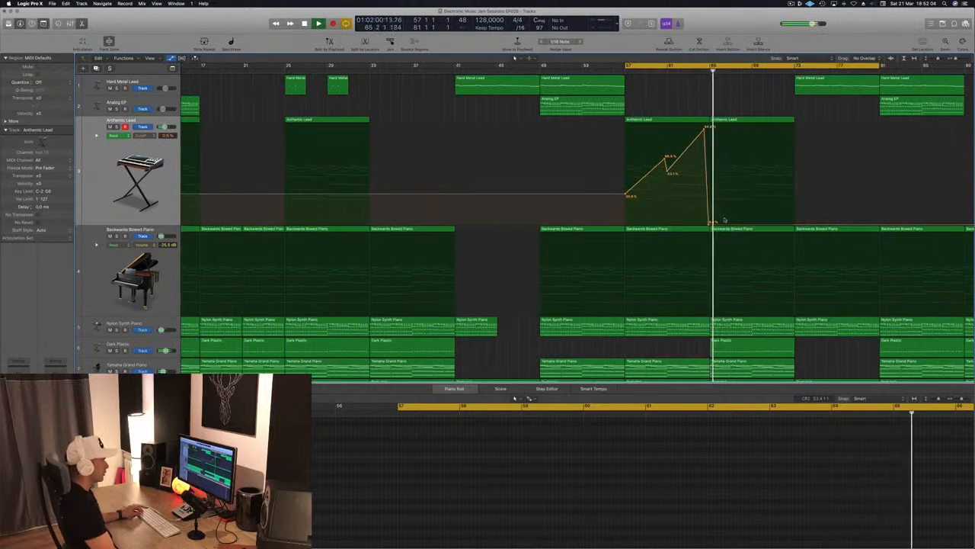
{"action": "left_click_drag", "start_coordinate": [708, 127], "coordinate": [714, 125]}
{"action": "key", "text": "space"}
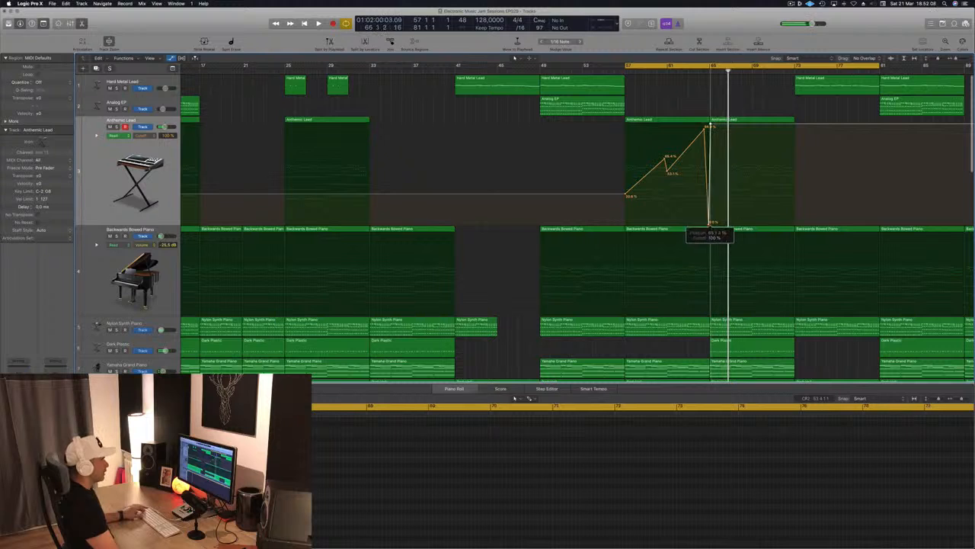
Replay from bar 57 and copy the Deeper Emotion track's Dark Plastic region from bar 57 to bar 65.
{"action": "key", "text": "space"}
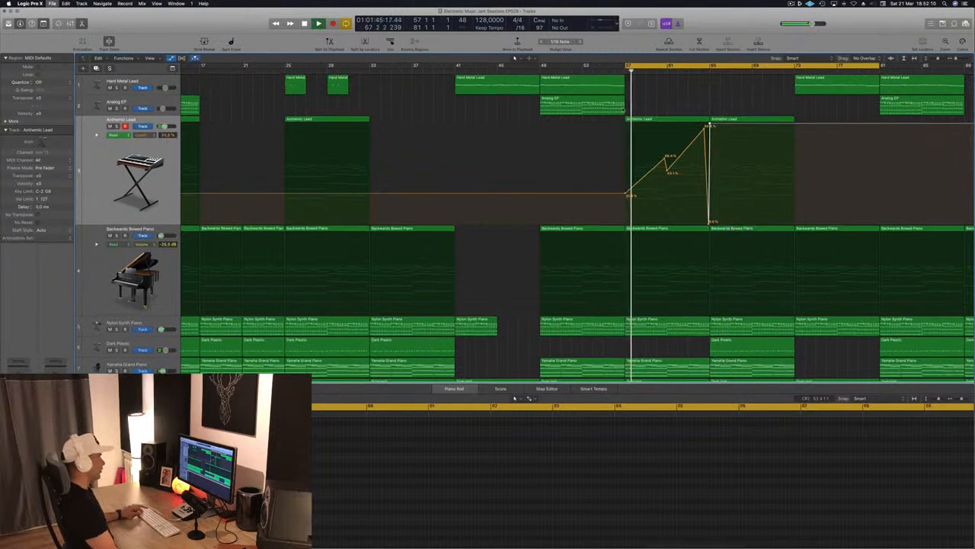
{"action": "key", "text": "super+Left"}
{"action": "scroll", "coordinate": [537, 198], "scroll_direction": "down", "scroll_amount": 4}
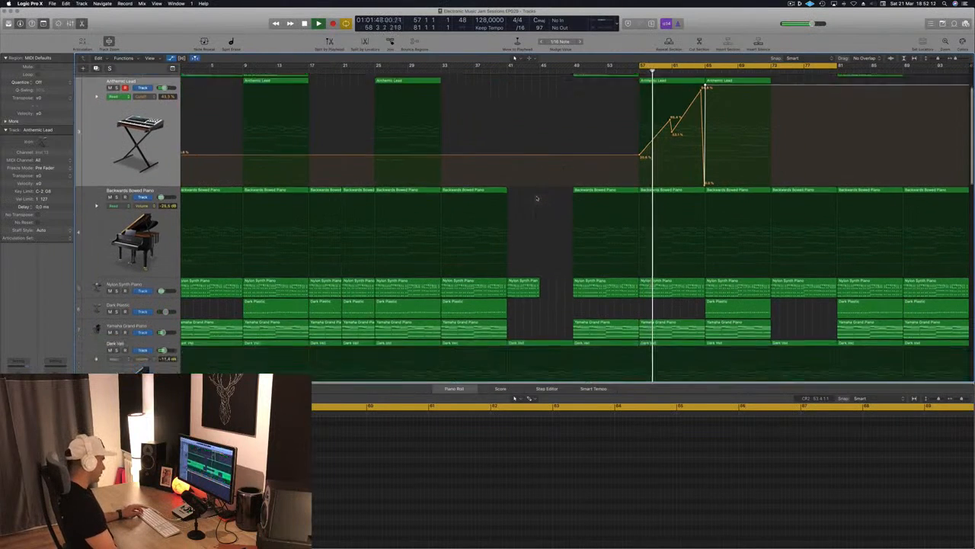
{"action": "key", "text": "super+Up"}
{"action": "key", "text": "x"}
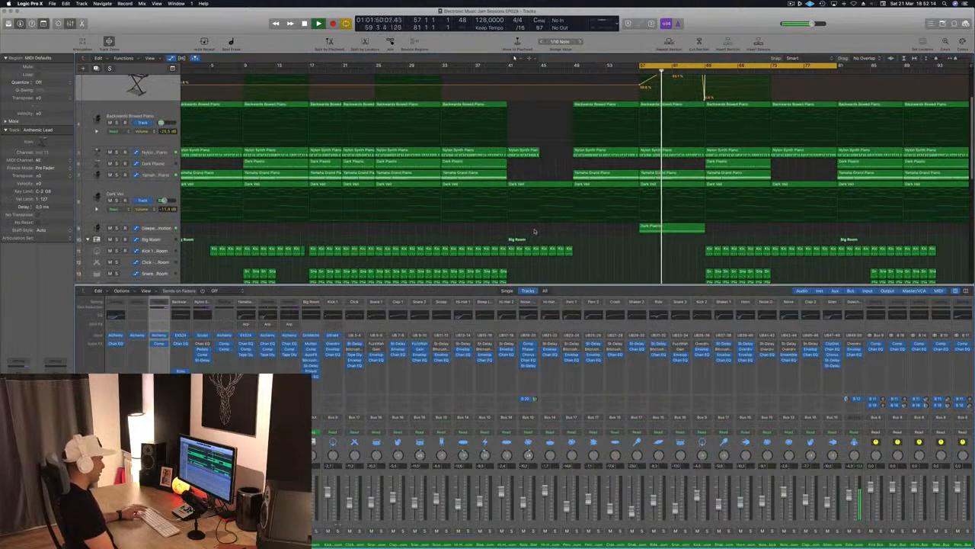
{"action": "key", "text": "x"}
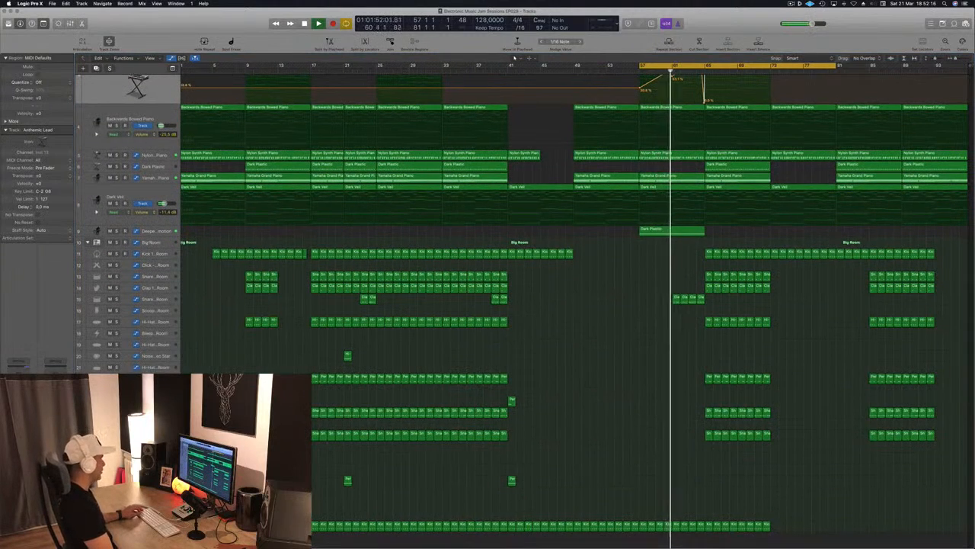
{"action": "left_click_drag", "start_coordinate": [676, 230], "coordinate": [738, 231]}
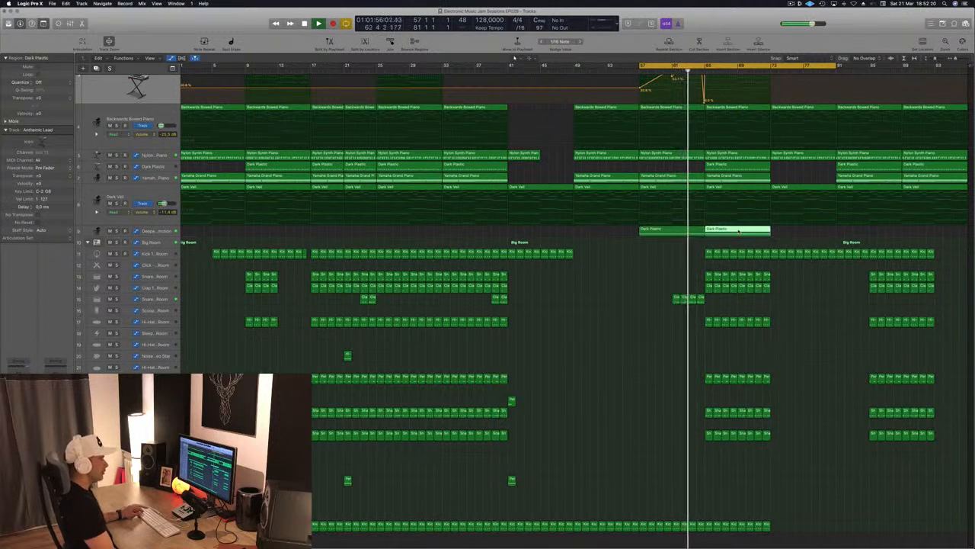
Delete the snare, clap, hi-hat, percussion and shaker regions between bars 65 and 73, keeping the kick.
{"action": "left_click", "coordinate": [792, 275]}
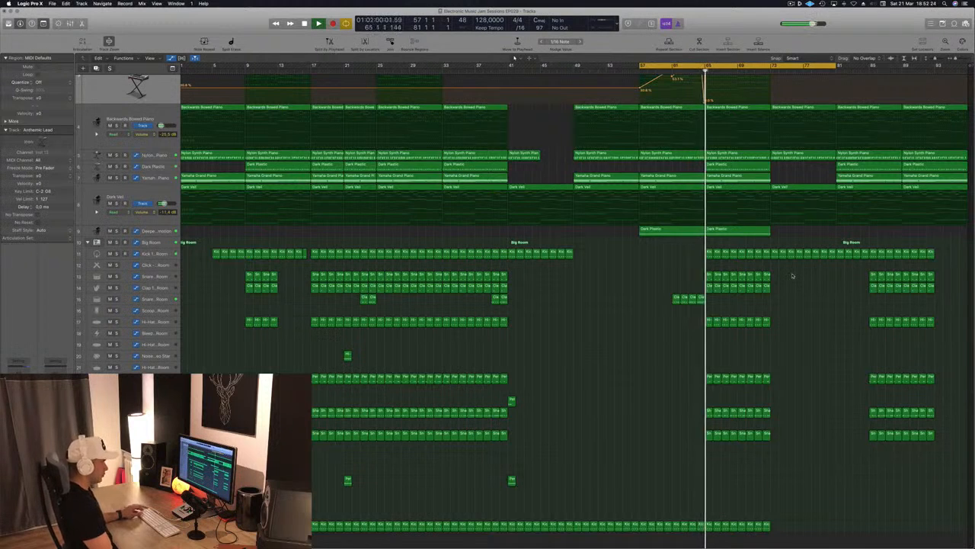
{"action": "left_click_drag", "start_coordinate": [785, 273], "coordinate": [709, 454]}
{"action": "key", "text": "Delete"}
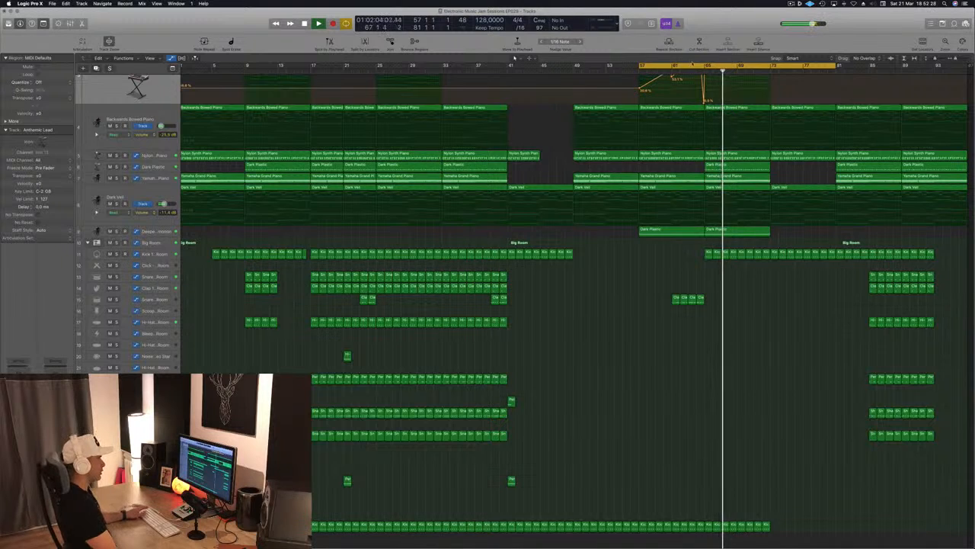
Rewind a few bars and copy the Analog EP region from bar 49 to bar 65.
{"action": "key", "text": "comma"}
{"action": "key", "text": "comma"}
{"action": "scroll", "coordinate": [758, 193], "scroll_direction": "up", "scroll_amount": 1}
{"action": "scroll", "coordinate": [759, 192], "scroll_direction": "up", "scroll_amount": 1}
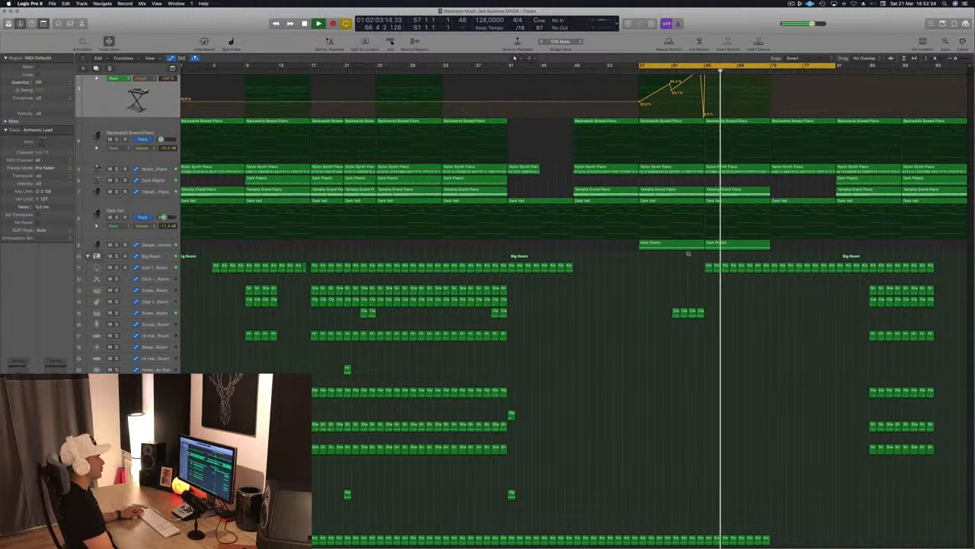
{"action": "scroll", "coordinate": [780, 304], "scroll_direction": "up", "scroll_amount": 5}
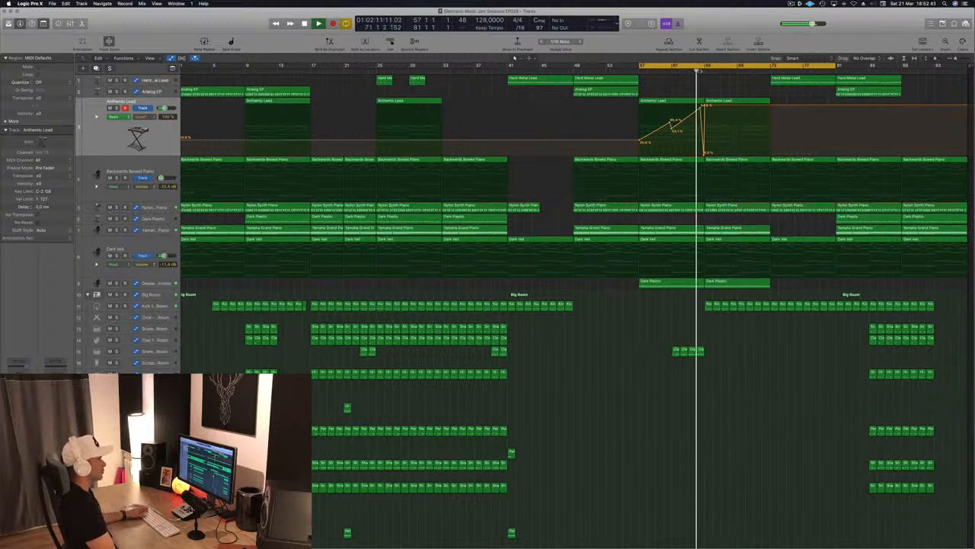
{"action": "left_click_drag", "start_coordinate": [617, 94], "coordinate": [739, 97]}
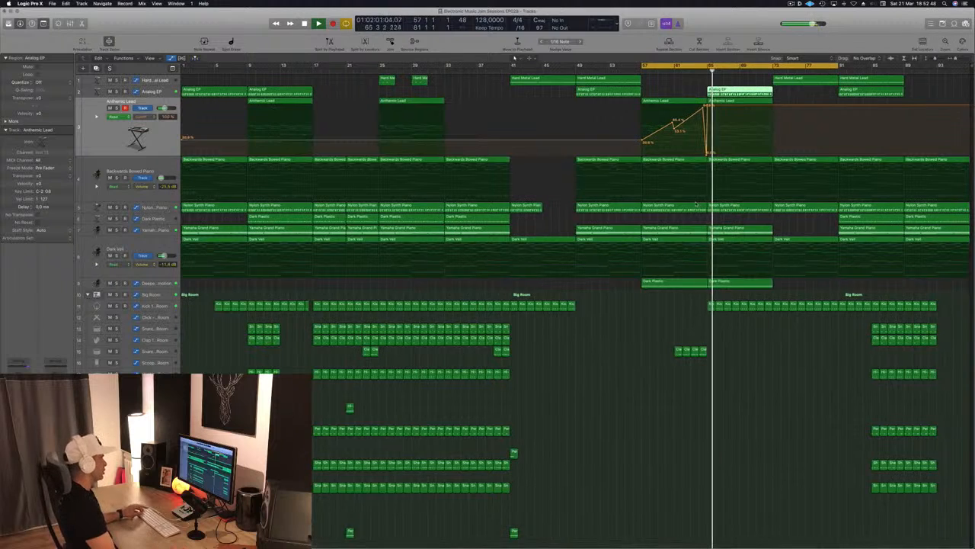
Copy the snare, clap, hi-hat, percussion and shaker regions from bar 85 to fill bars 73 to 85, and save the project.
{"action": "left_click", "coordinate": [480, 218]}
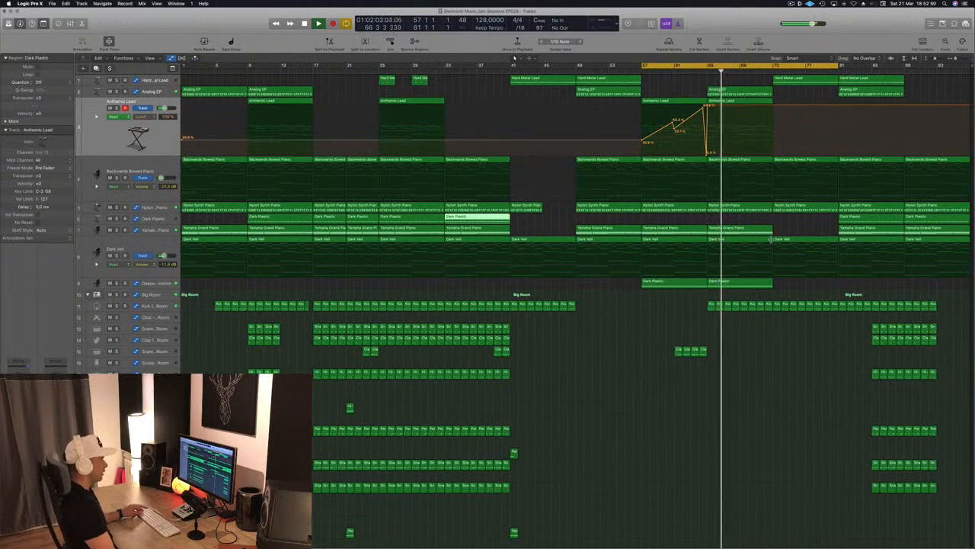
{"action": "left_click", "coordinate": [806, 227]}
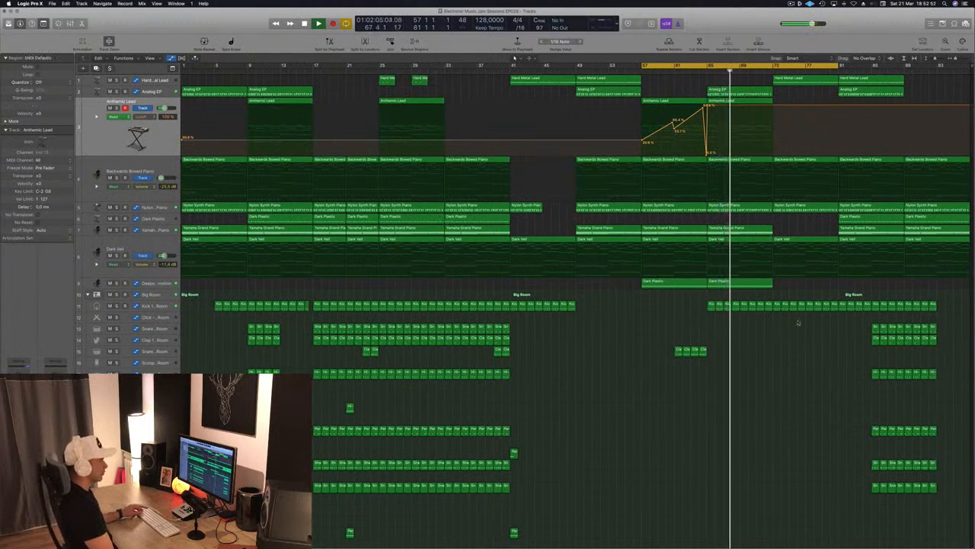
{"action": "left_click_drag", "start_coordinate": [838, 320], "coordinate": [952, 518]}
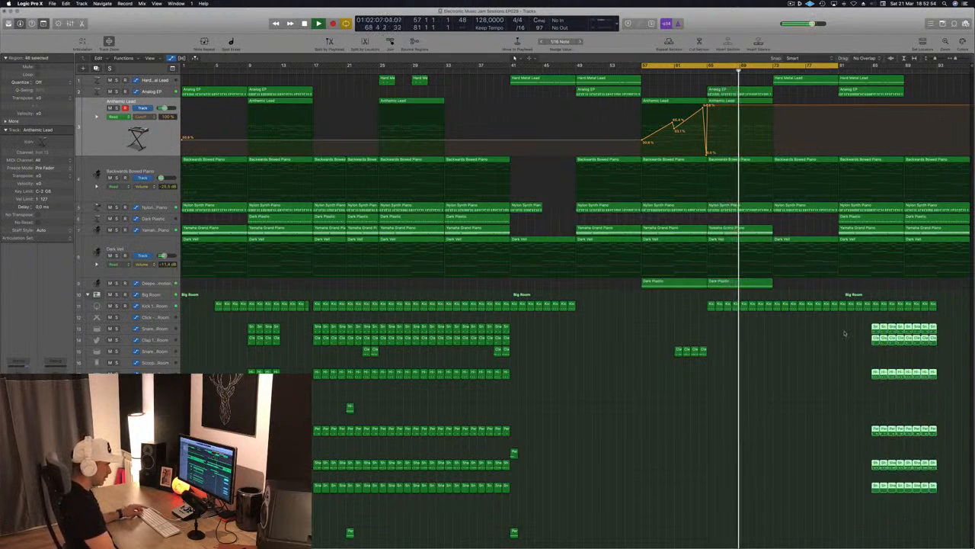
{"action": "left_click_drag", "start_coordinate": [874, 328], "coordinate": [844, 336]}
{"action": "left_click", "coordinate": [696, 334]}
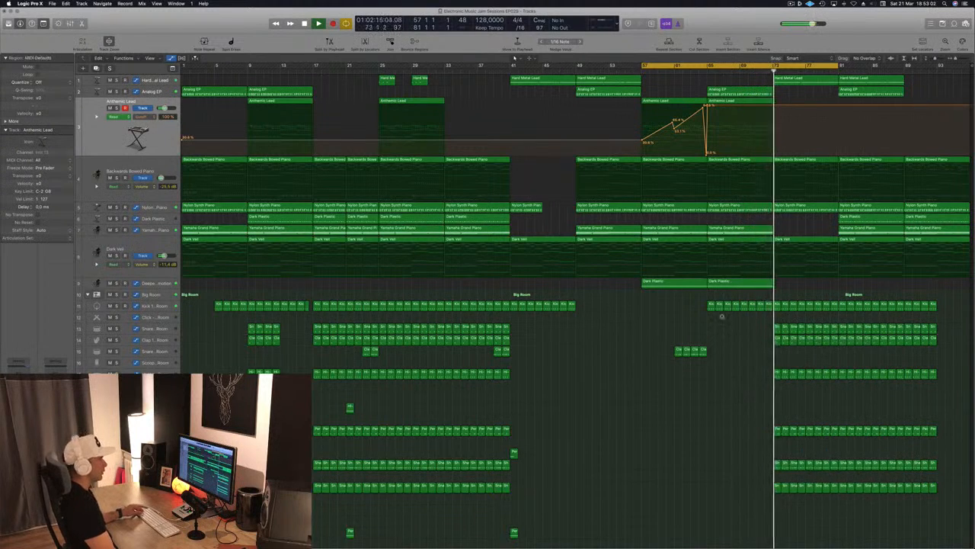
{"action": "key", "text": "super+s"}
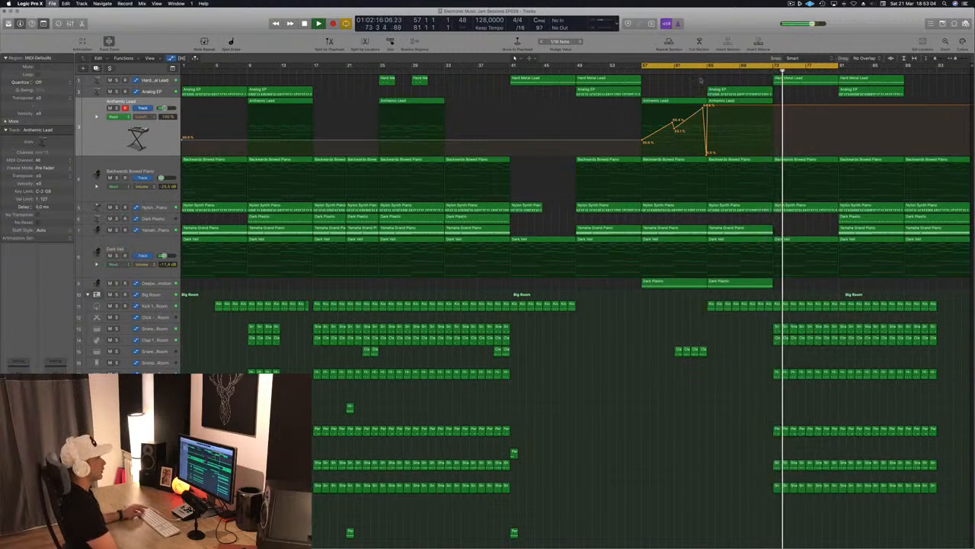
Copy the Analog EP and Anthemic Lead regions from bar 65 to bar 73 and play the transition into that section.
{"action": "left_click", "coordinate": [699, 70]}
{"action": "left_click_drag", "start_coordinate": [783, 94], "coordinate": [811, 97]}
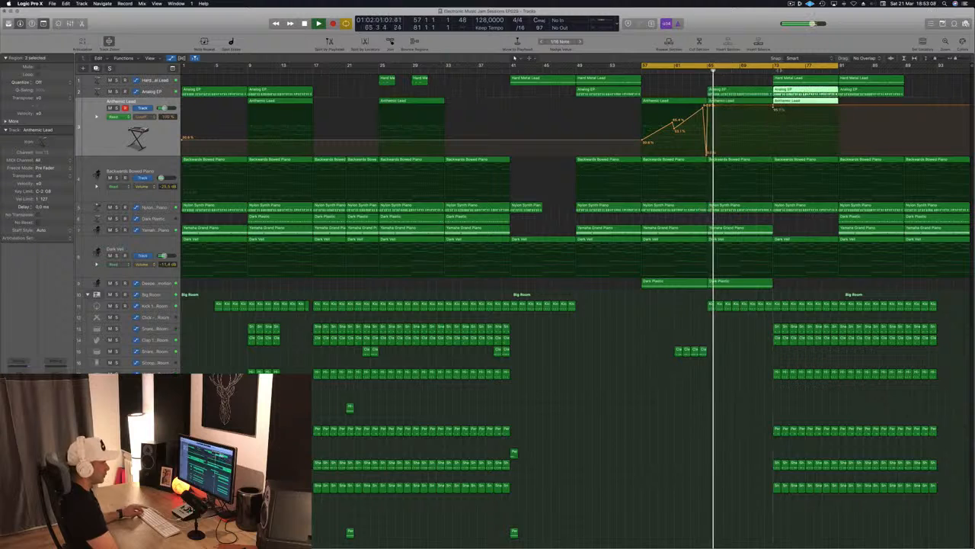
{"action": "left_click", "coordinate": [762, 70]}
{"action": "left_click", "coordinate": [777, 221]}
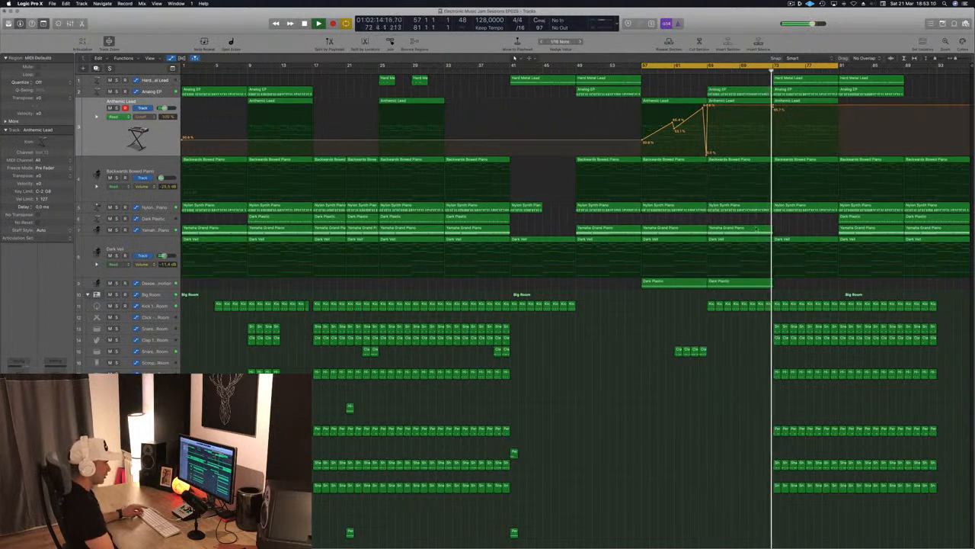
Copy the Dark Plastic and Yamaha Grand Piano regions from bar 81 to bar 73 on their own tracks.
{"action": "left_click", "coordinate": [854, 219]}
{"action": "left_click_drag", "start_coordinate": [854, 219], "coordinate": [792, 223]}
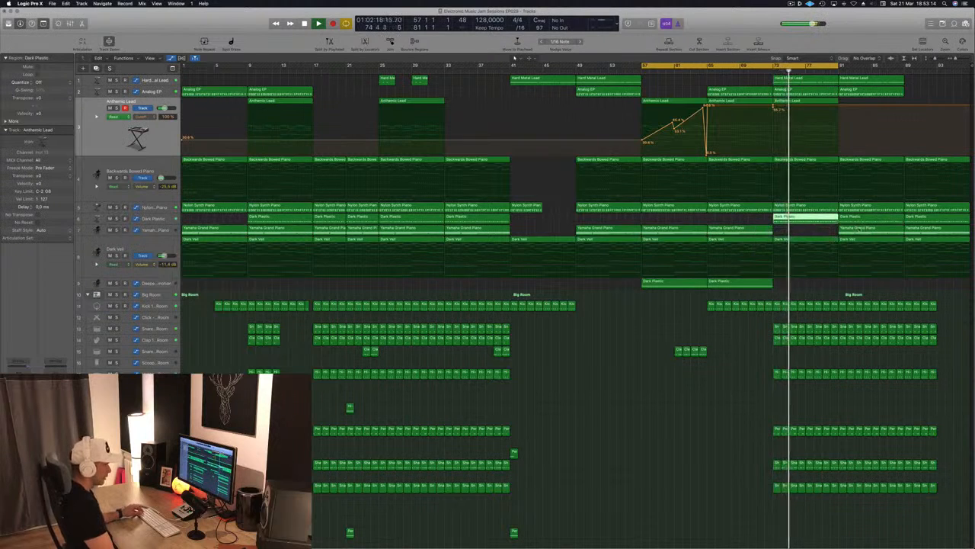
{"action": "left_click_drag", "start_coordinate": [854, 229], "coordinate": [800, 239]}
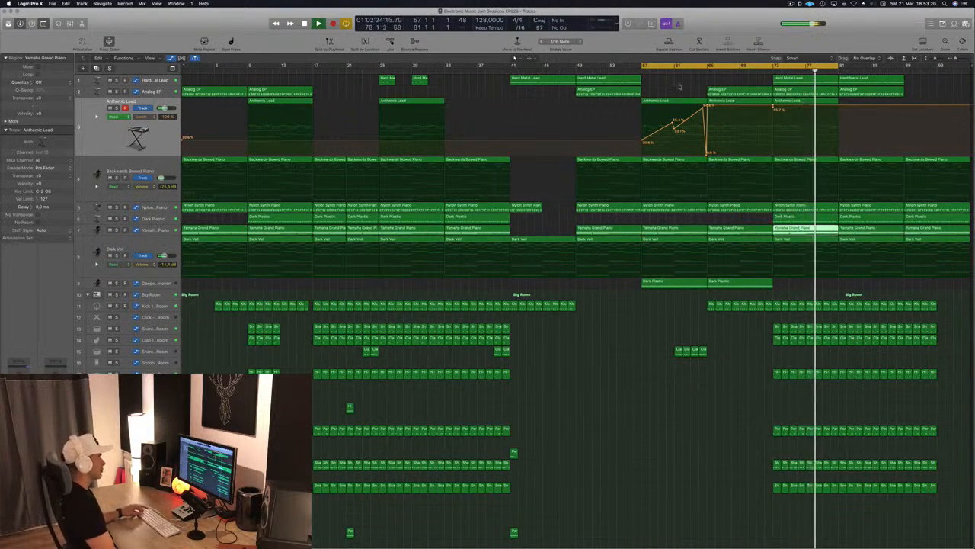
Extend the end of the cycle range to bar 97, listen through the final section, and stop playback.
{"action": "left_click", "coordinate": [671, 84]}
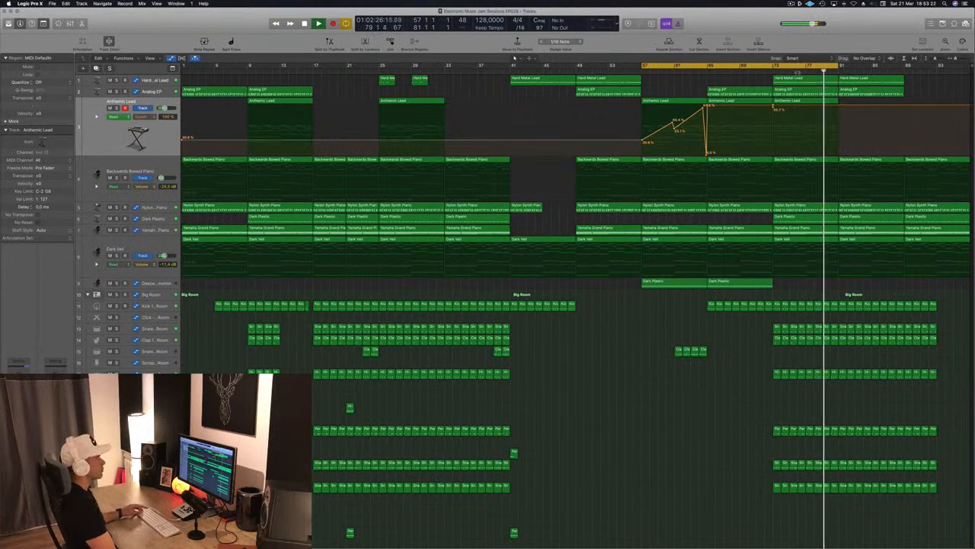
{"action": "left_click_drag", "start_coordinate": [838, 66], "coordinate": [966, 67]}
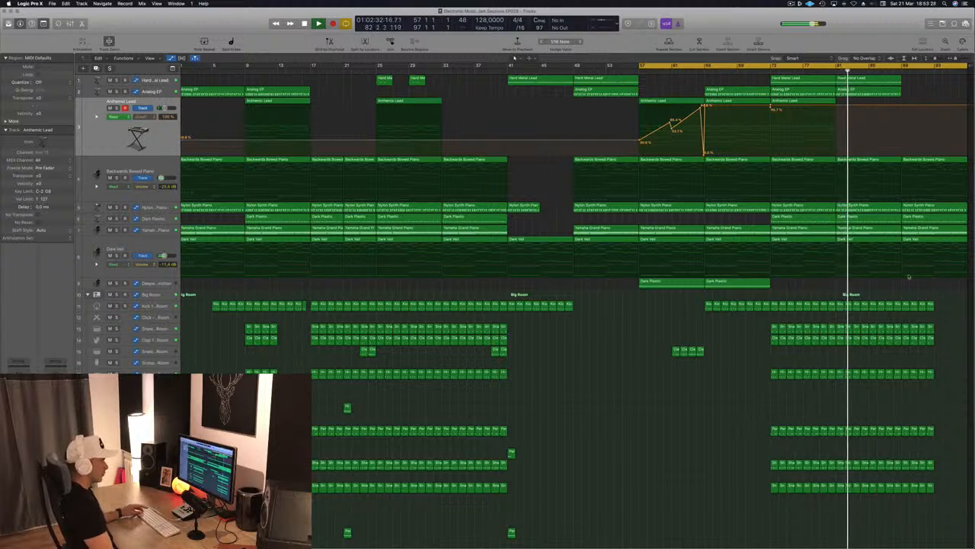
{"action": "left_click", "coordinate": [916, 218]}
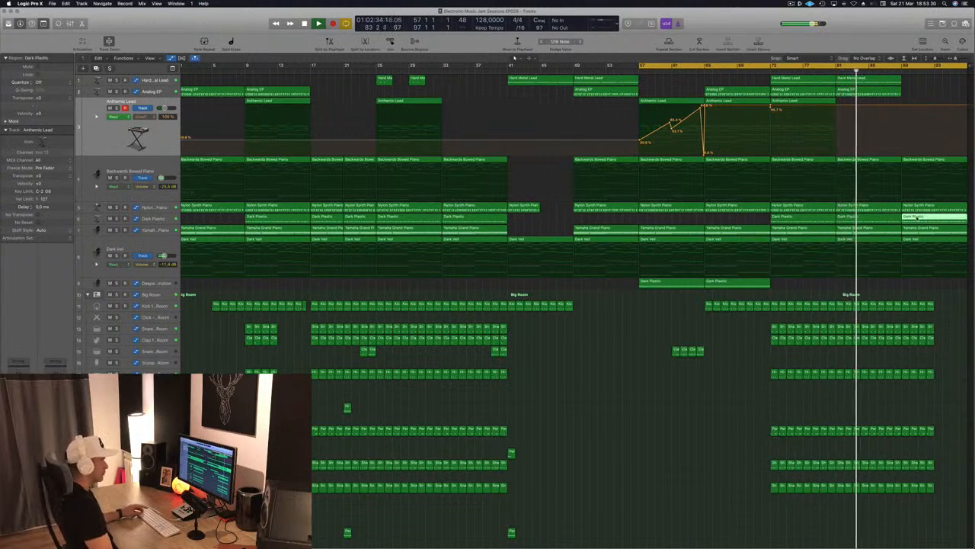
{"action": "left_click", "coordinate": [917, 83]}
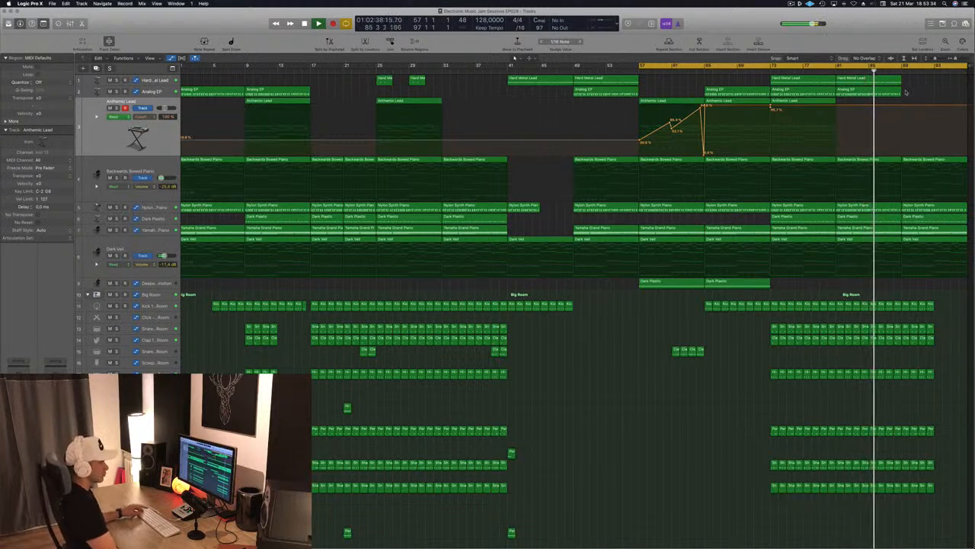
{"action": "left_click", "coordinate": [893, 82]}
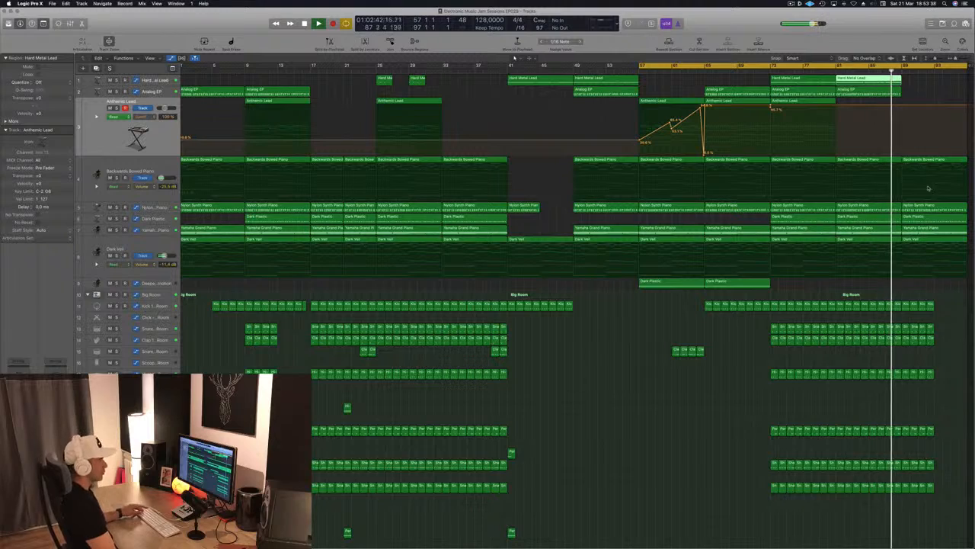
{"action": "scroll", "coordinate": [609, 507], "scroll_direction": "down", "scroll_amount": 1}
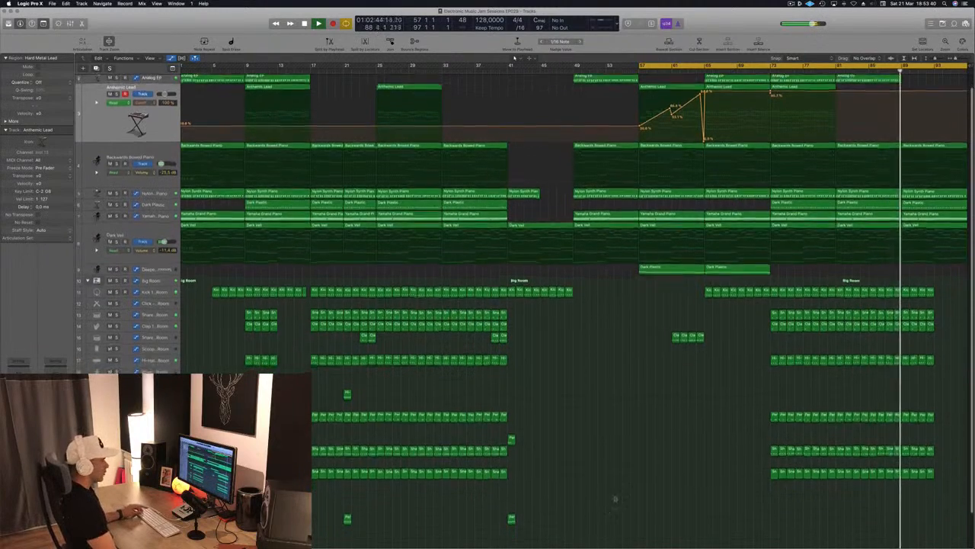
{"action": "scroll", "coordinate": [634, 401], "scroll_direction": "down", "scroll_amount": 4}
{"action": "scroll", "coordinate": [632, 392], "scroll_direction": "down", "scroll_amount": 5}
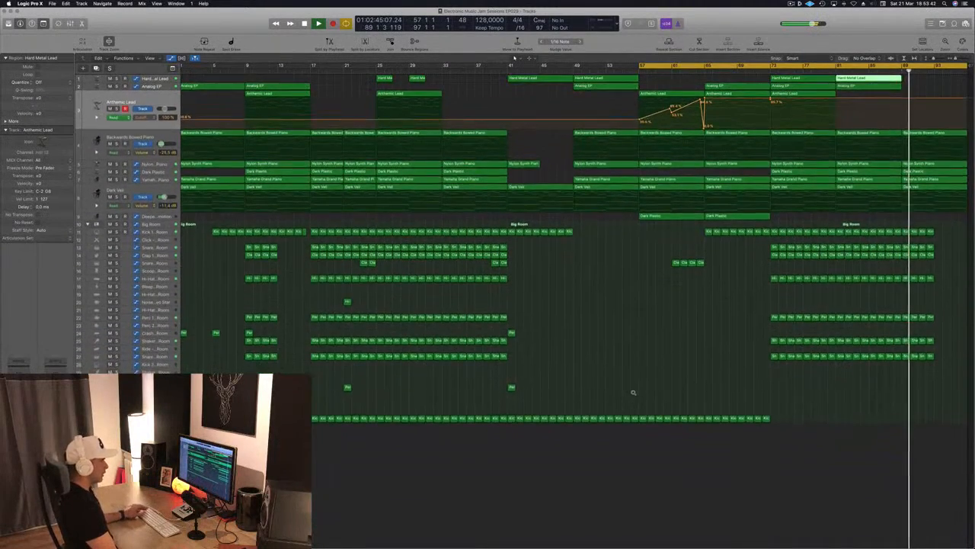
{"action": "key", "text": "space"}
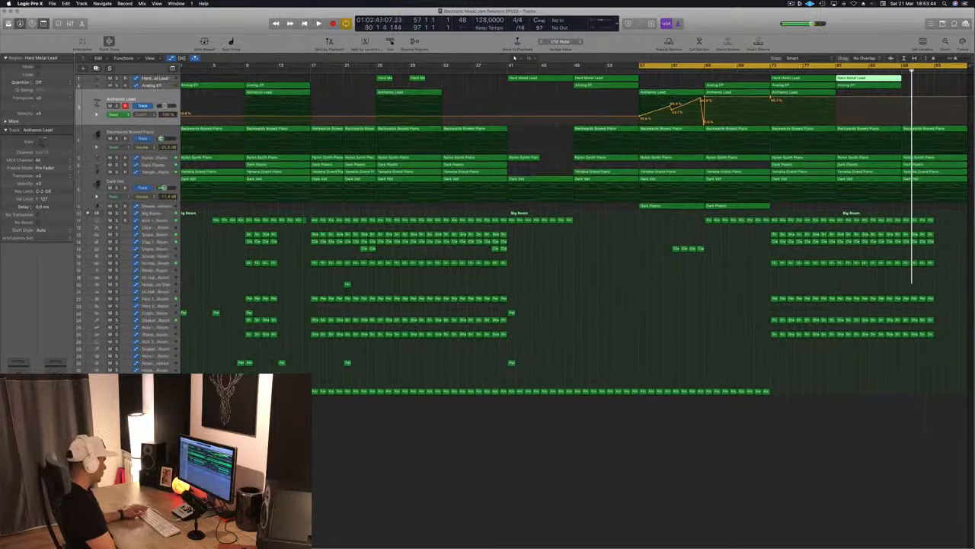
Create a track for the Master channel from the mixer and move it to the end of the track list.
{"action": "key", "text": "x"}
{"action": "scroll", "coordinate": [640, 457], "scroll_direction": "right", "scroll_amount": 5}
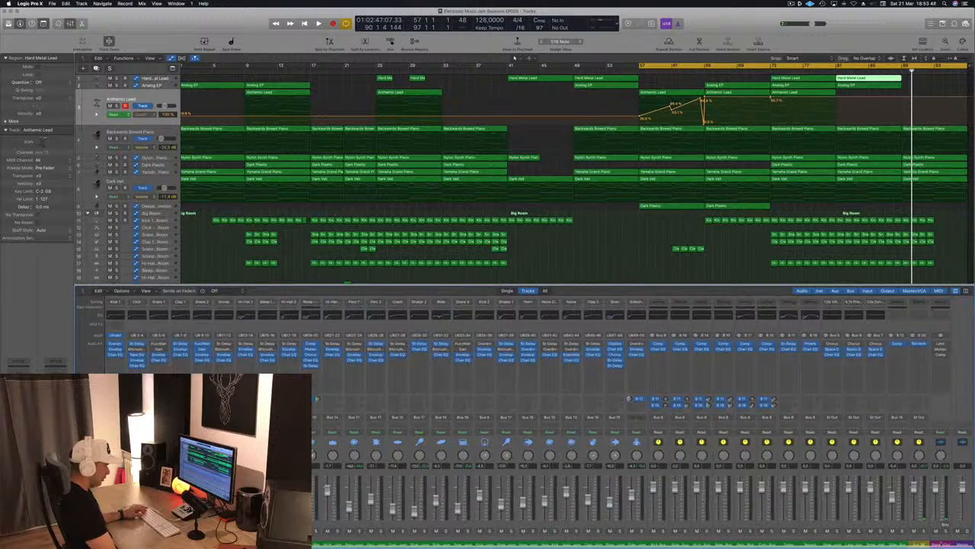
{"action": "right_click", "coordinate": [935, 512]}
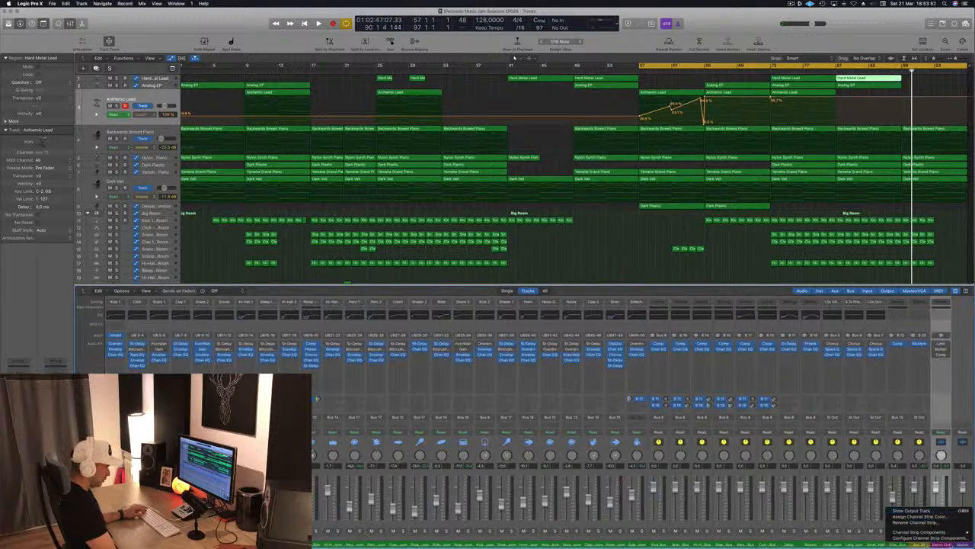
{"action": "right_click", "coordinate": [963, 544]}
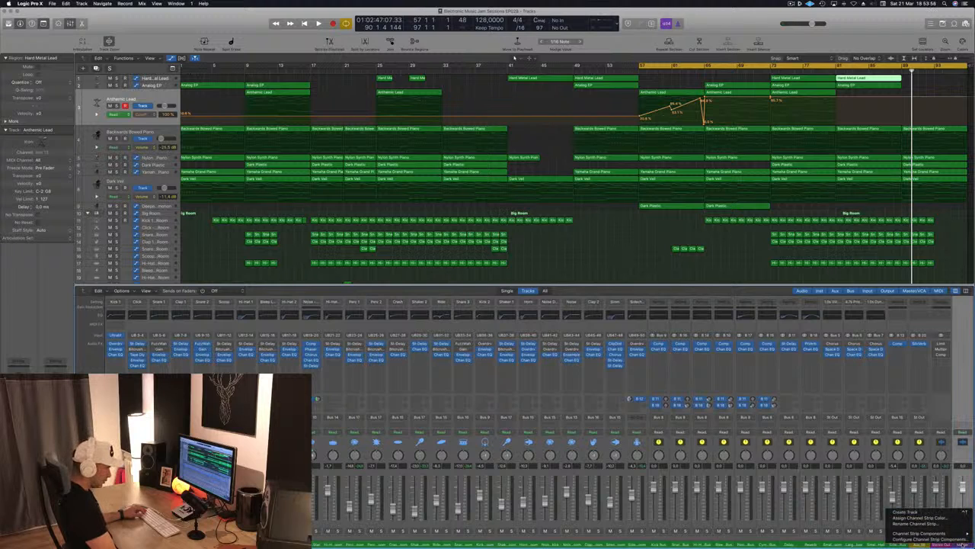
{"action": "left_click", "coordinate": [907, 511]}
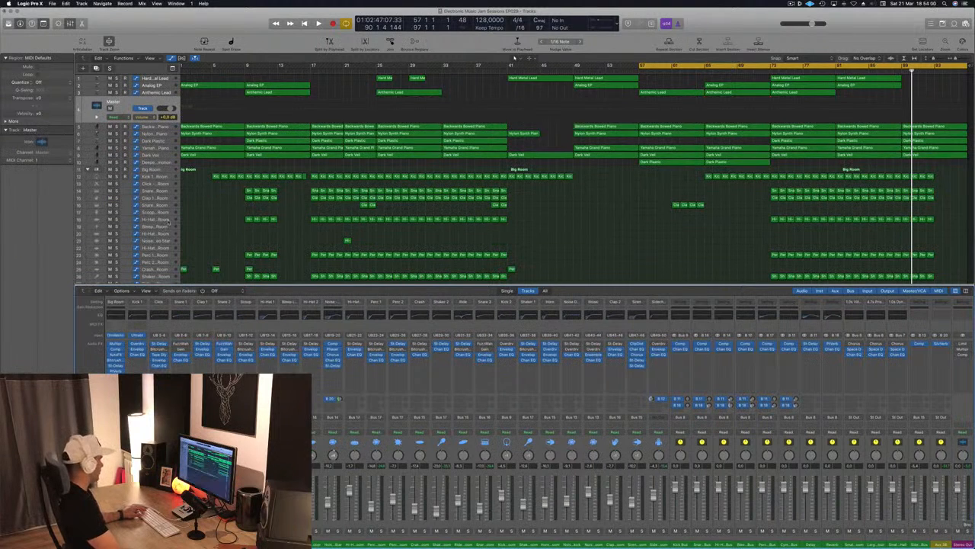
{"action": "key", "text": "x"}
{"action": "left_click_drag", "start_coordinate": [135, 105], "coordinate": [135, 391]}
Enable the low cut in the Stereo Out's Channel EQ at 20 Hz with a 48 dB/Oct slope during playback.
{"action": "key", "text": "space"}
{"action": "key", "text": "space"}
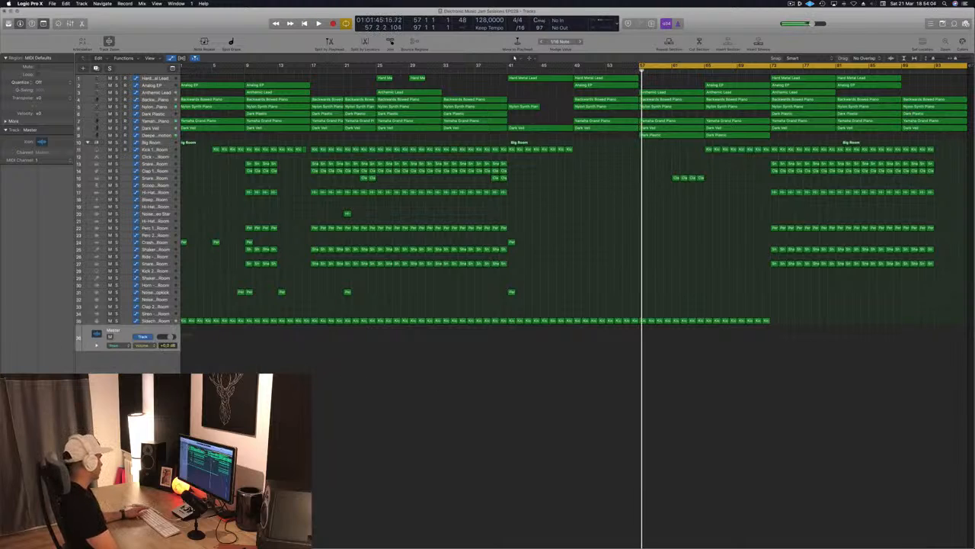
{"action": "key", "text": "space"}
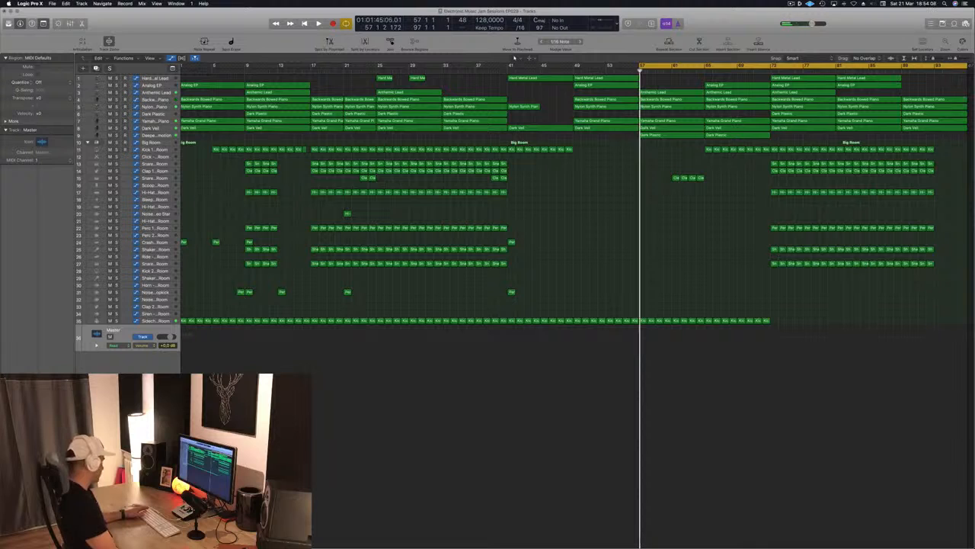
{"action": "key", "text": "v"}
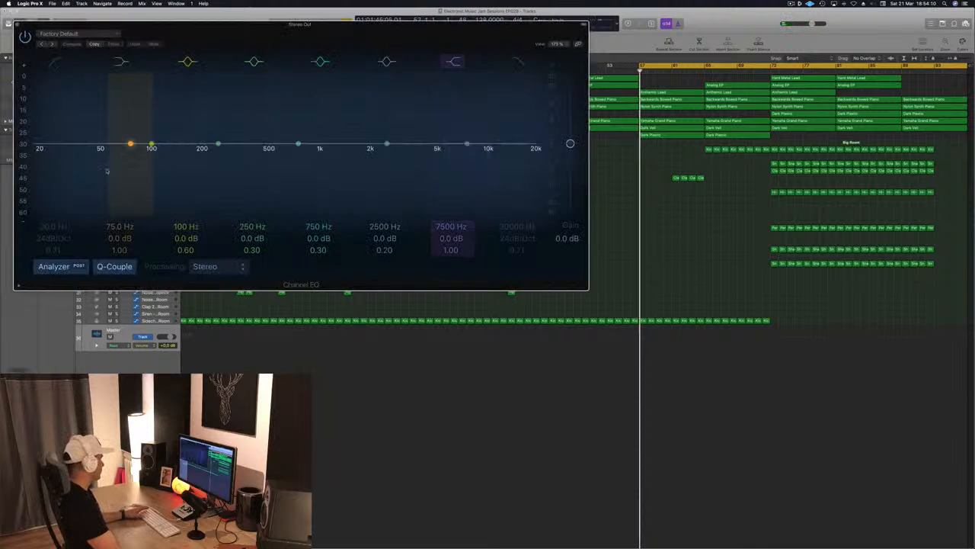
{"action": "key", "text": "space"}
{"action": "left_click", "coordinate": [54, 60]}
{"action": "mouse_move", "coordinate": [37, 153]}
{"action": "left_mouse_down"}
{"action": "mouse_move", "coordinate": [514, 150]}
{"action": "mouse_move", "coordinate": [35, 156]}
{"action": "left_mouse_up"}
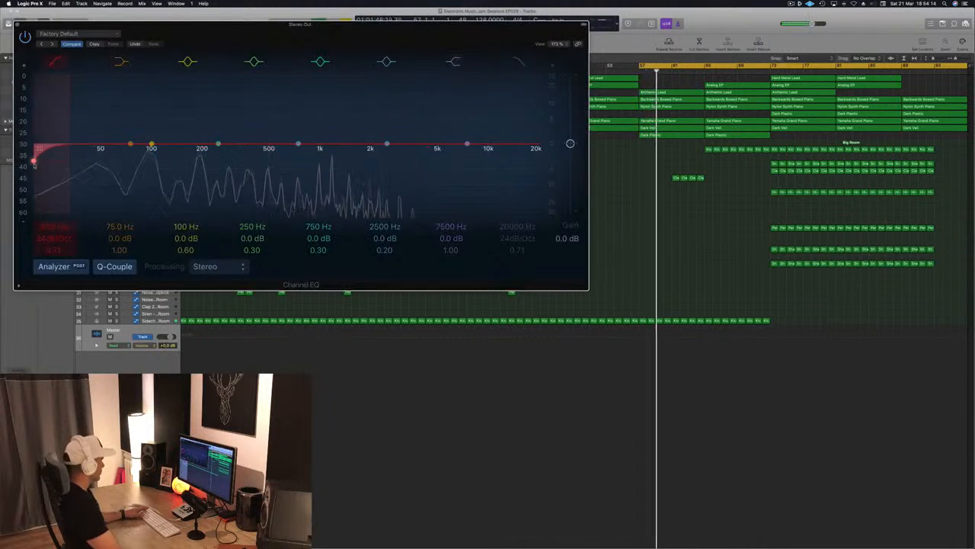
{"action": "left_click_drag", "start_coordinate": [50, 236], "coordinate": [50, 220]}
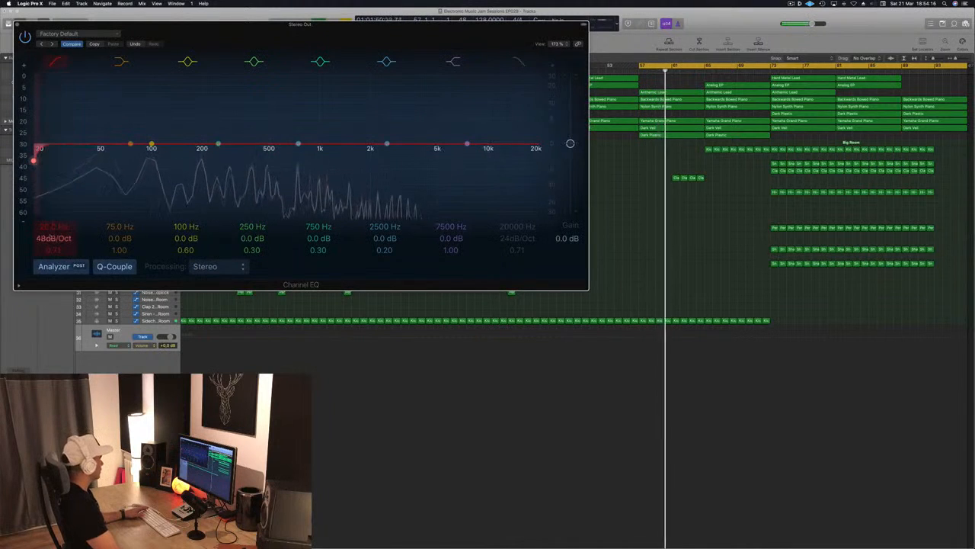
Adjust the EQ's low-cut frequency during playback to bring the Stereo Out automation into the arrangement, close the EQ, and select the Stereo Out track.
{"action": "left_click_drag", "start_coordinate": [233, 42], "coordinate": [441, 69]}
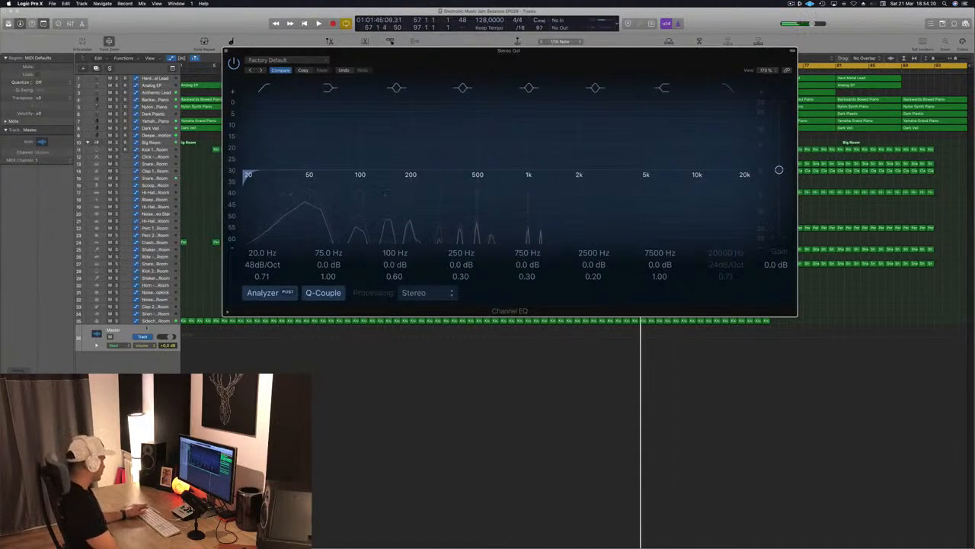
{"action": "left_click", "coordinate": [129, 332]}
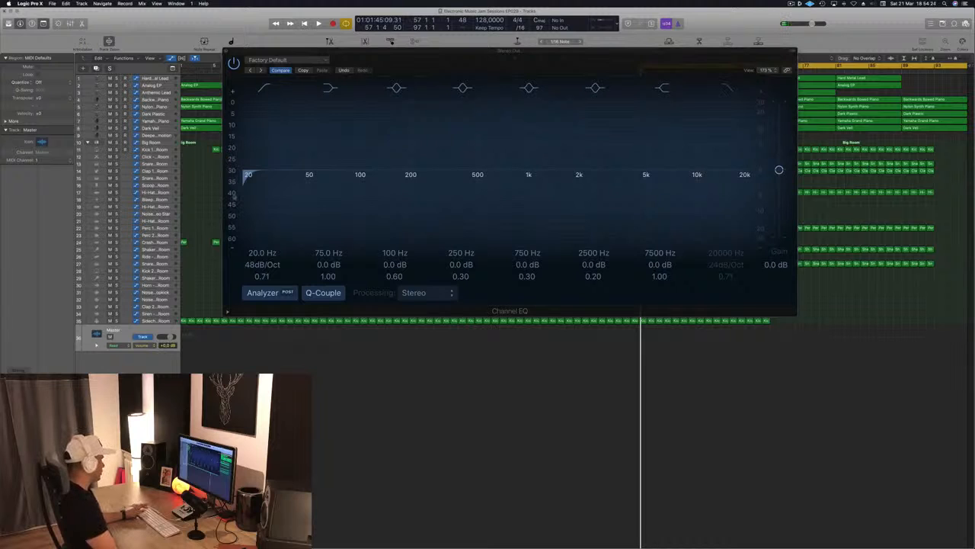
{"action": "key", "text": "space"}
{"action": "mouse_move", "coordinate": [260, 254]}
{"action": "left_mouse_down"}
{"action": "mouse_move", "coordinate": [259, 243]}
{"action": "mouse_move", "coordinate": [260, 268]}
{"action": "left_mouse_up"}
{"action": "key", "text": "space"}
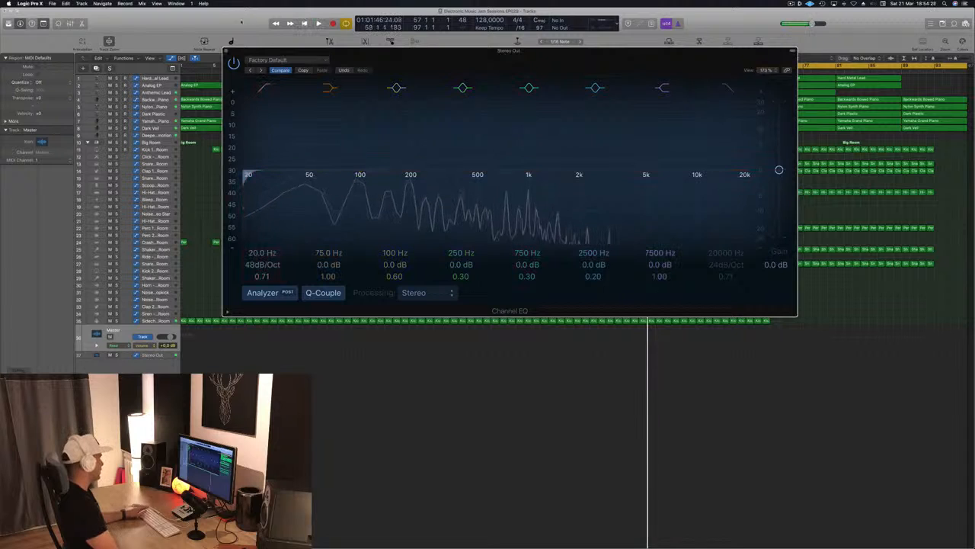
{"action": "key", "text": "super+w"}
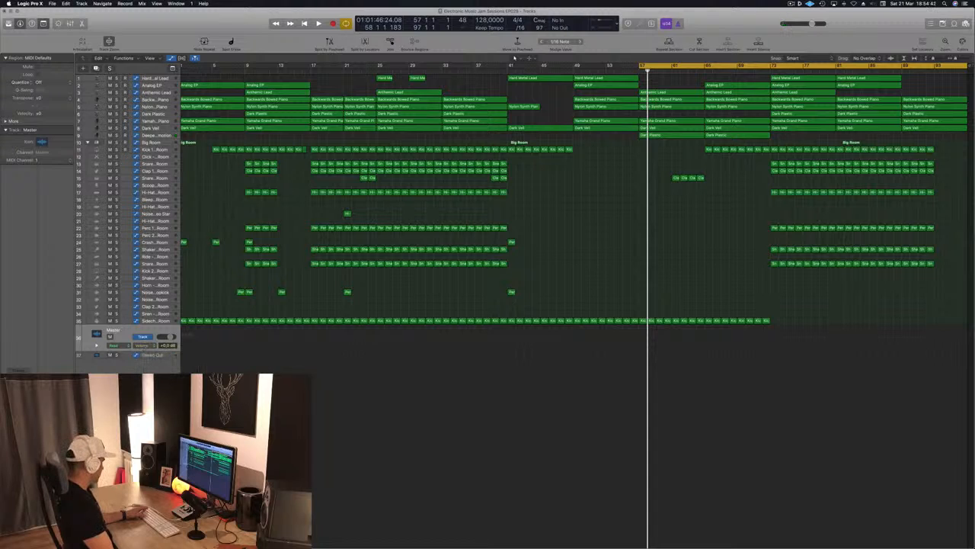
{"action": "key", "text": "space"}
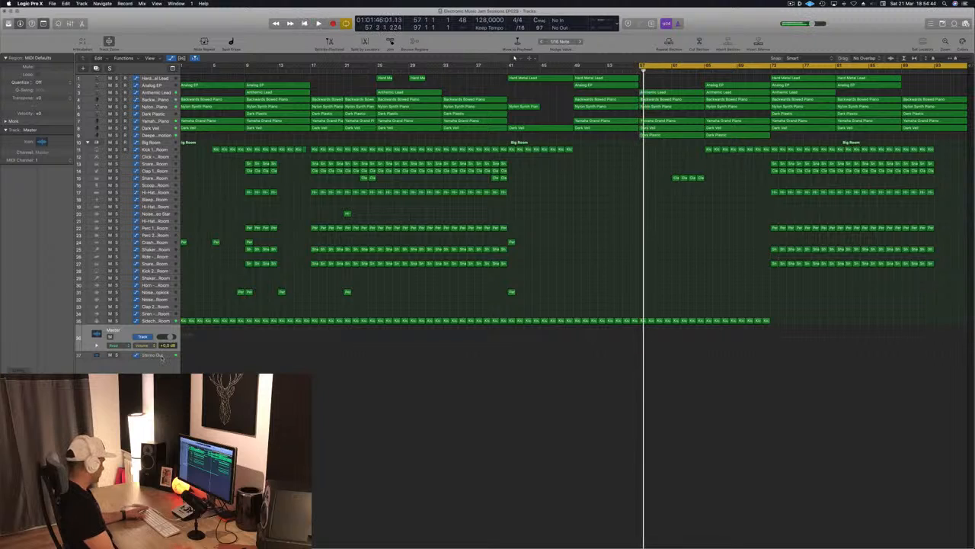
{"action": "left_click", "coordinate": [162, 356]}
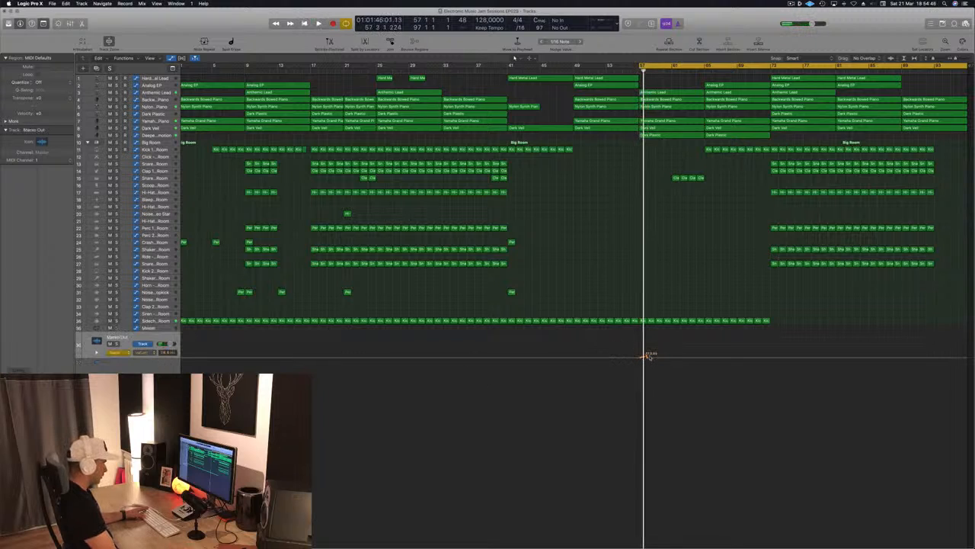
Draw a rising low-cut frequency ramp on the Stereo Out track from bar 57 to bar 65, steepening it just before the drop.
{"action": "left_click", "coordinate": [643, 357]}
{"action": "left_click_drag", "start_coordinate": [645, 358], "coordinate": [704, 355]}
{"action": "key", "text": "space"}
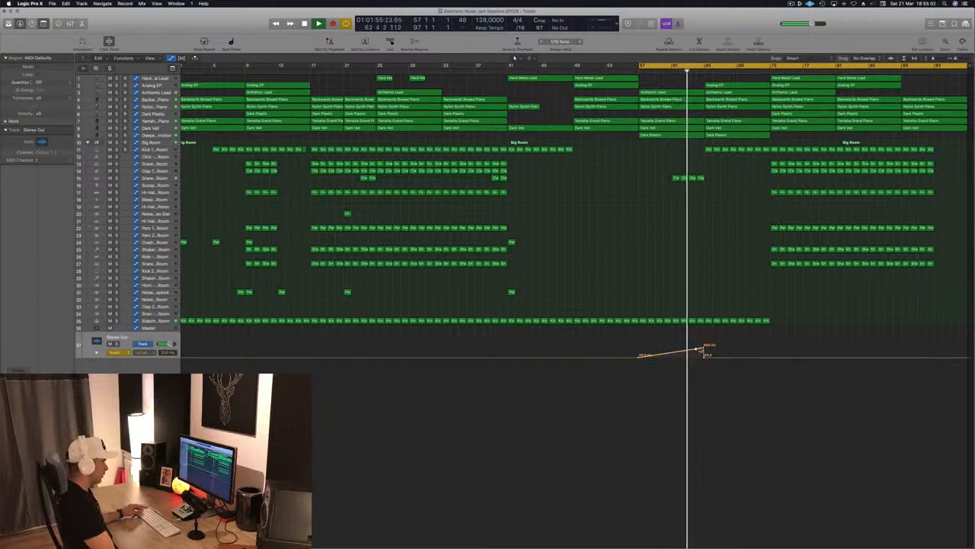
{"action": "left_click_drag", "start_coordinate": [704, 349], "coordinate": [704, 344]}
{"action": "scroll", "coordinate": [701, 349], "scroll_direction": "left", "scroll_amount": 1}
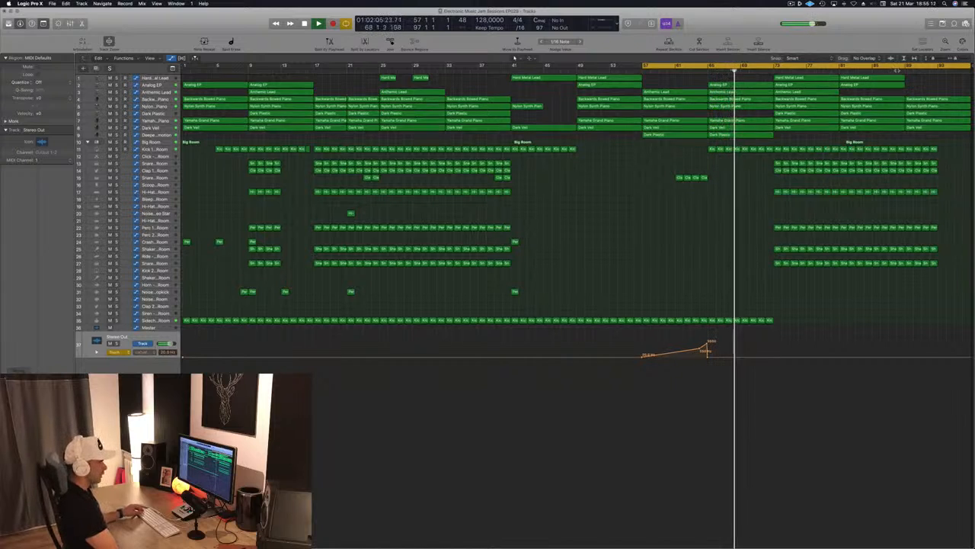
Add a second rising low-cut frequency ramp on the Stereo Out track from bar 89 to bar 97.
{"action": "left_click", "coordinate": [898, 70]}
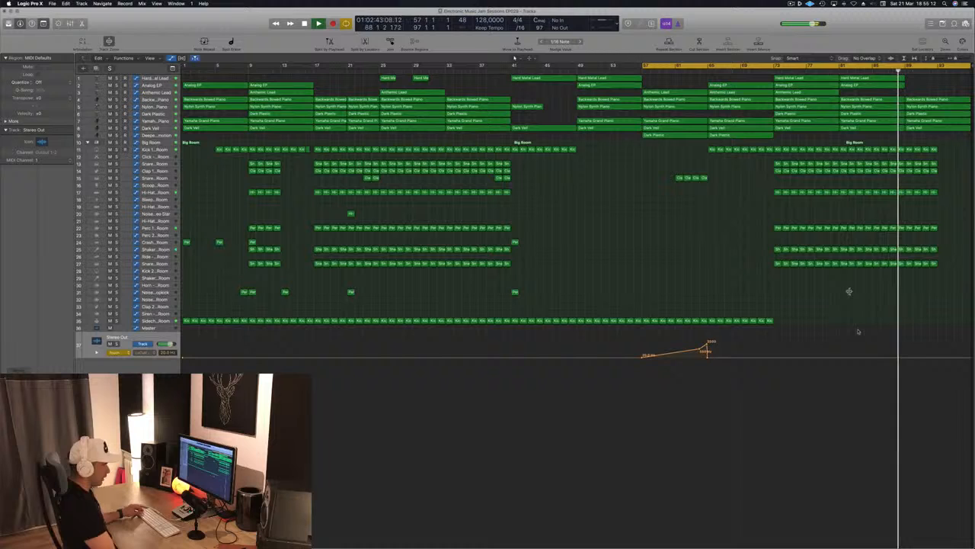
{"action": "left_click", "coordinate": [906, 358]}
{"action": "scroll", "coordinate": [906, 359], "scroll_direction": "right", "scroll_amount": 1}
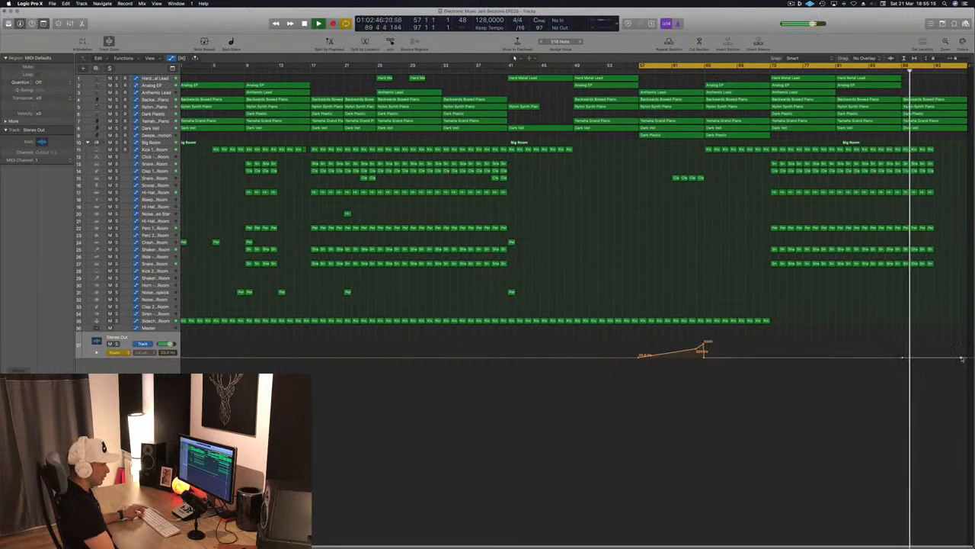
{"action": "left_click_drag", "start_coordinate": [962, 359], "coordinate": [962, 342]}
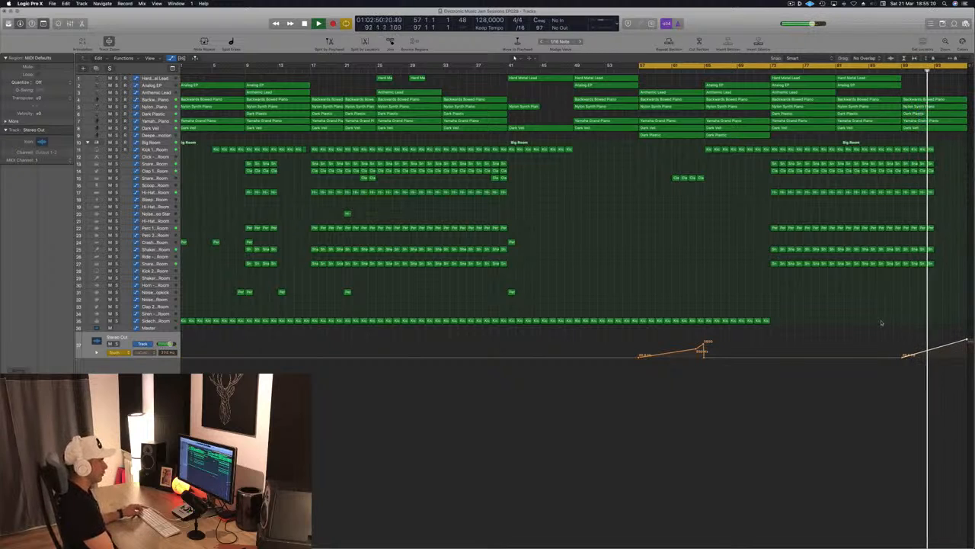
Copy the noise effect region from bar 41 to about bar 93 on the same track.
{"action": "left_click", "coordinate": [512, 292]}
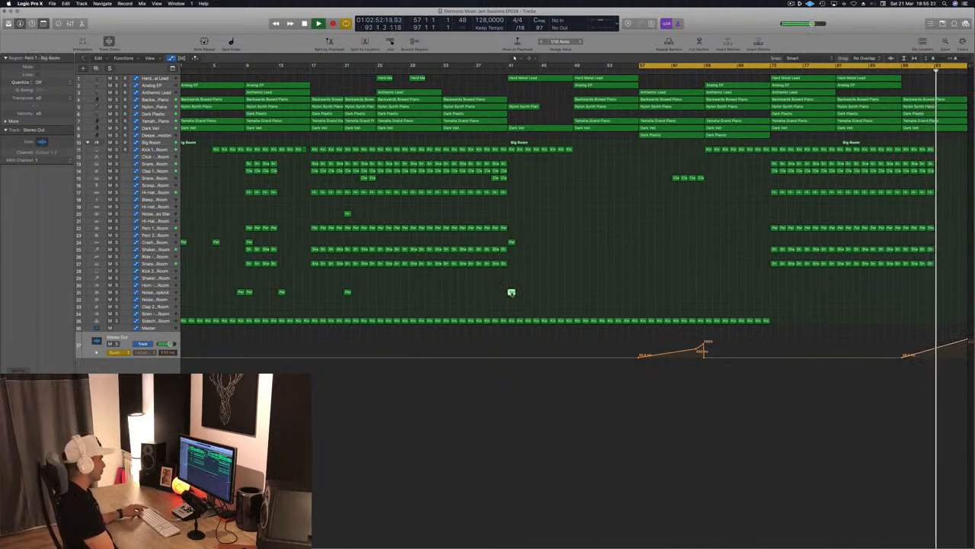
{"action": "left_click_drag", "start_coordinate": [511, 292], "coordinate": [936, 291]}
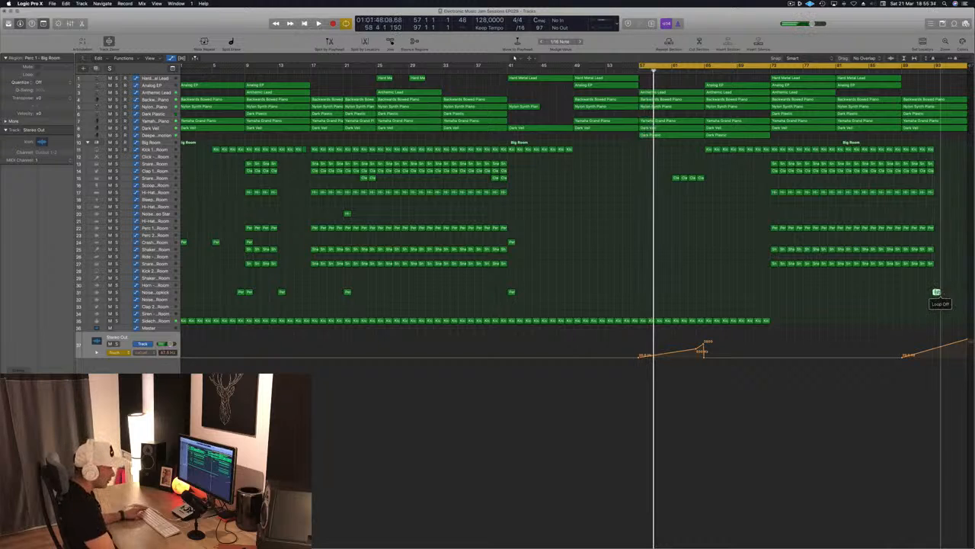
{"action": "left_click_drag", "start_coordinate": [938, 293], "coordinate": [939, 293]}
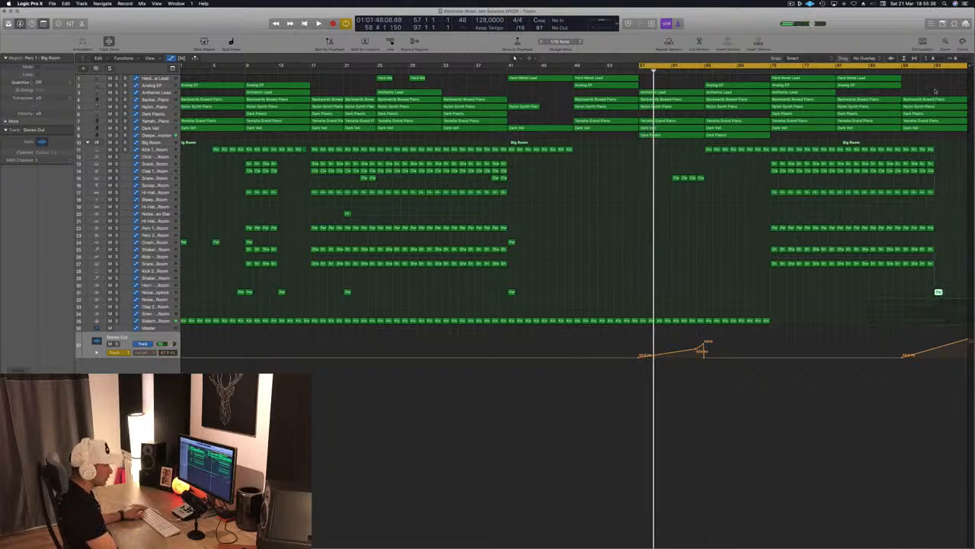
Play the ending from bar 92 and lower the end point of the Stereo Out low-cut ramp at bar 97.
{"action": "left_click", "coordinate": [925, 71]}
{"action": "key", "text": "space"}
{"action": "left_click", "coordinate": [926, 71]}
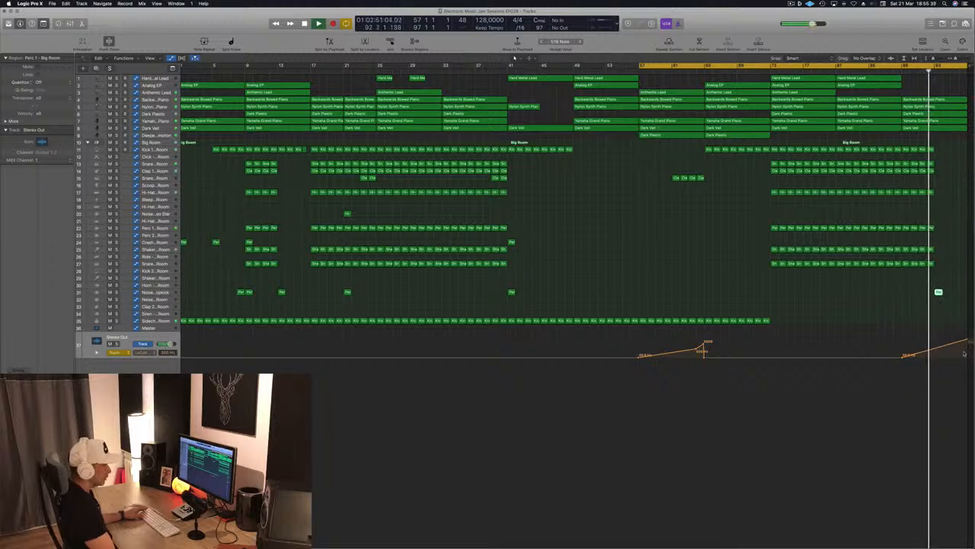
{"action": "left_click_drag", "start_coordinate": [968, 340], "coordinate": [968, 344]}
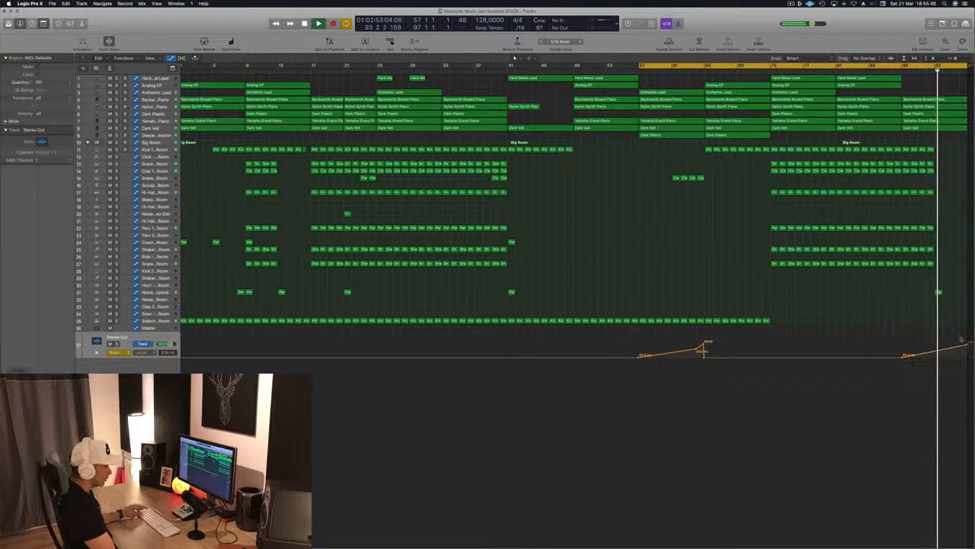
{"action": "left_click_drag", "start_coordinate": [951, 58], "coordinate": [967, 75]}
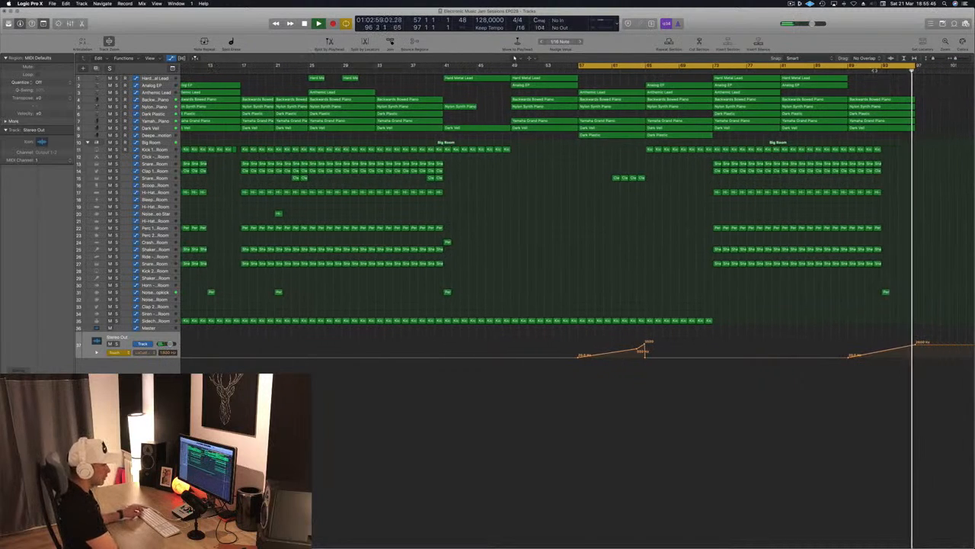
{"action": "left_click", "coordinate": [874, 73]}
{"action": "key", "text": "super+Left"}
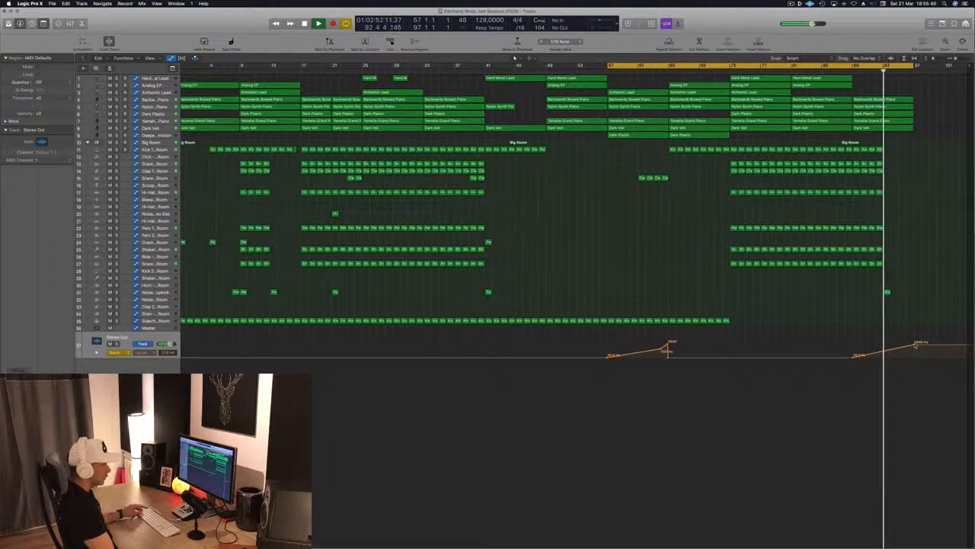
{"action": "mouse_move", "coordinate": [913, 347]}
{"action": "left_mouse_down"}
{"action": "mouse_move", "coordinate": [919, 339]}
{"action": "mouse_move", "coordinate": [913, 349]}
{"action": "left_mouse_up"}
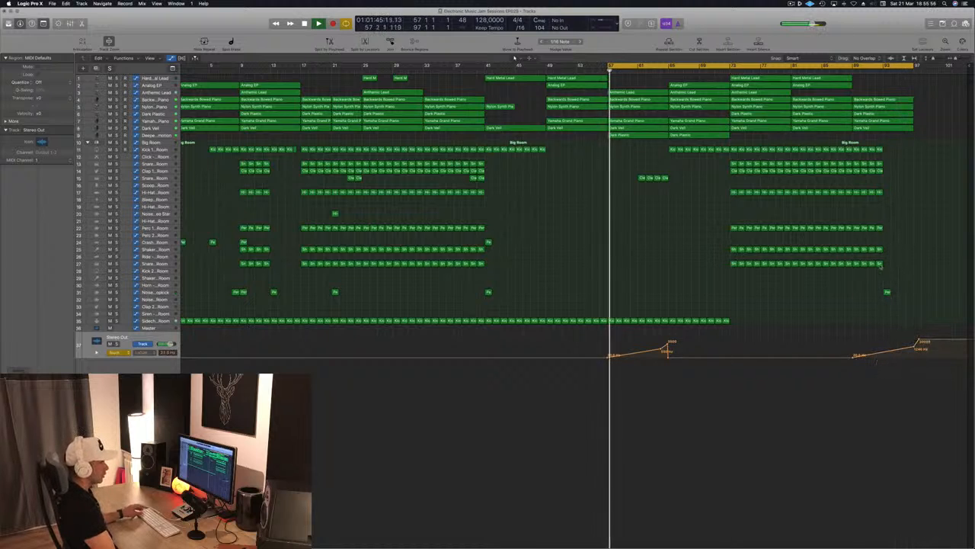
Set the Stereo Out automation mode to Read and listen to the filter build-up from bar 57 through the drop at bar 65.
{"action": "key", "text": "space"}
{"action": "key", "text": "space"}
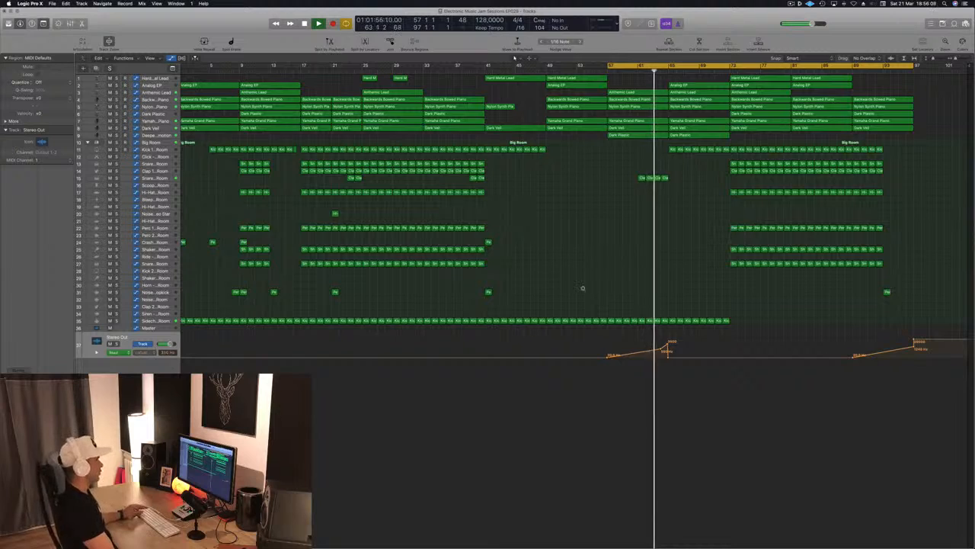
{"action": "key", "text": "super+Down"}
{"action": "key", "text": "super+Down"}
{"action": "key", "text": "super+Down"}
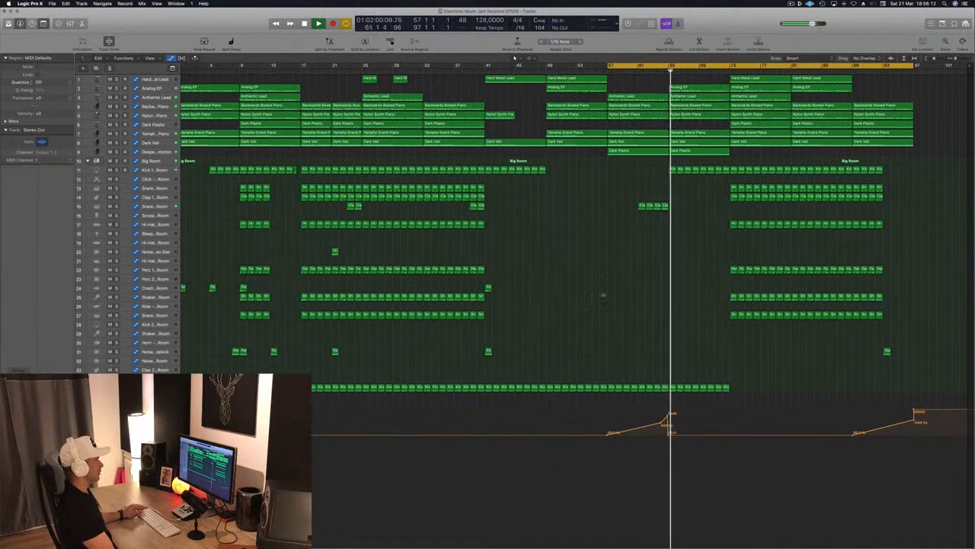
{"action": "key", "text": "super+Up"}
{"action": "key", "text": "super+Up"}
{"action": "key", "text": "super+Up"}
{"action": "key", "text": "super+Up"}
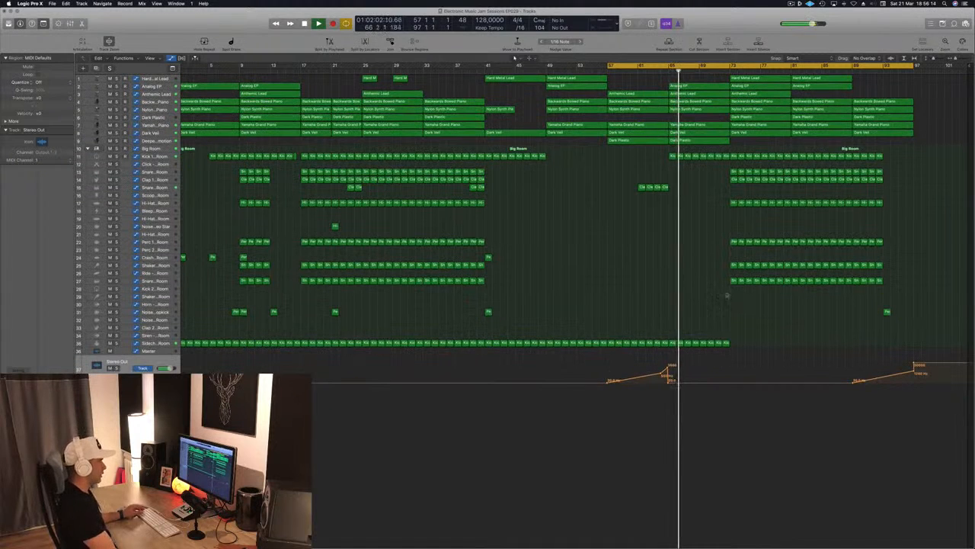
Set a high cut at 270 Hz with a 48 dB/Oct slope in the Deeper Emotion track's Channel EQ and close it.
{"action": "left_click", "coordinate": [156, 142]}
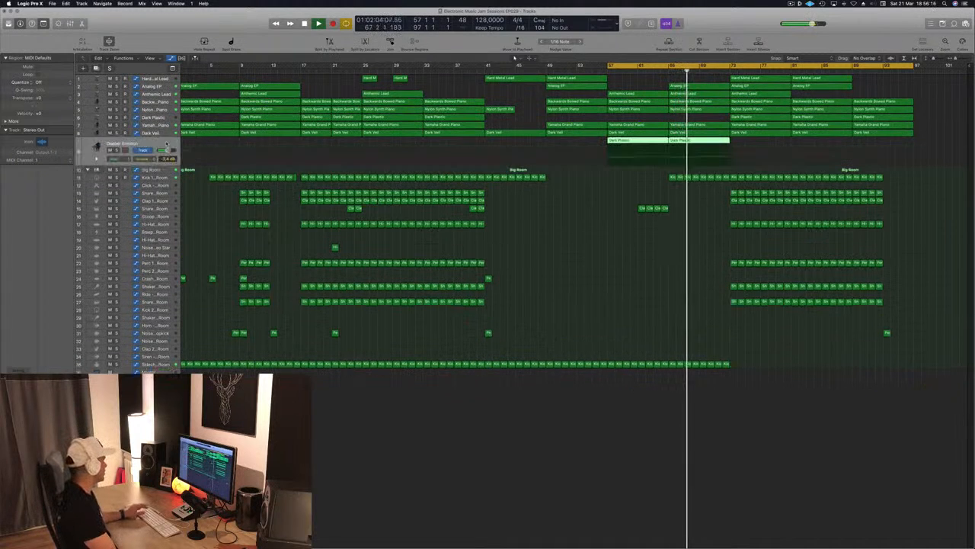
{"action": "left_click", "coordinate": [19, 358]}
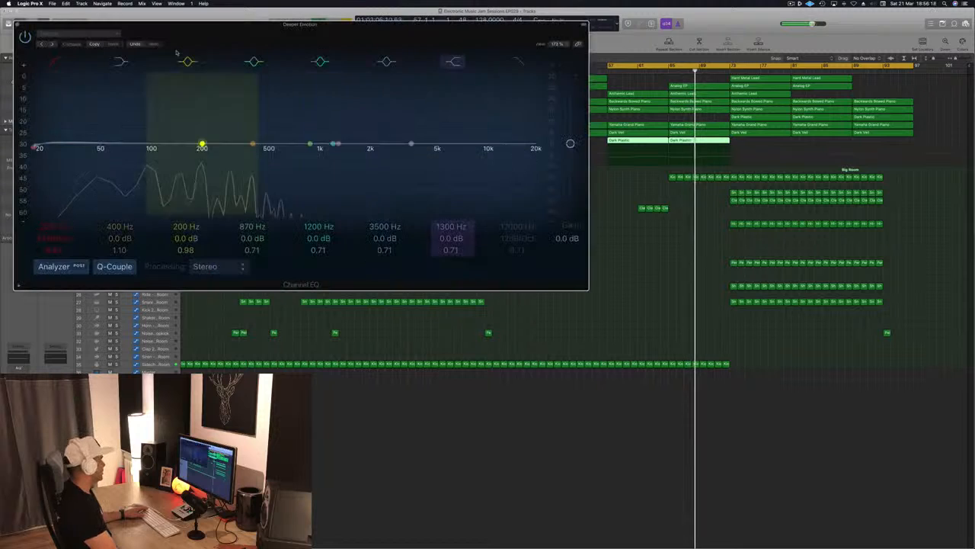
{"action": "left_click_drag", "start_coordinate": [527, 149], "coordinate": [252, 148]}
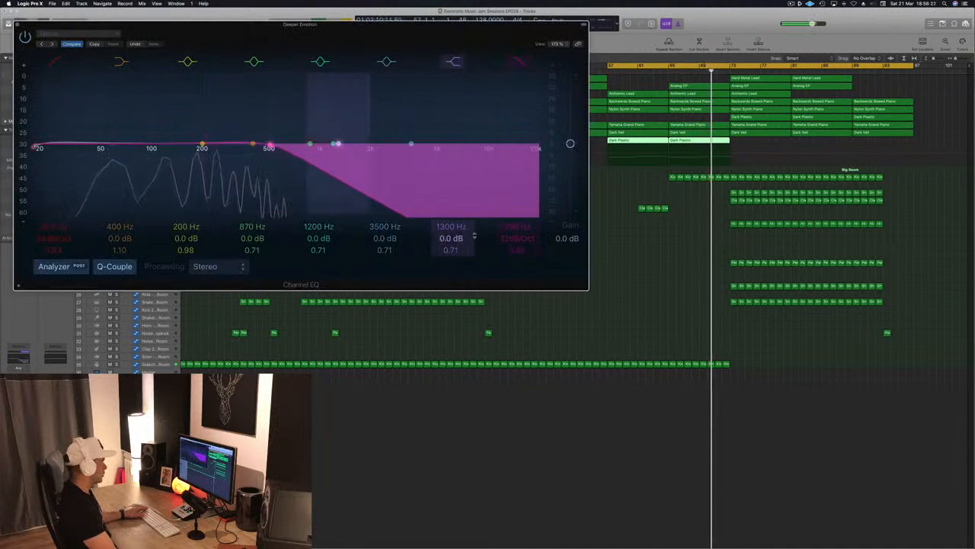
{"action": "mouse_move", "coordinate": [516, 238]}
{"action": "left_mouse_down"}
{"action": "mouse_move", "coordinate": [515, 229]}
{"action": "mouse_move", "coordinate": [516, 243]}
{"action": "left_mouse_up"}
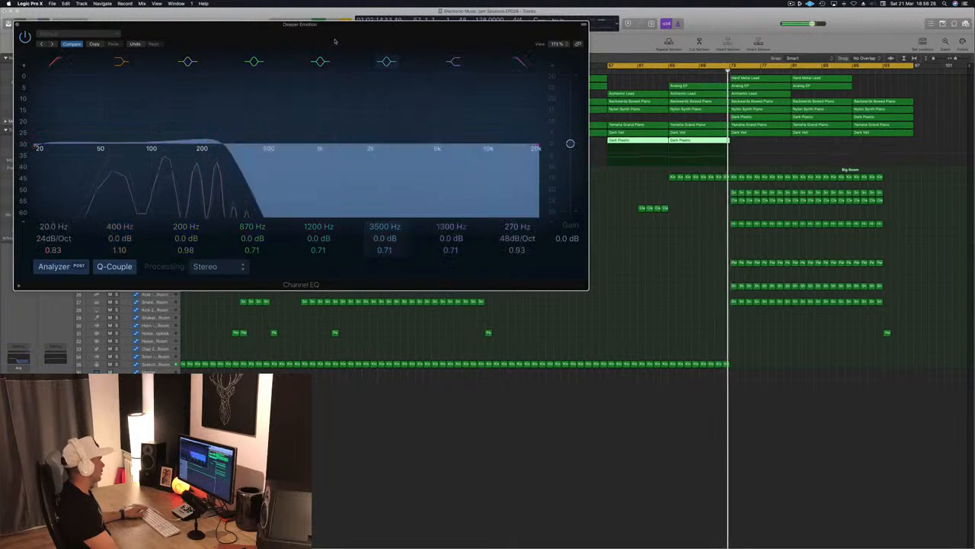
{"action": "left_click_drag", "start_coordinate": [335, 35], "coordinate": [601, 82]}
{"action": "left_click", "coordinate": [282, 73]}
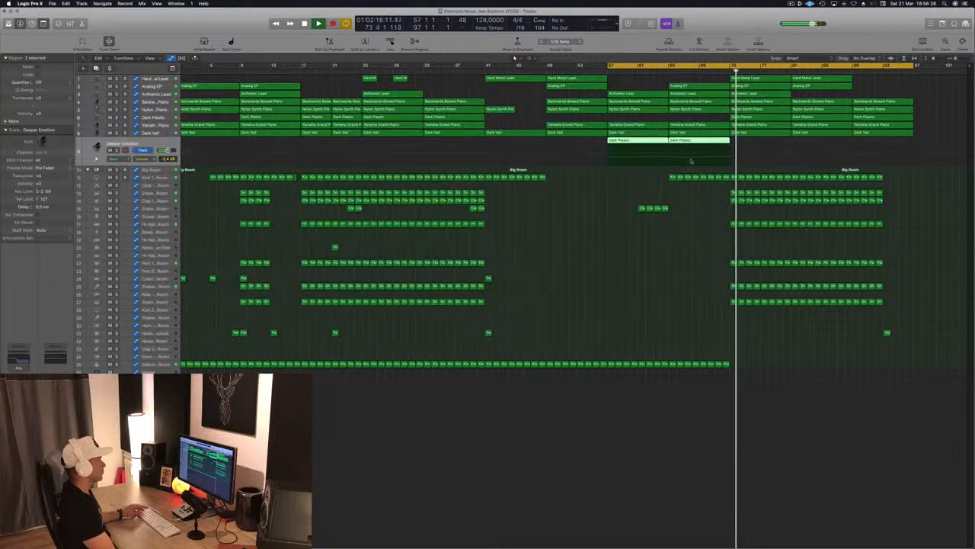